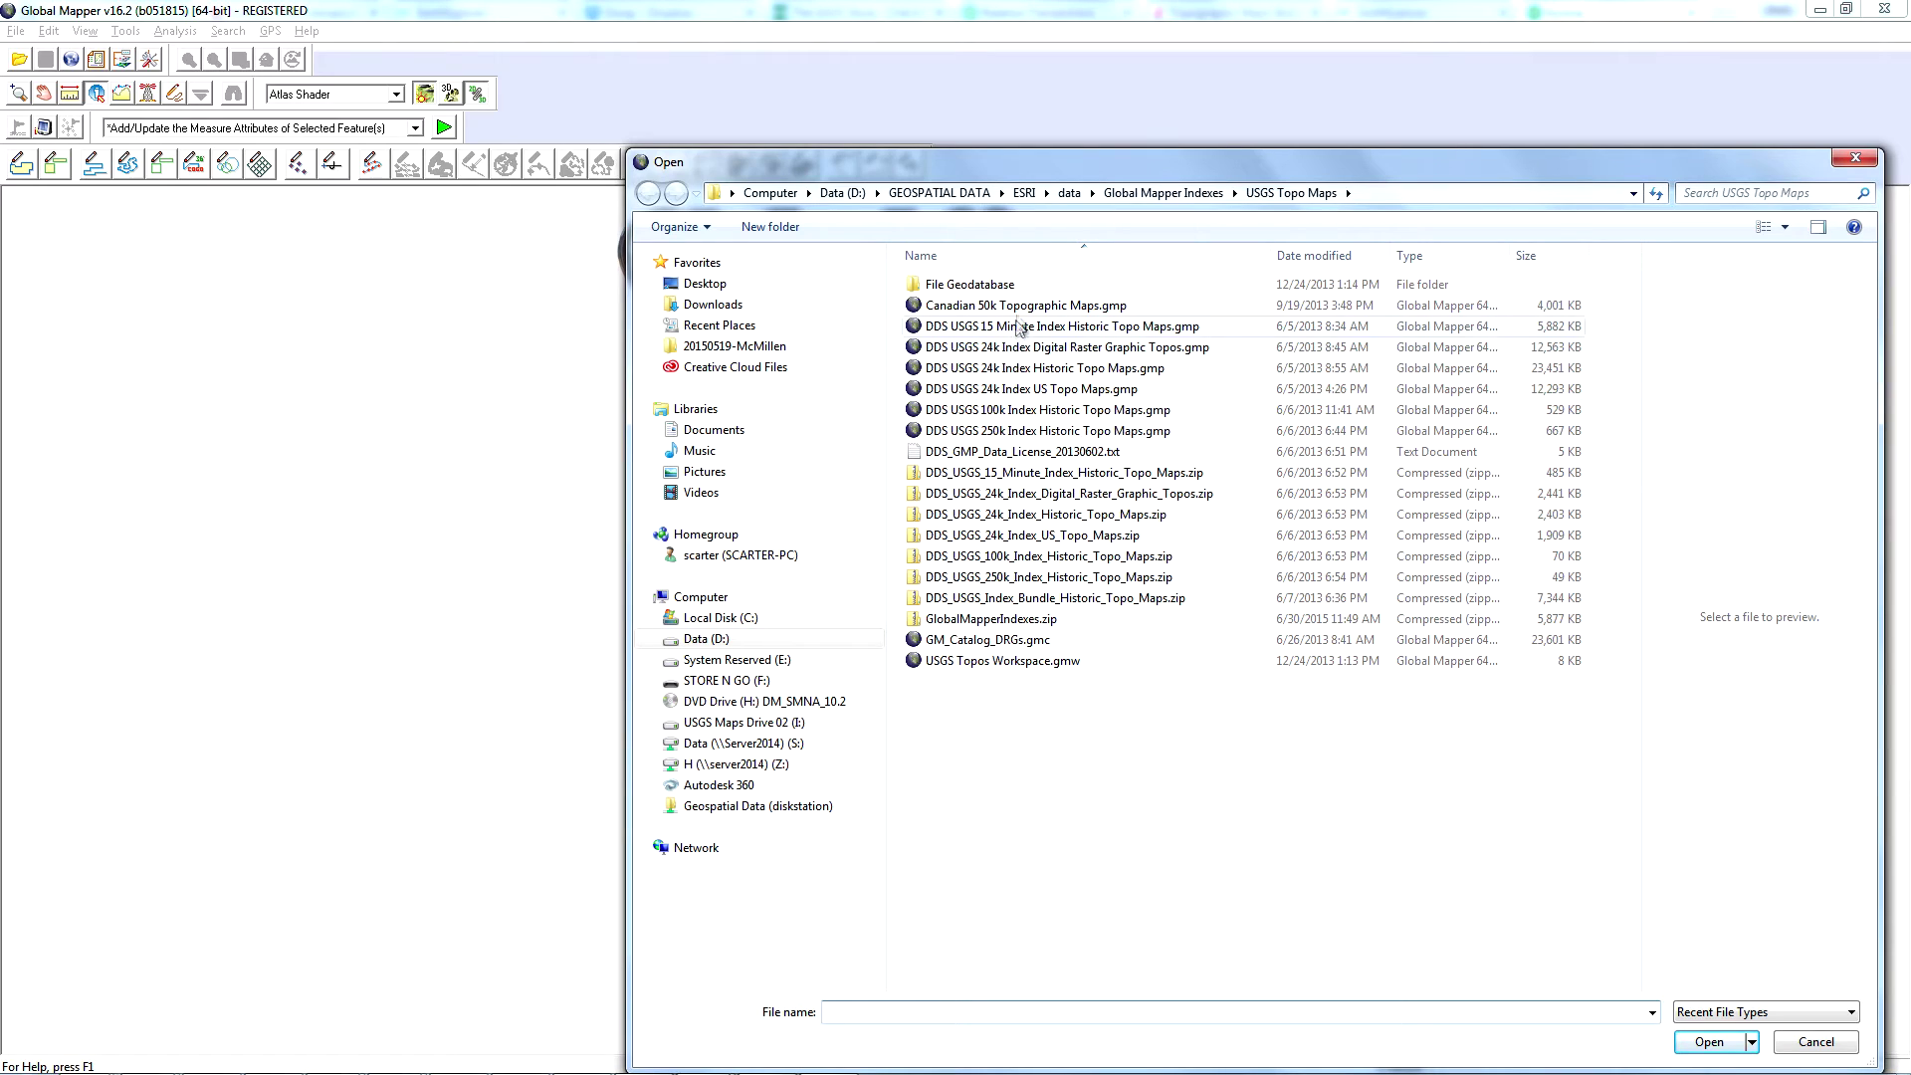
# Open DDS USGS 24k Index Historic Topo Maps.gmp and inspect the quadrangle names around the Utah–Colorado border
pyautogui.click(1108, 371)
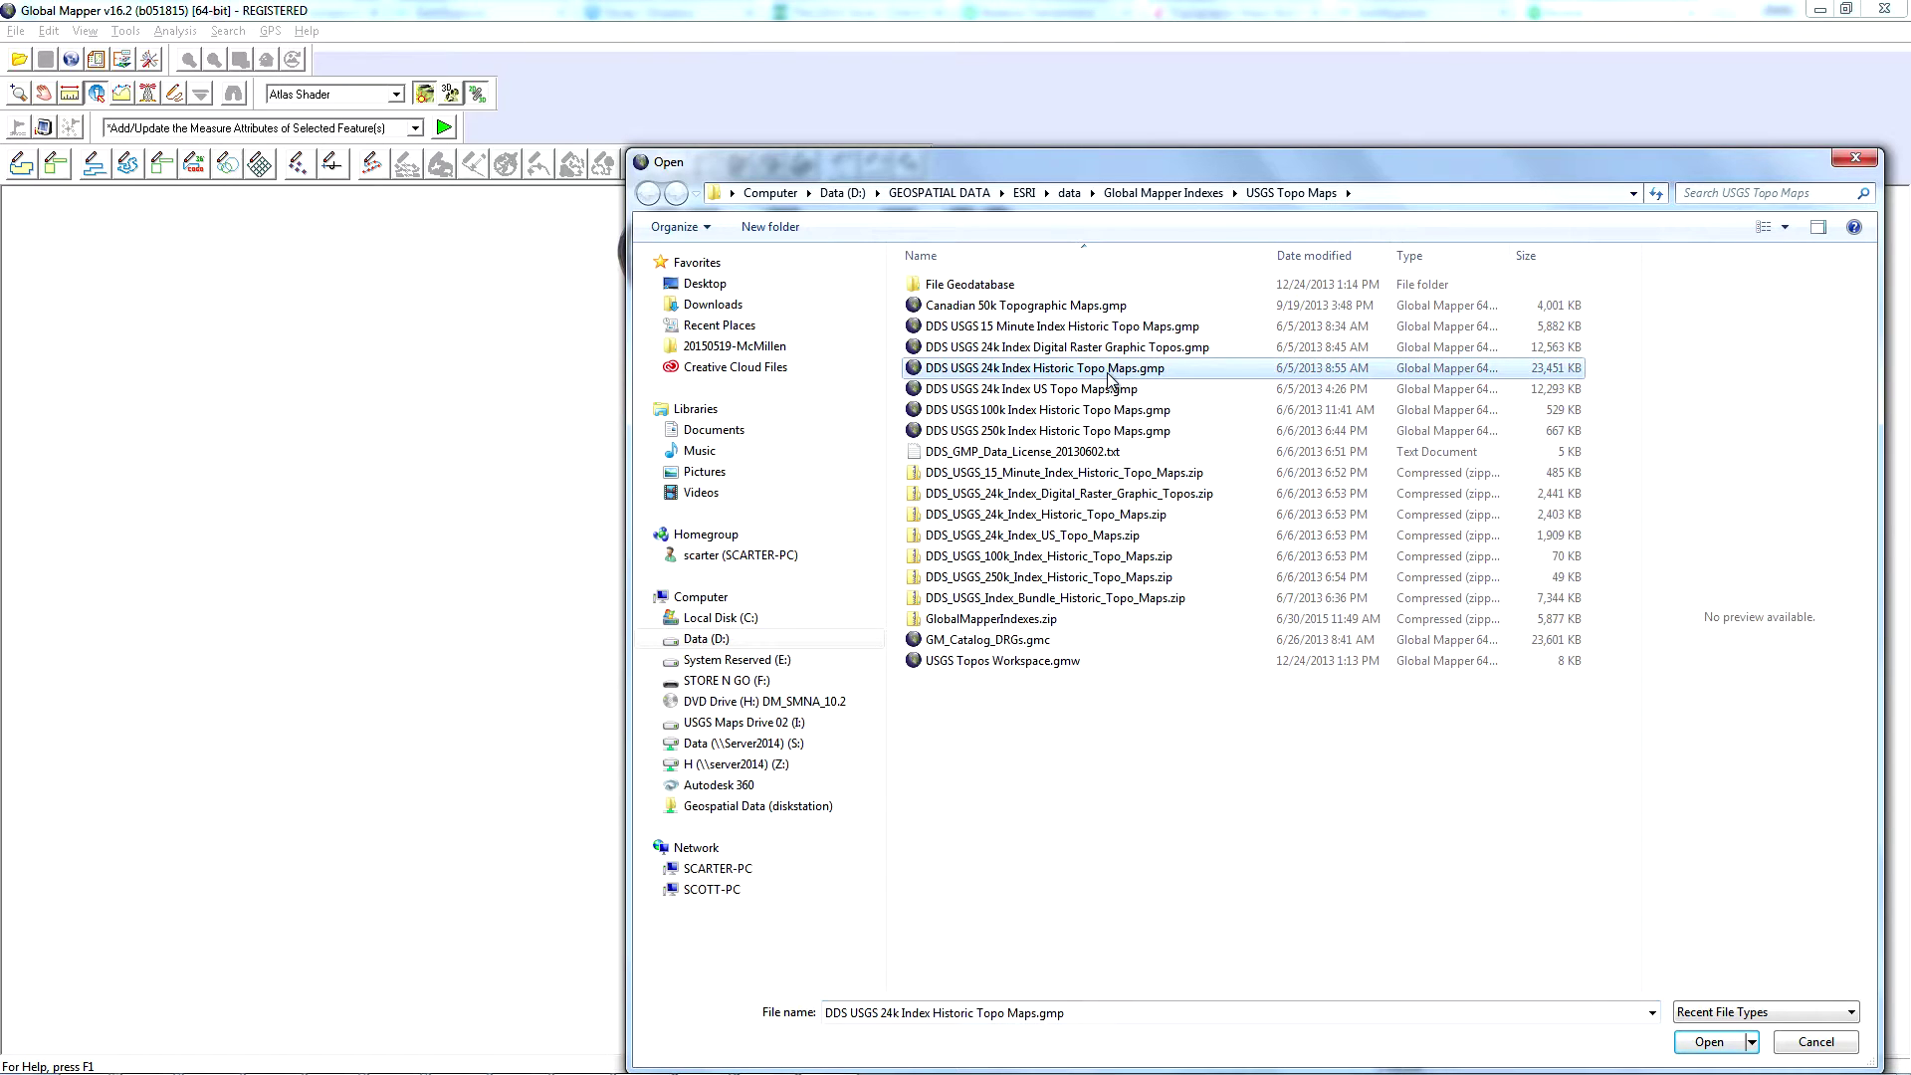
pyautogui.click(1709, 1042)
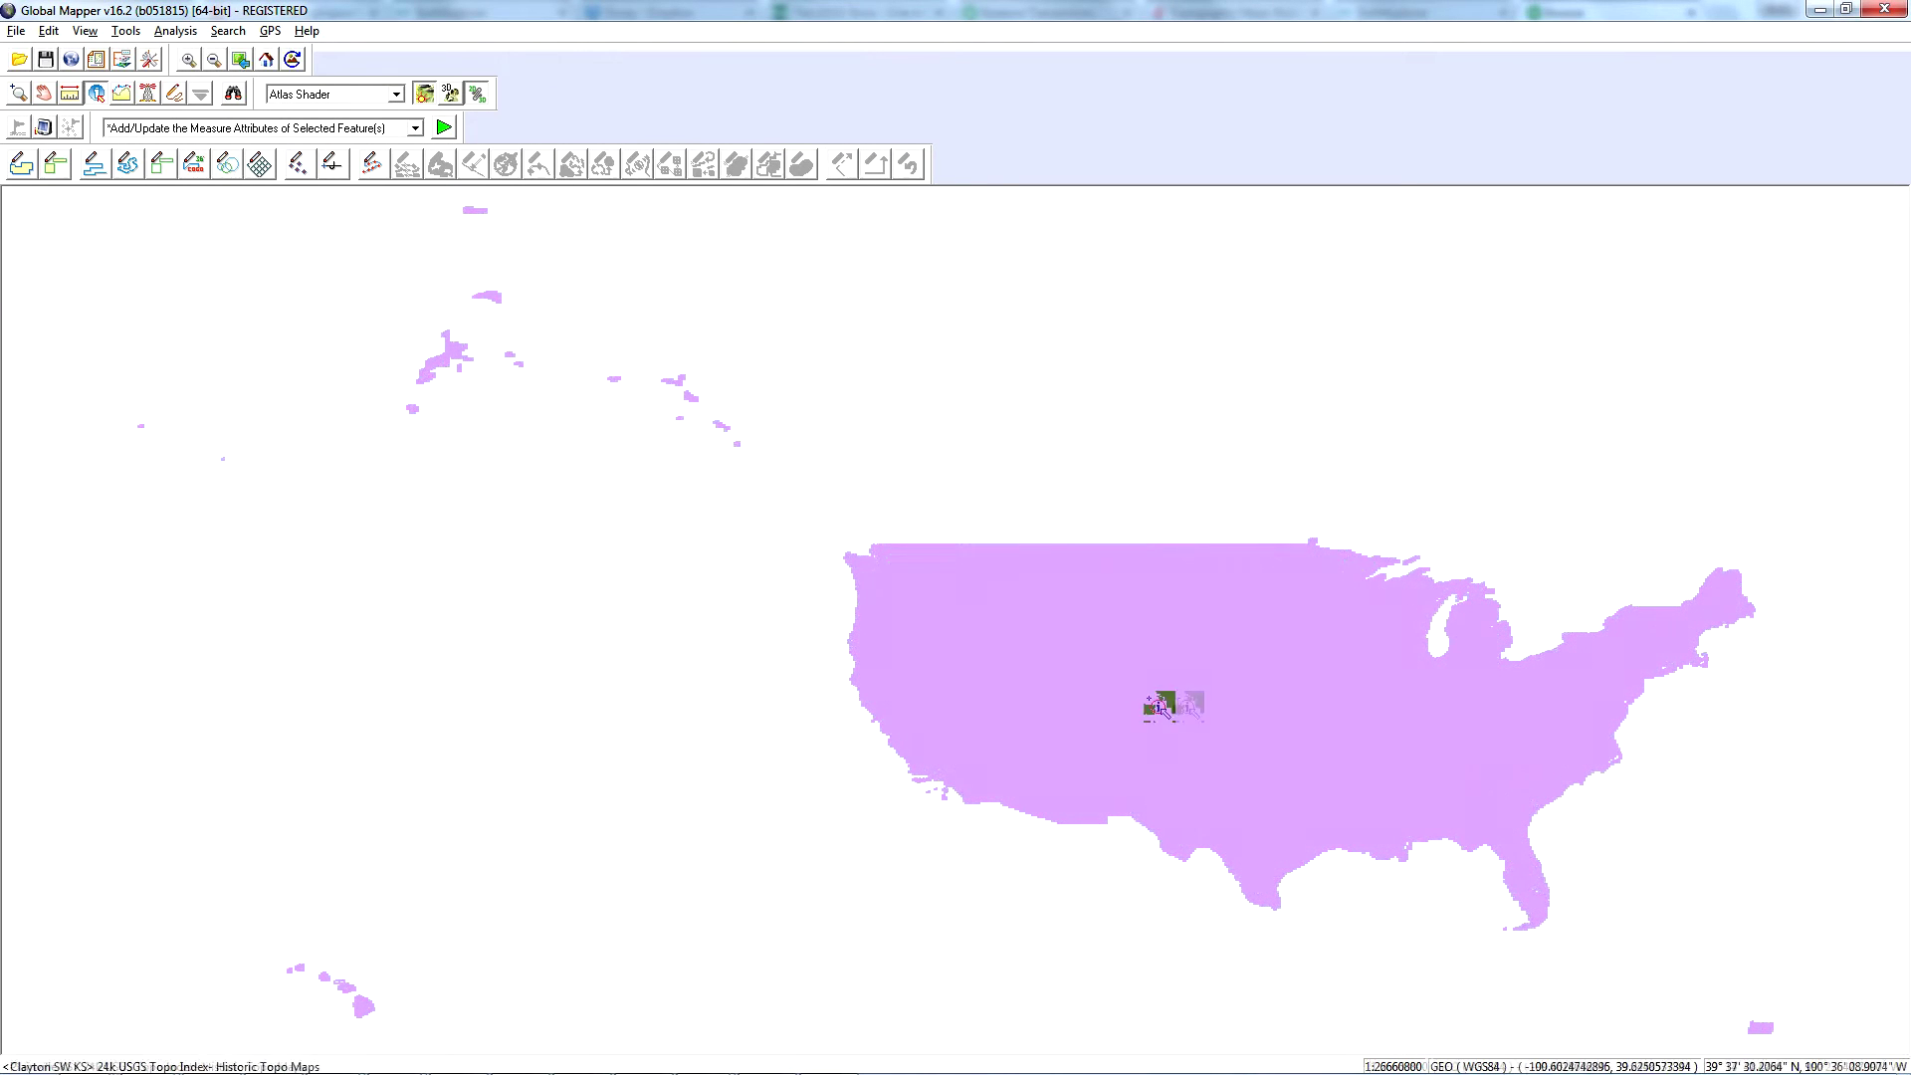
pyautogui.press('z')
pyautogui.moveTo(1045, 645); pyautogui.dragTo(1135, 708)
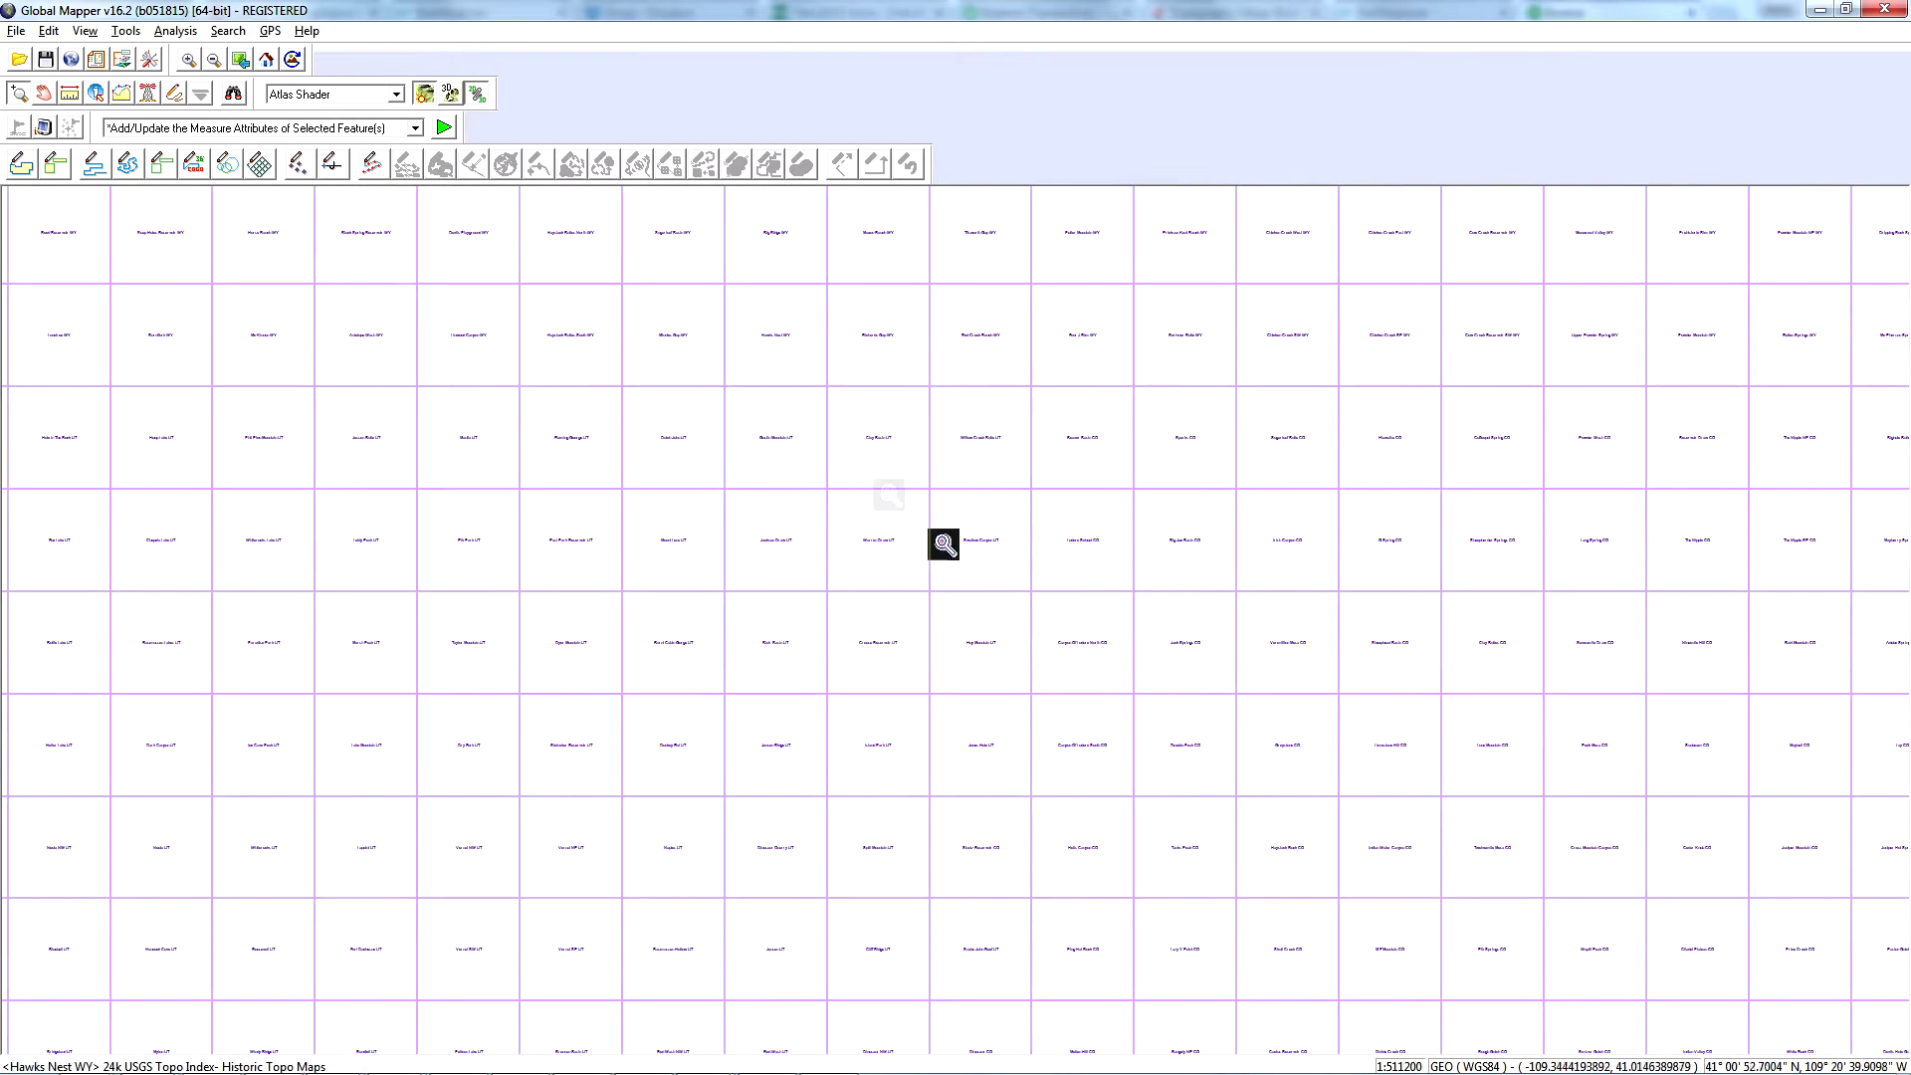
pyautogui.click(944, 544)
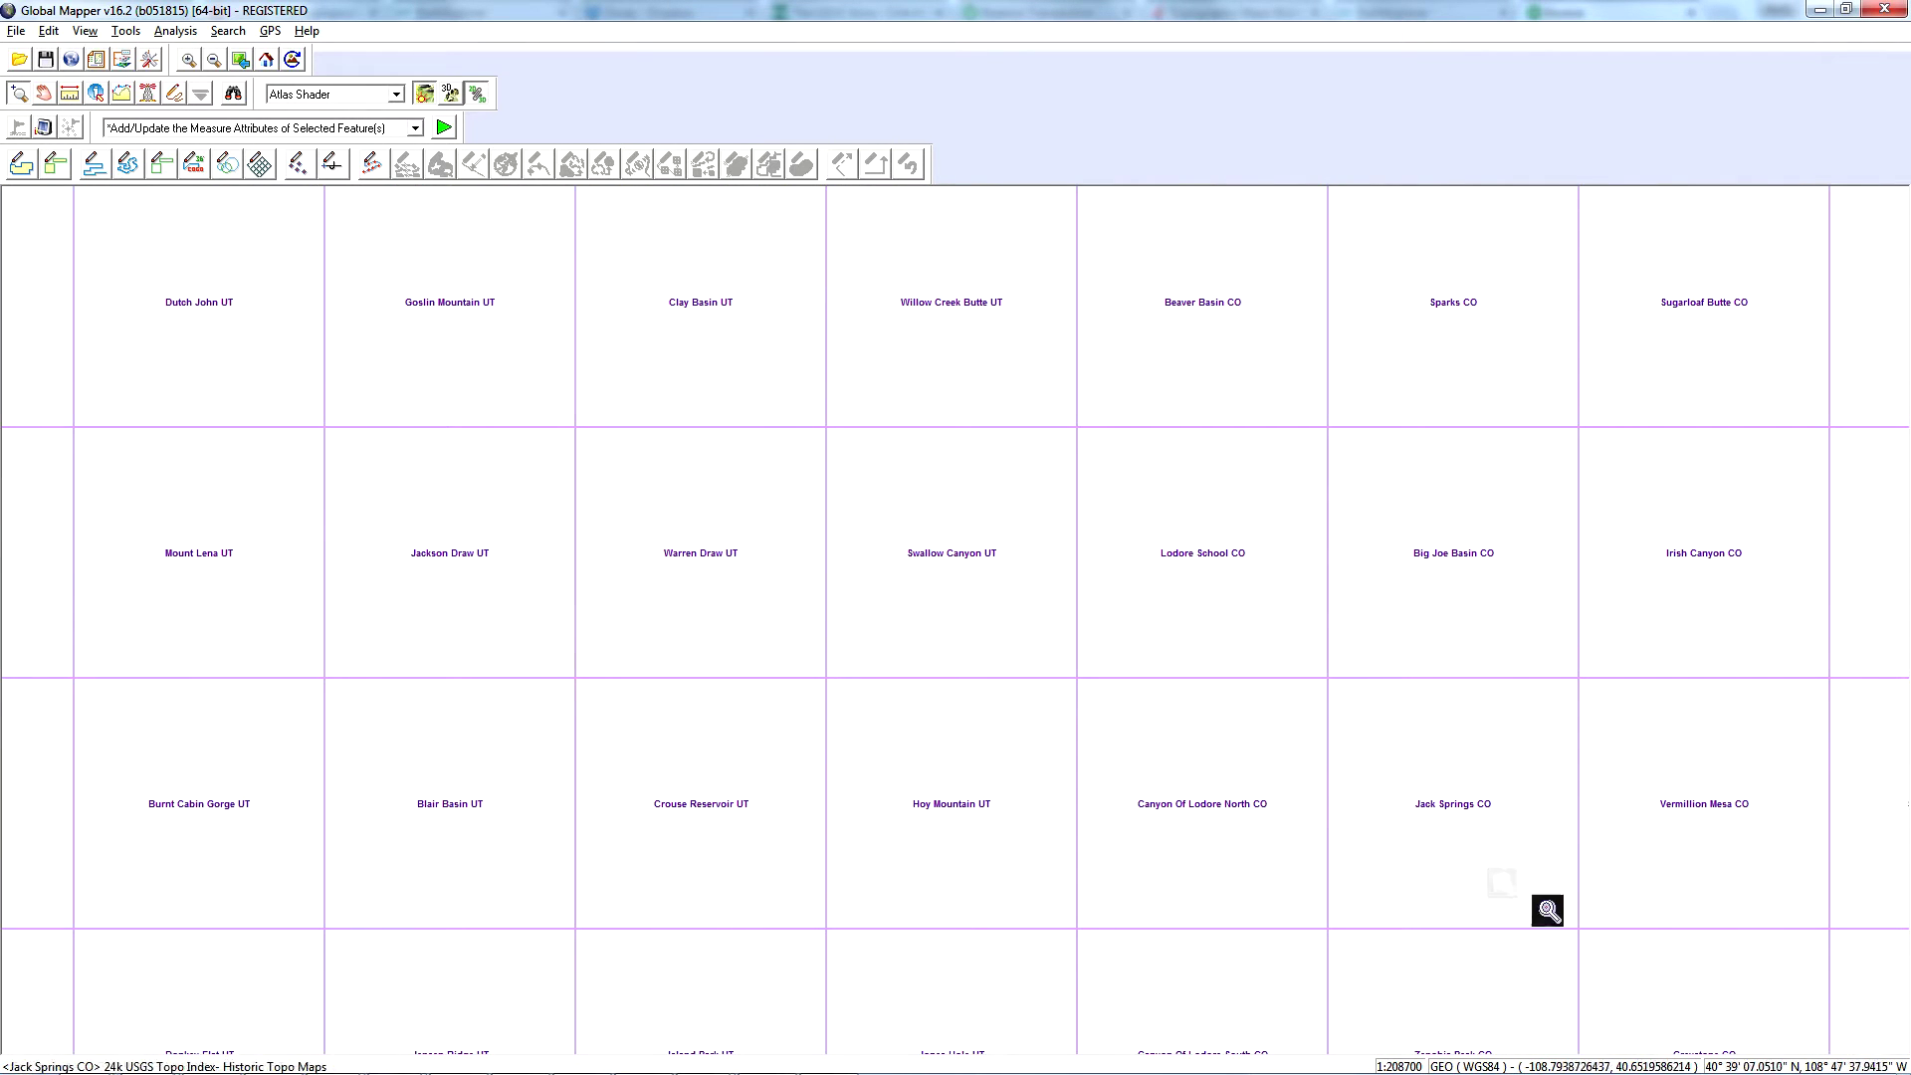
# Find the map features named Santa Barbara and go to the first Santa Barbara CA match
pyautogui.click(221, 31)
pyautogui.click(237, 53)
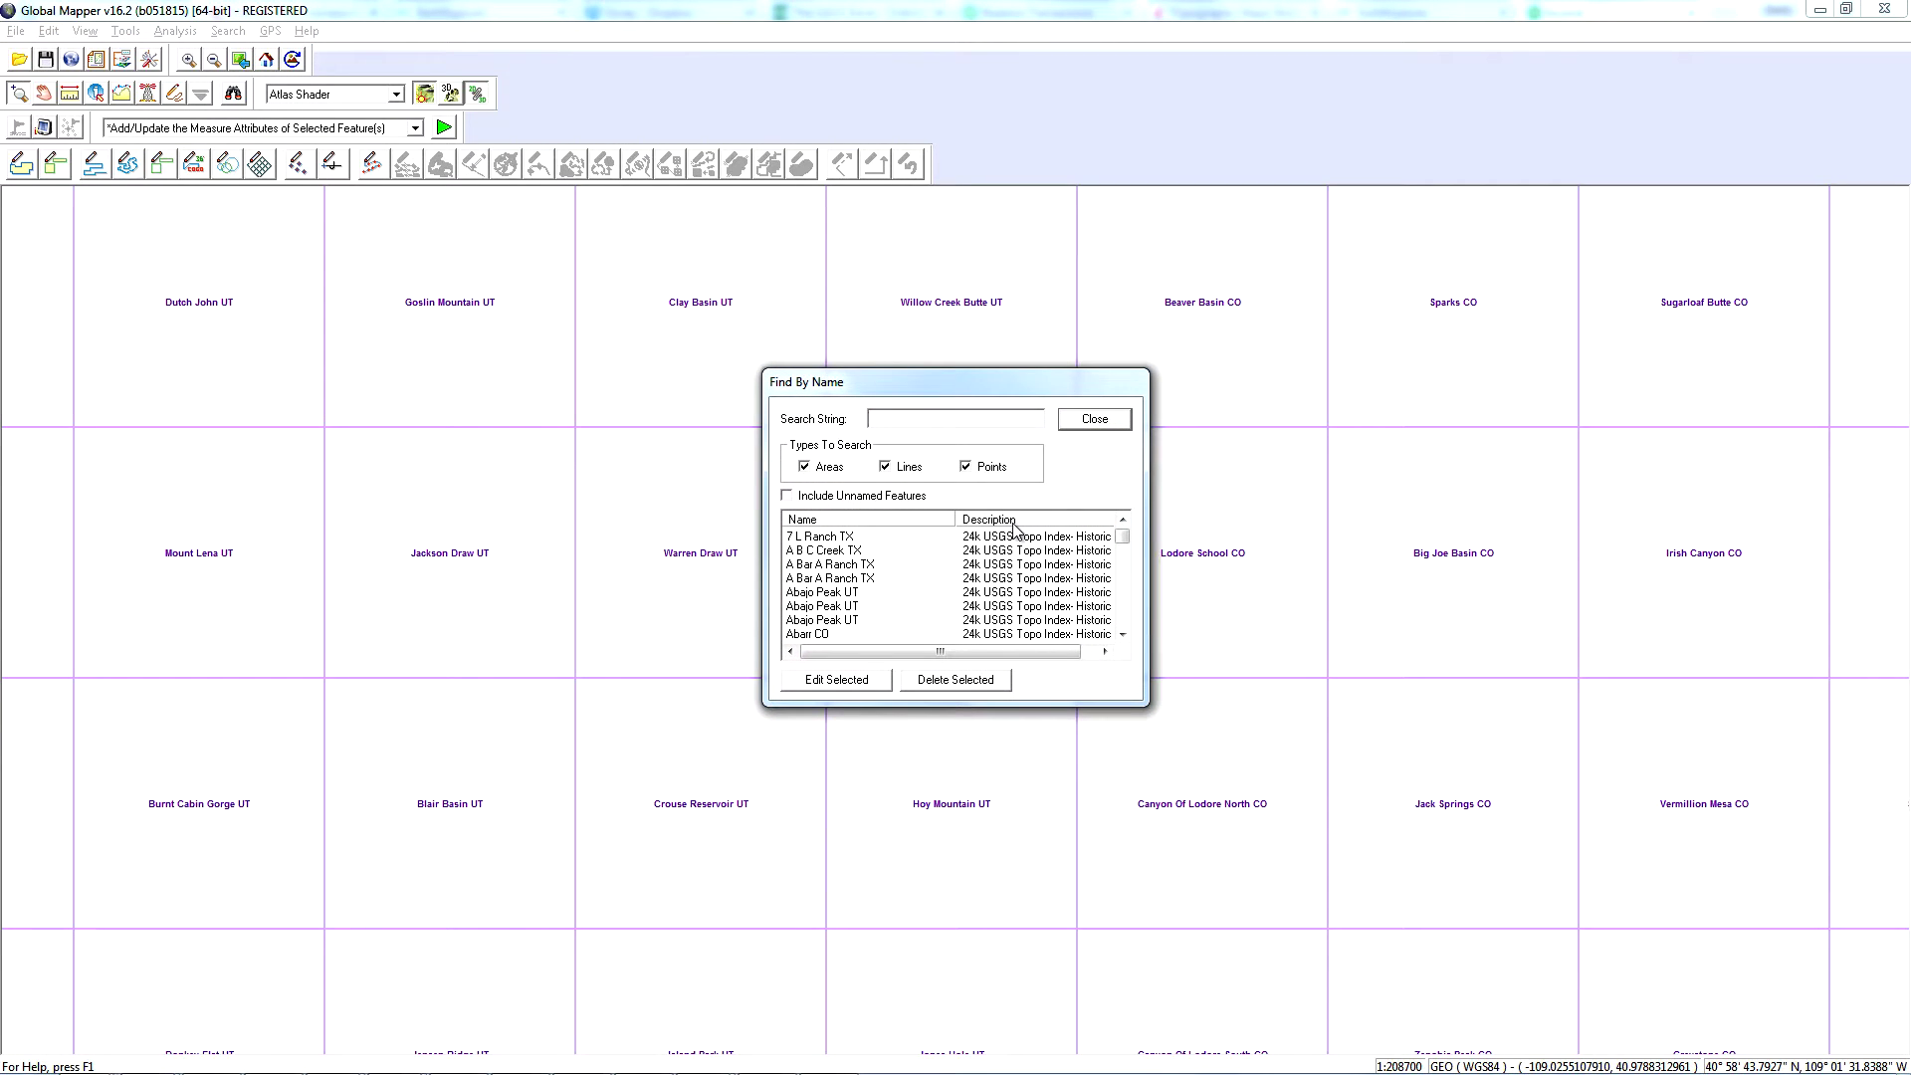
pyautogui.write('Santa Barbara')
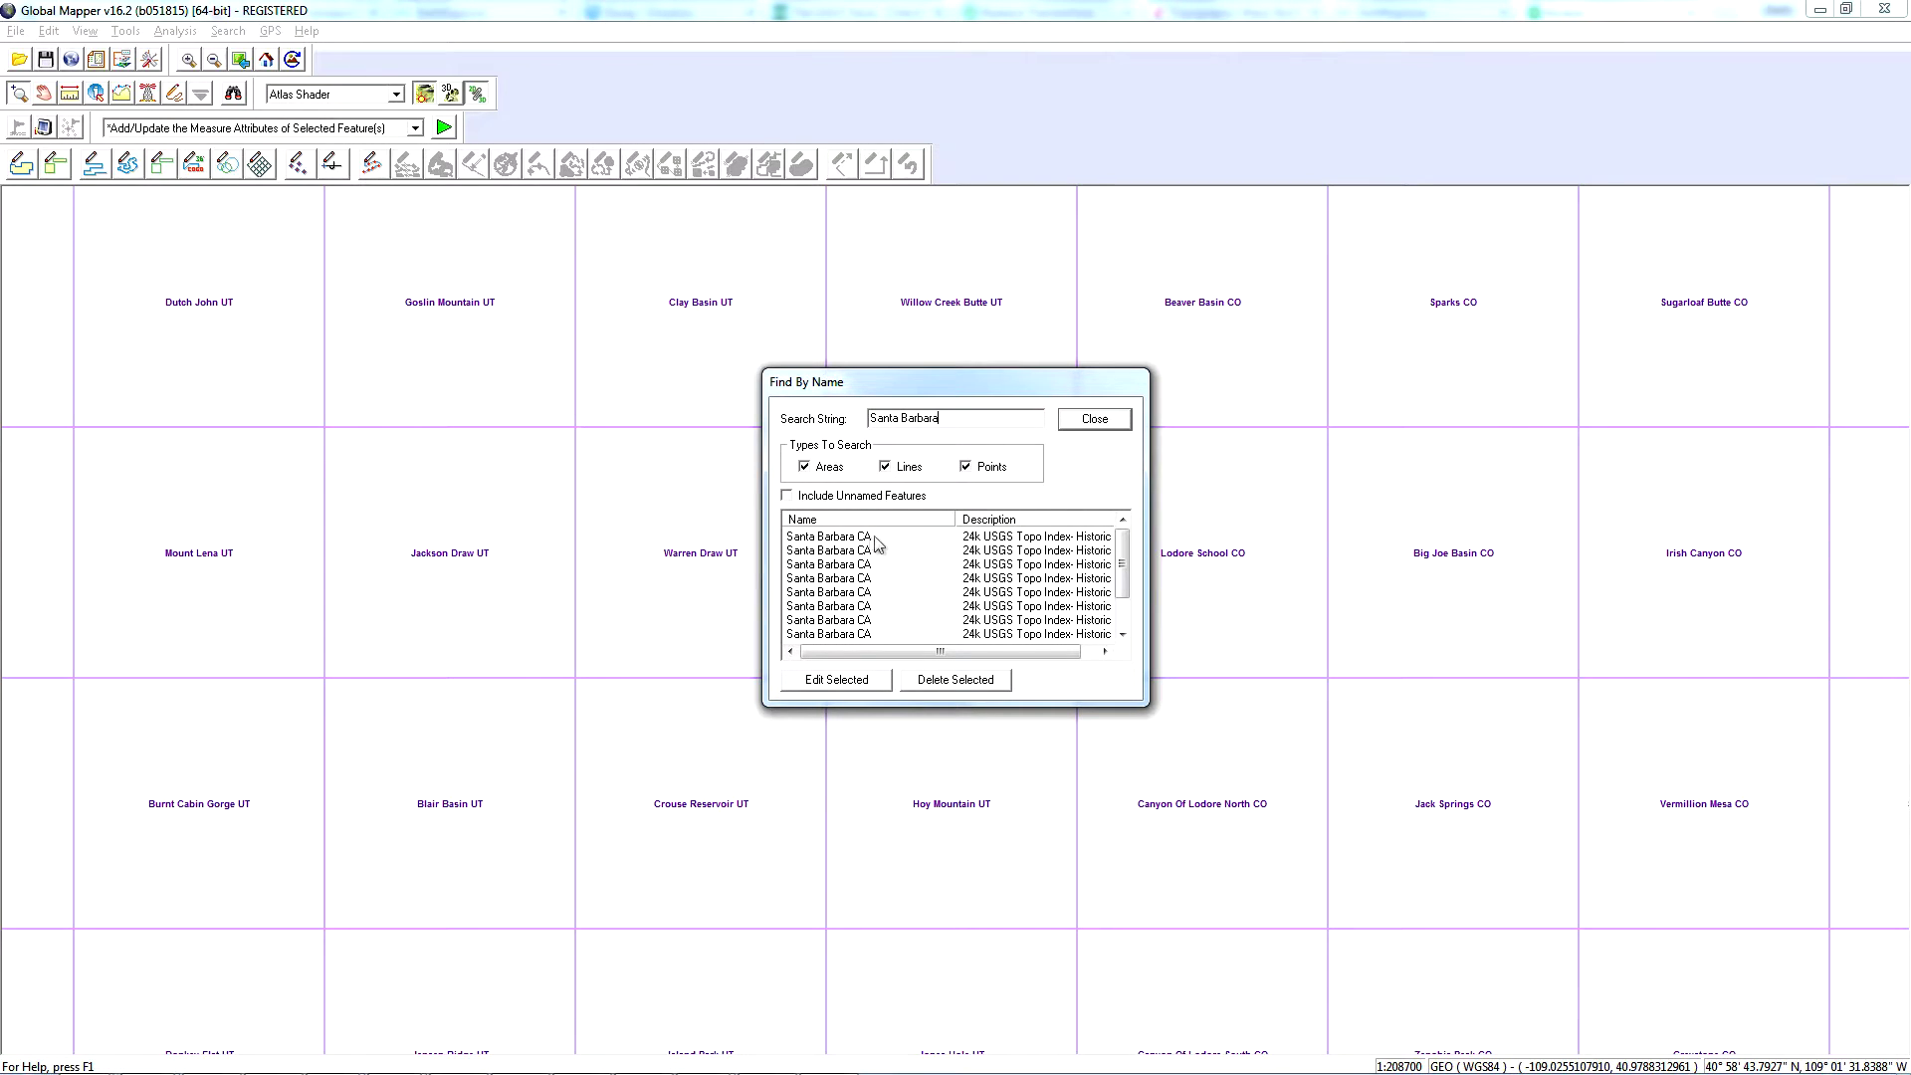
pyautogui.click(874, 538)
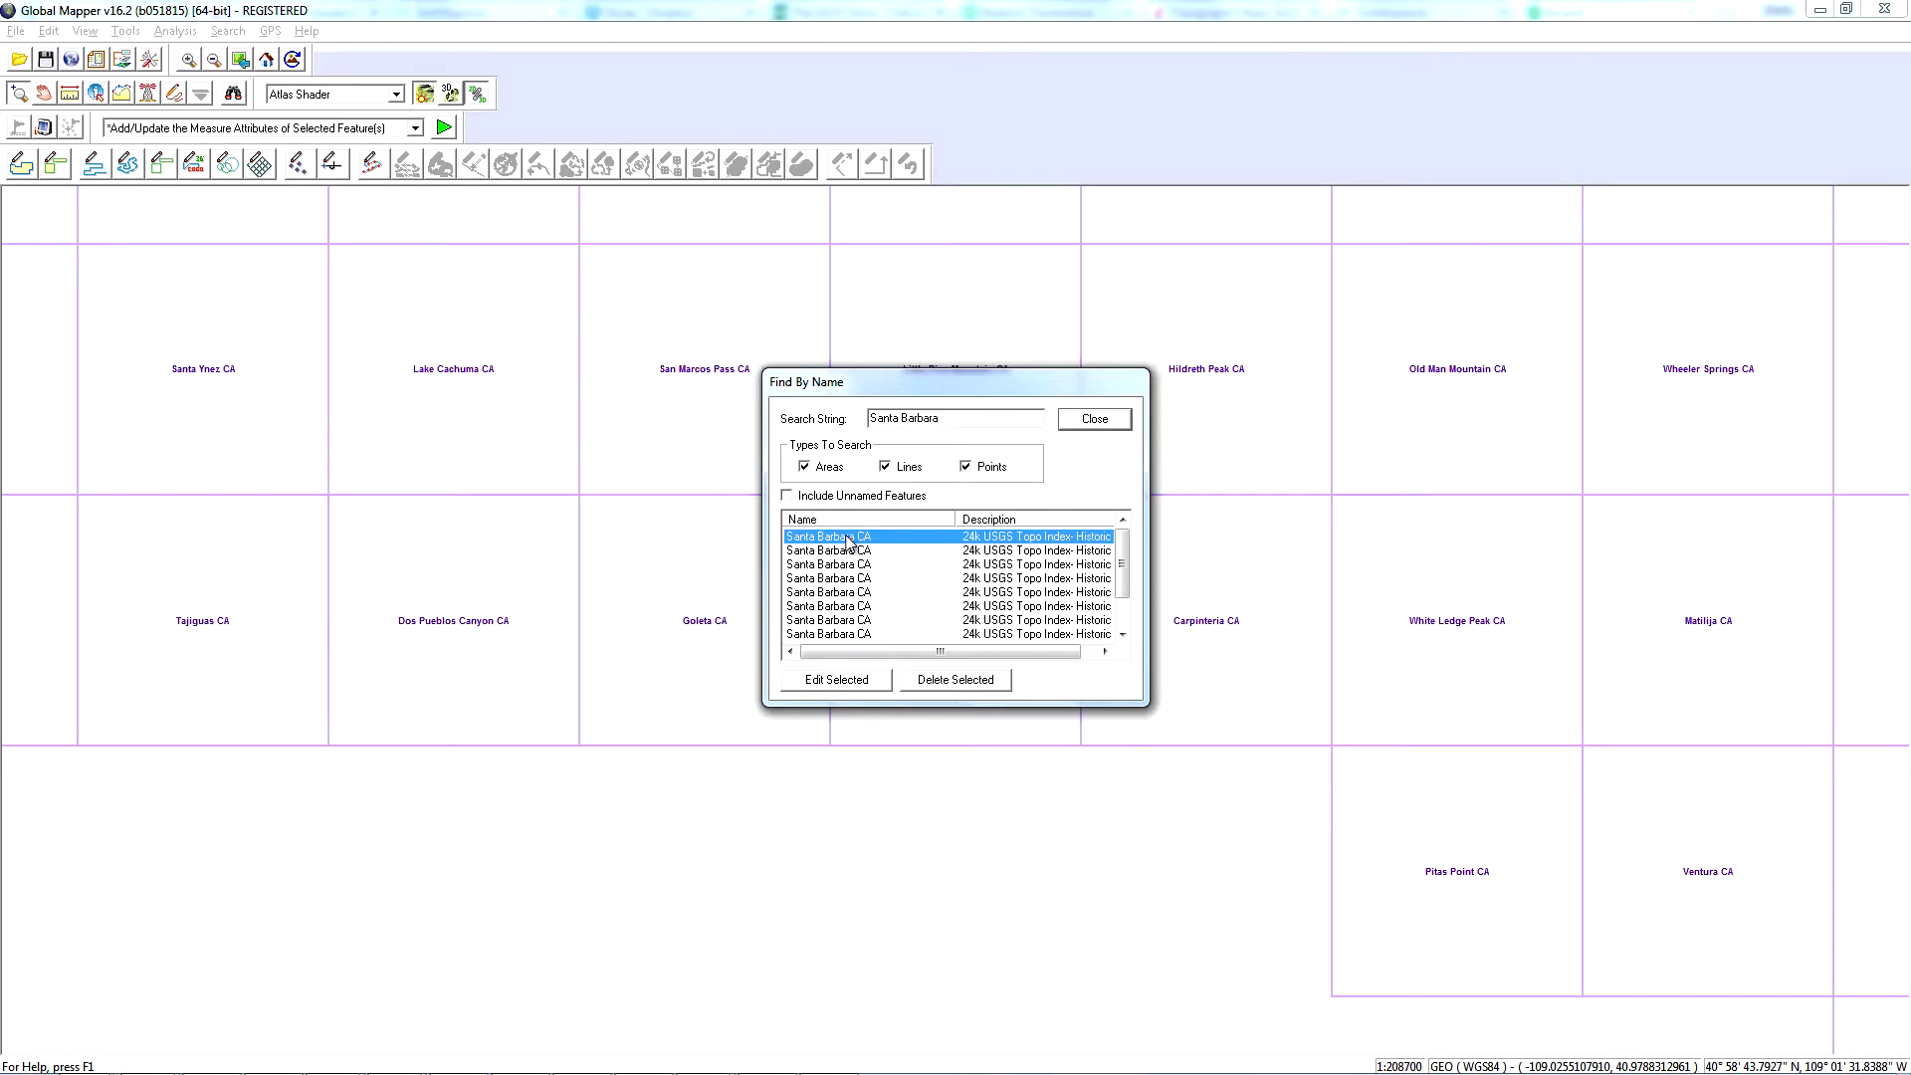
pyautogui.moveTo(1000, 390); pyautogui.dragTo(1586, 436)
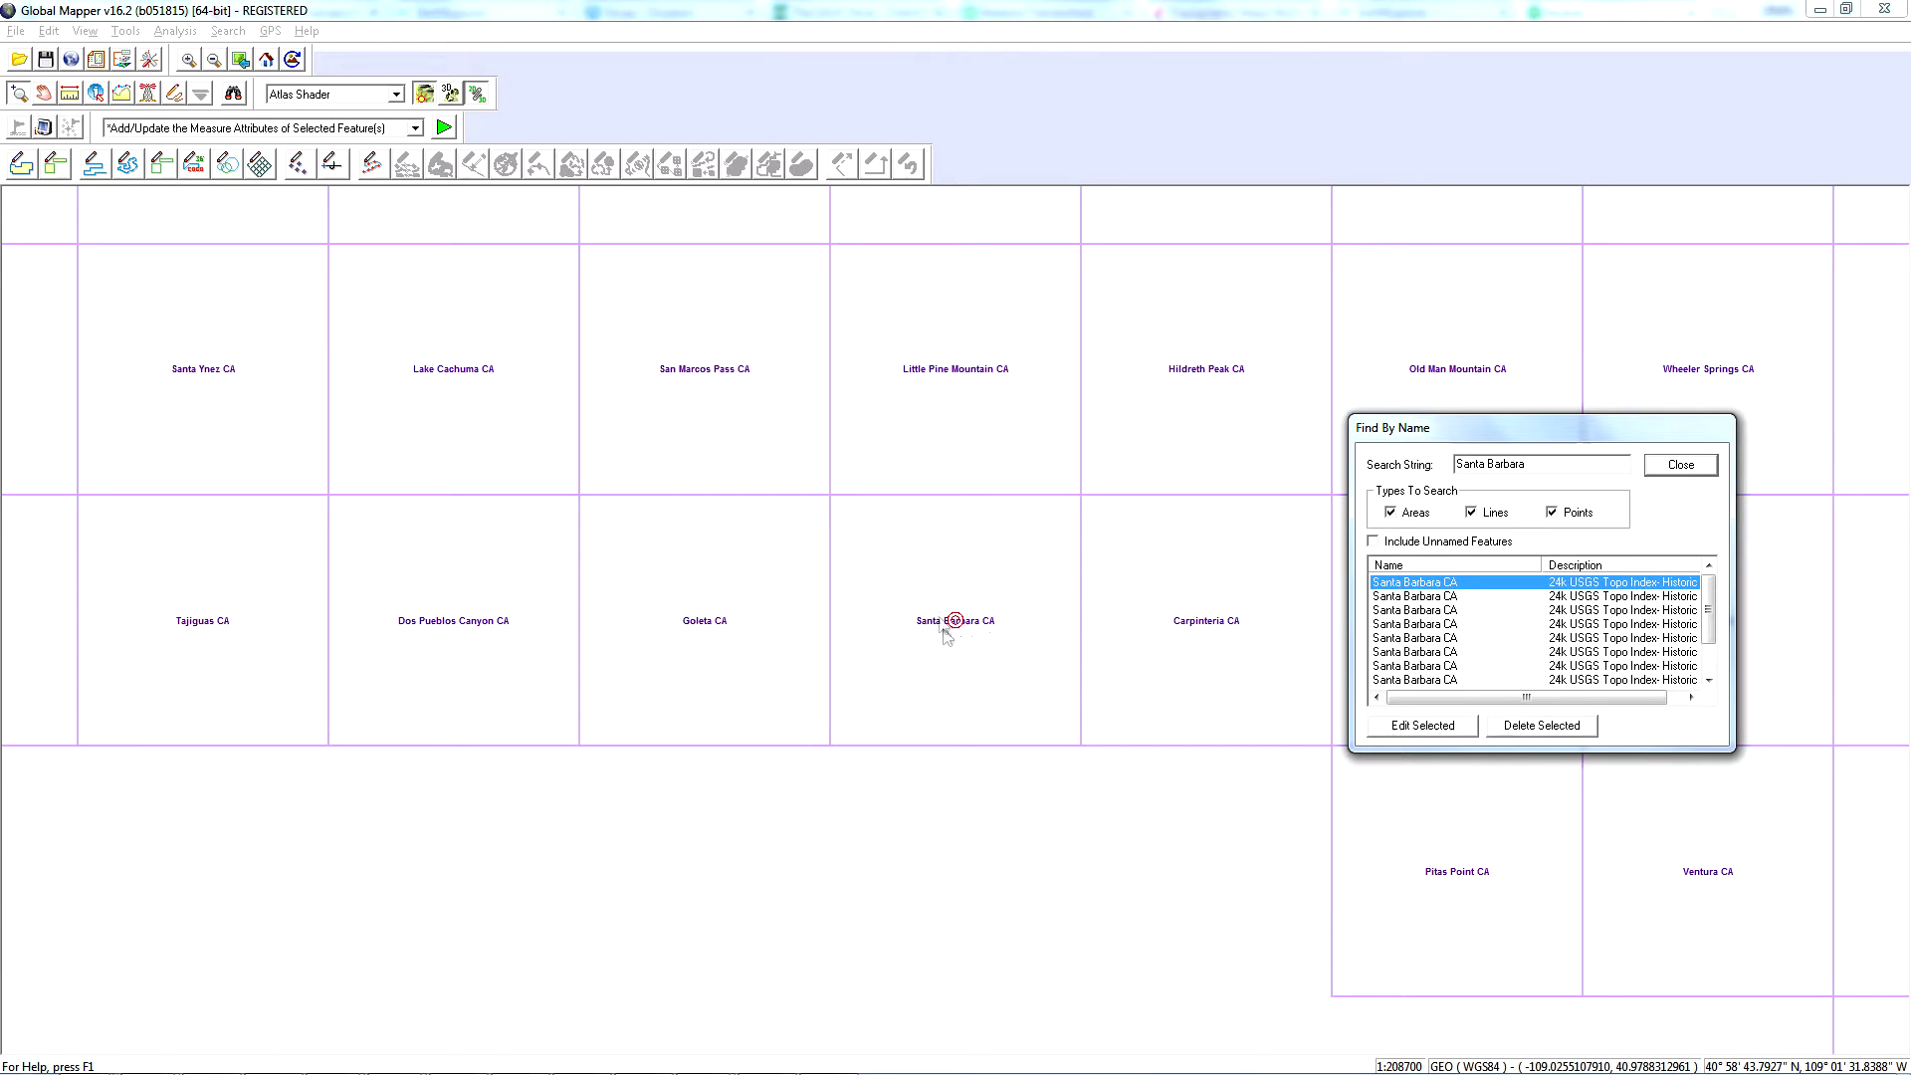
pyautogui.click(1669, 466)
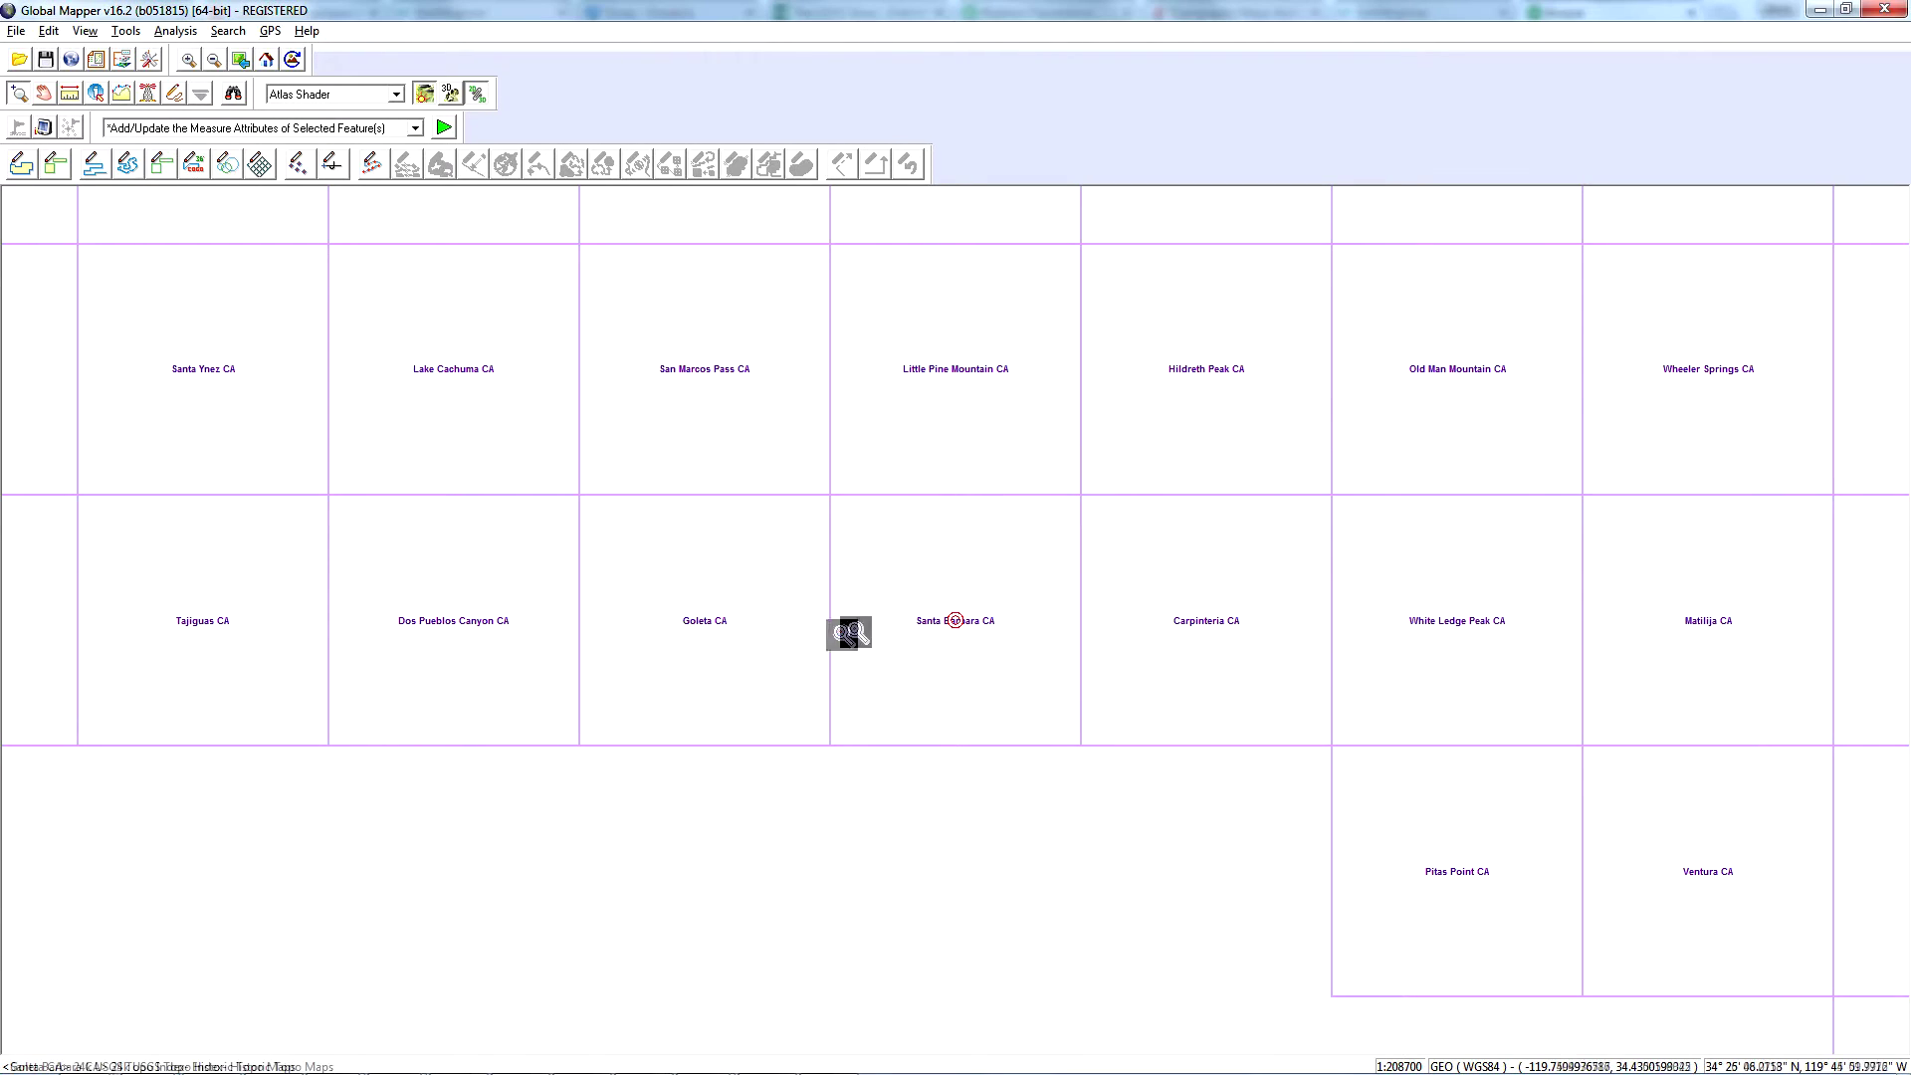
# Query the Santa Barbara CA quadrangle's feature information, choosing Display Feature Information Dialog and keeping that open type until the tool changes
pyautogui.moveTo(786, 410); pyautogui.dragTo(1565, 926)
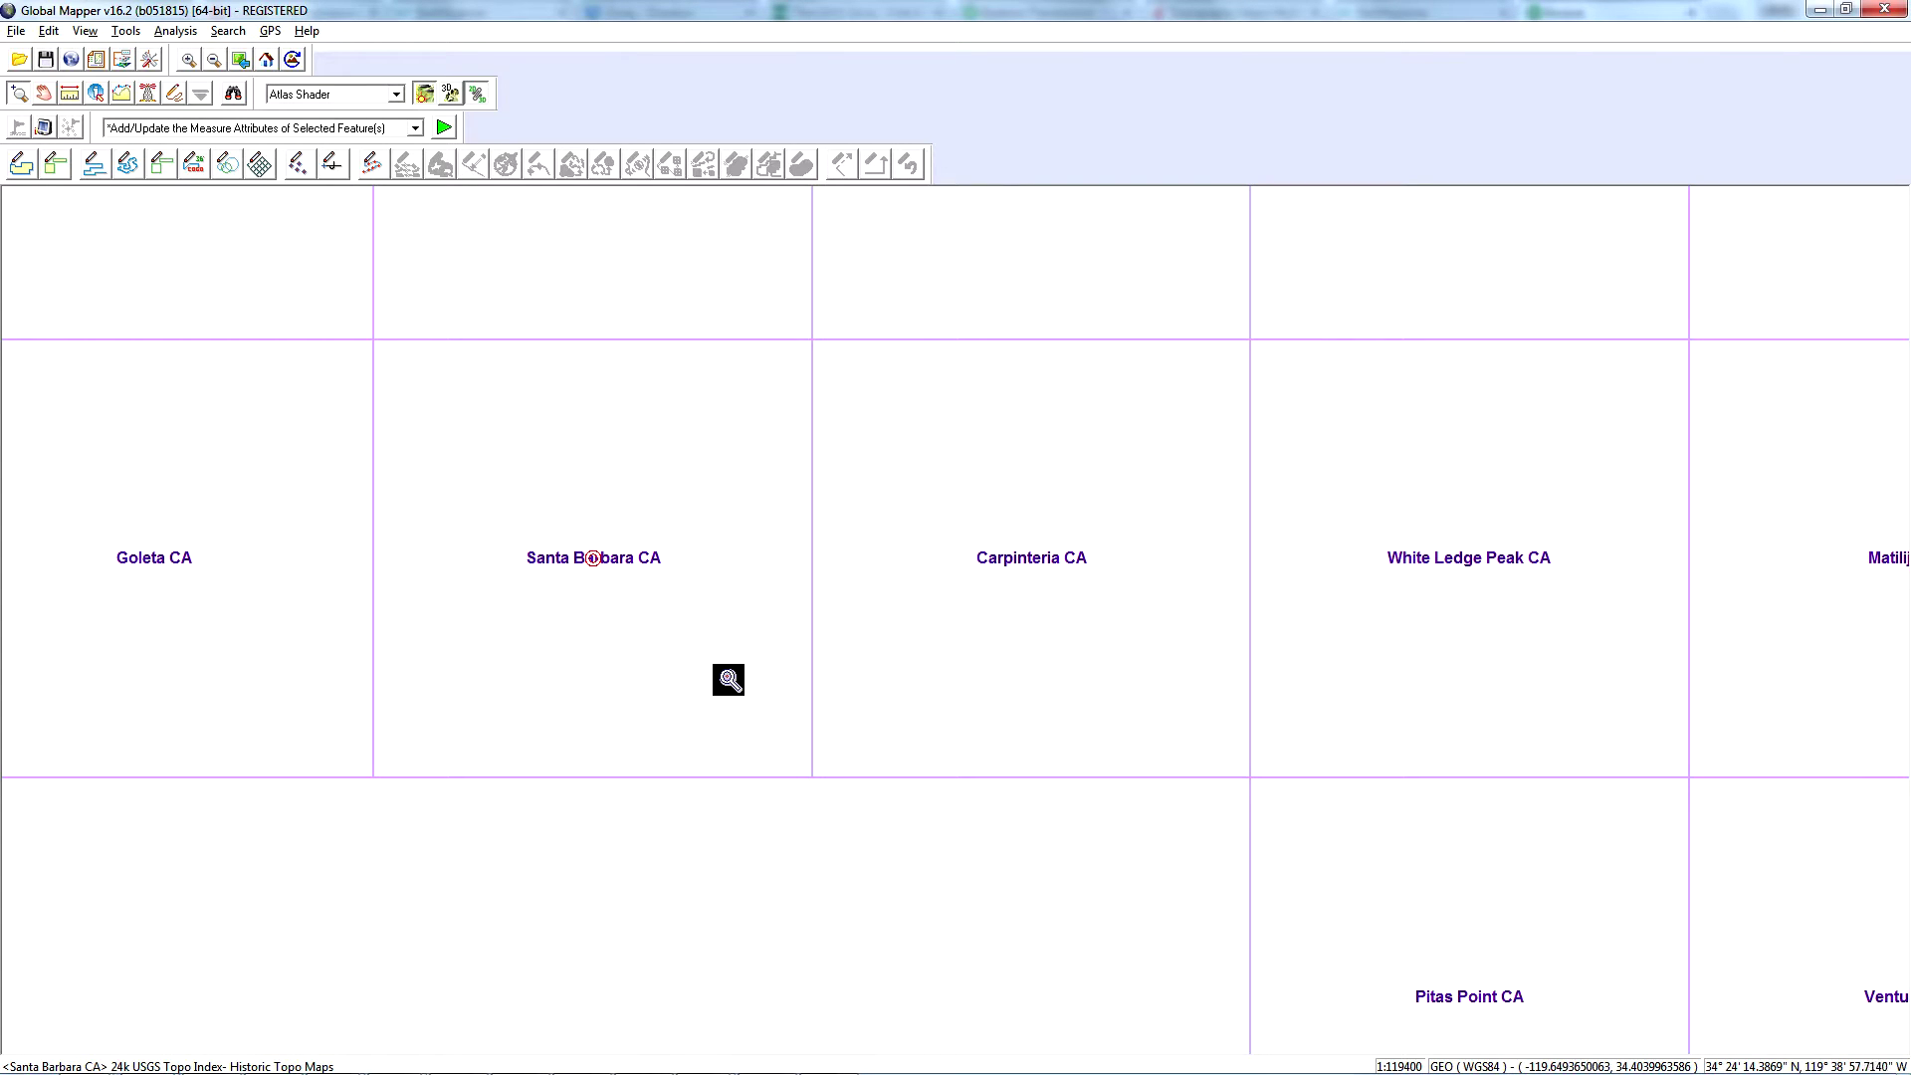
pyautogui.click(96, 96)
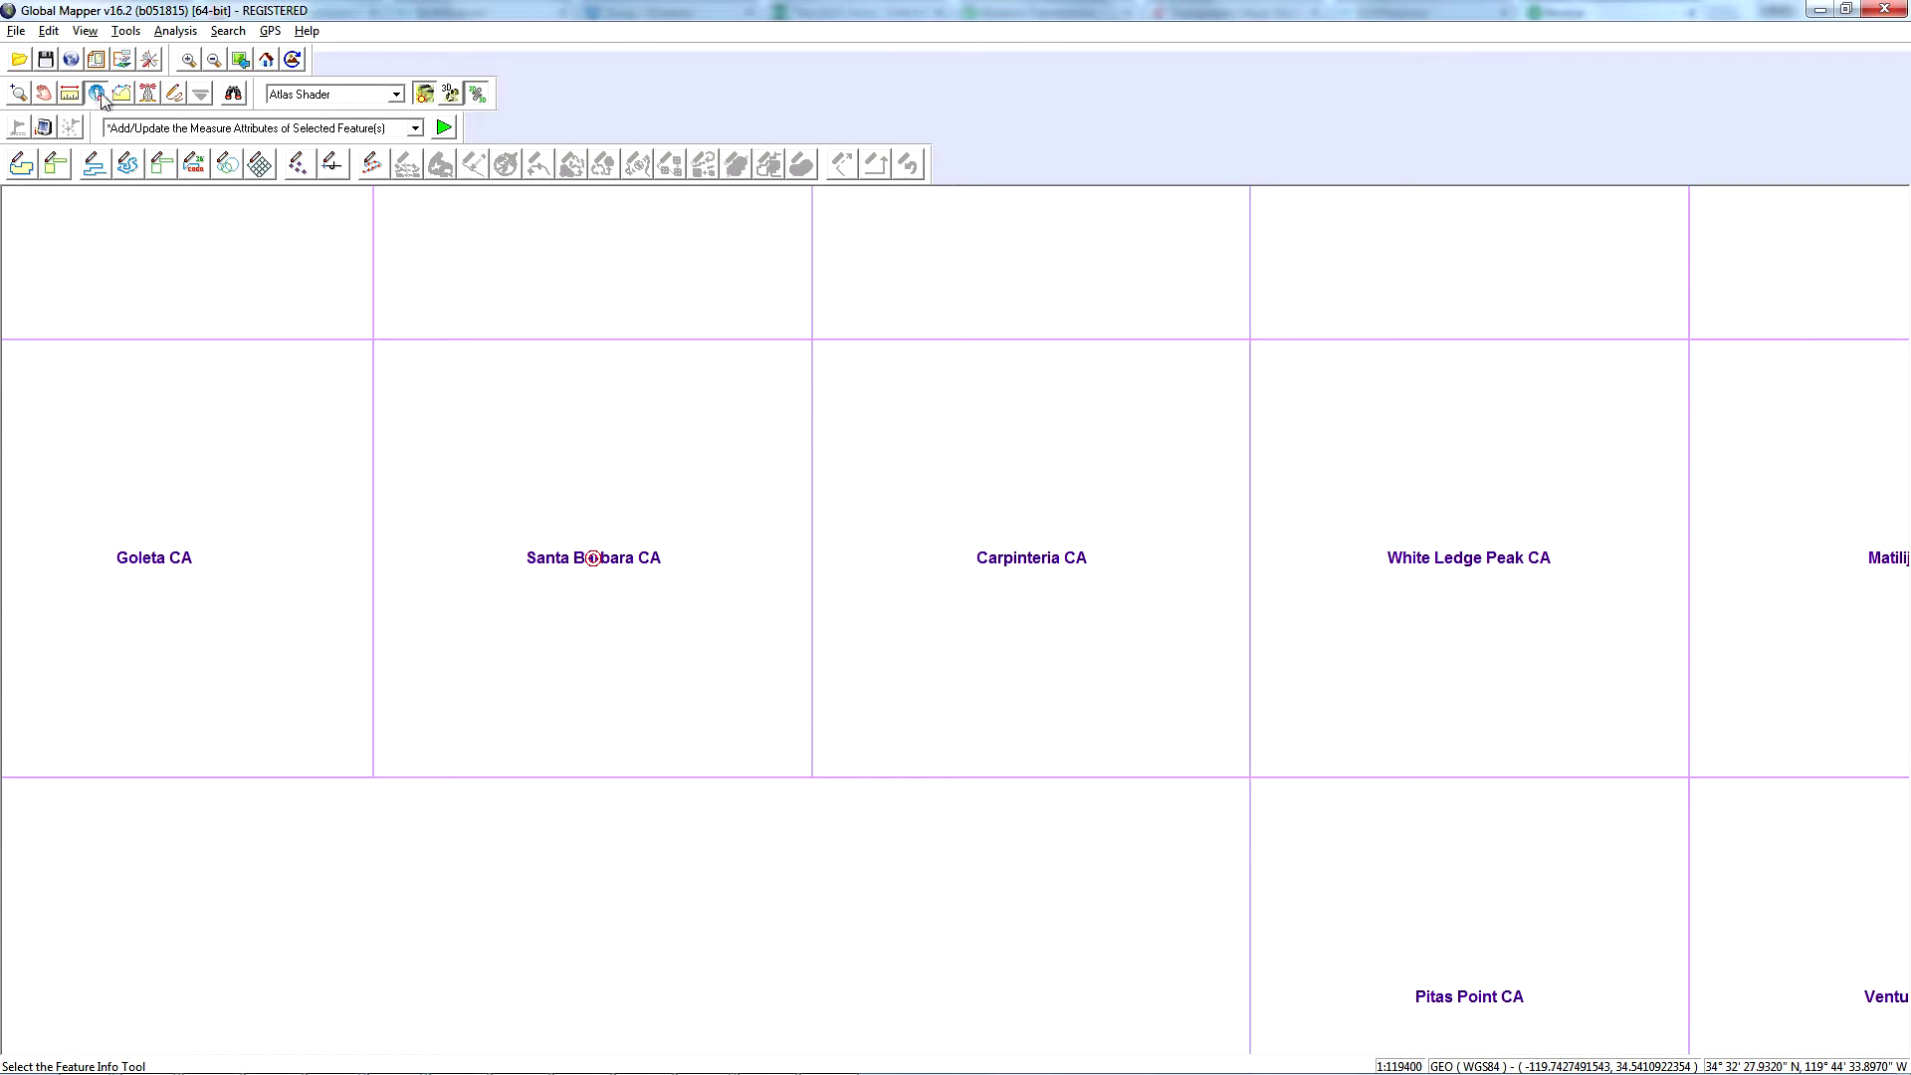
pyautogui.click(716, 486)
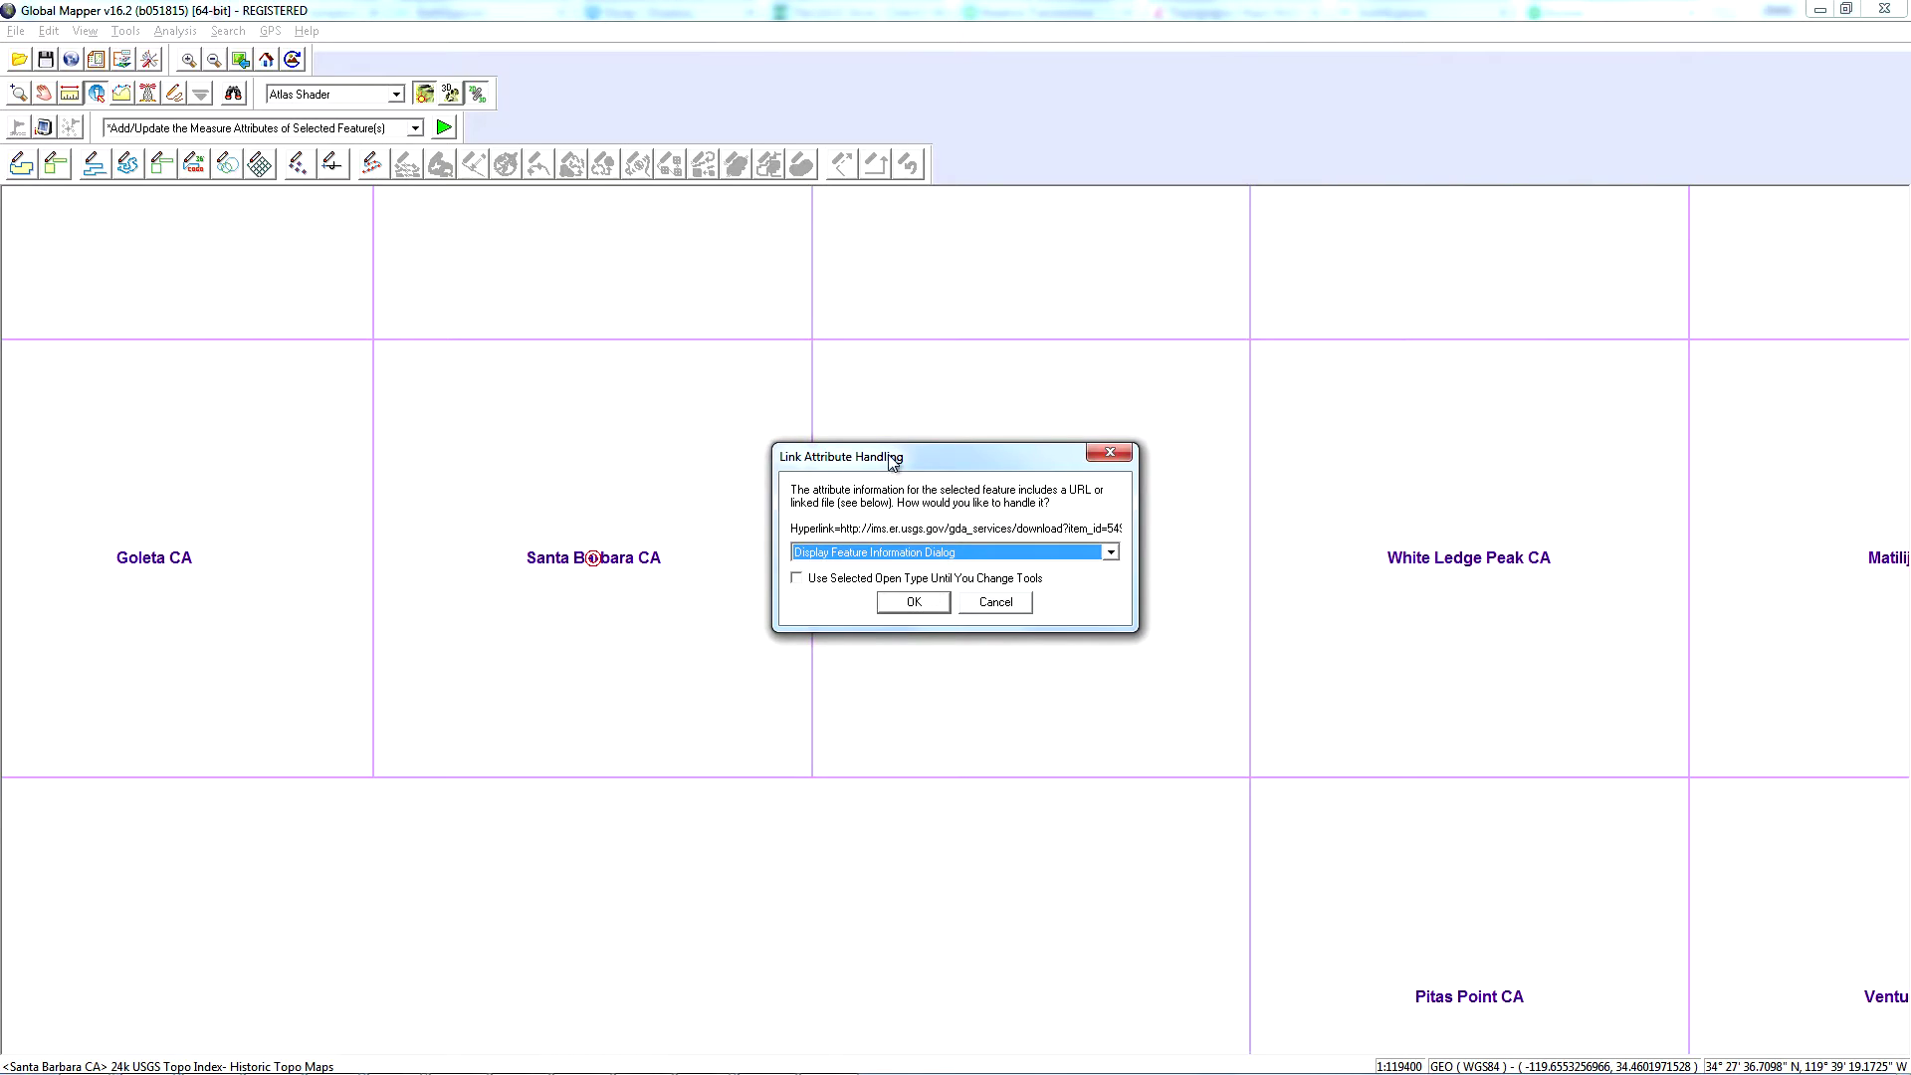
pyautogui.moveTo(891, 460); pyautogui.dragTo(1170, 389)
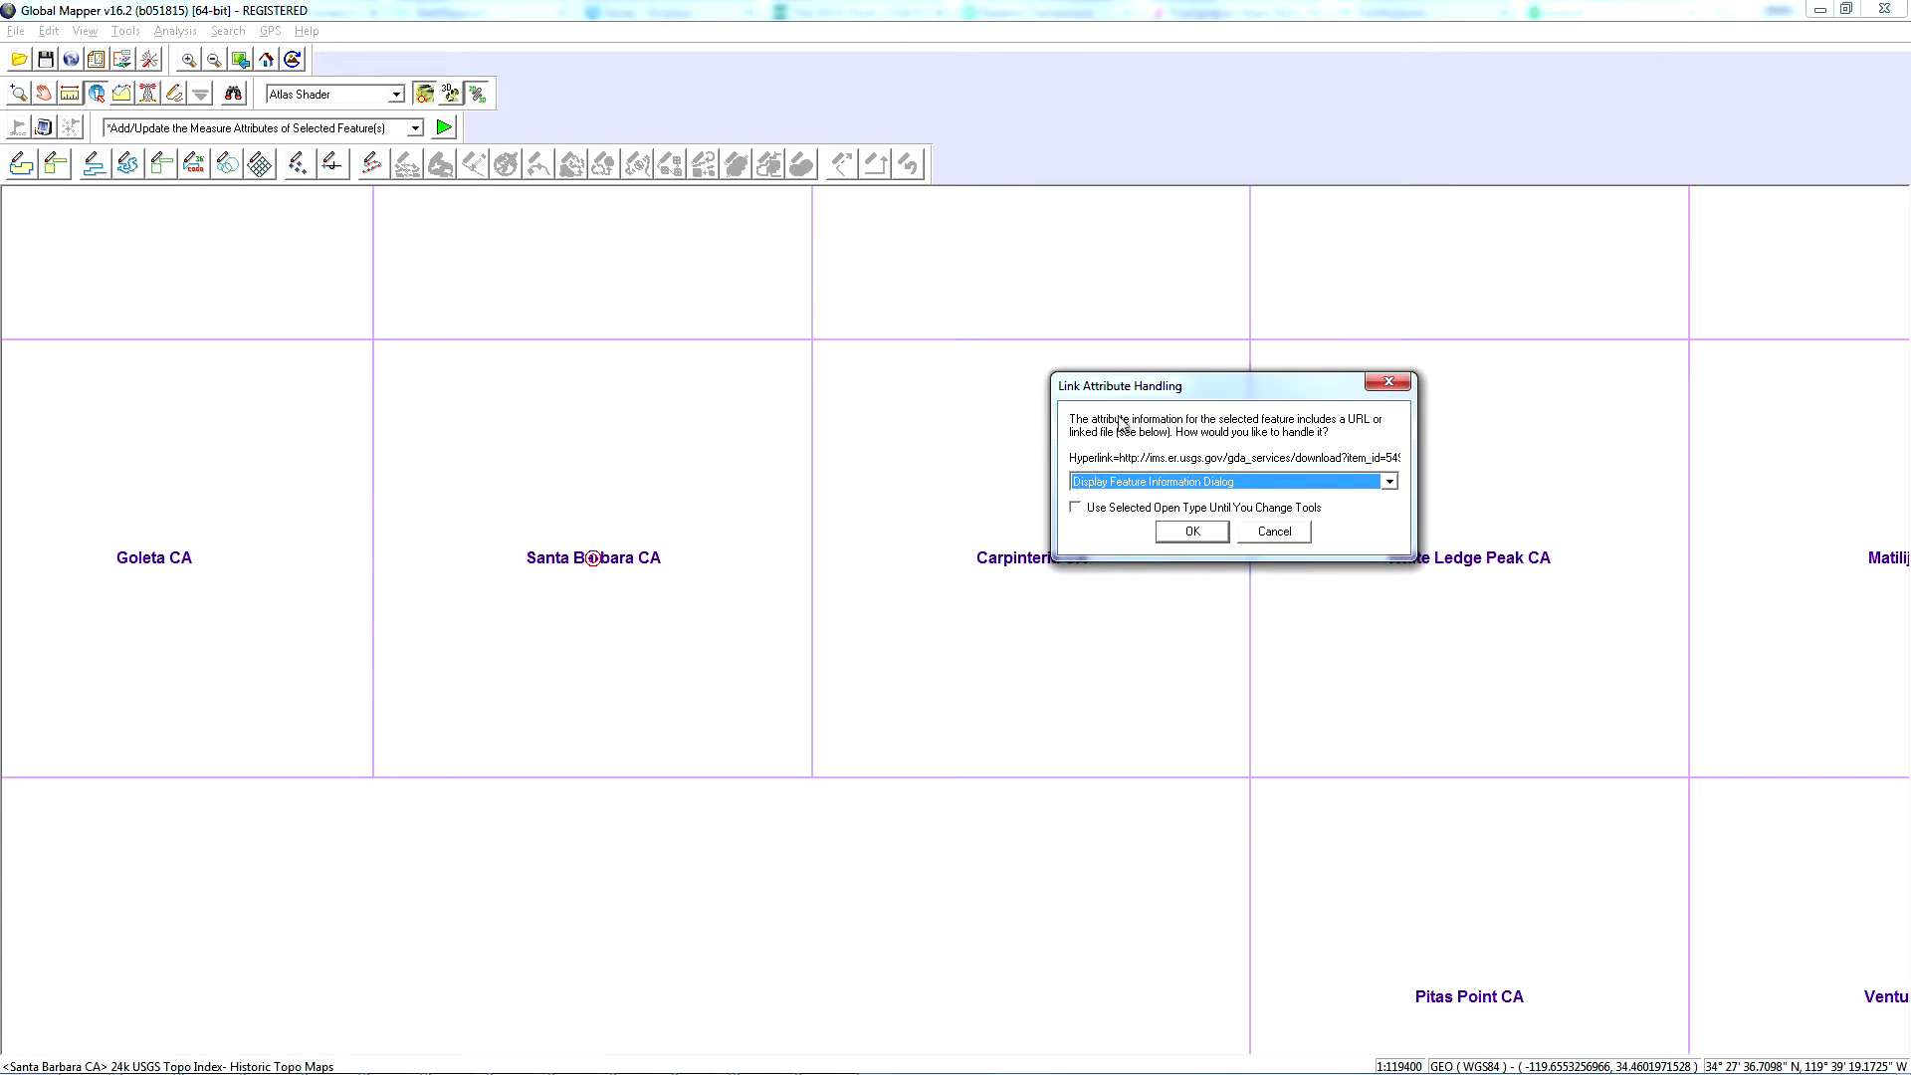
pyautogui.click(1218, 483)
pyautogui.click(1187, 495)
pyautogui.click(1077, 508)
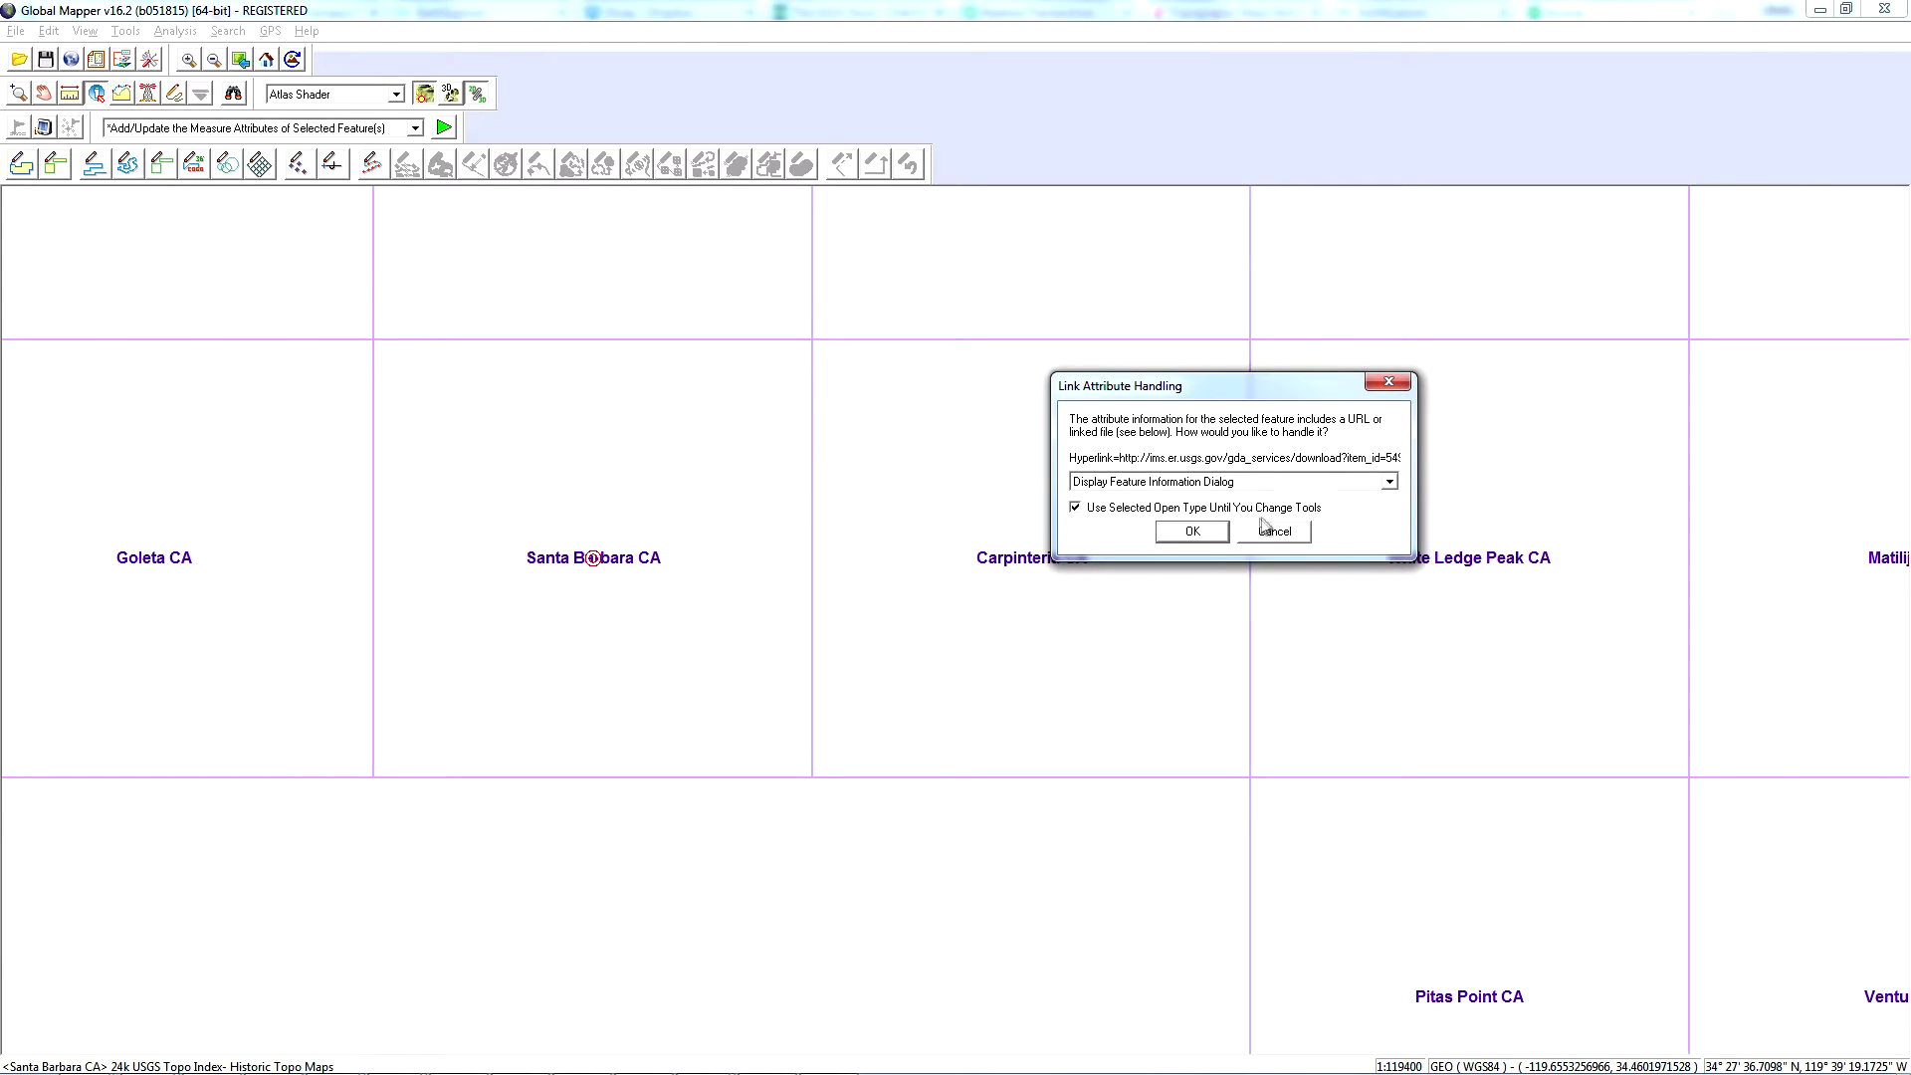
pyautogui.click(1192, 532)
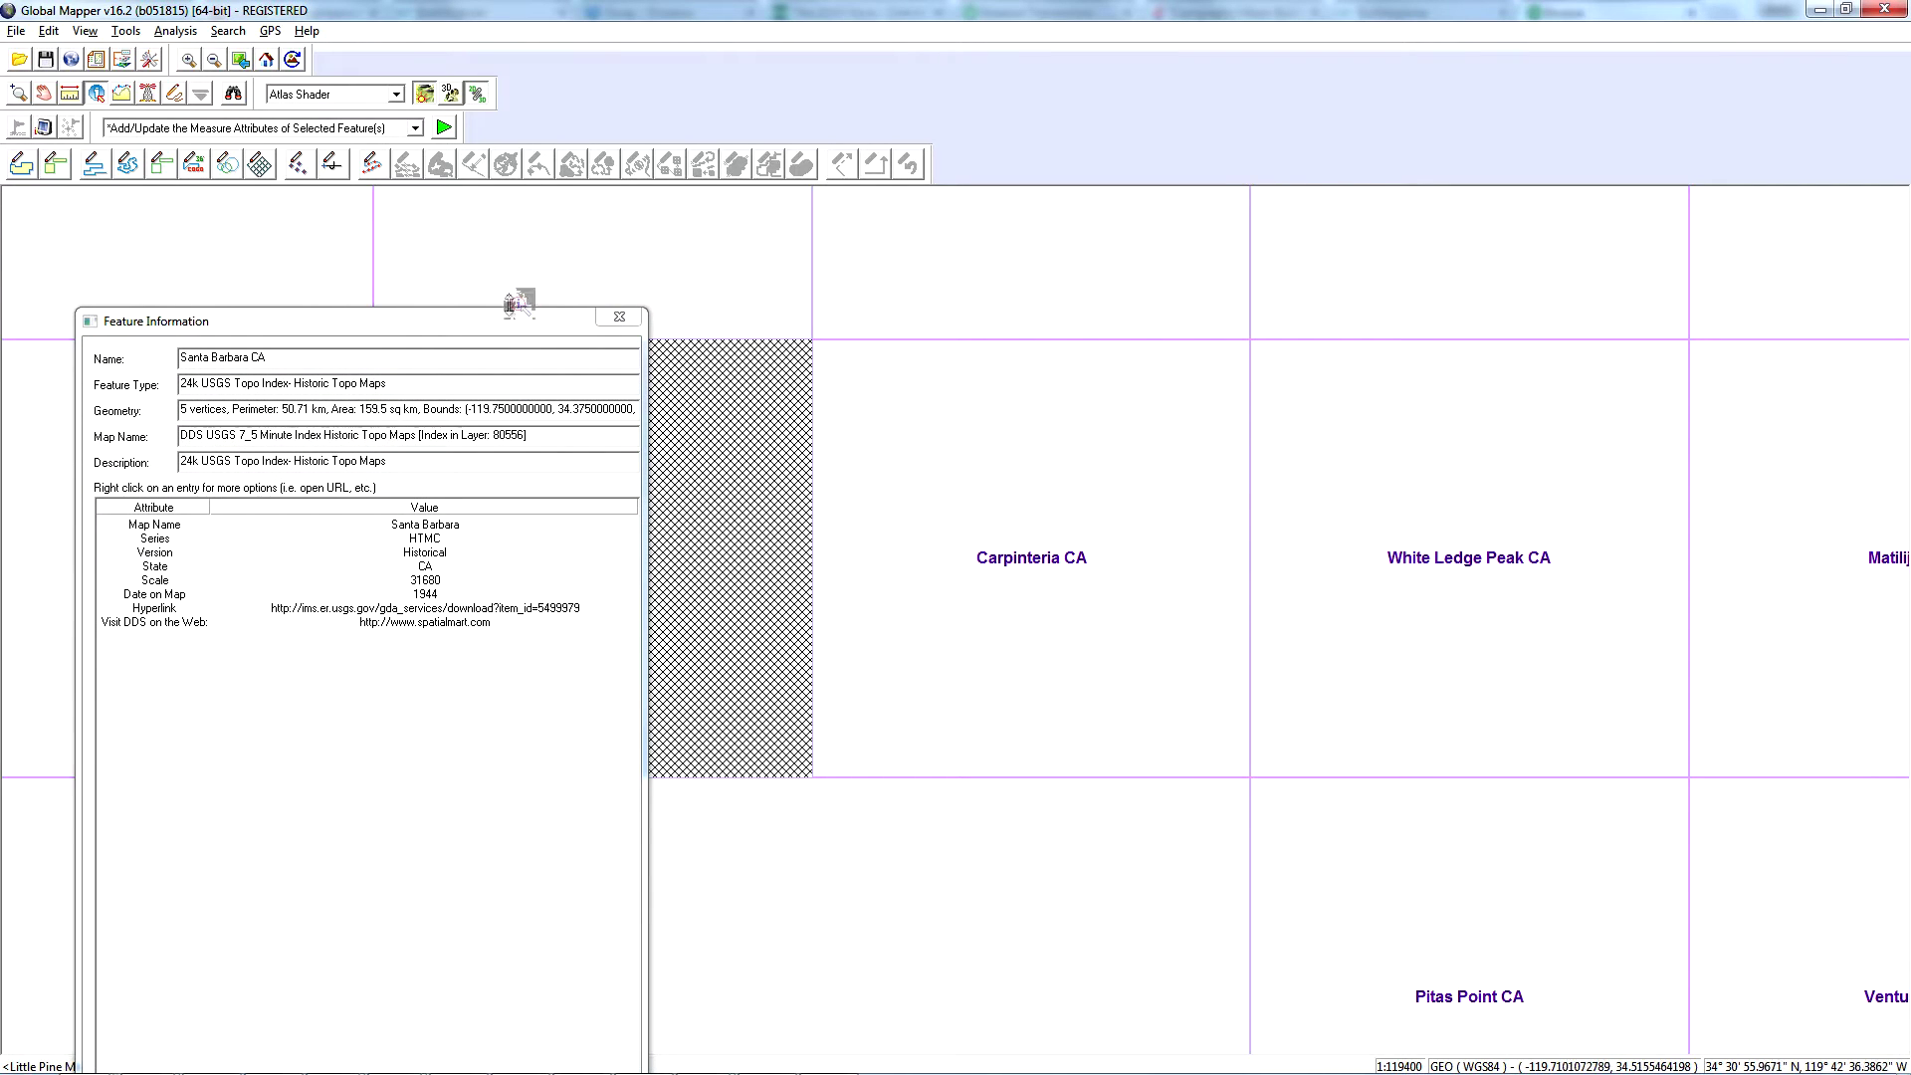
# Cycle through the overlapping Santa Barbara CA features, comparing their scale, map date and hyperlink
pyautogui.moveTo(498, 334); pyautogui.dragTo(449, 243)
pyautogui.click(725, 426)
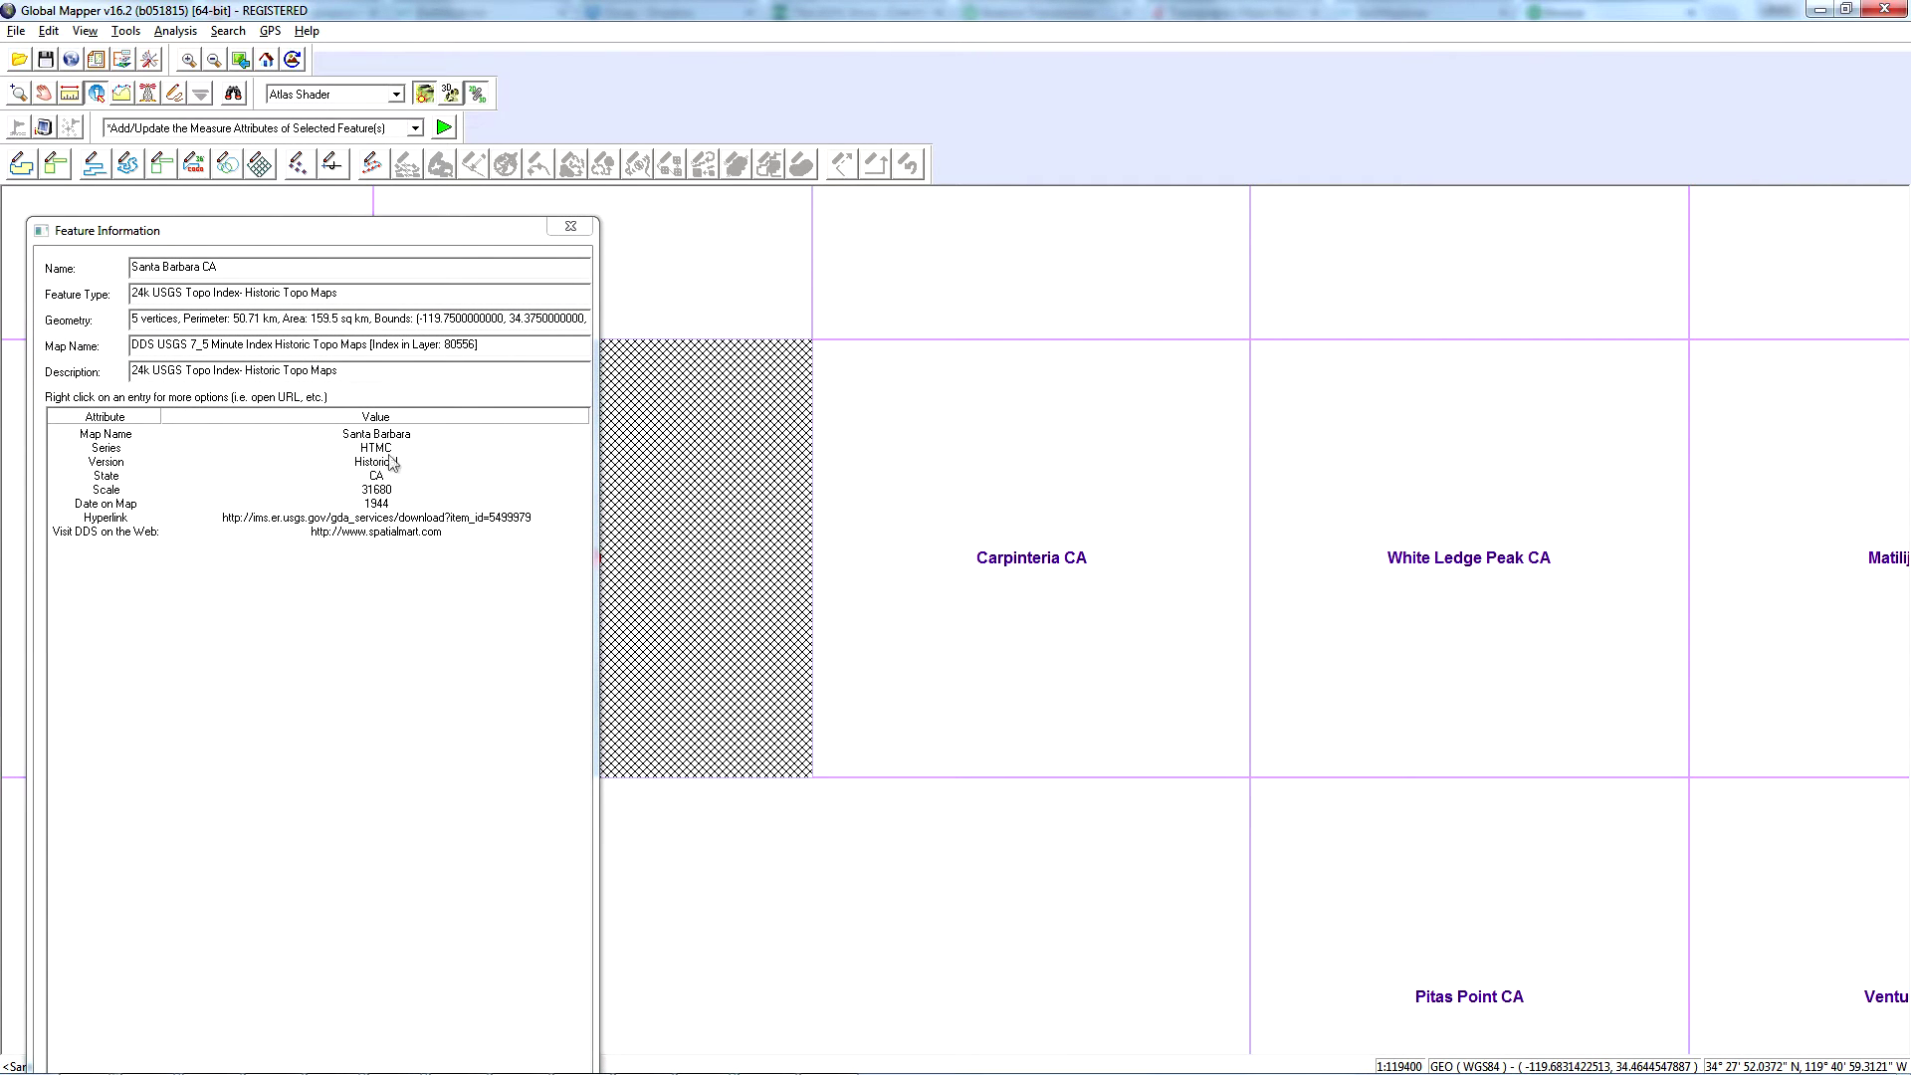
pyautogui.click(730, 534)
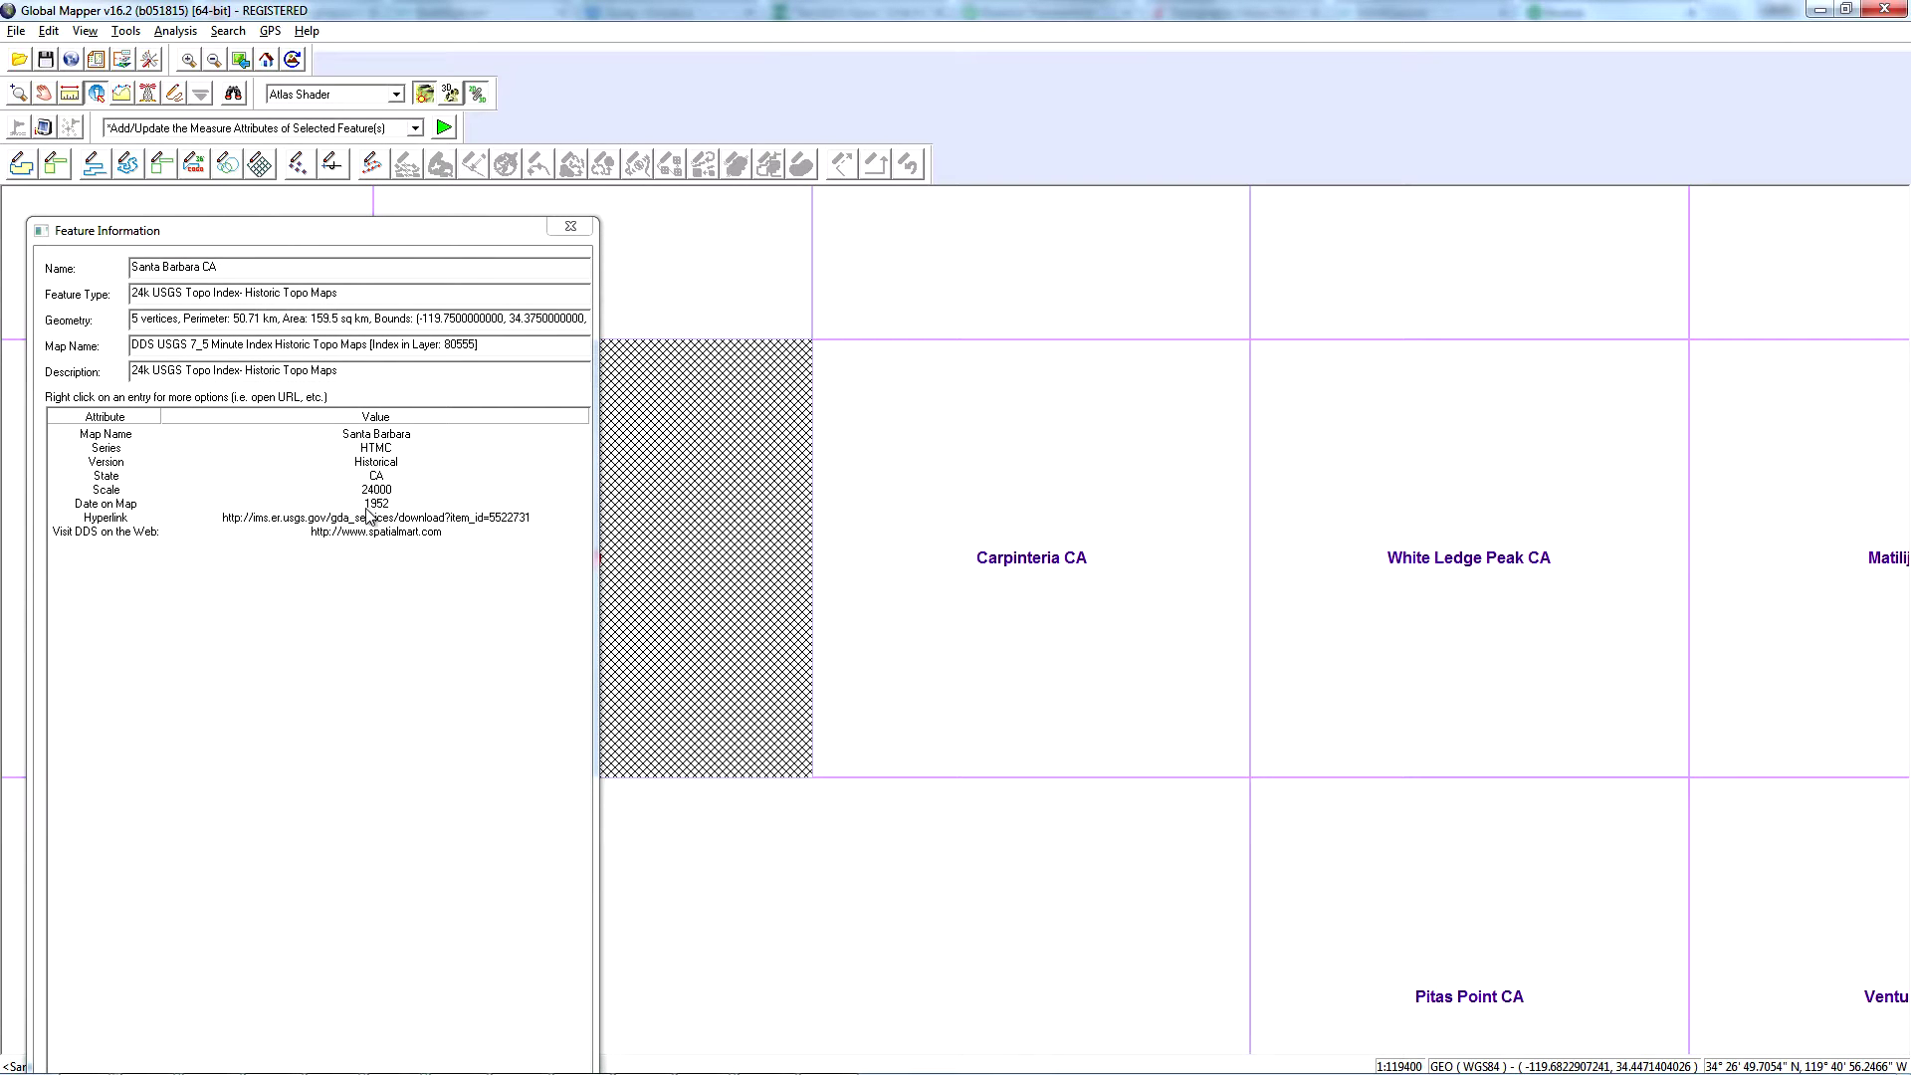
pyautogui.click(687, 527)
pyautogui.click(687, 527)
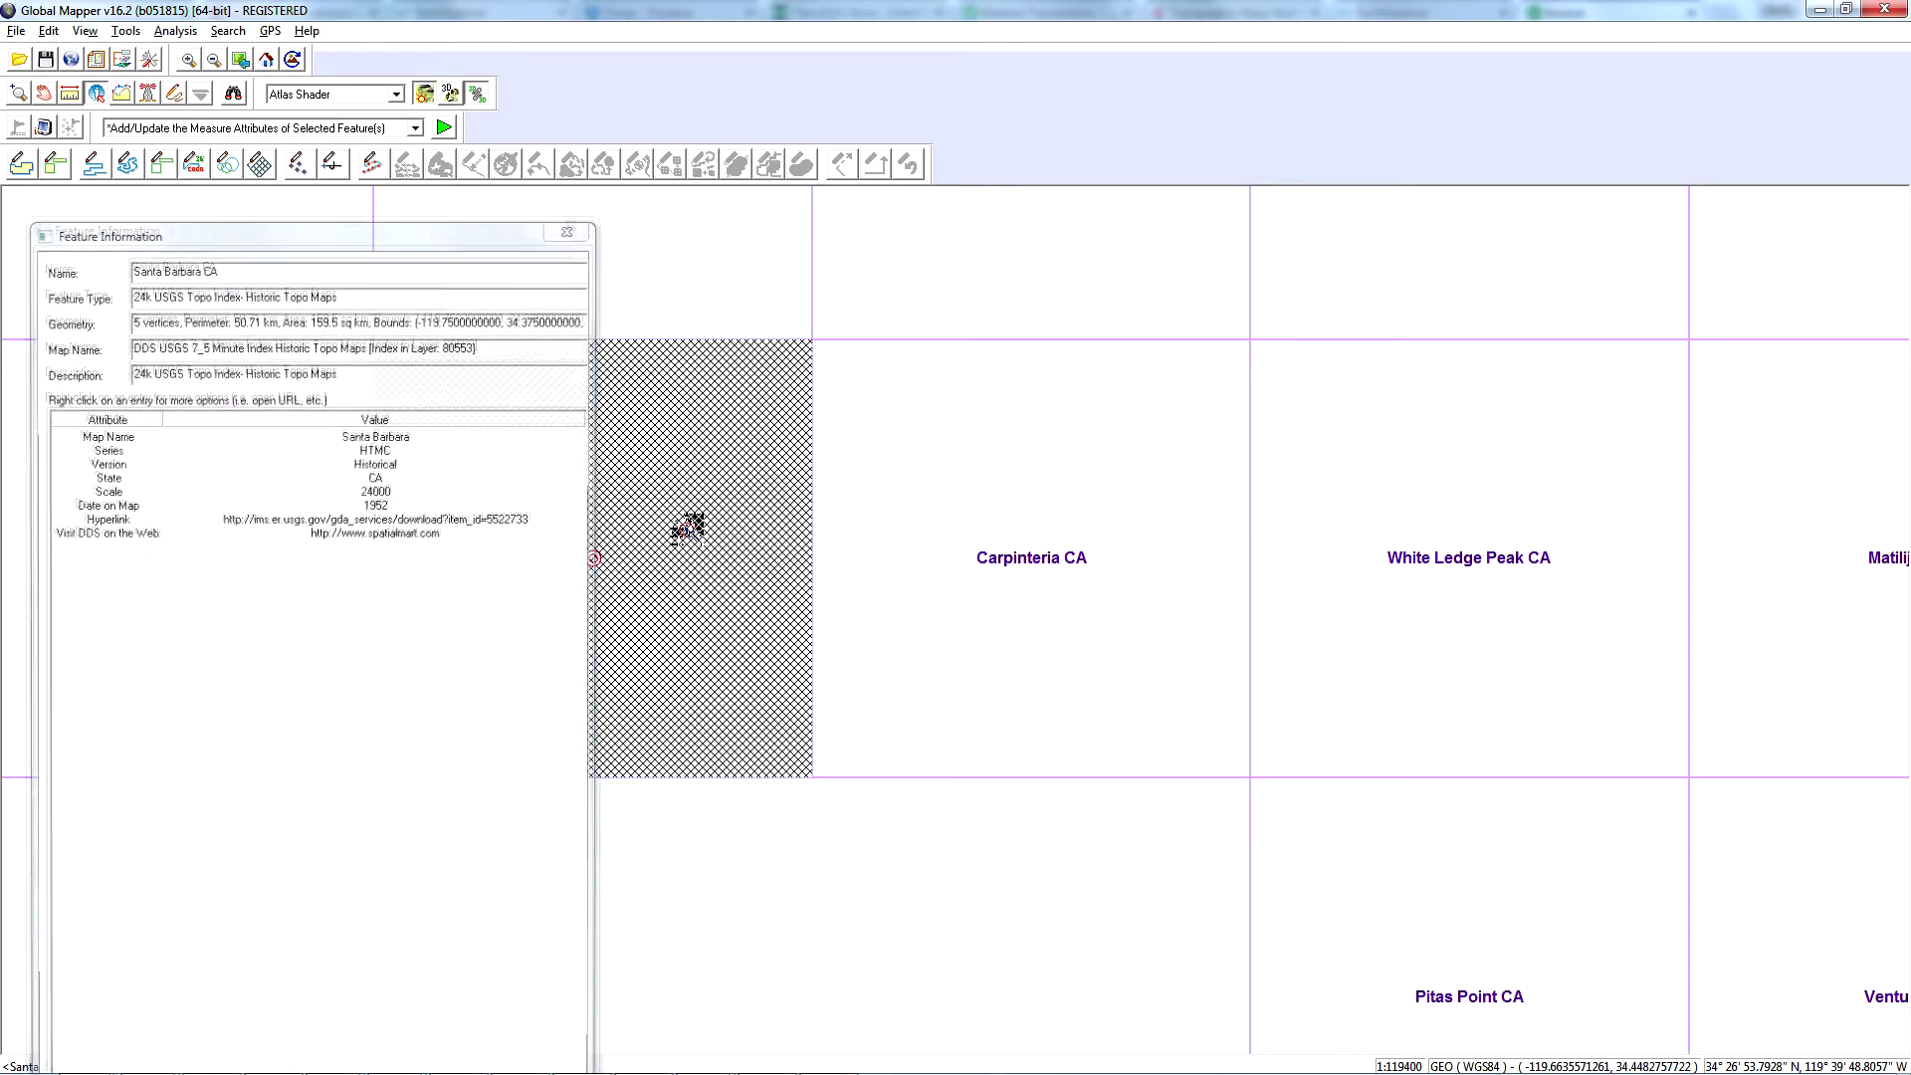
pyautogui.click(687, 528)
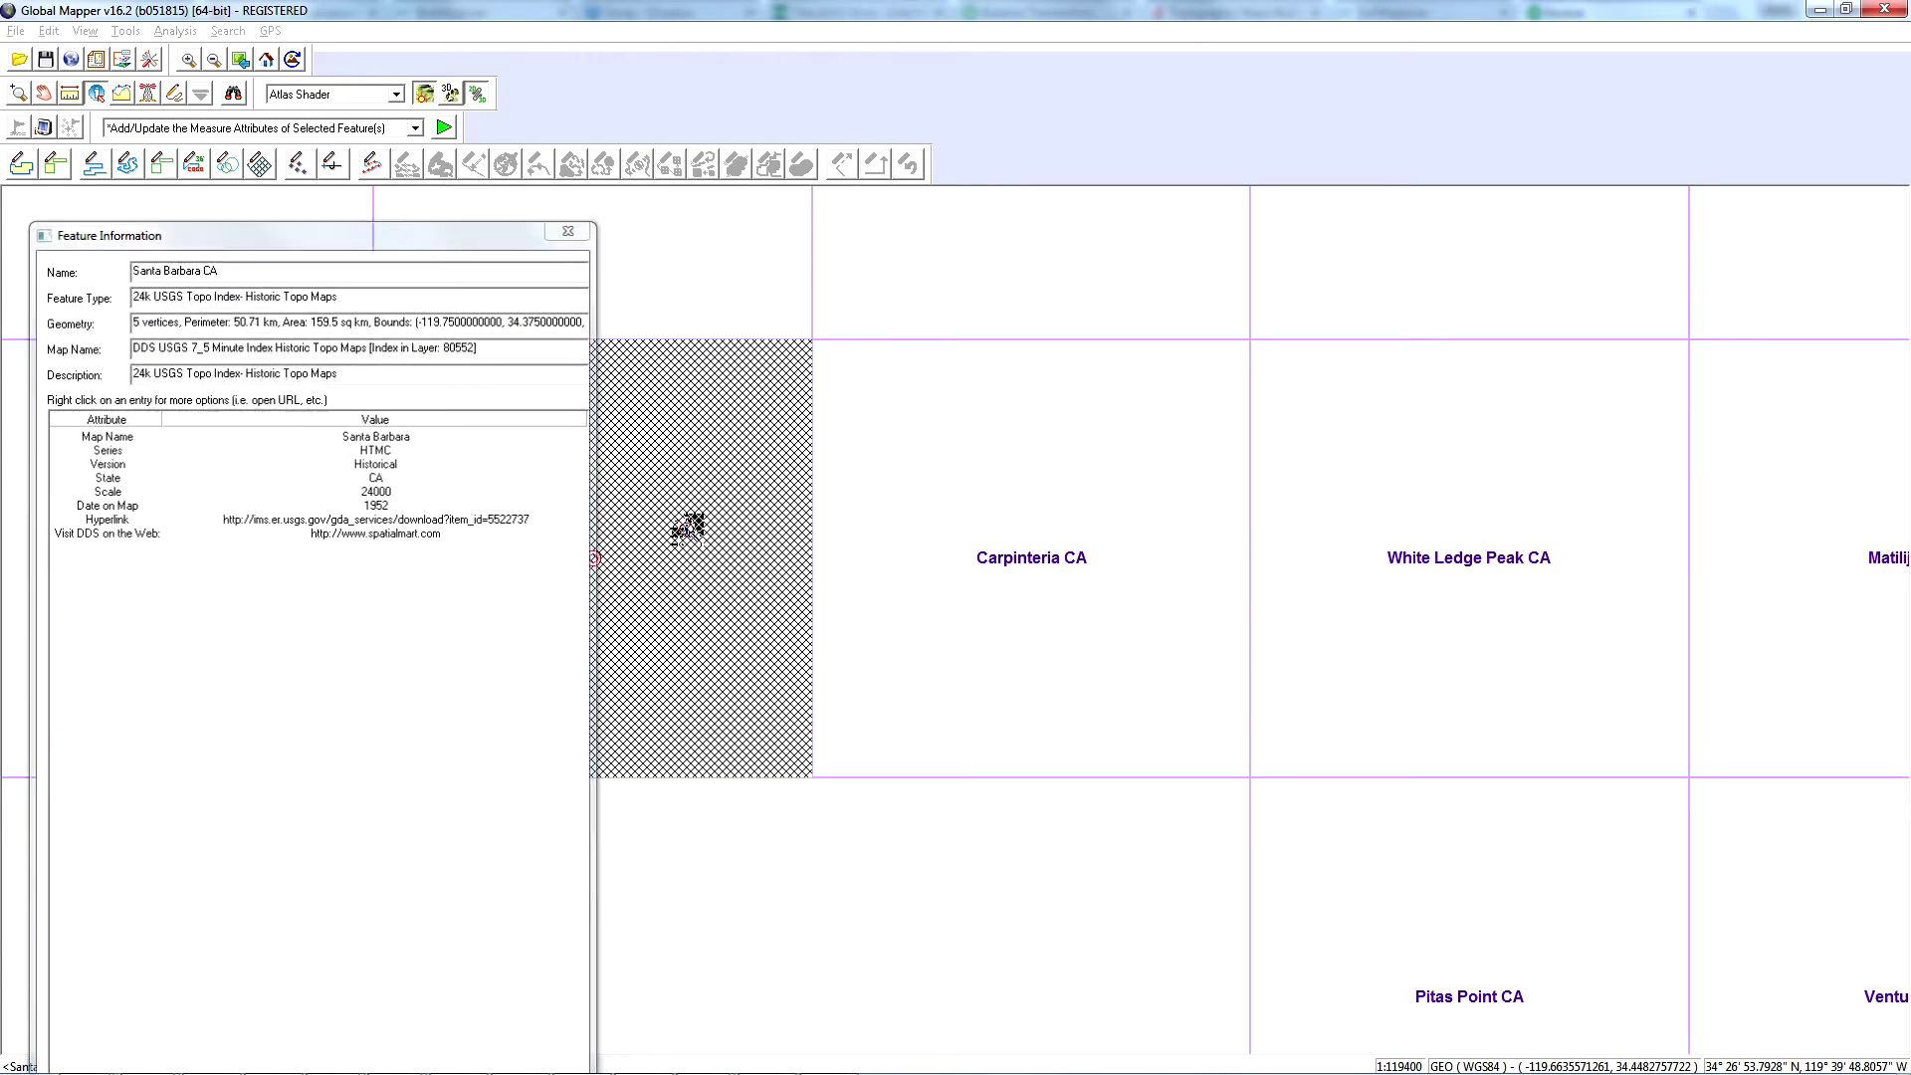
pyautogui.click(687, 528)
pyautogui.click(687, 527)
pyautogui.click(687, 528)
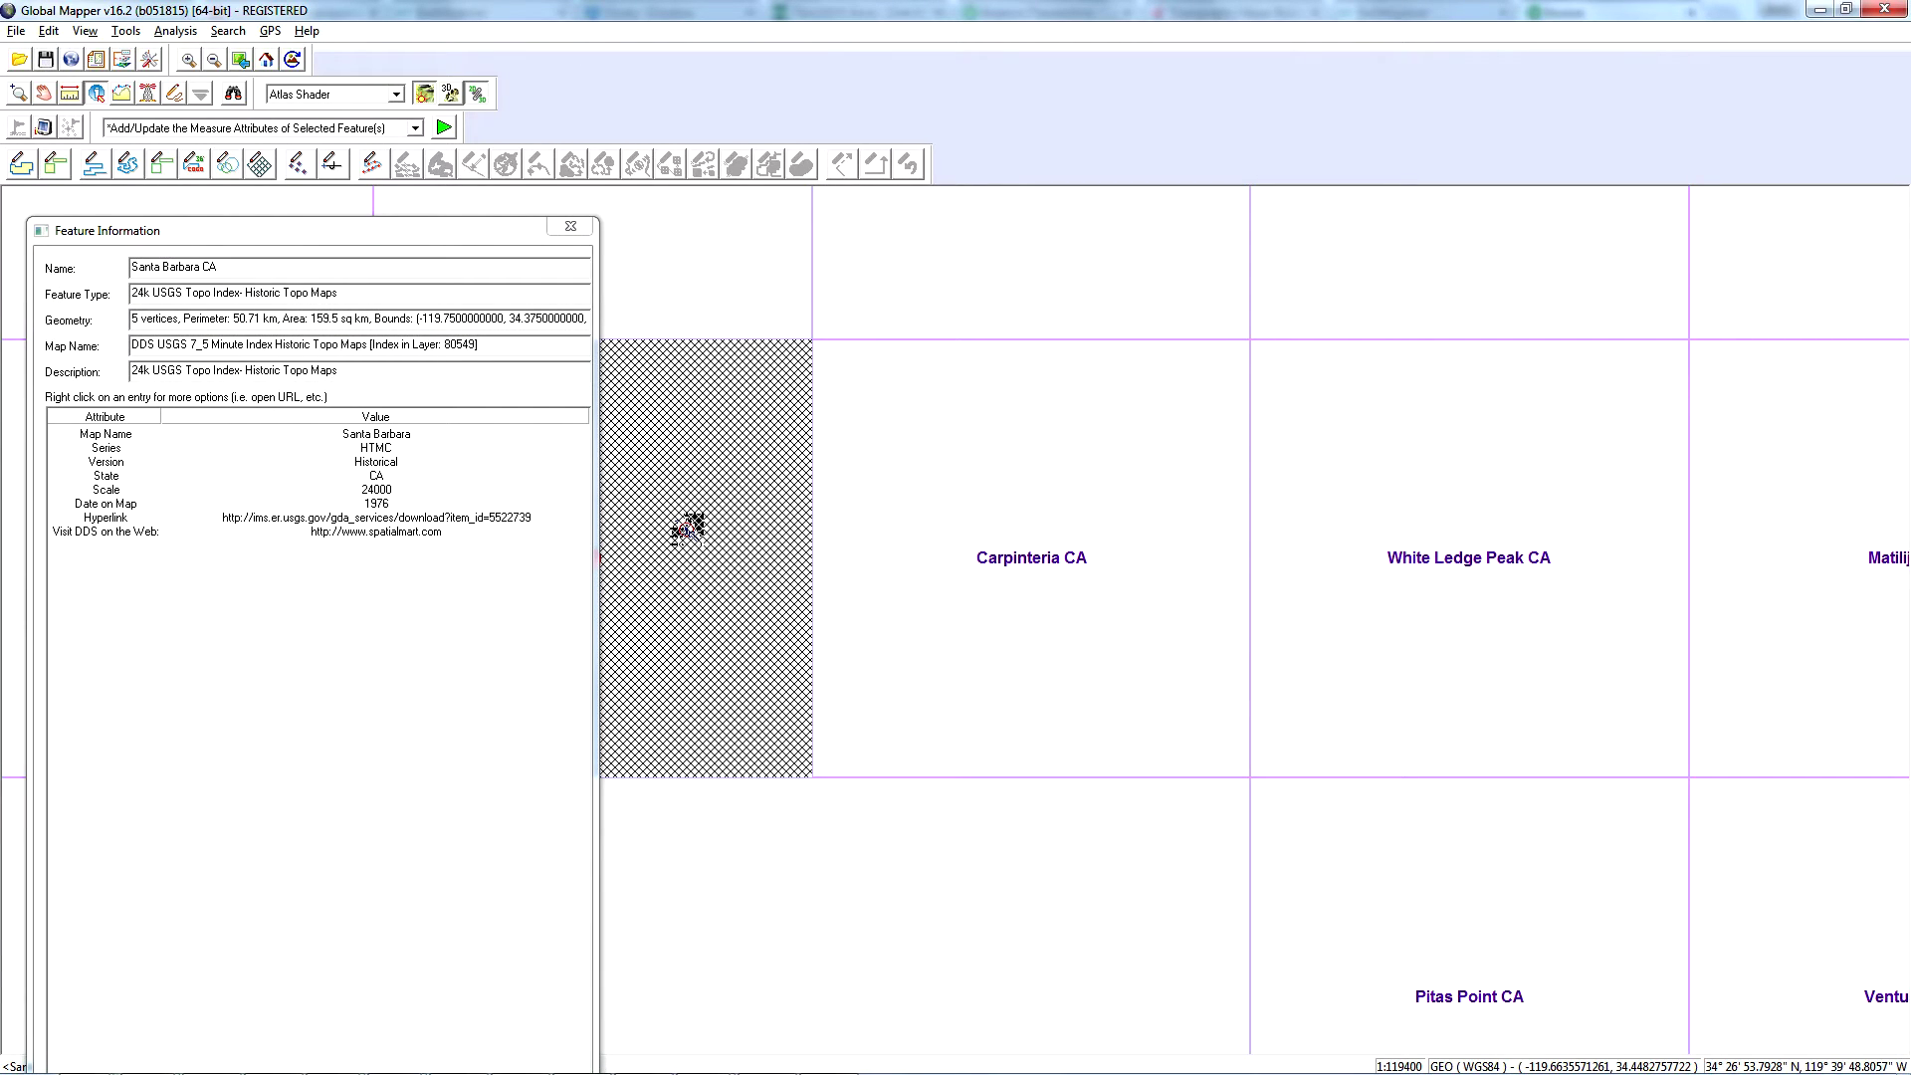
pyautogui.click(687, 527)
pyautogui.click(687, 527)
pyautogui.click(687, 527)
# Download the 1944 Santa Barbara map from its hyperlink as 5499979.zip in the D: drive's a folder, loading it as a new layer
pyautogui.click(522, 518)
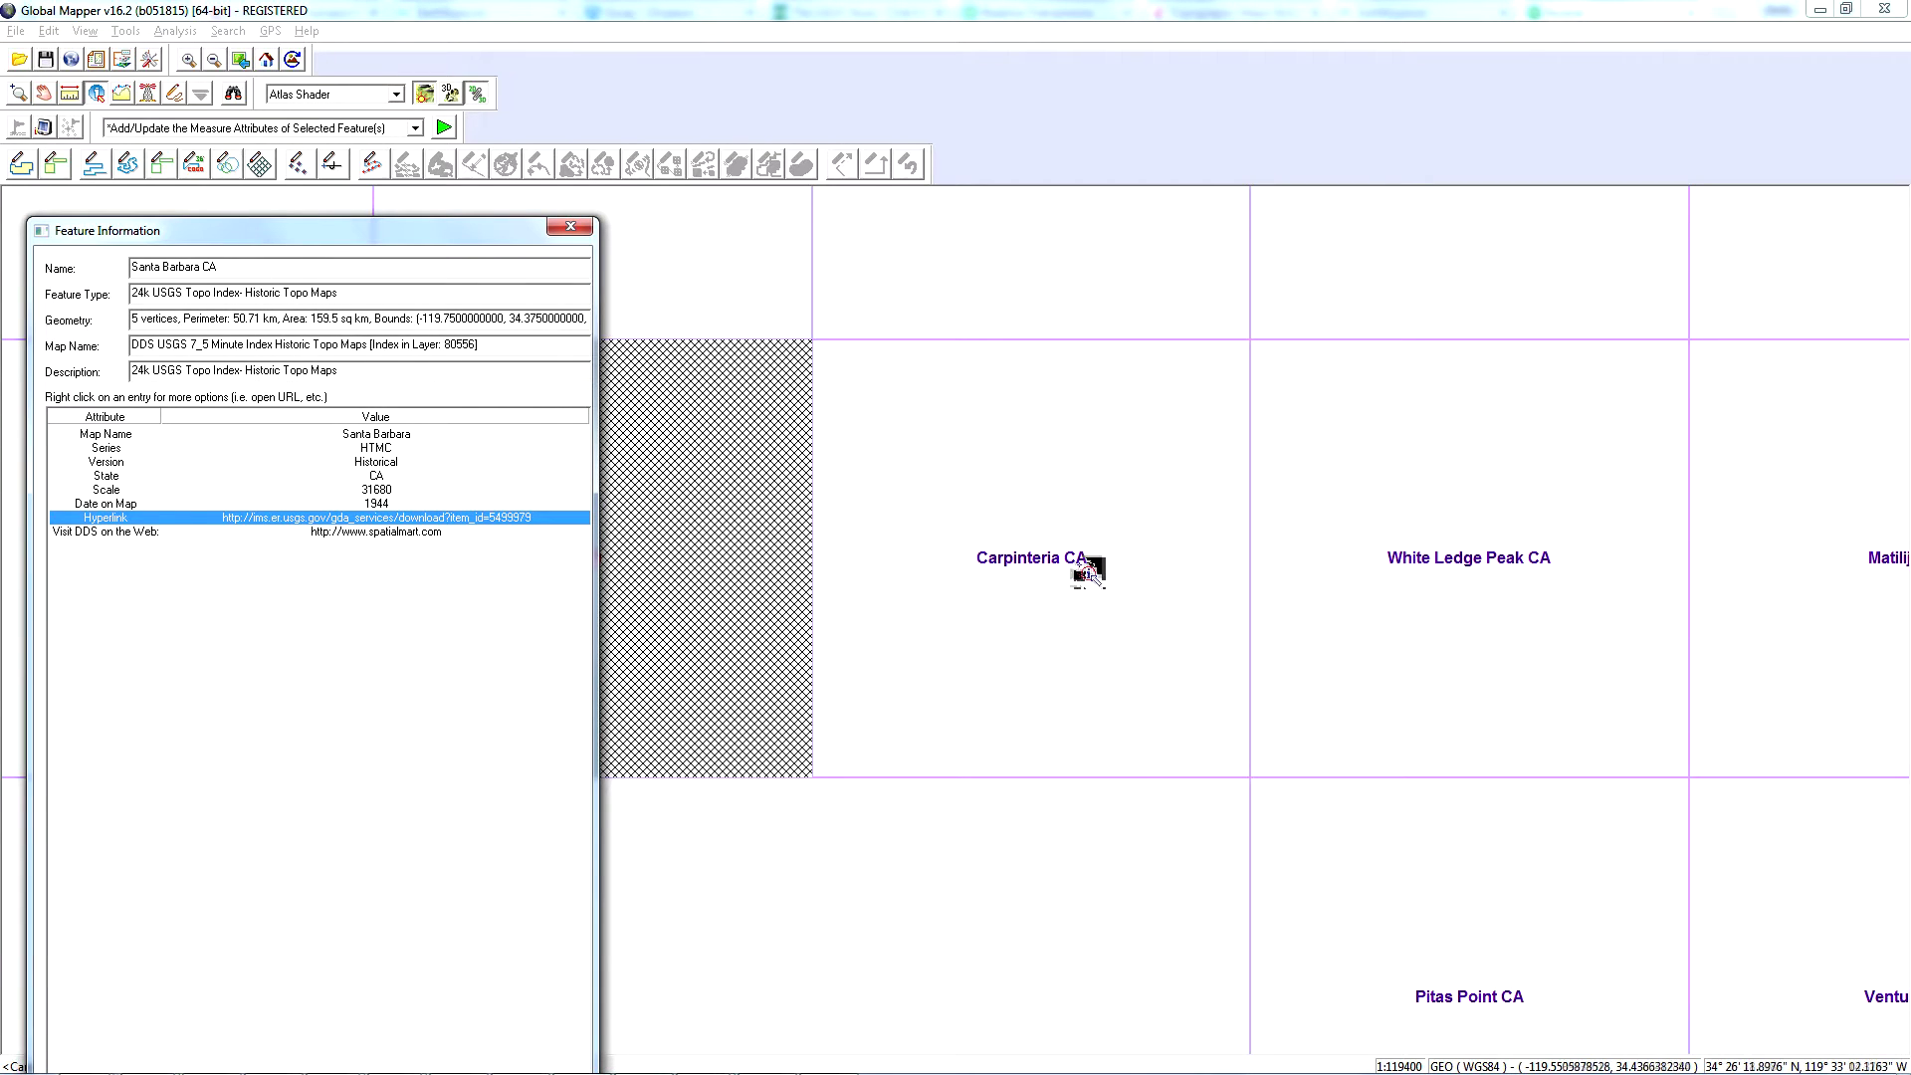
pyautogui.rightClick(410, 523)
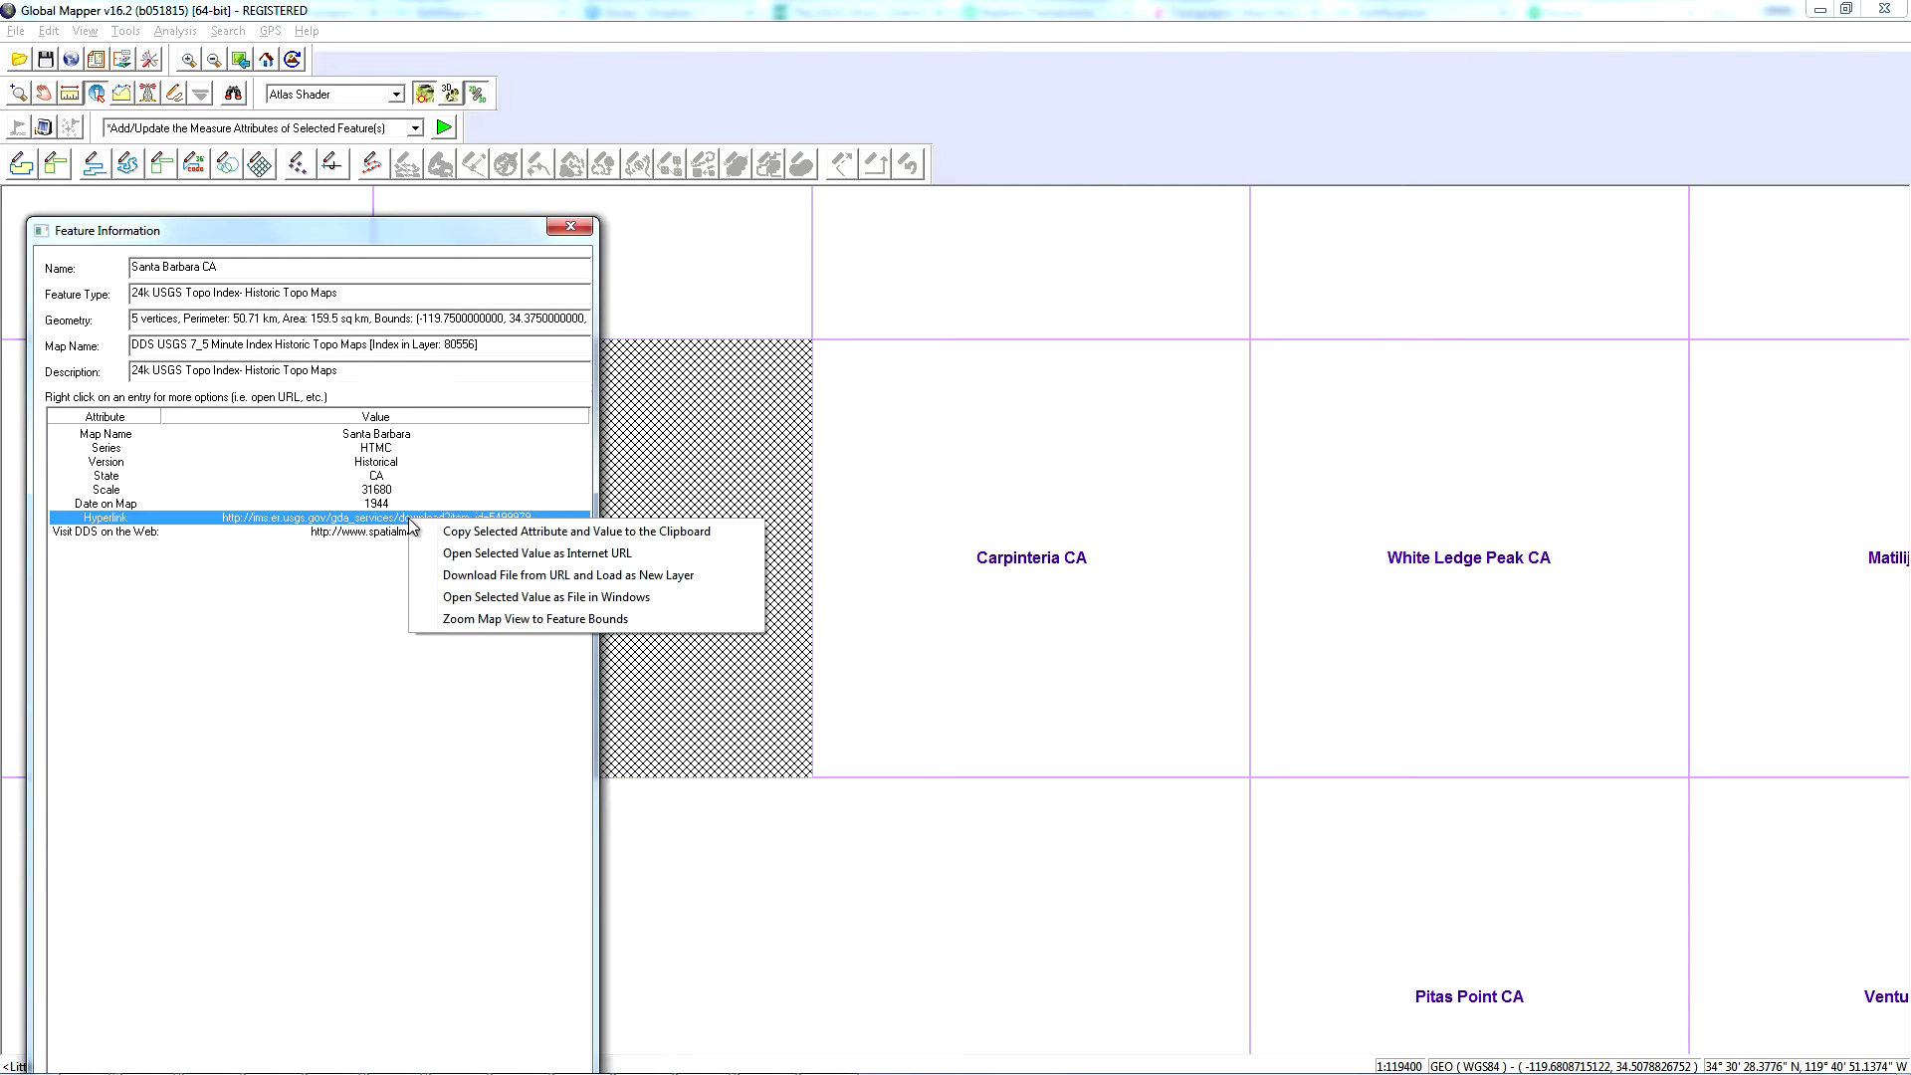
pyautogui.click(506, 578)
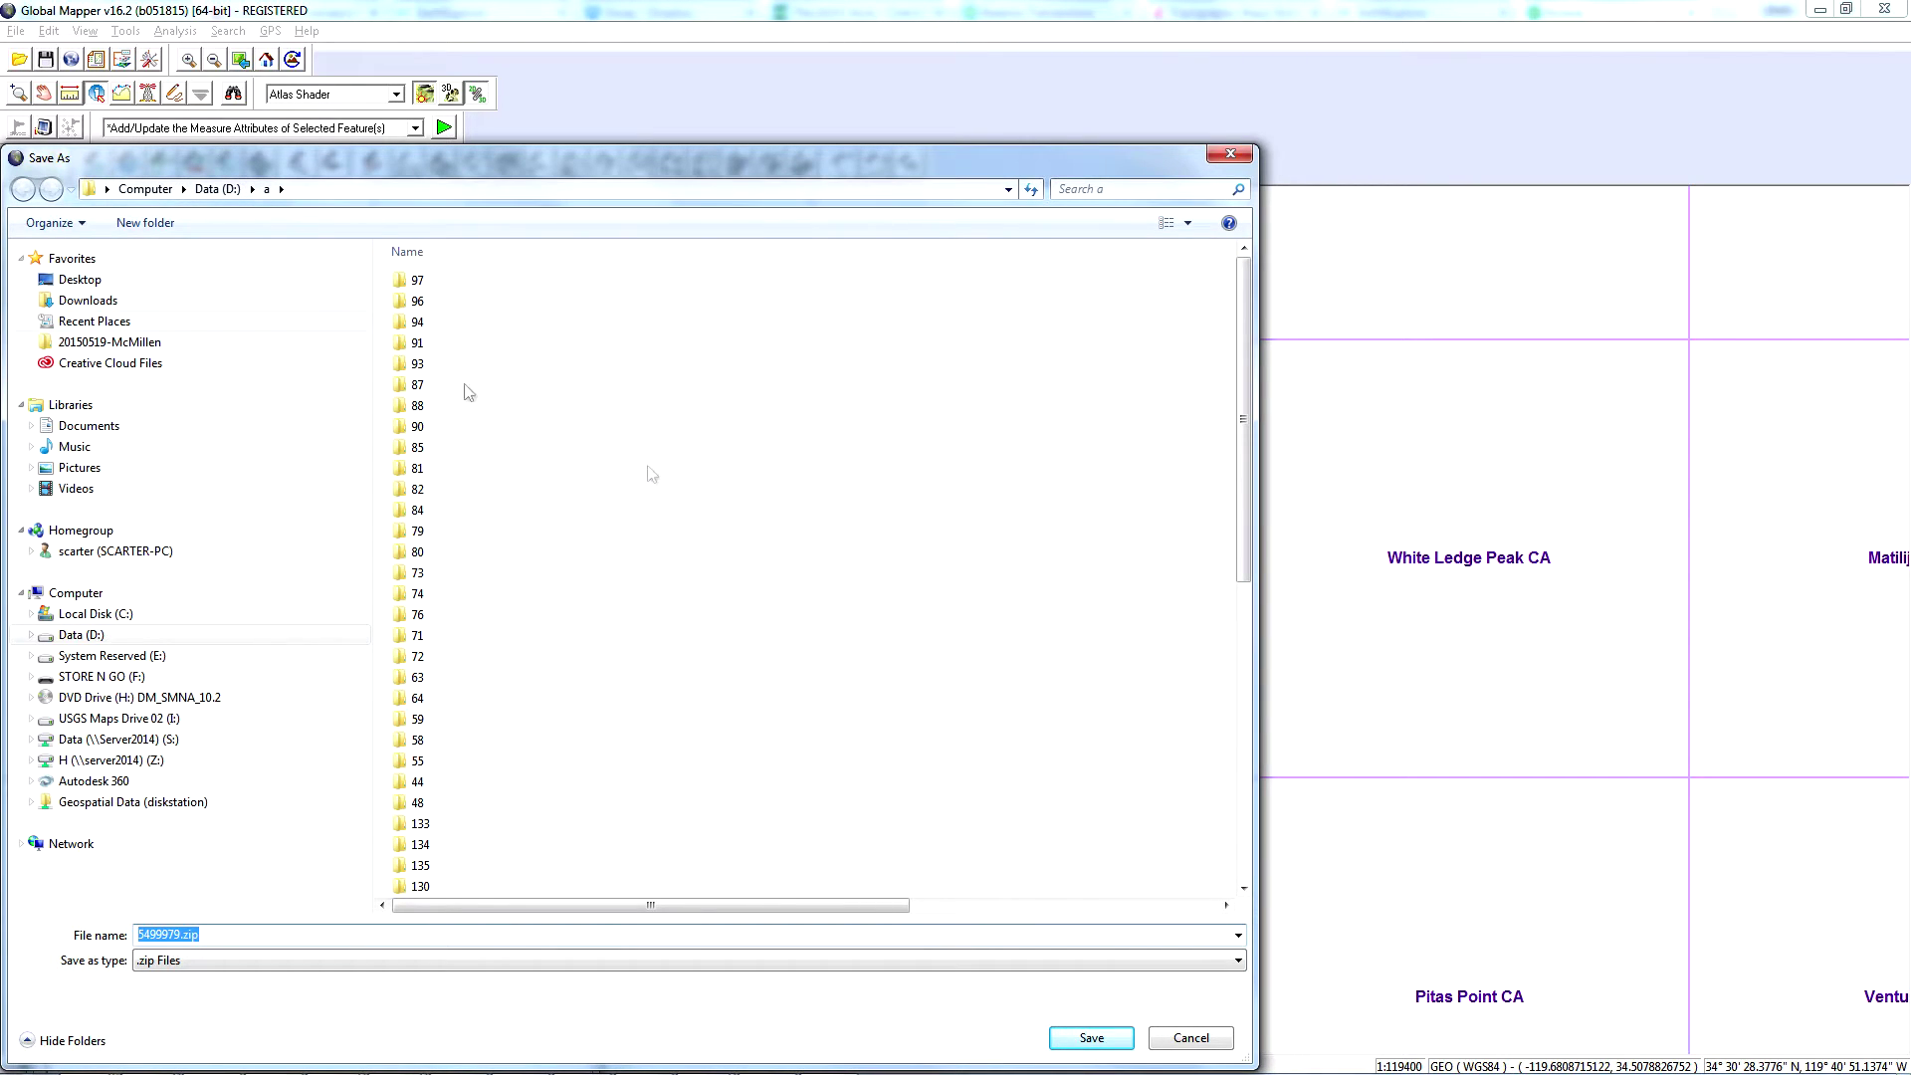
pyautogui.click(1092, 1039)
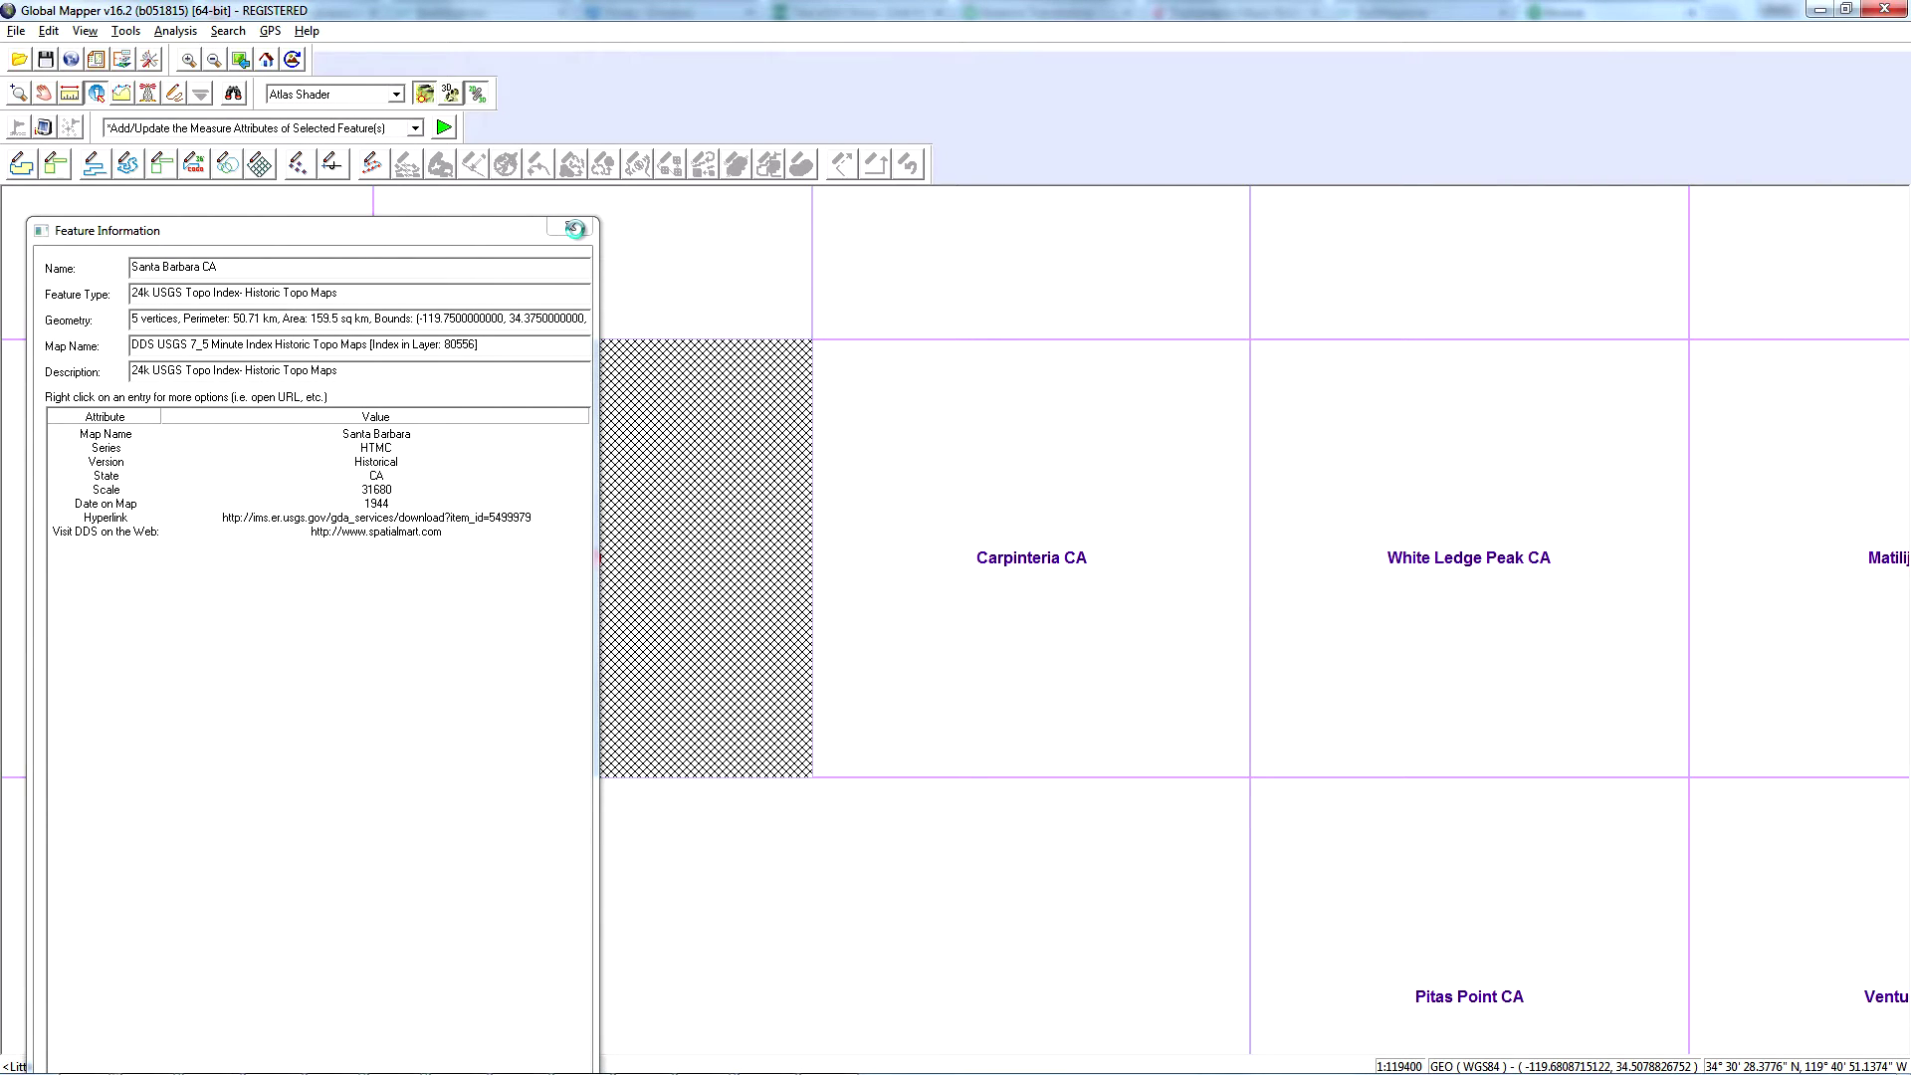
pyautogui.click(575, 229)
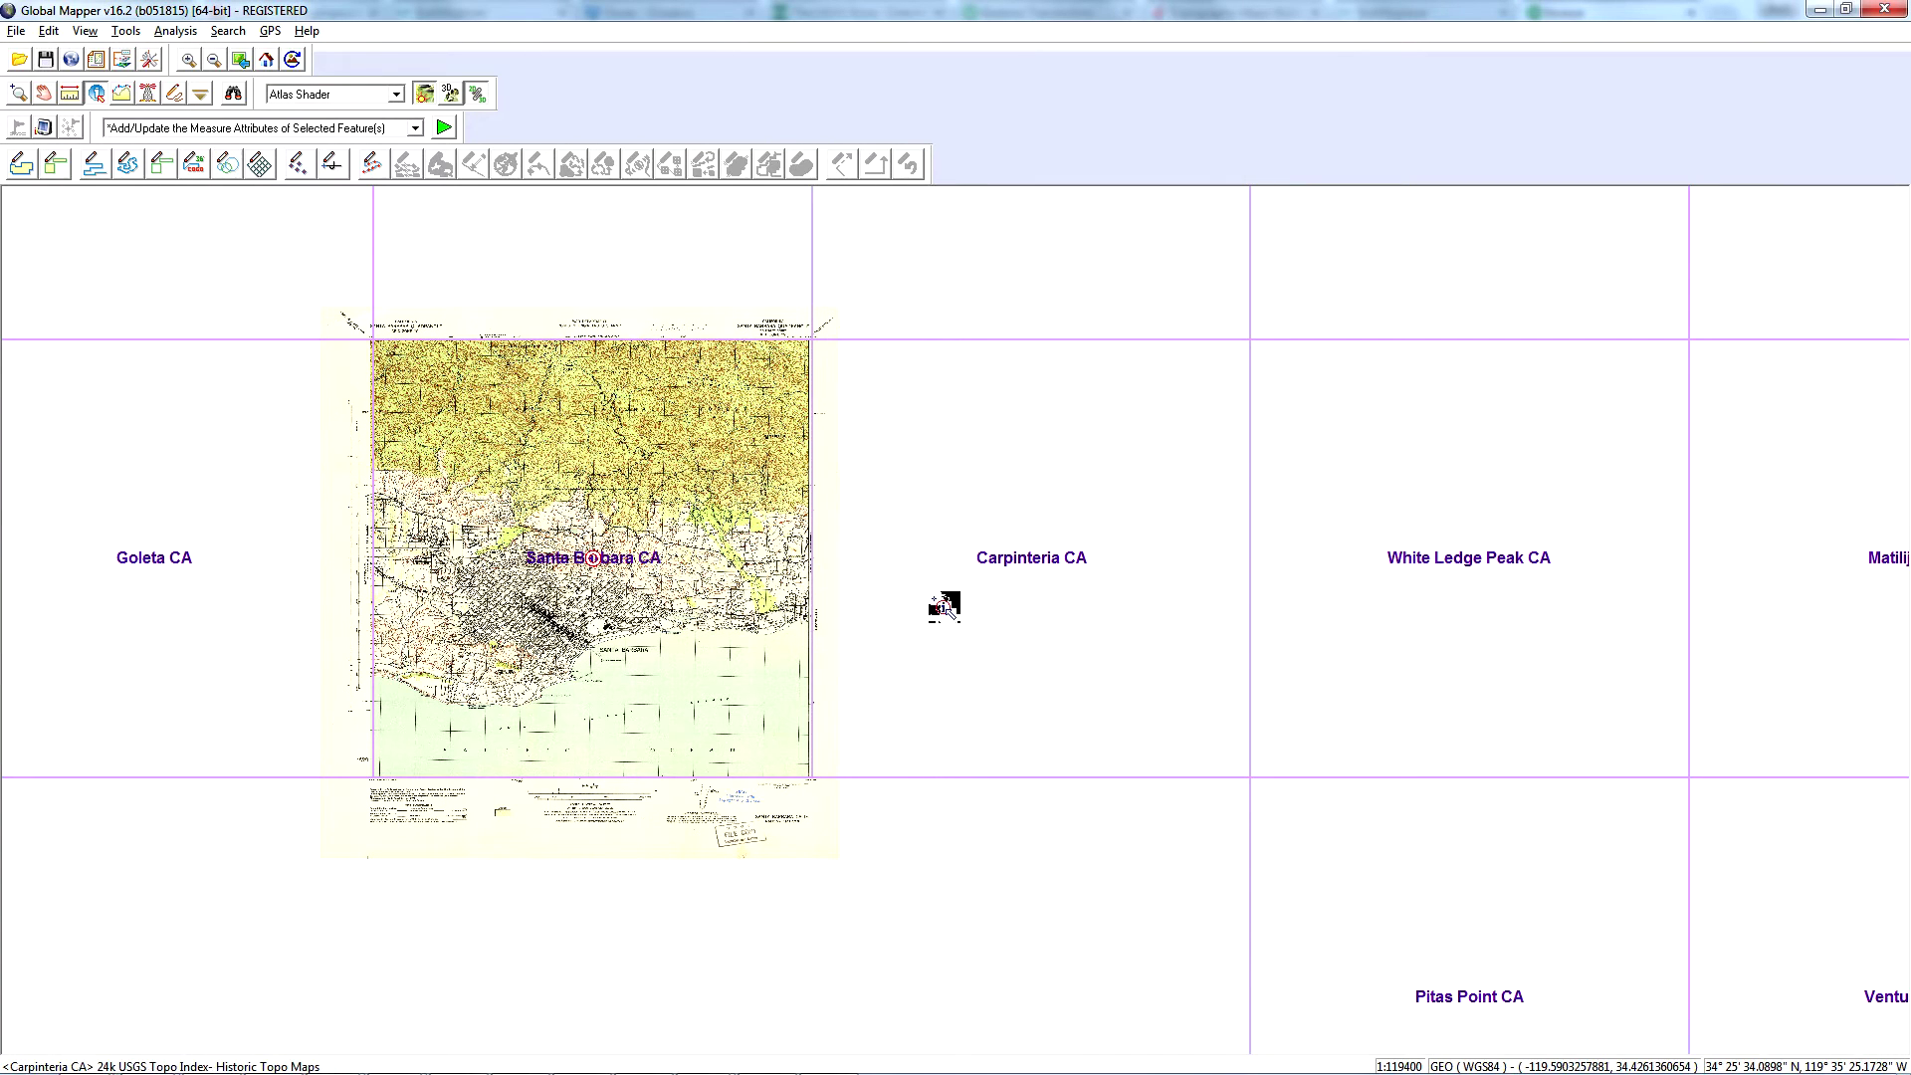
# Review the other Santa Barbara CA editions in the feature information and check the hyperlink options of a 1952 edition
pyautogui.click(593, 558)
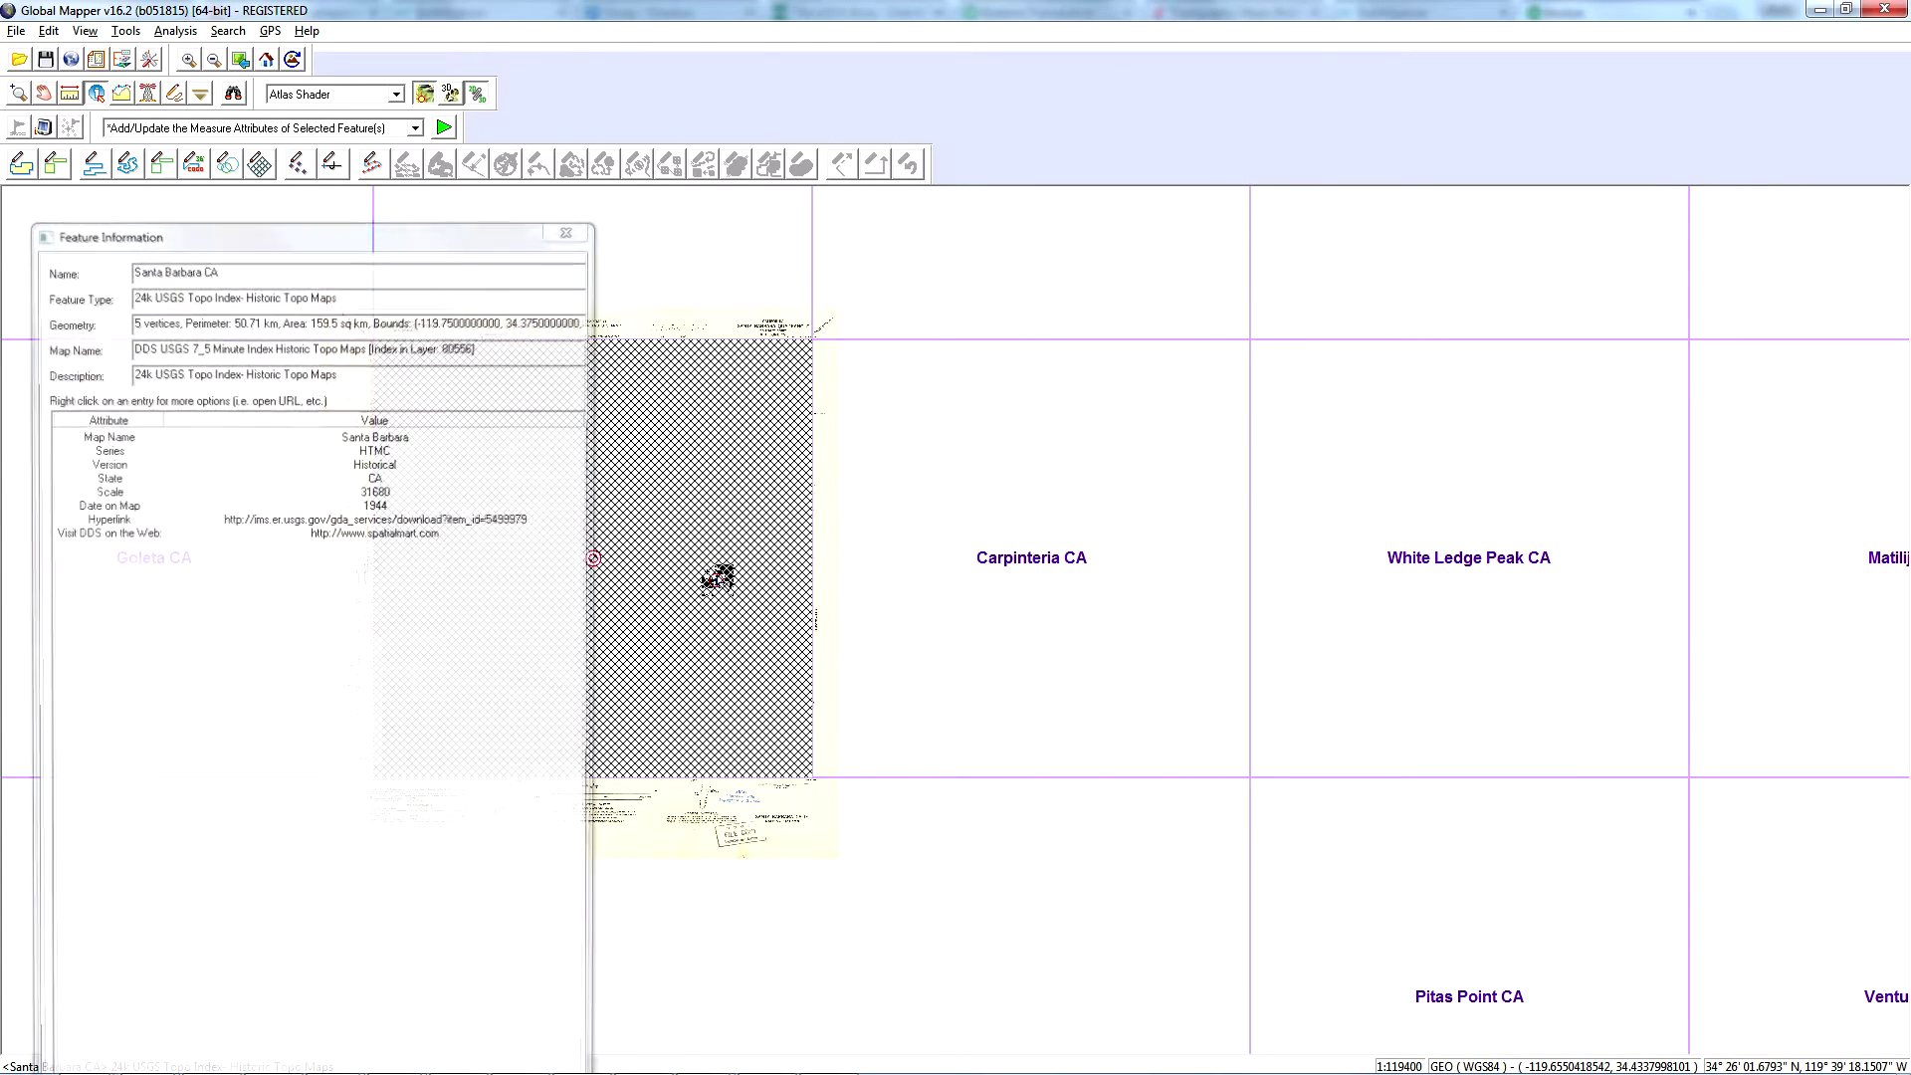
pyautogui.click(571, 224)
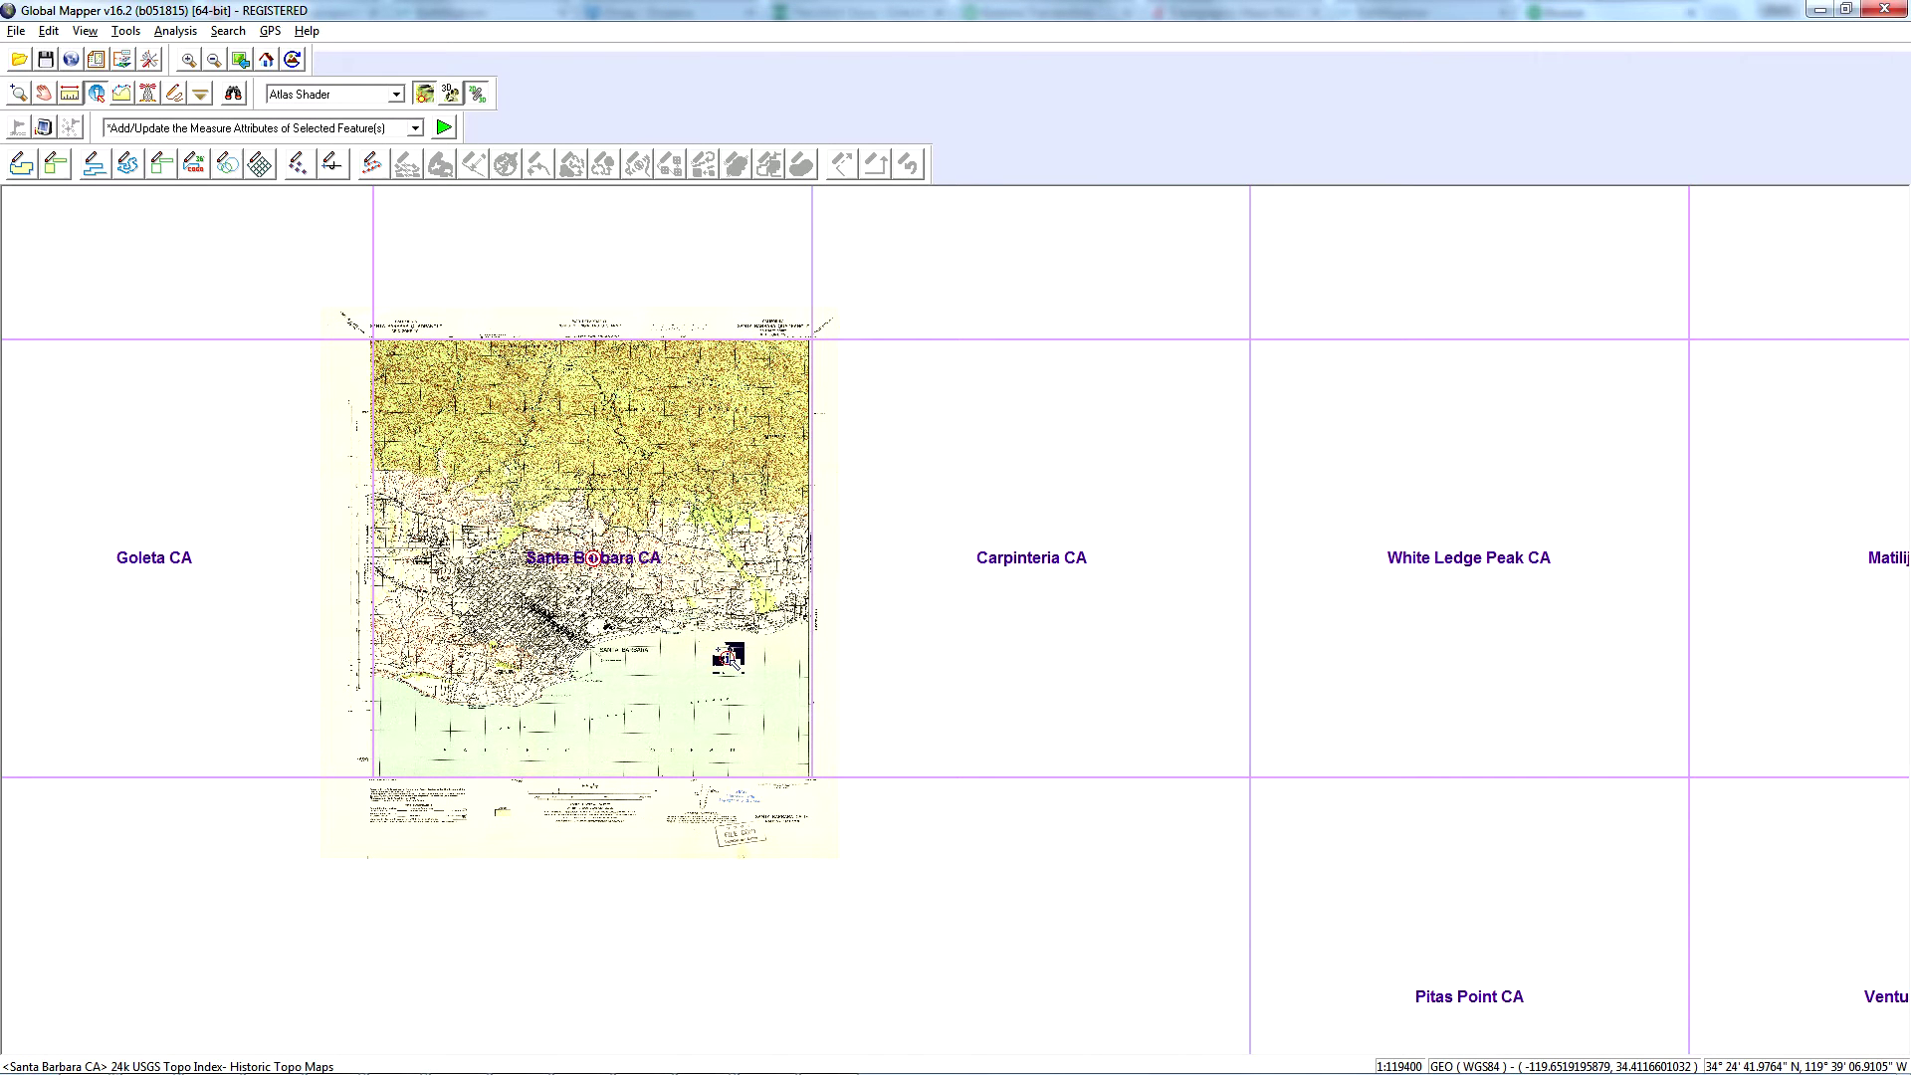
pyautogui.click(721, 652)
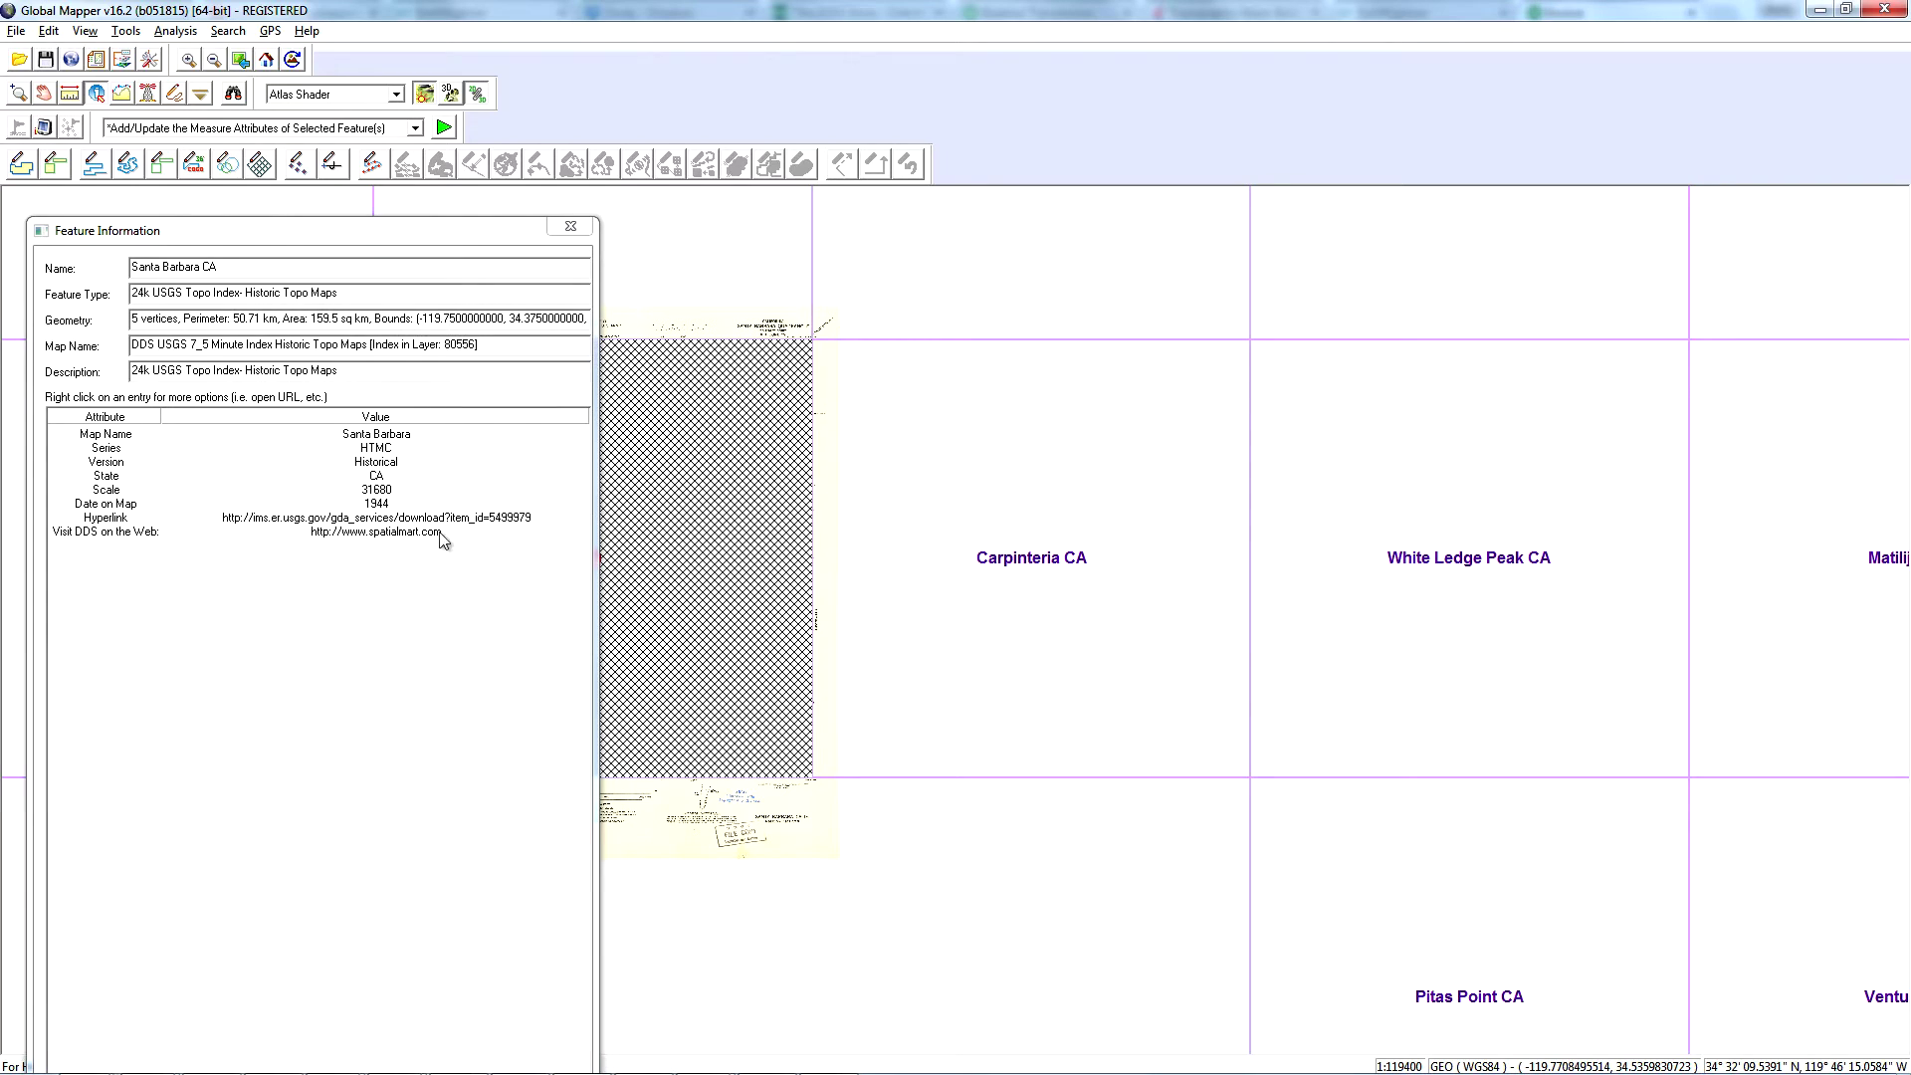
pyautogui.click(716, 538)
pyautogui.click(710, 539)
pyautogui.click(710, 537)
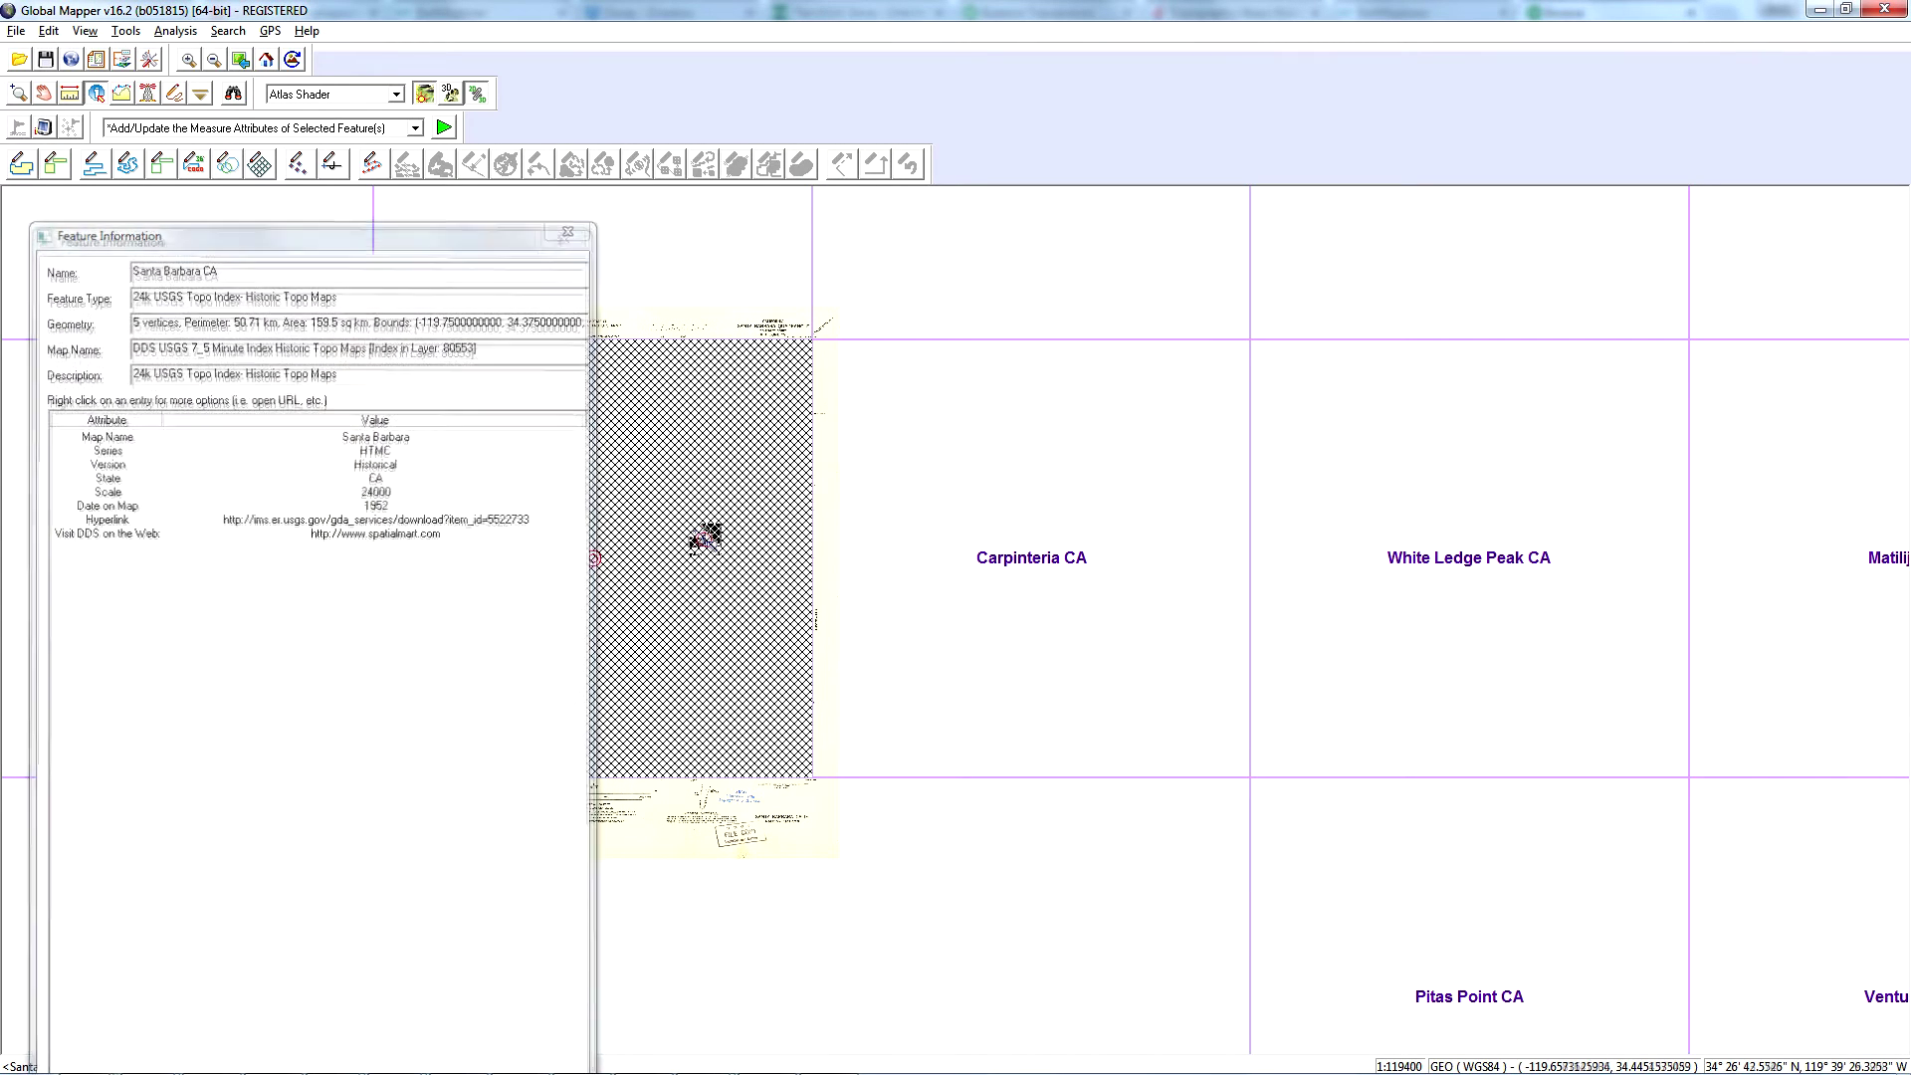
pyautogui.click(488, 518)
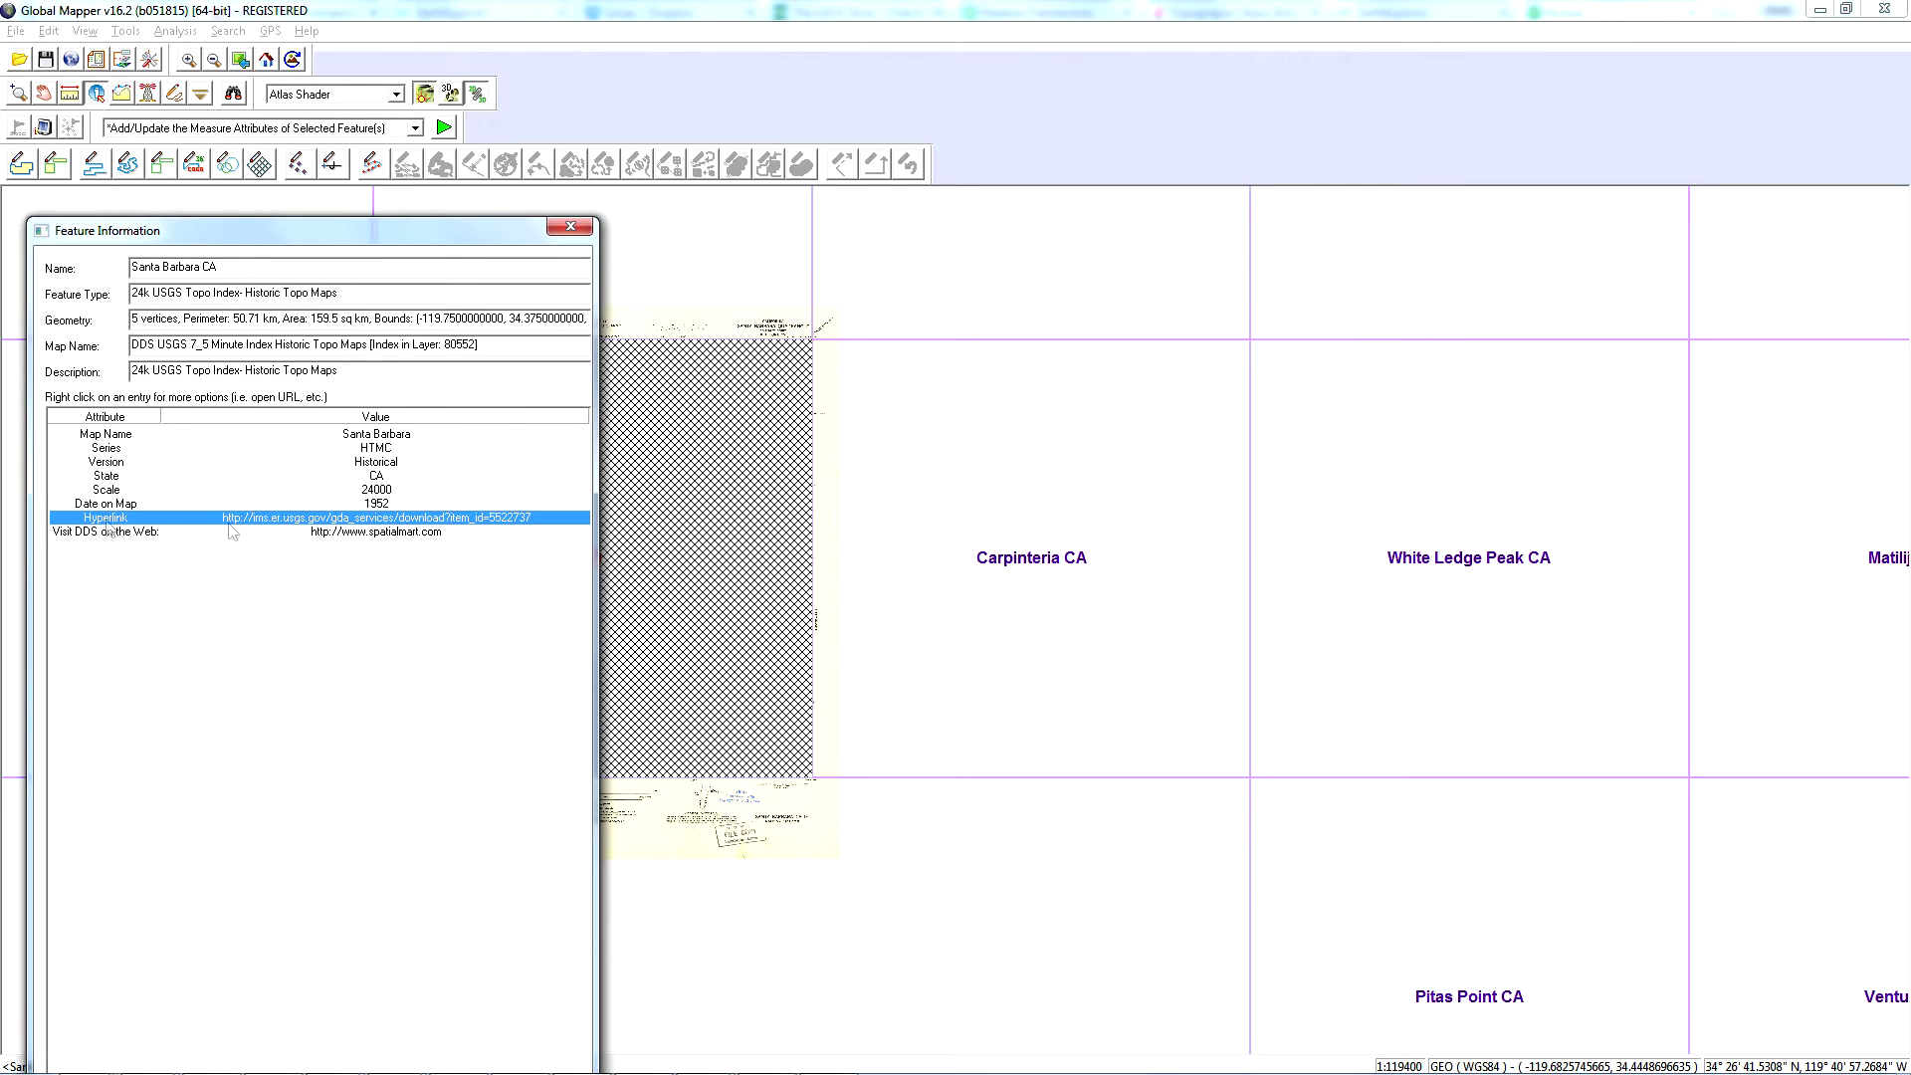
pyautogui.rightClick(310, 522)
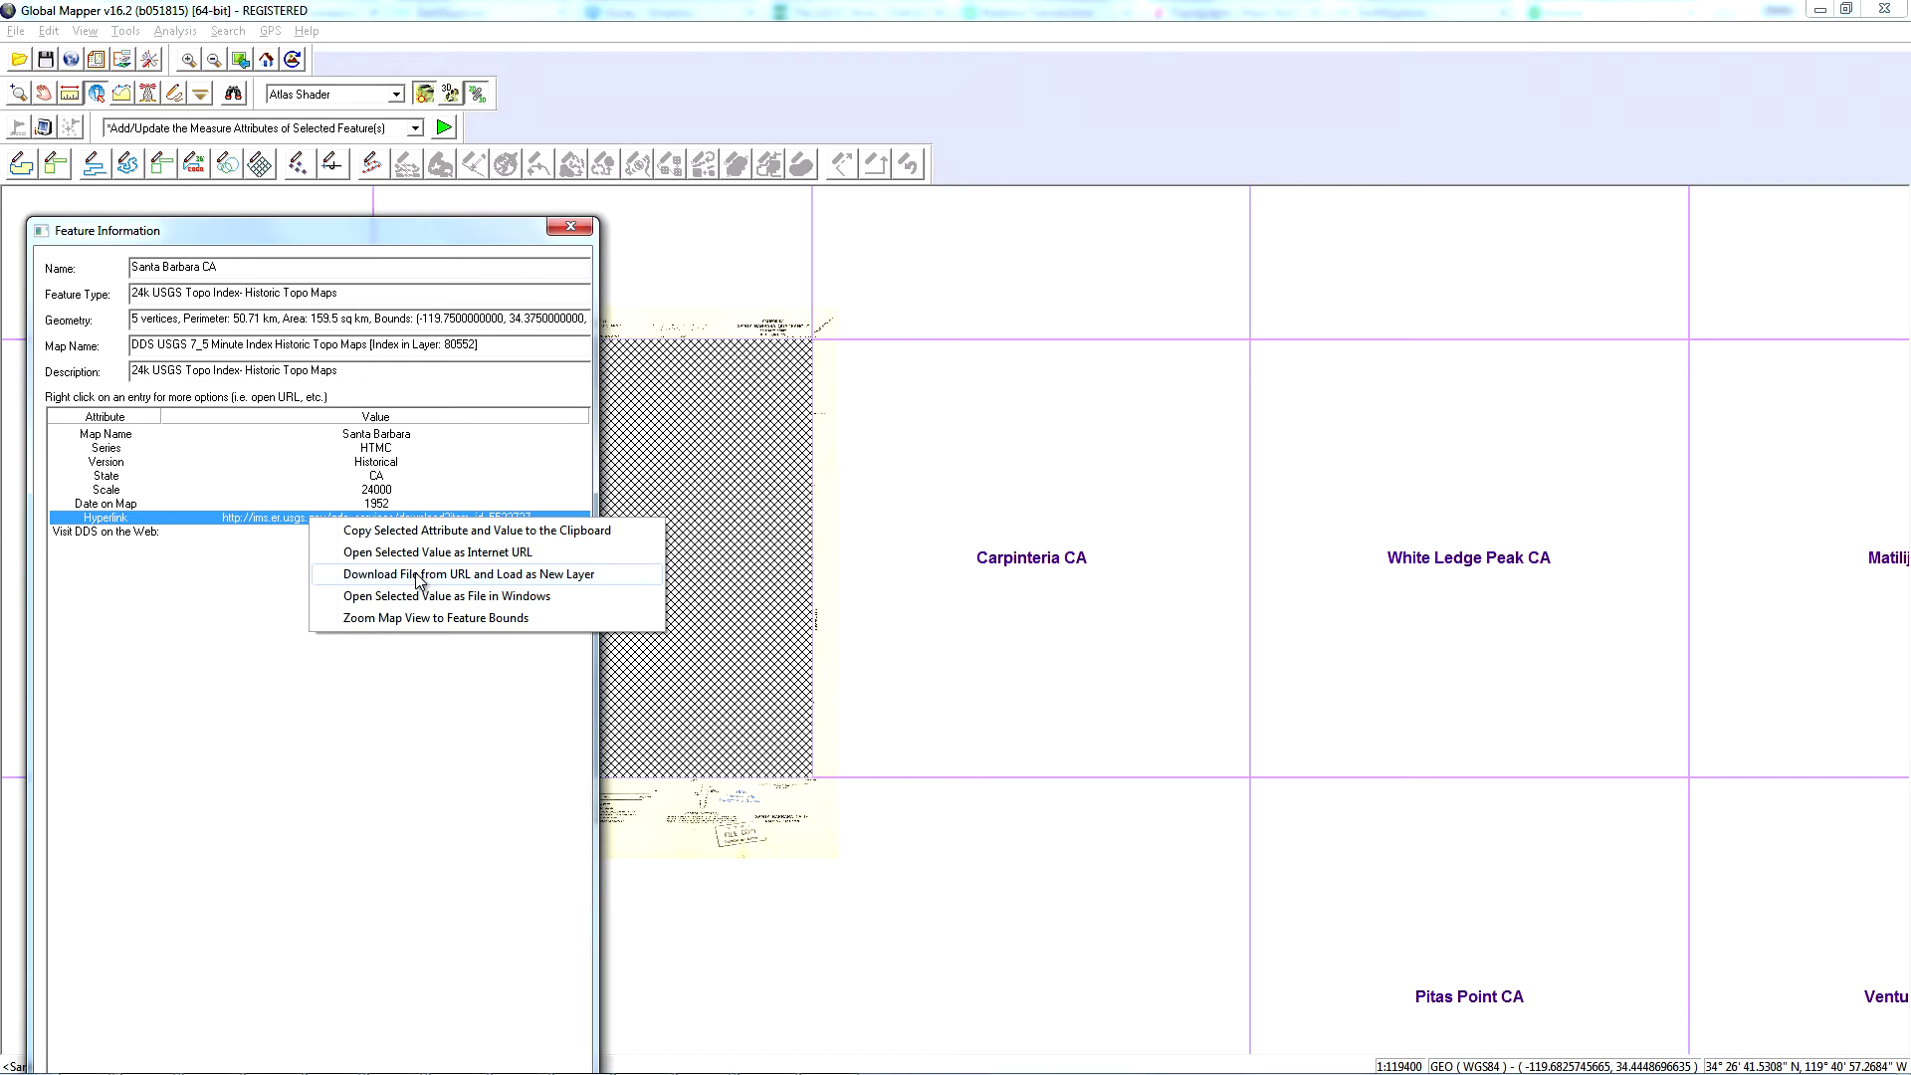
pyautogui.click(570, 227)
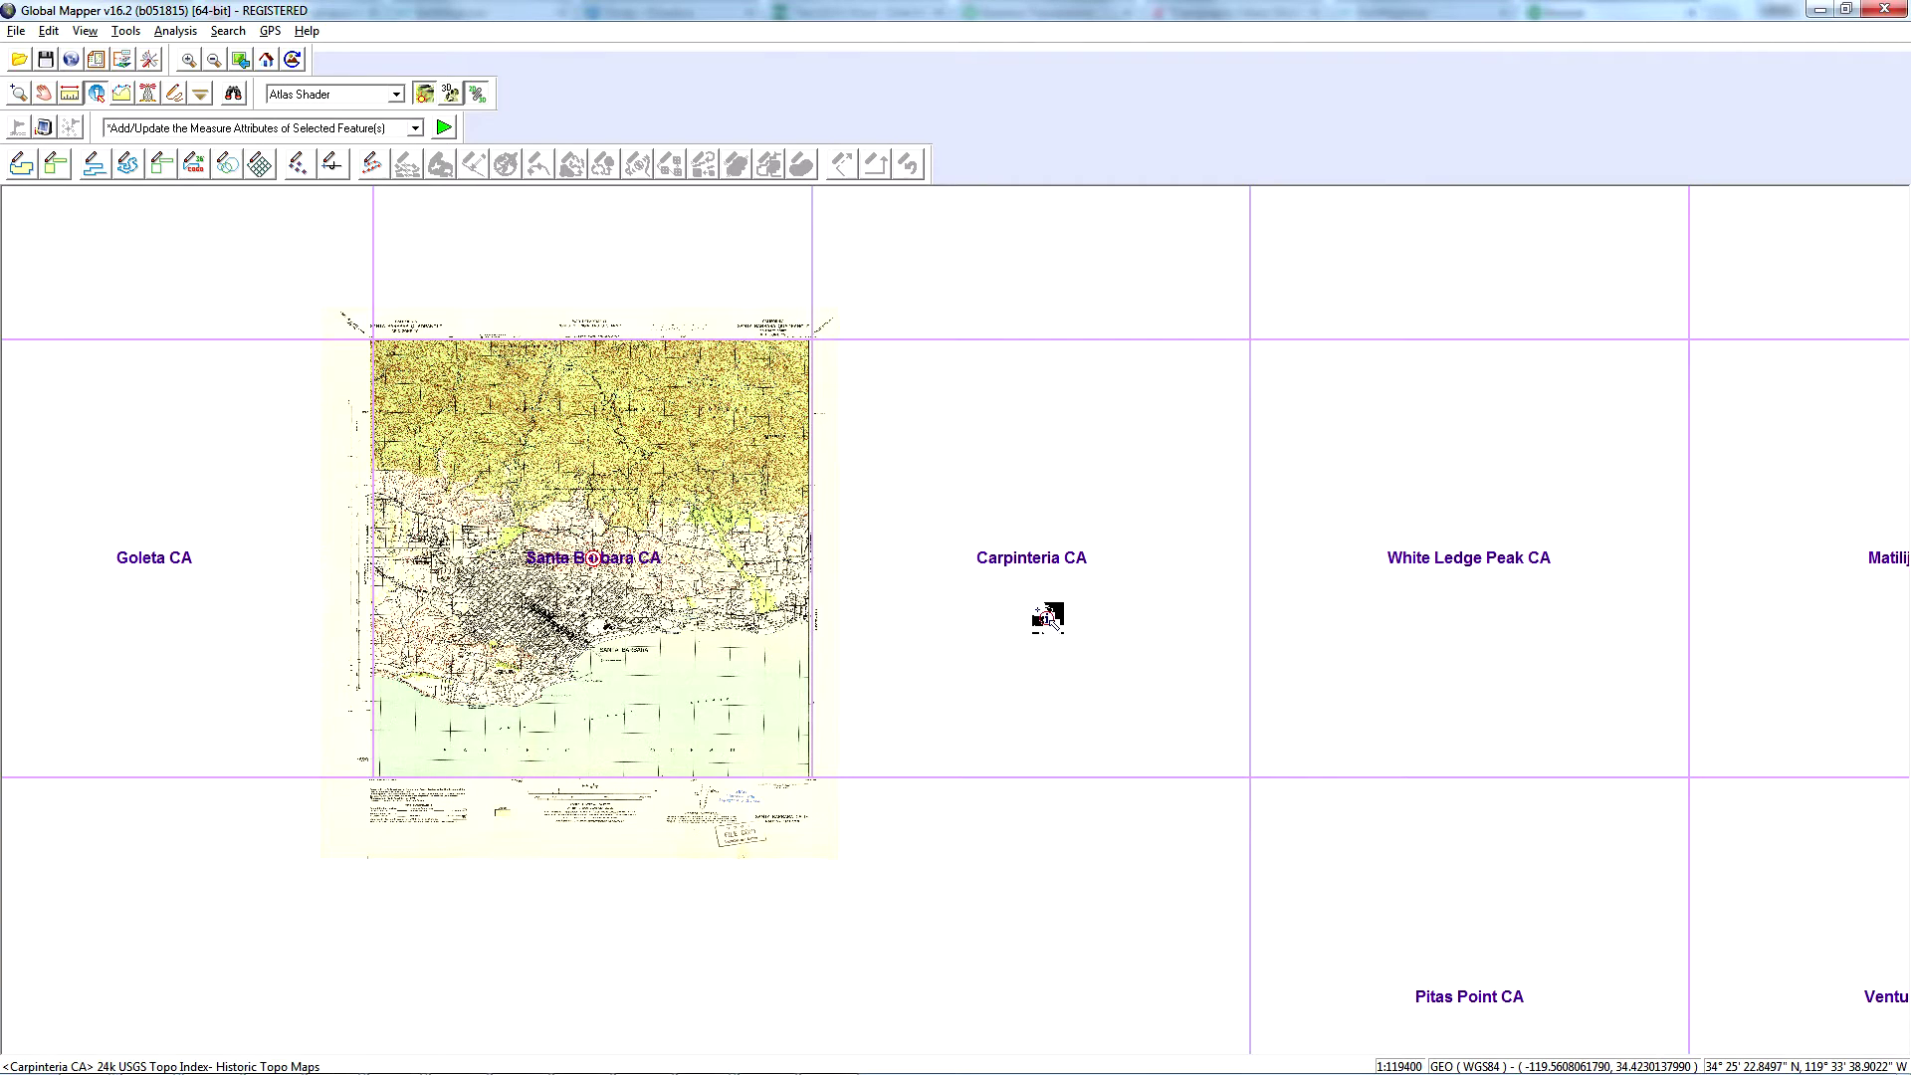
# Select all index features of the Santa Barbara, Carpinteria, Little Pine Mountain and Hildreth Peak quadrangles with the Digitizer tool
pyautogui.scroll(-2, 1091, 712)
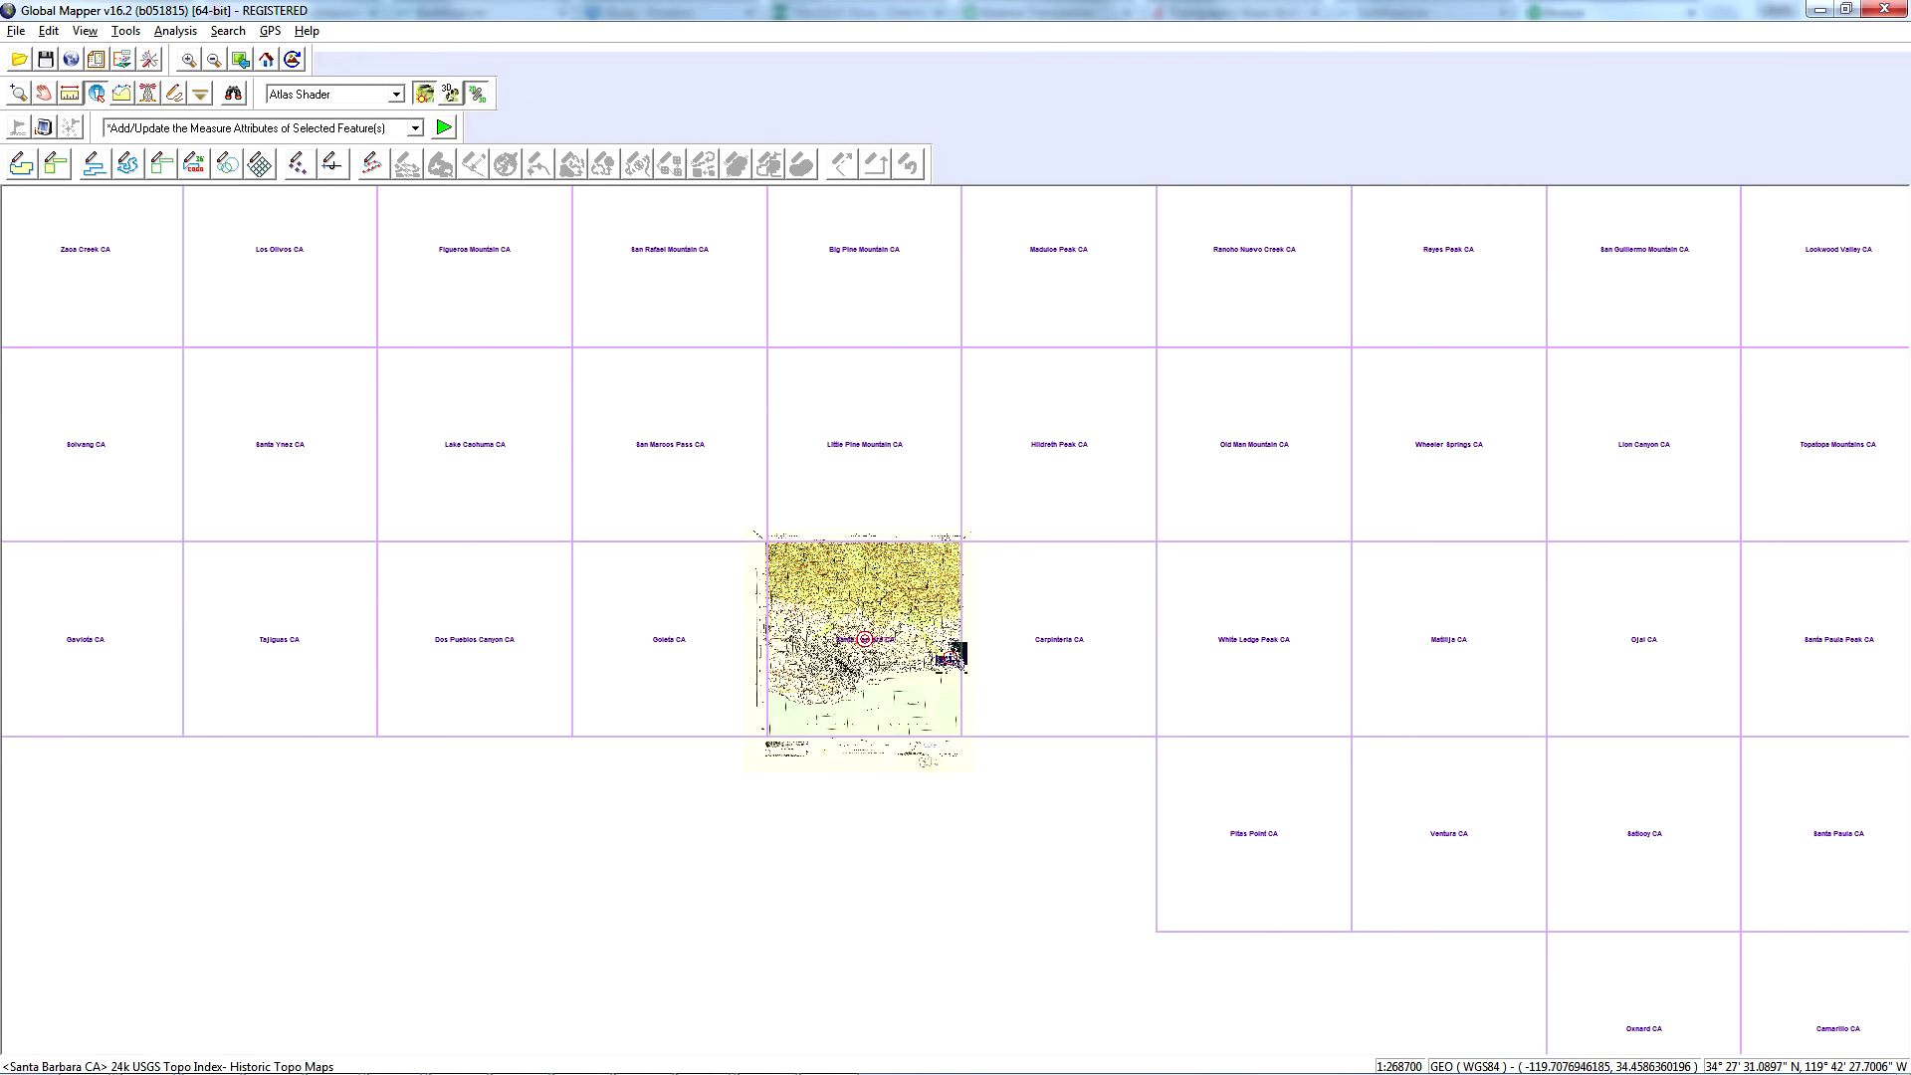
pyautogui.click(176, 95)
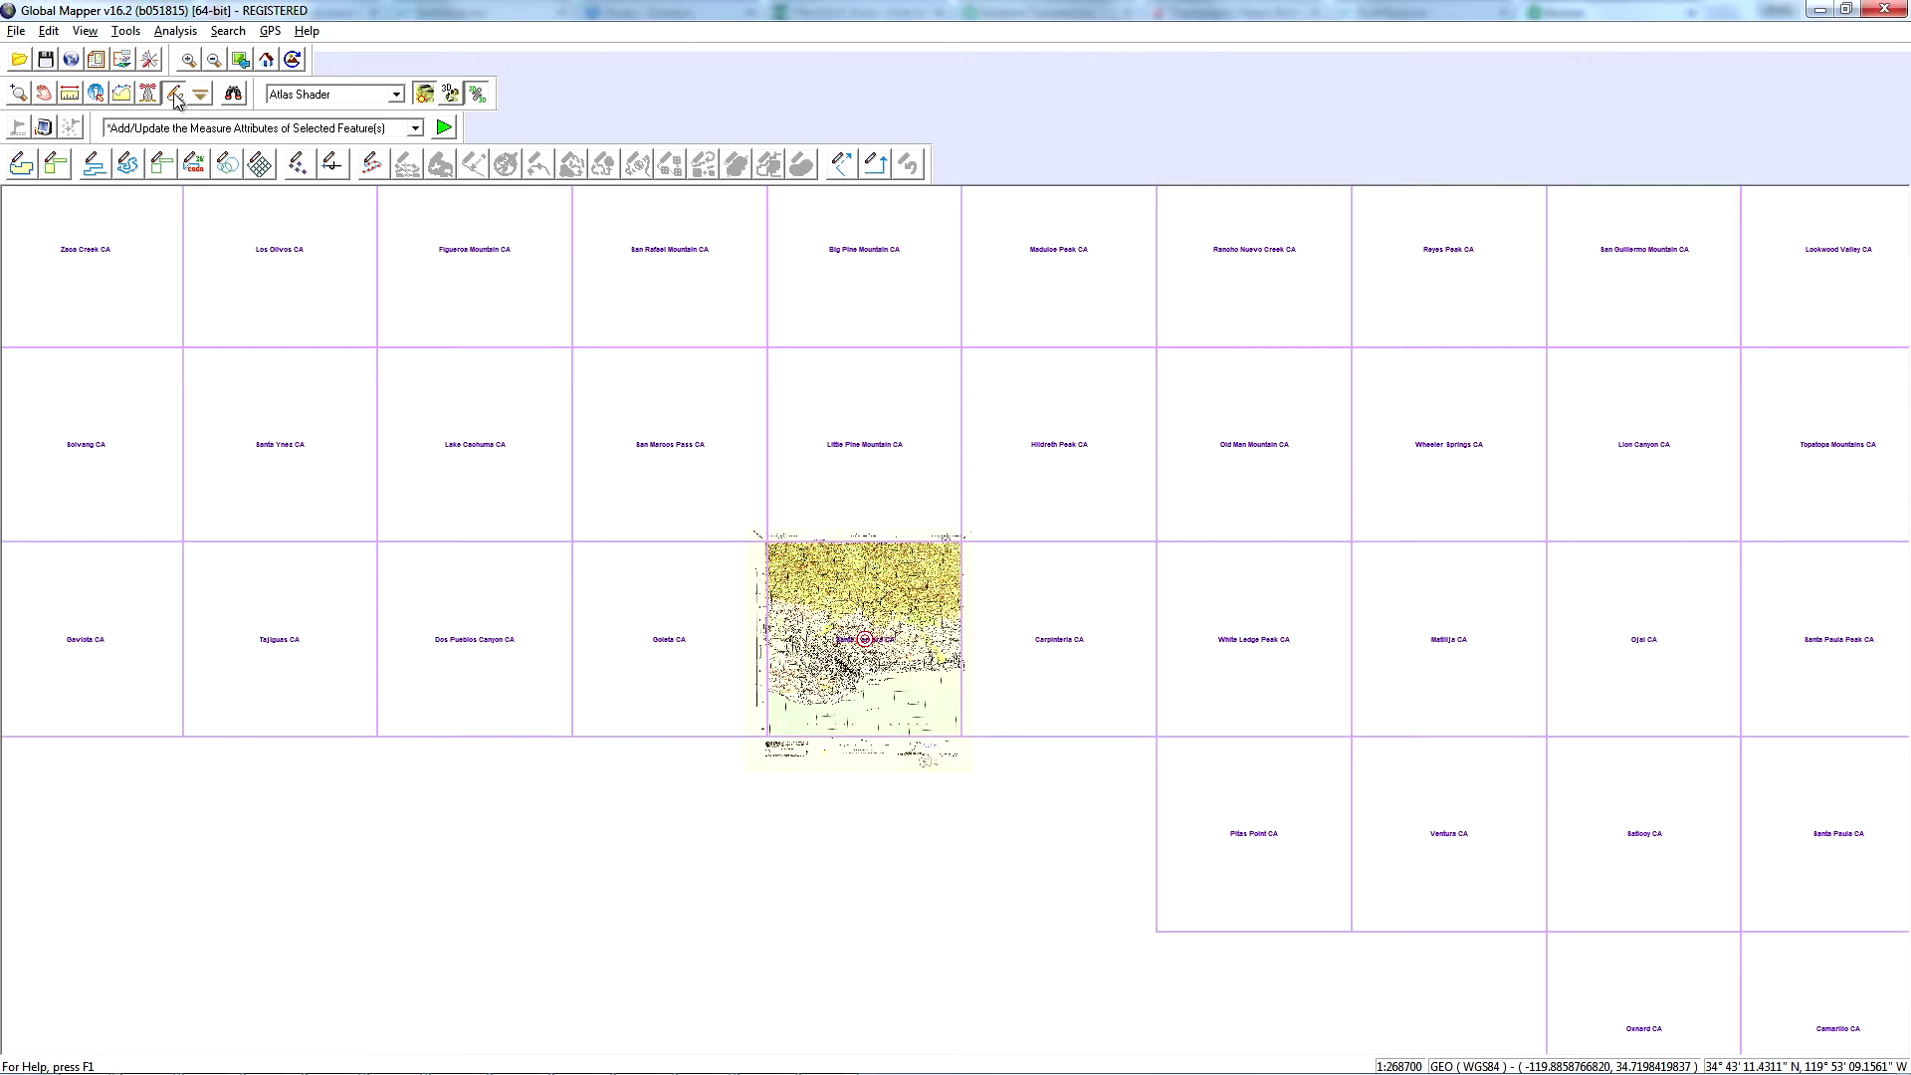
pyautogui.moveTo(839, 390); pyautogui.dragTo(1107, 674)
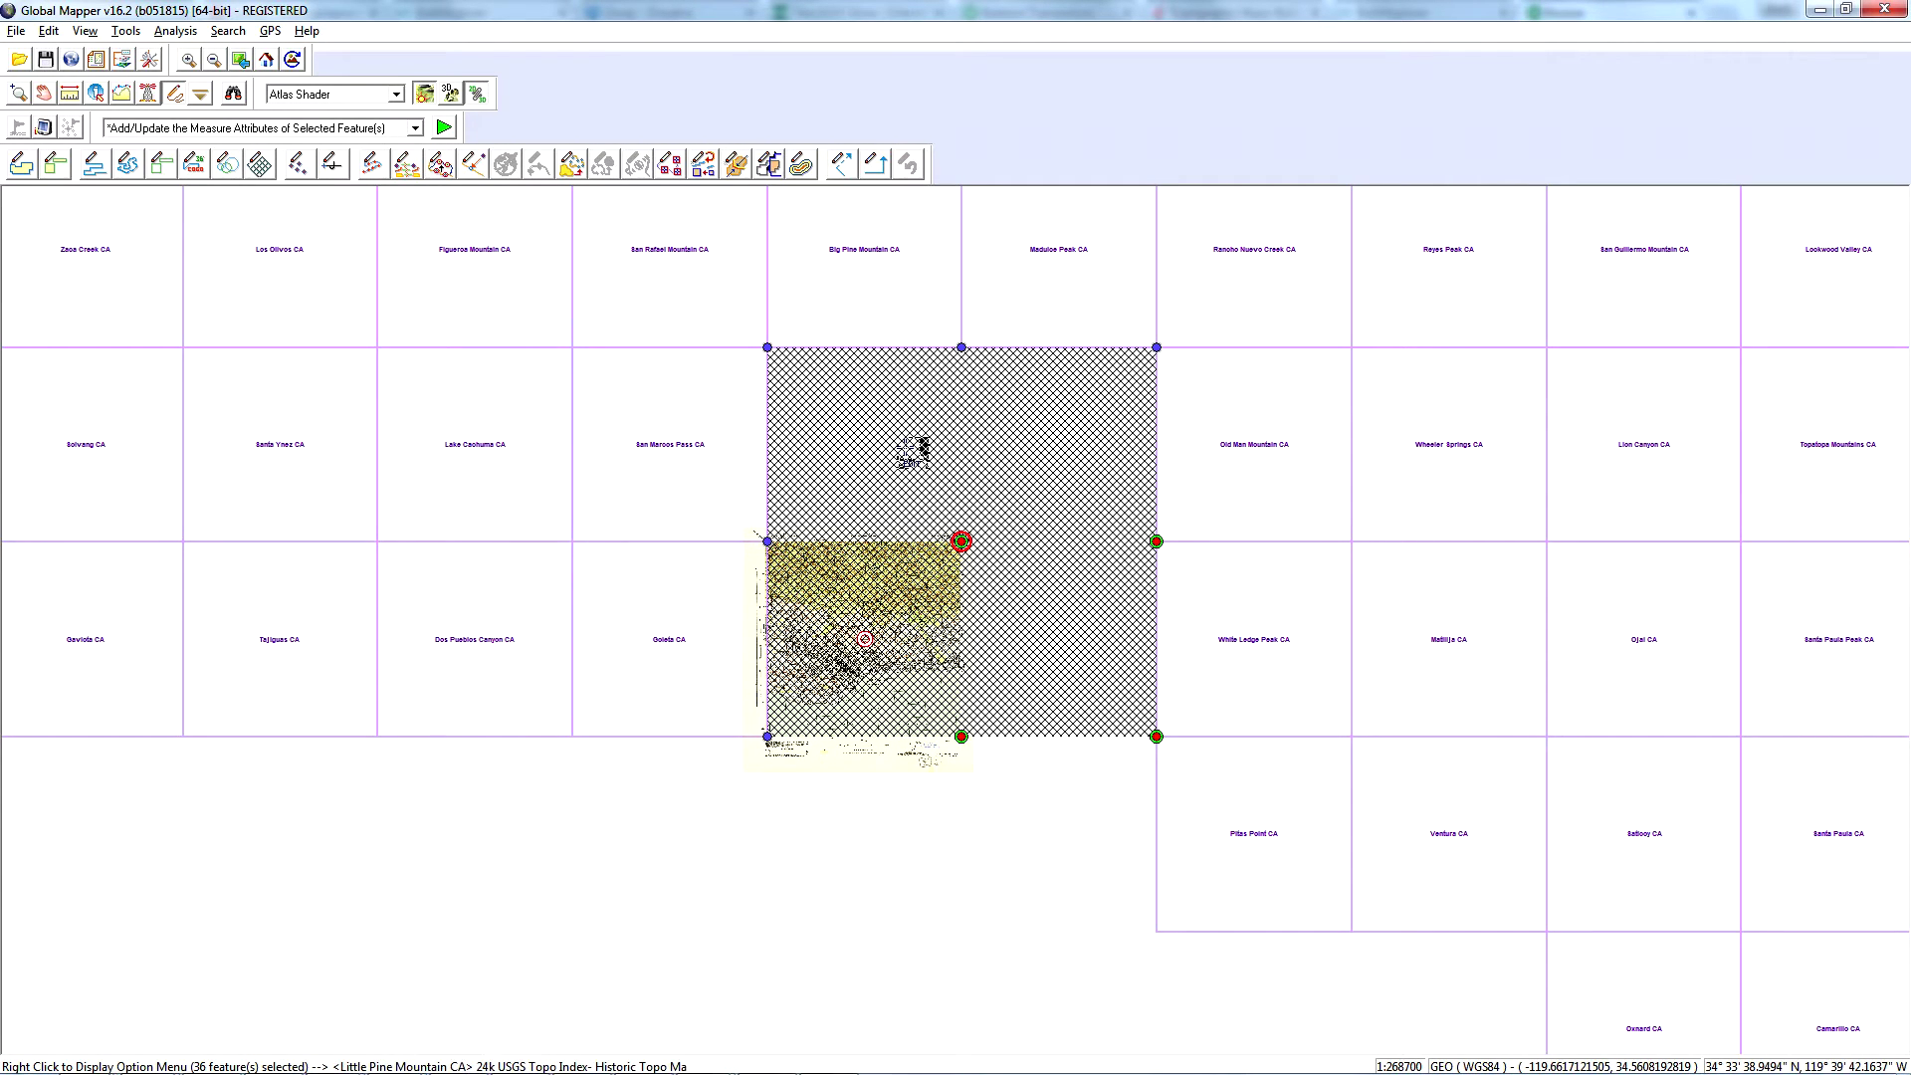
# Try to load the web files of the selected features from their HYPERLINK attribute, cancelling at the choice of save folder
pyautogui.rightClick(906, 447)
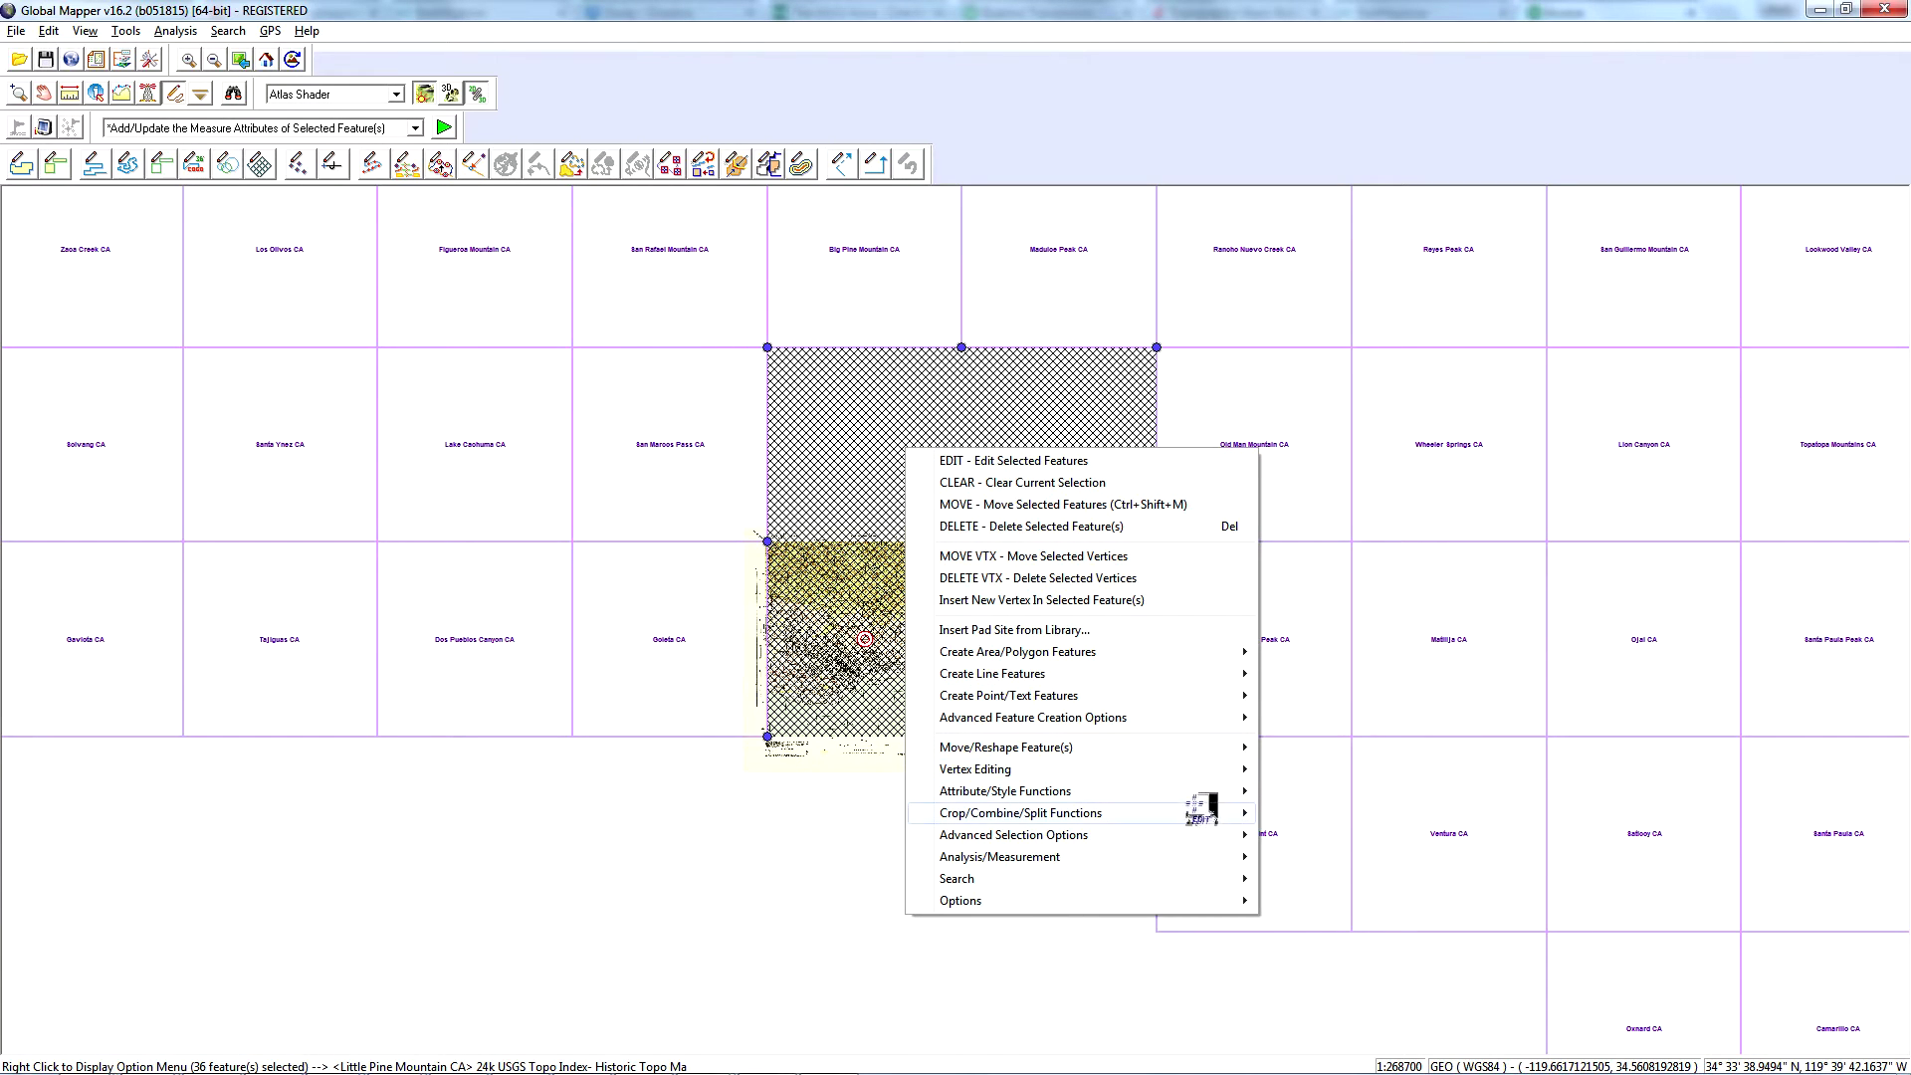
pyautogui.moveTo(1109, 792)
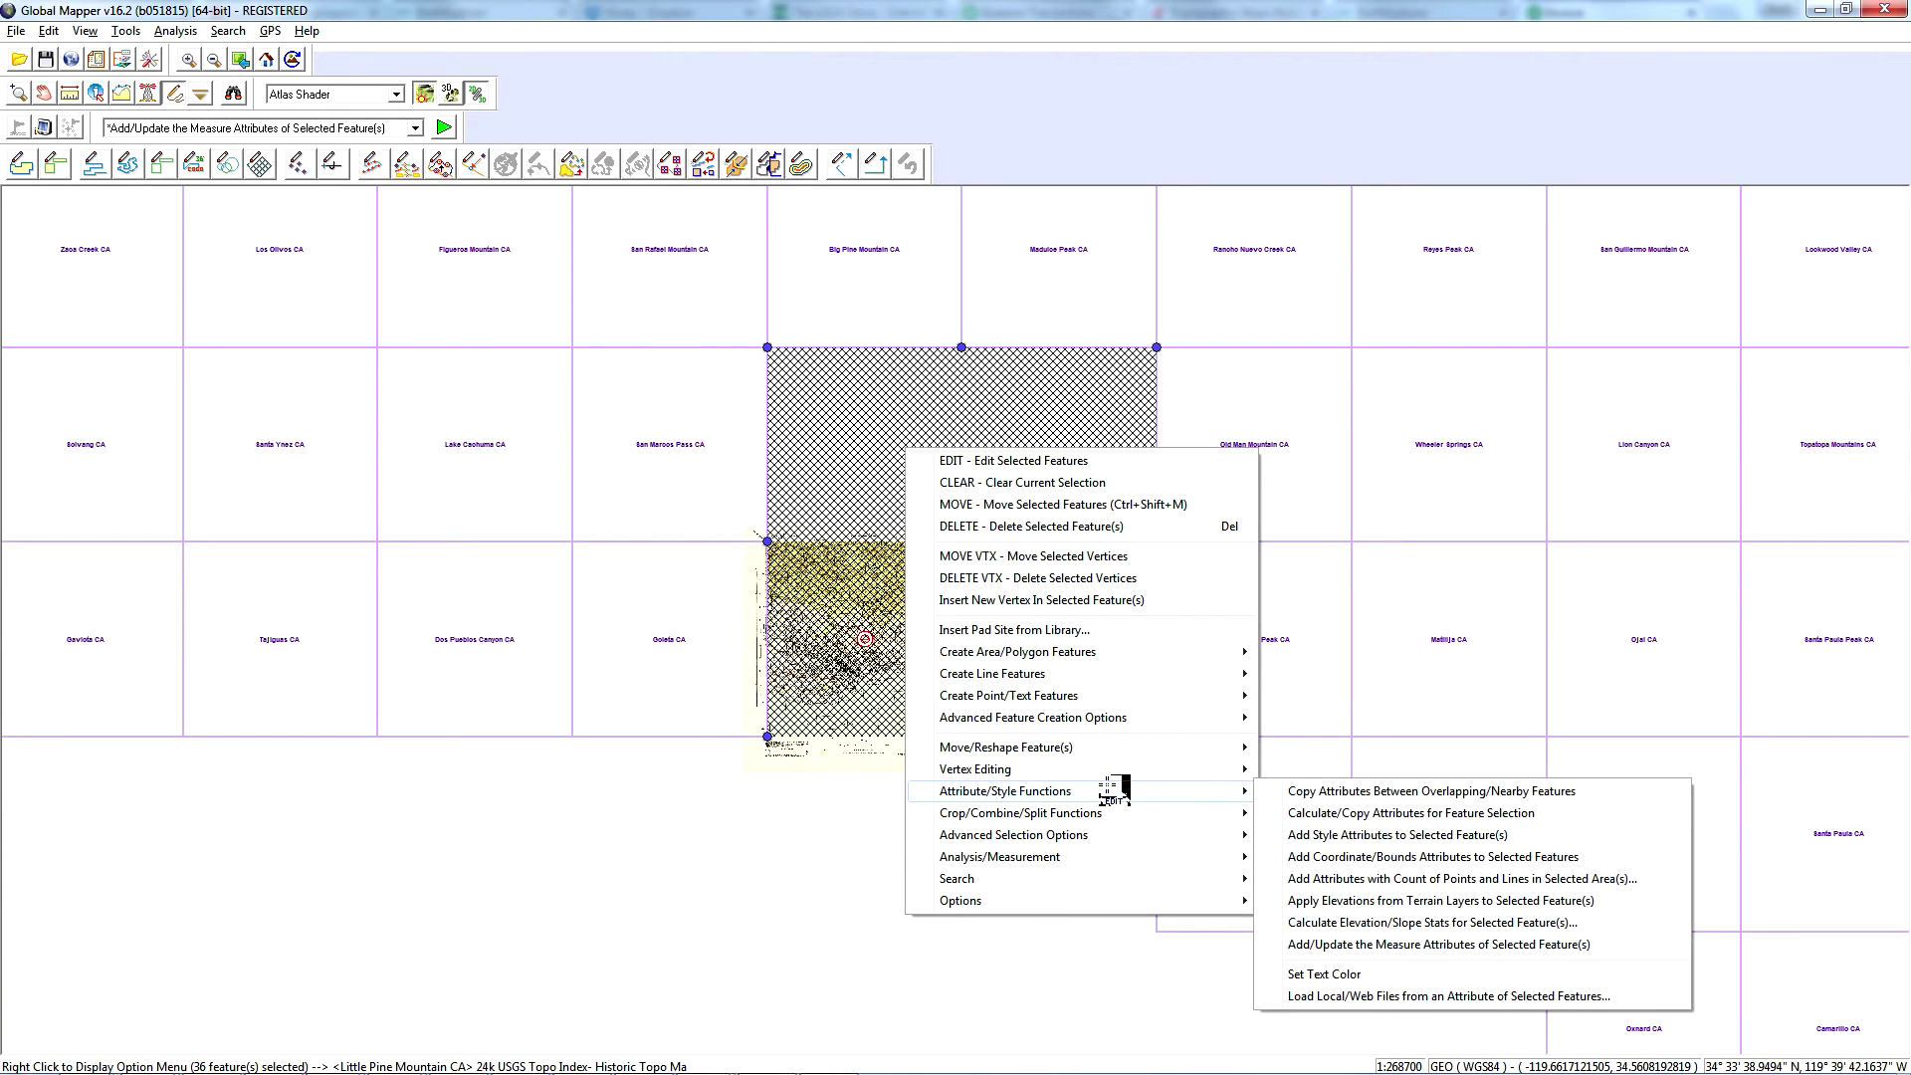
pyautogui.click(1321, 996)
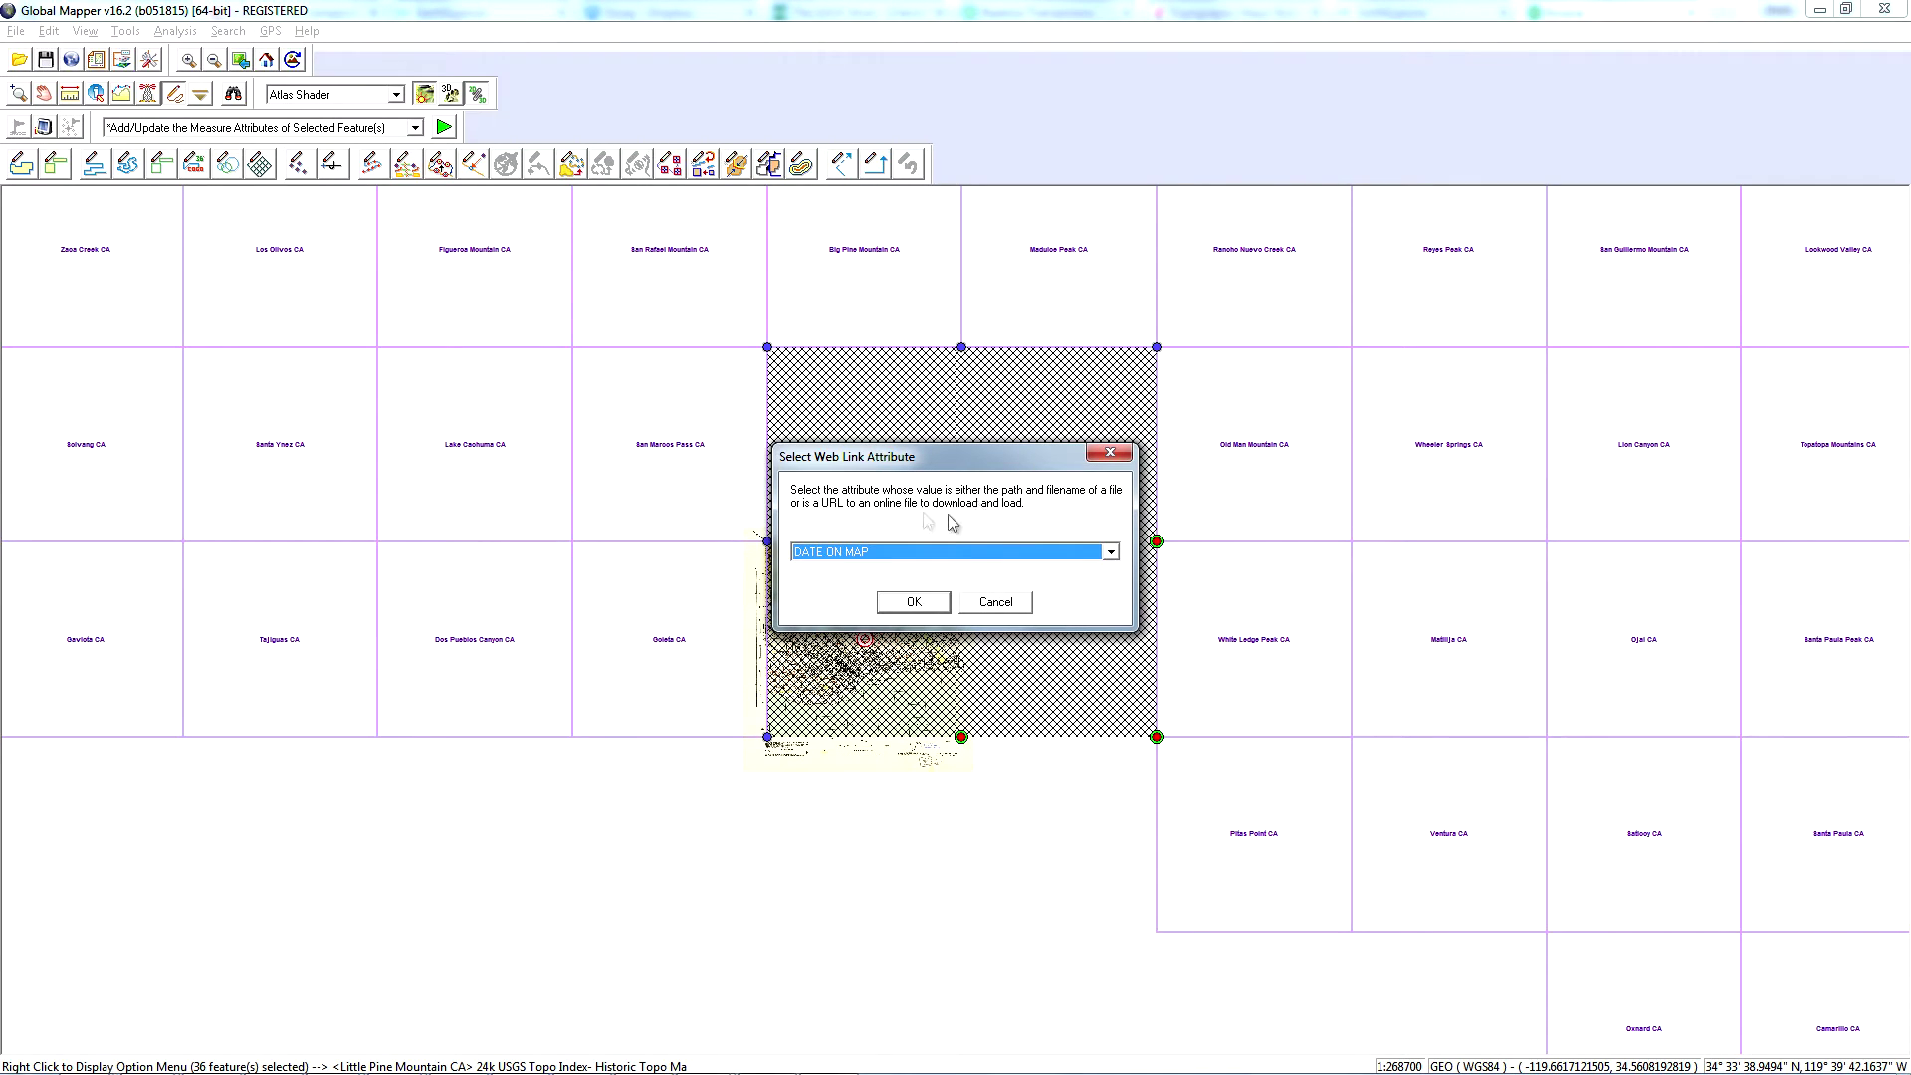
pyautogui.click(873, 558)
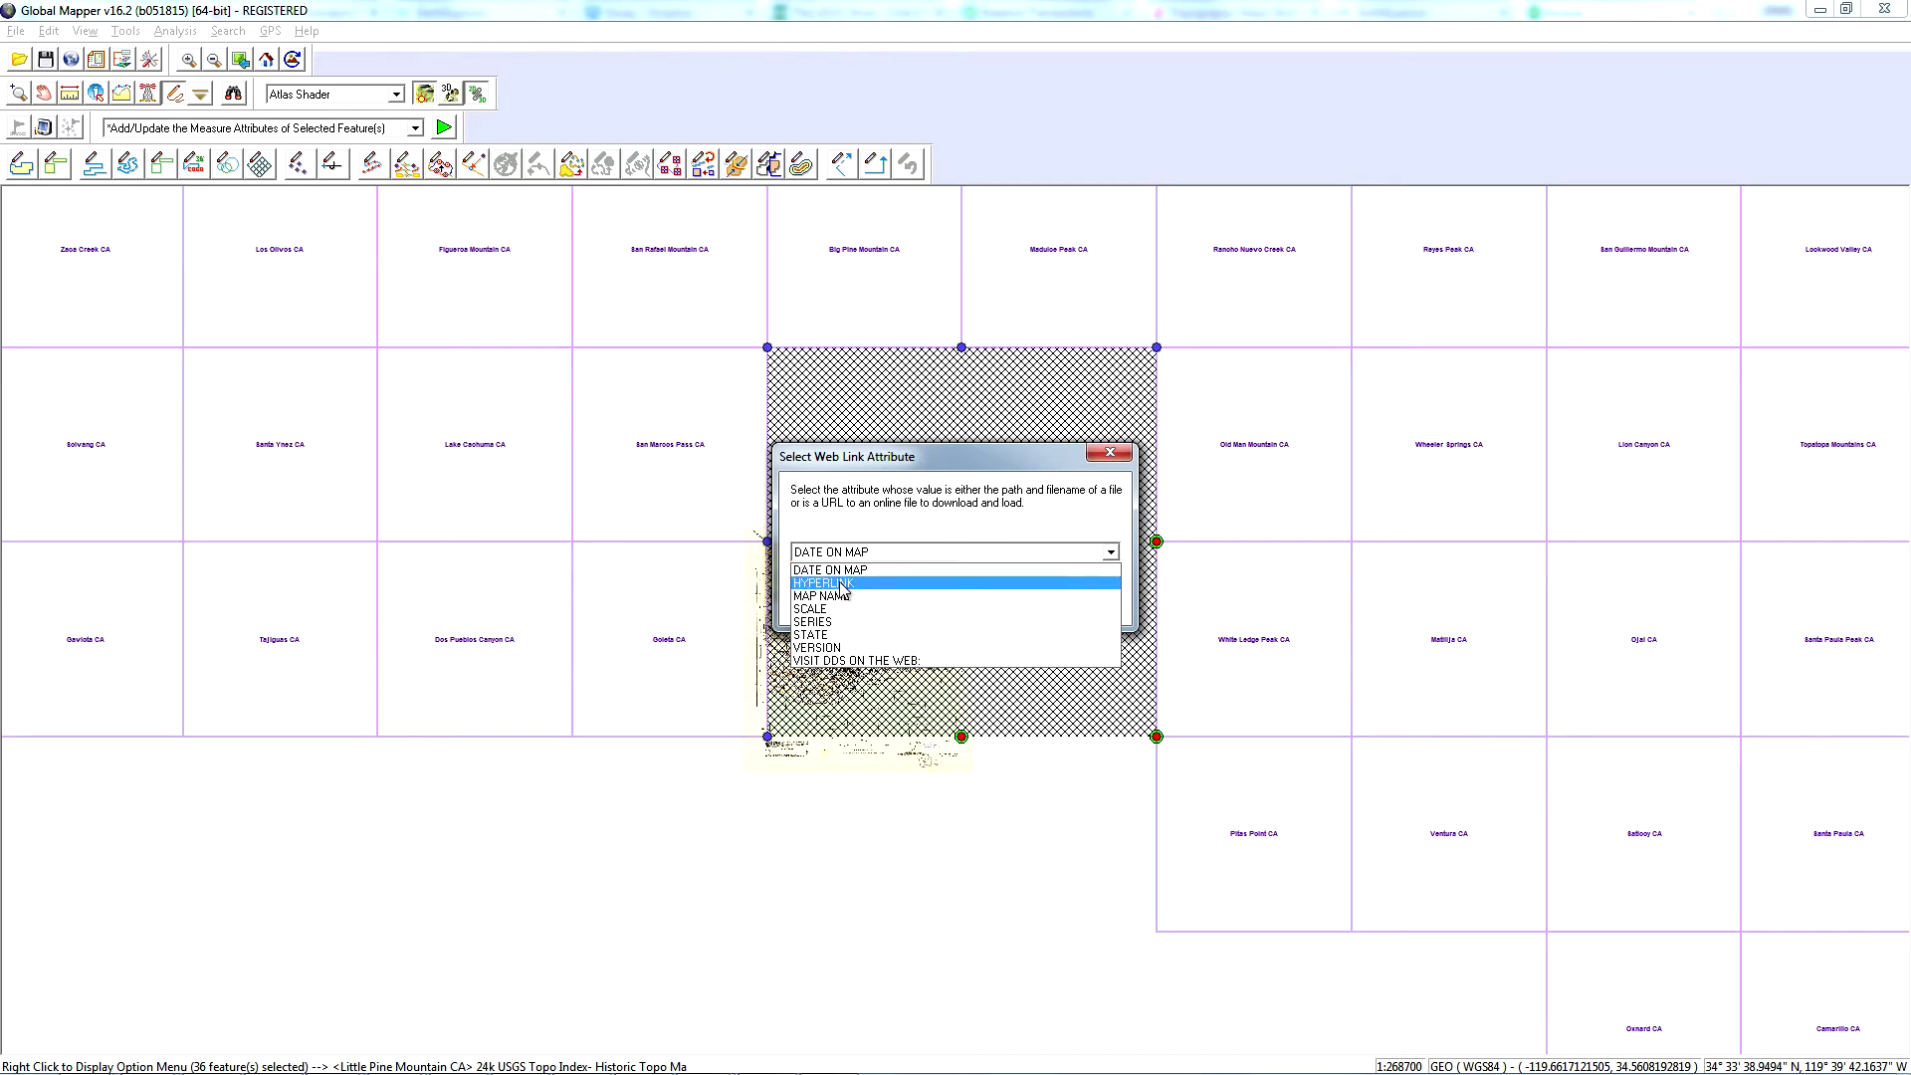
pyautogui.click(841, 584)
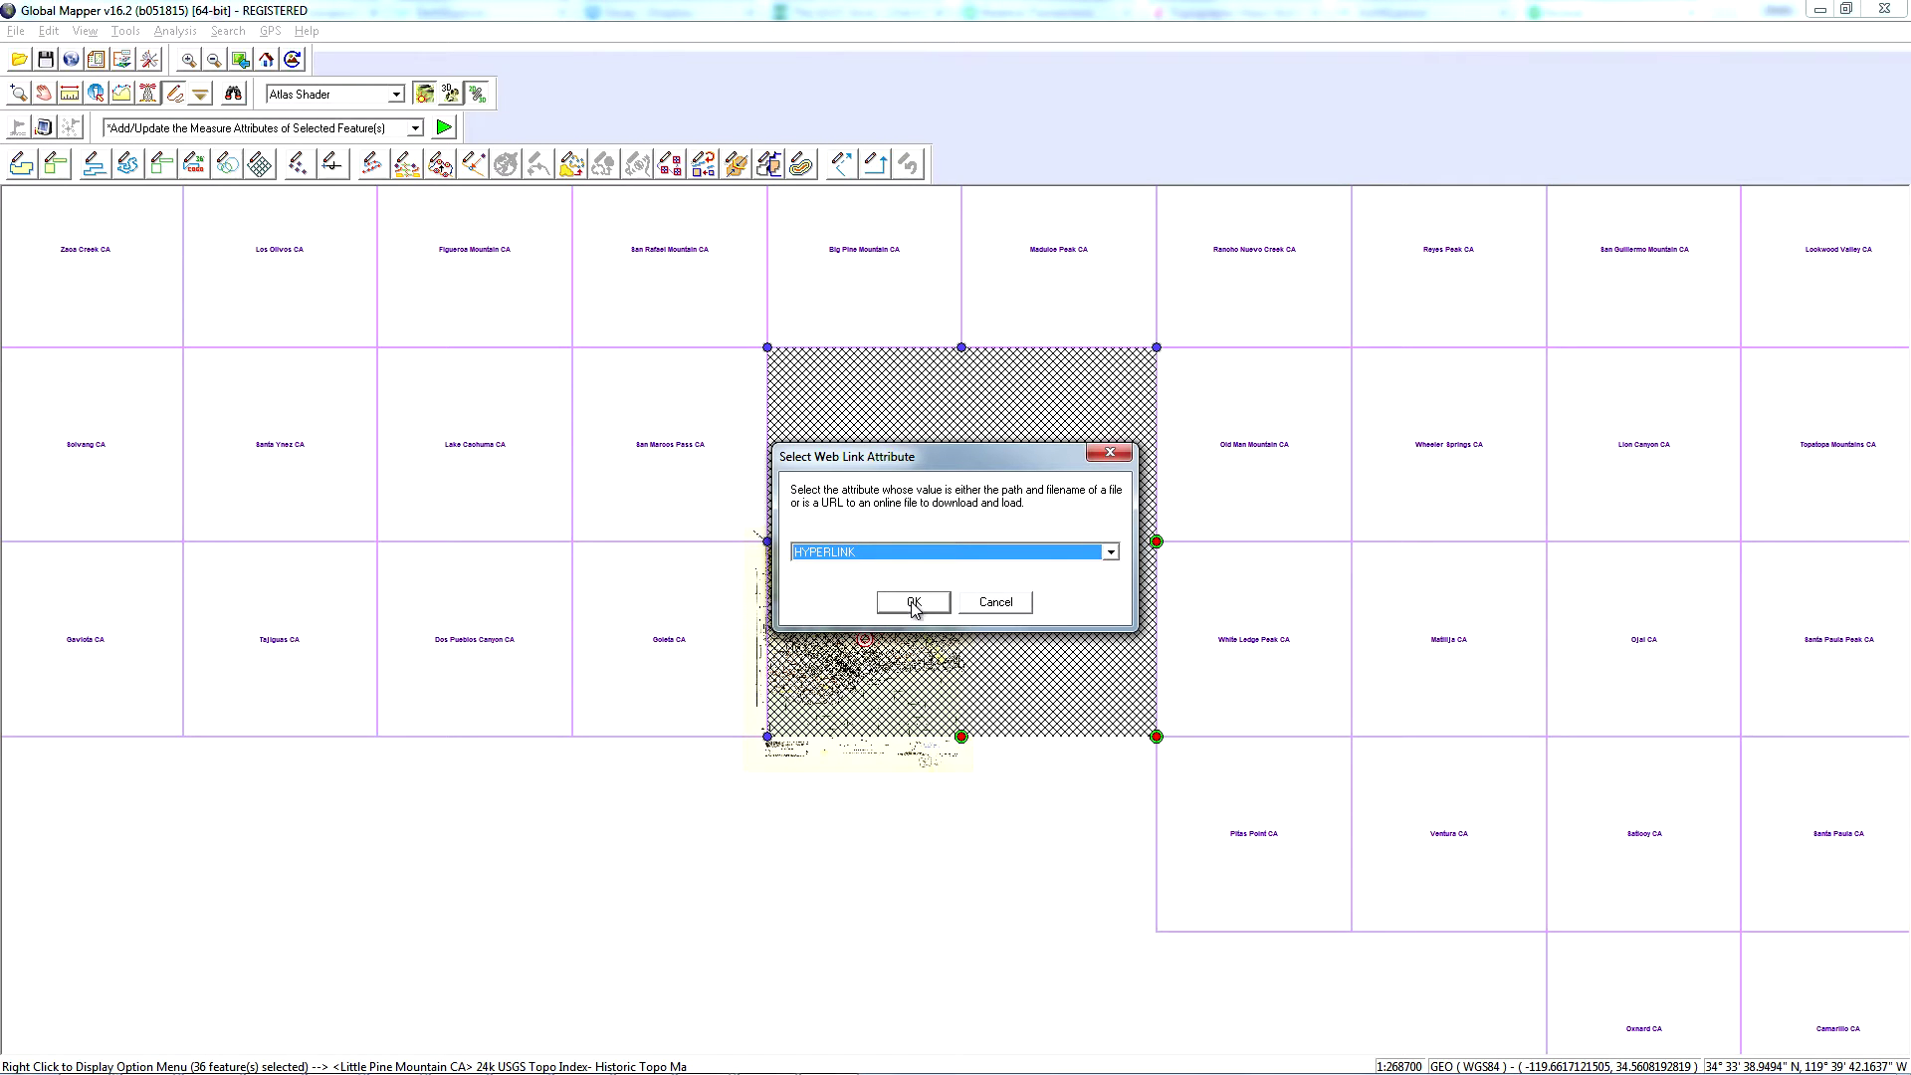
pyautogui.click(913, 603)
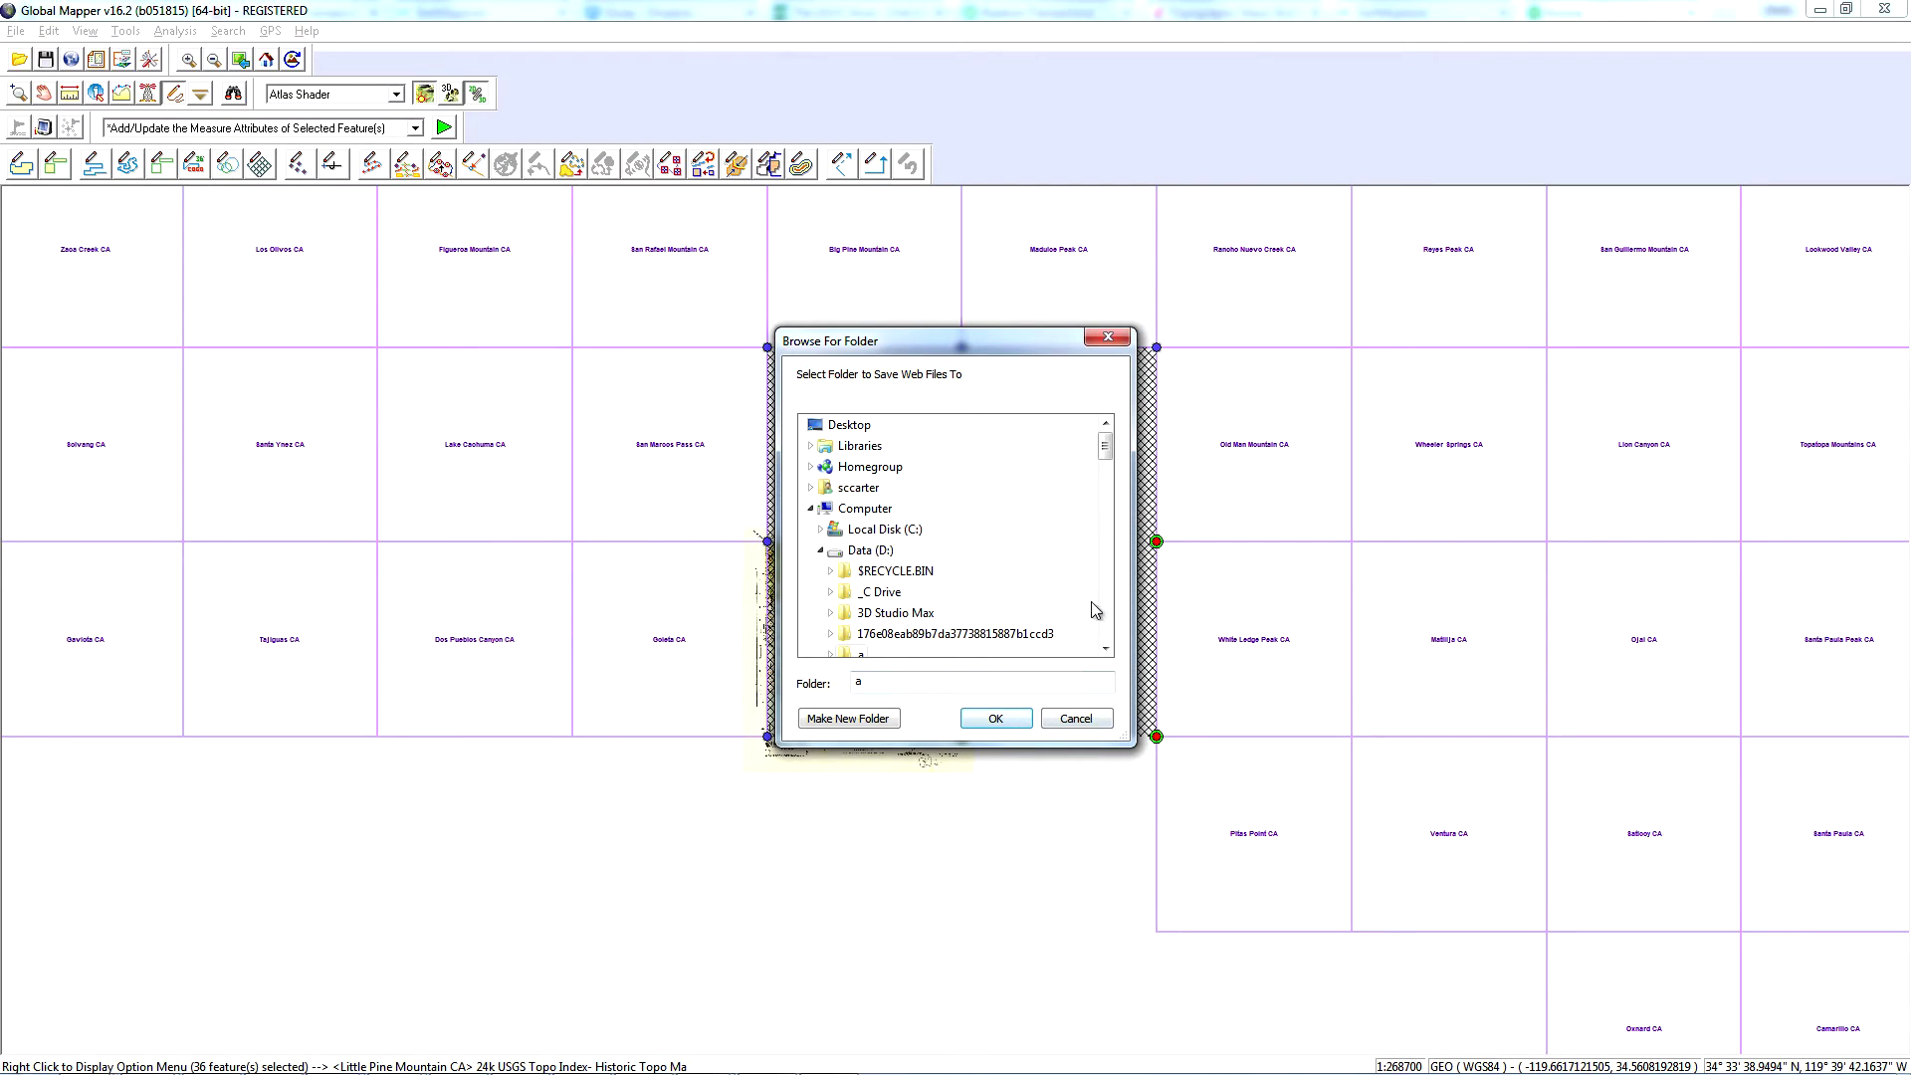
pyautogui.click(1089, 728)
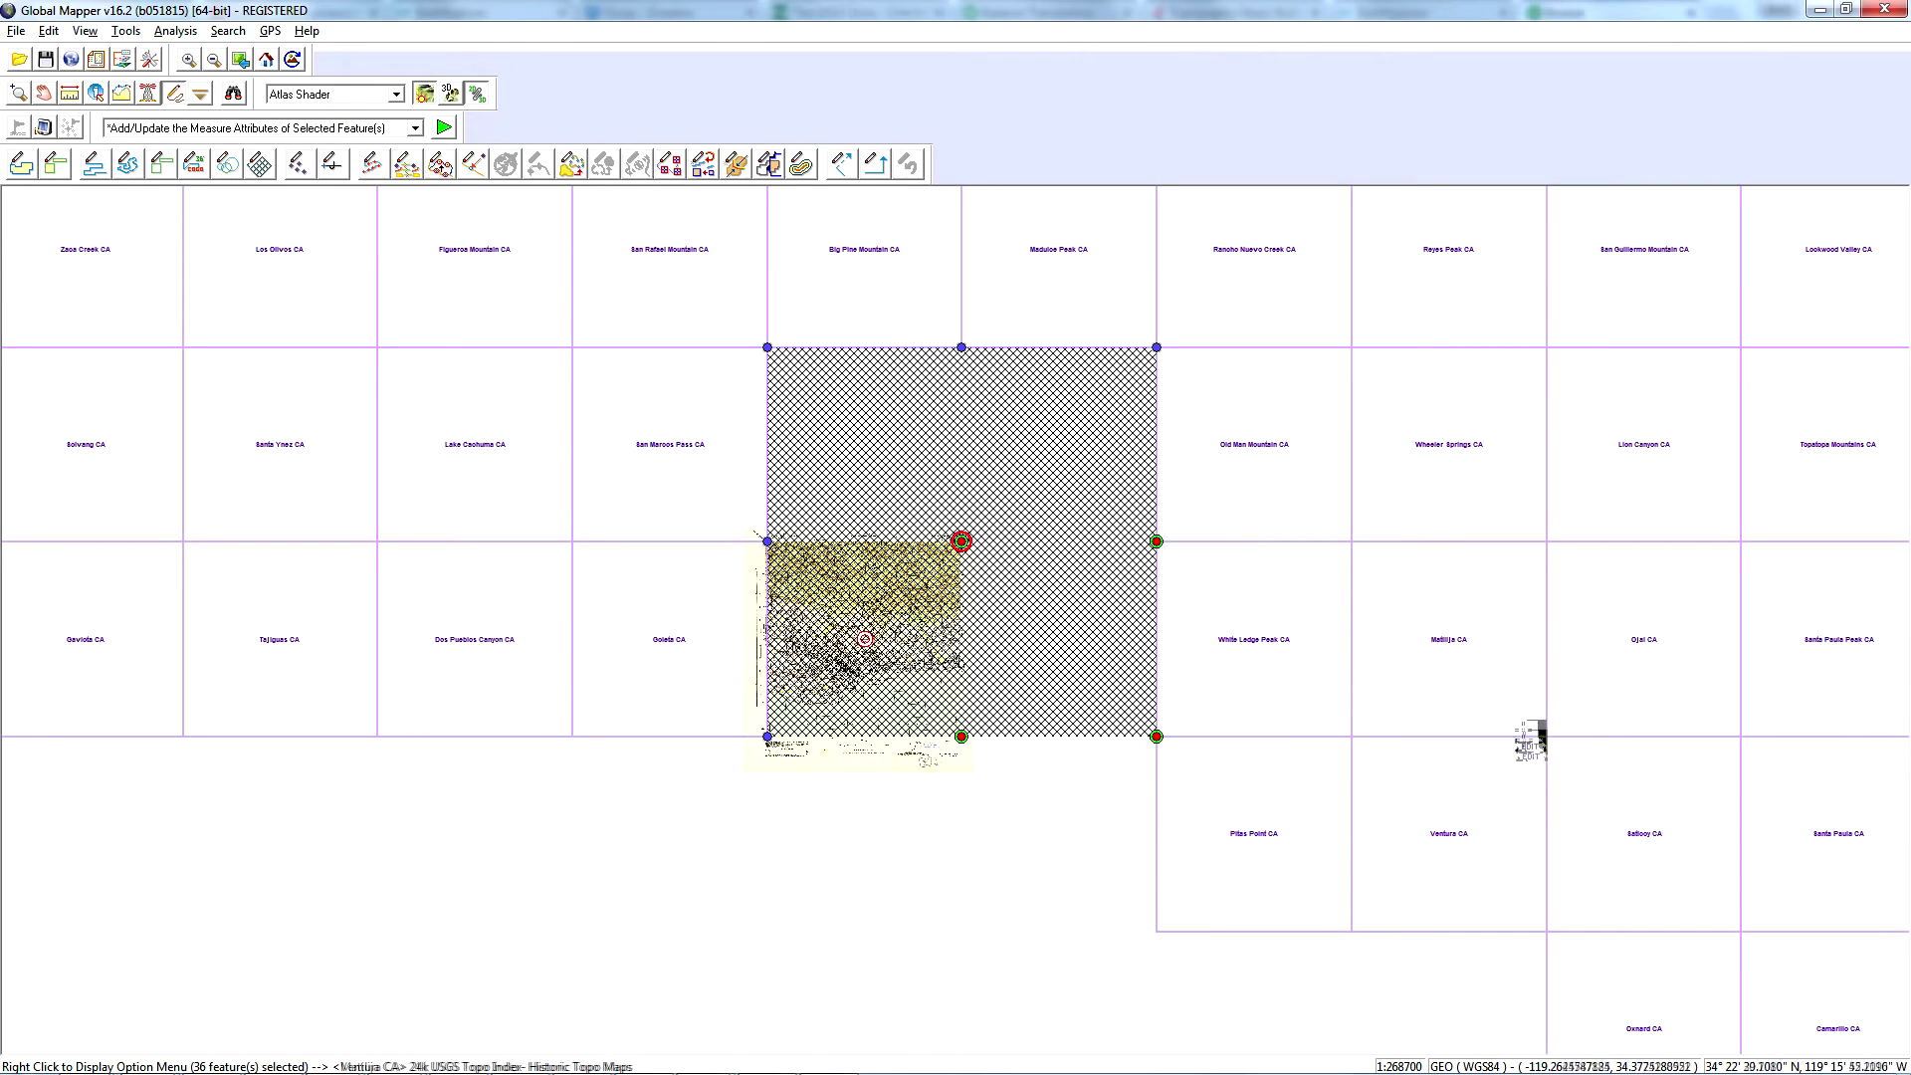
# Select larger blocks of index quadrangles around Wheeler Springs with the Digitizer tool and clear the selection
pyautogui.moveTo(1183, 379); pyautogui.dragTo(1891, 914)
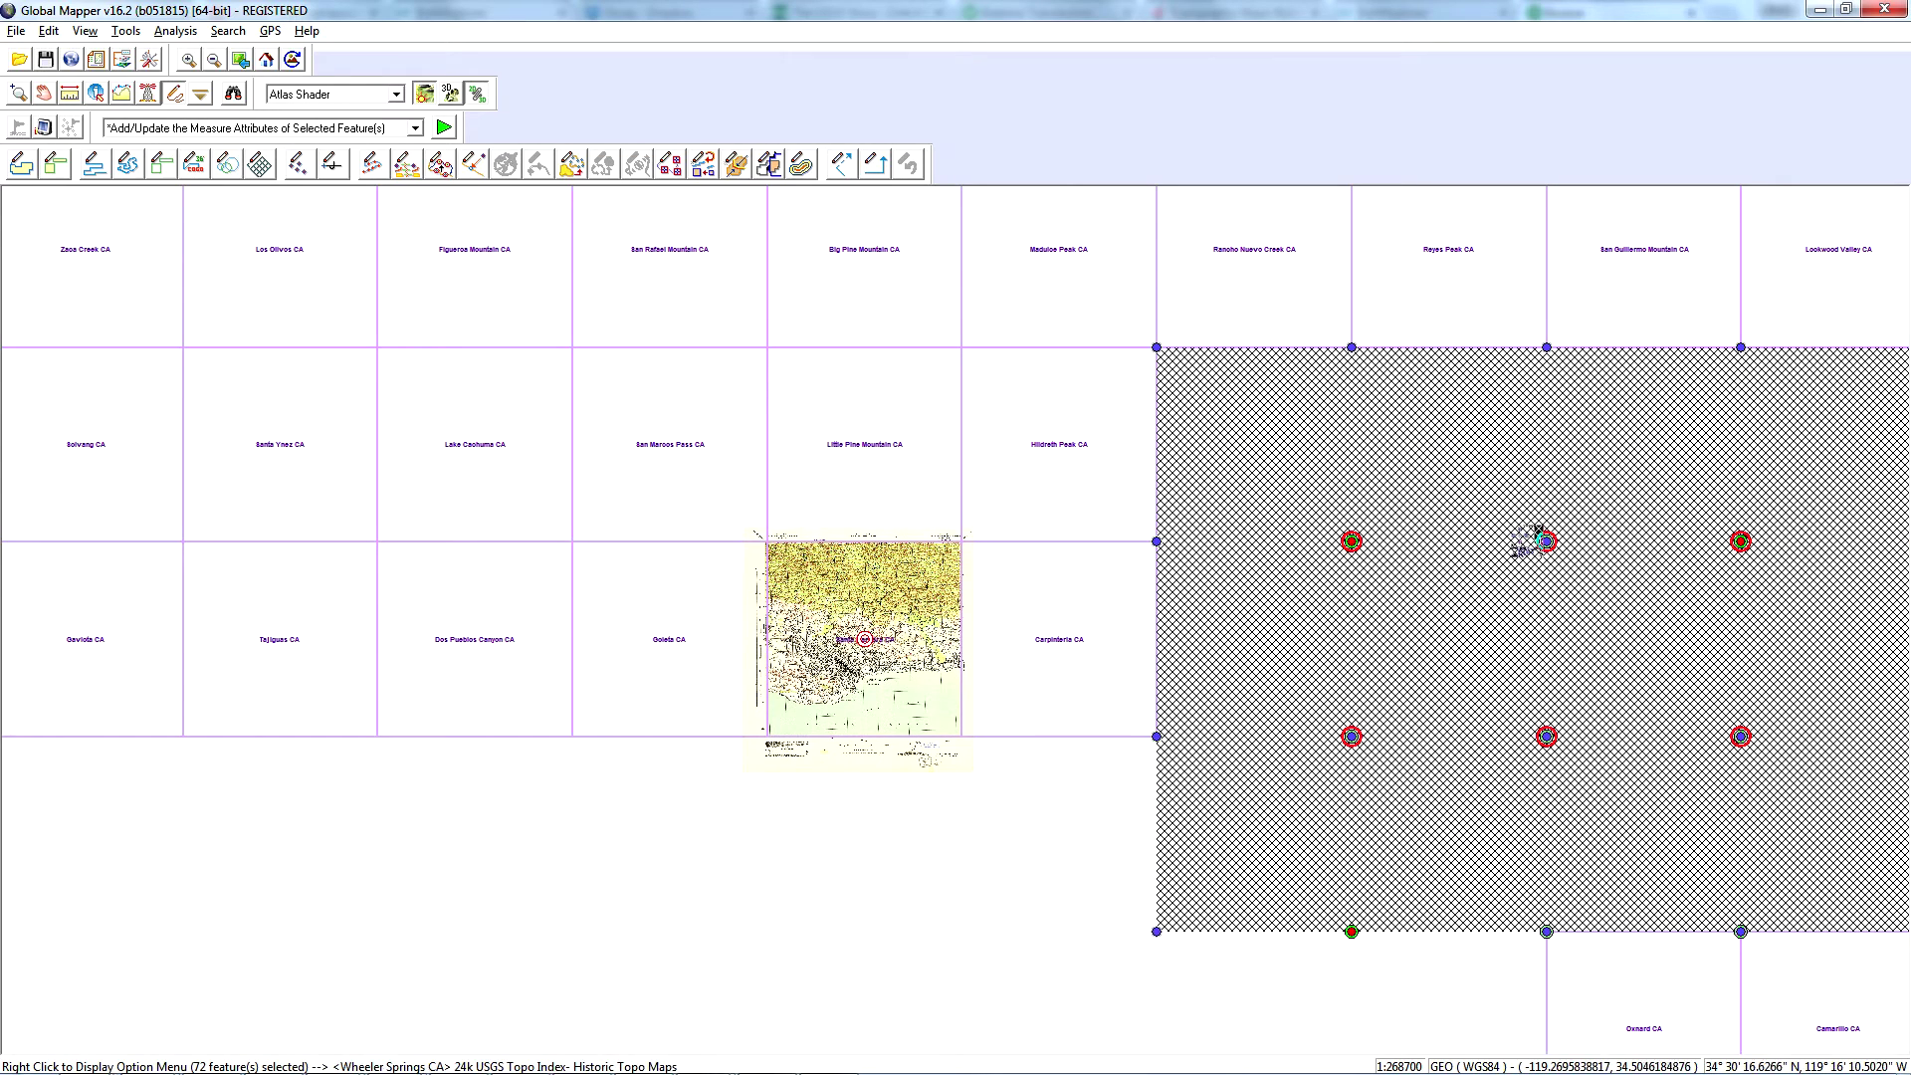
pyautogui.moveTo(1190, 206); pyautogui.dragTo(1825, 836)
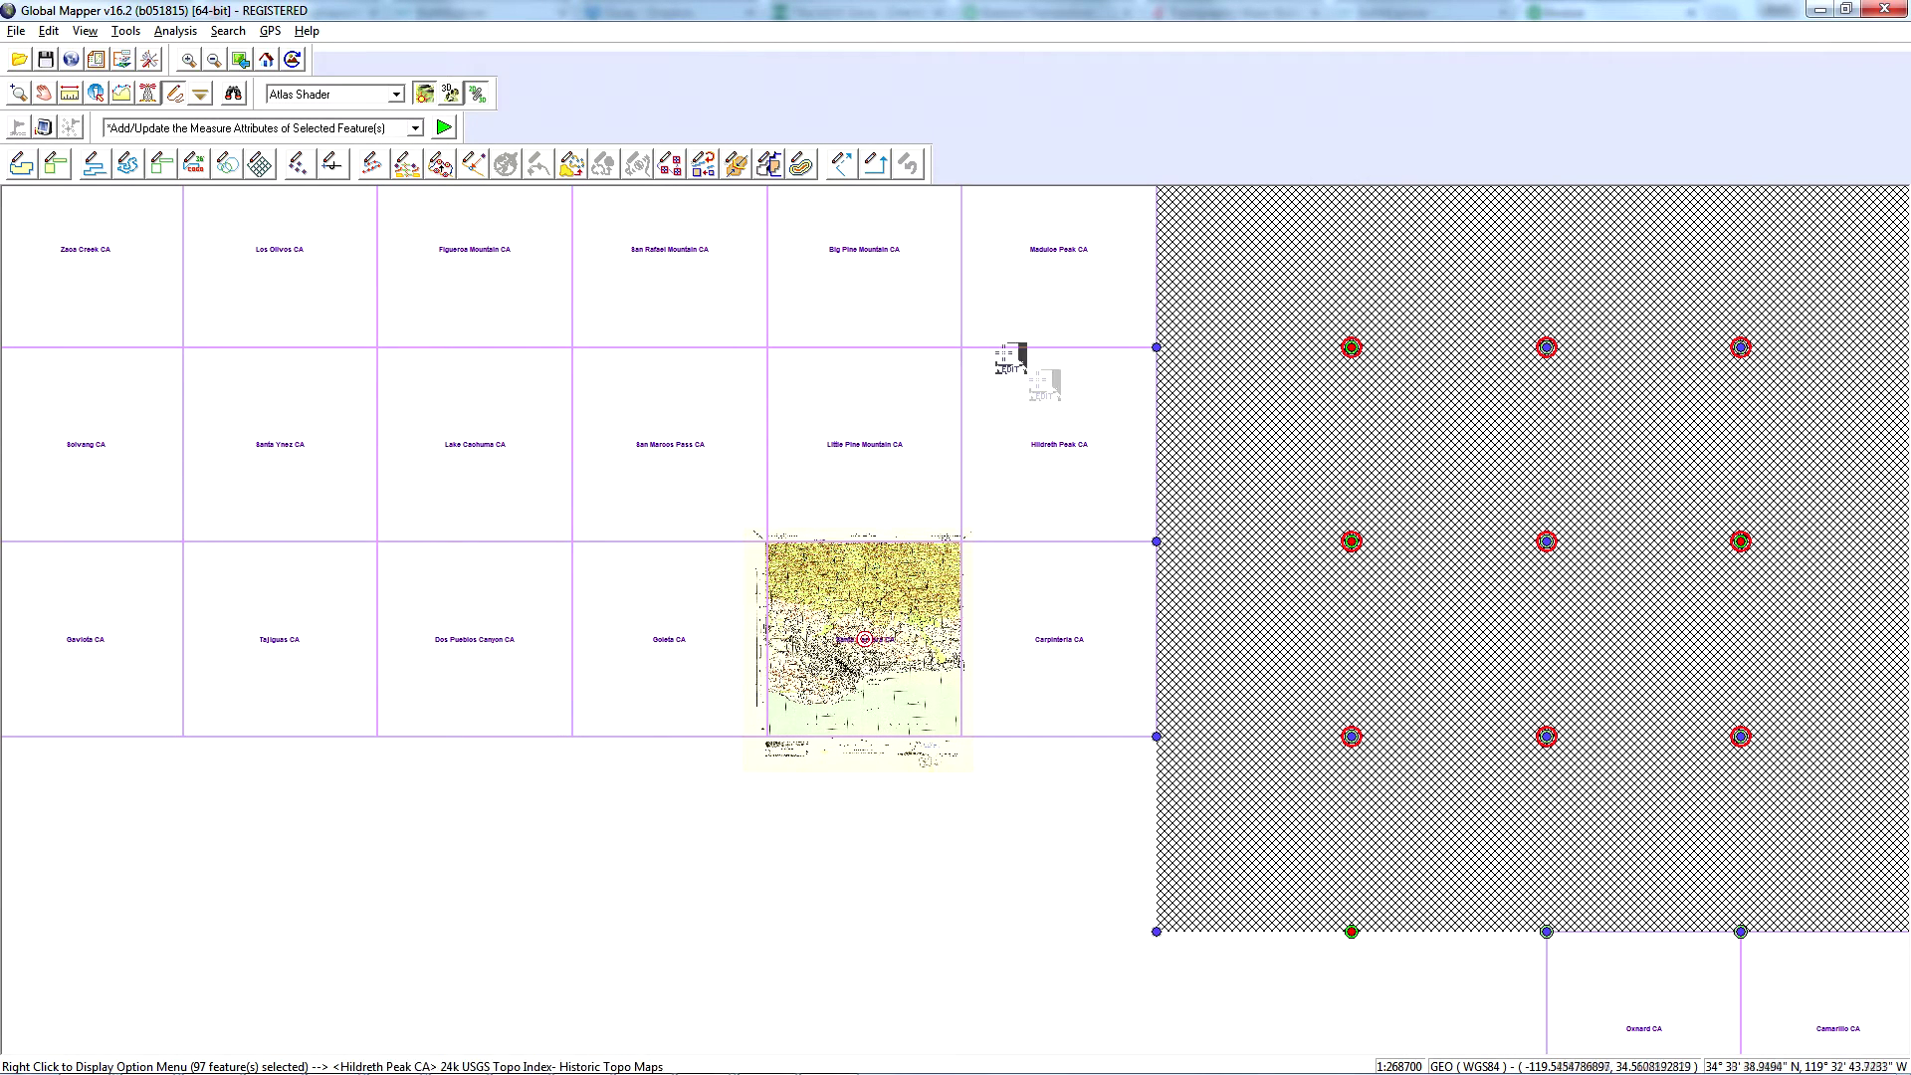
pyautogui.press('Escape')
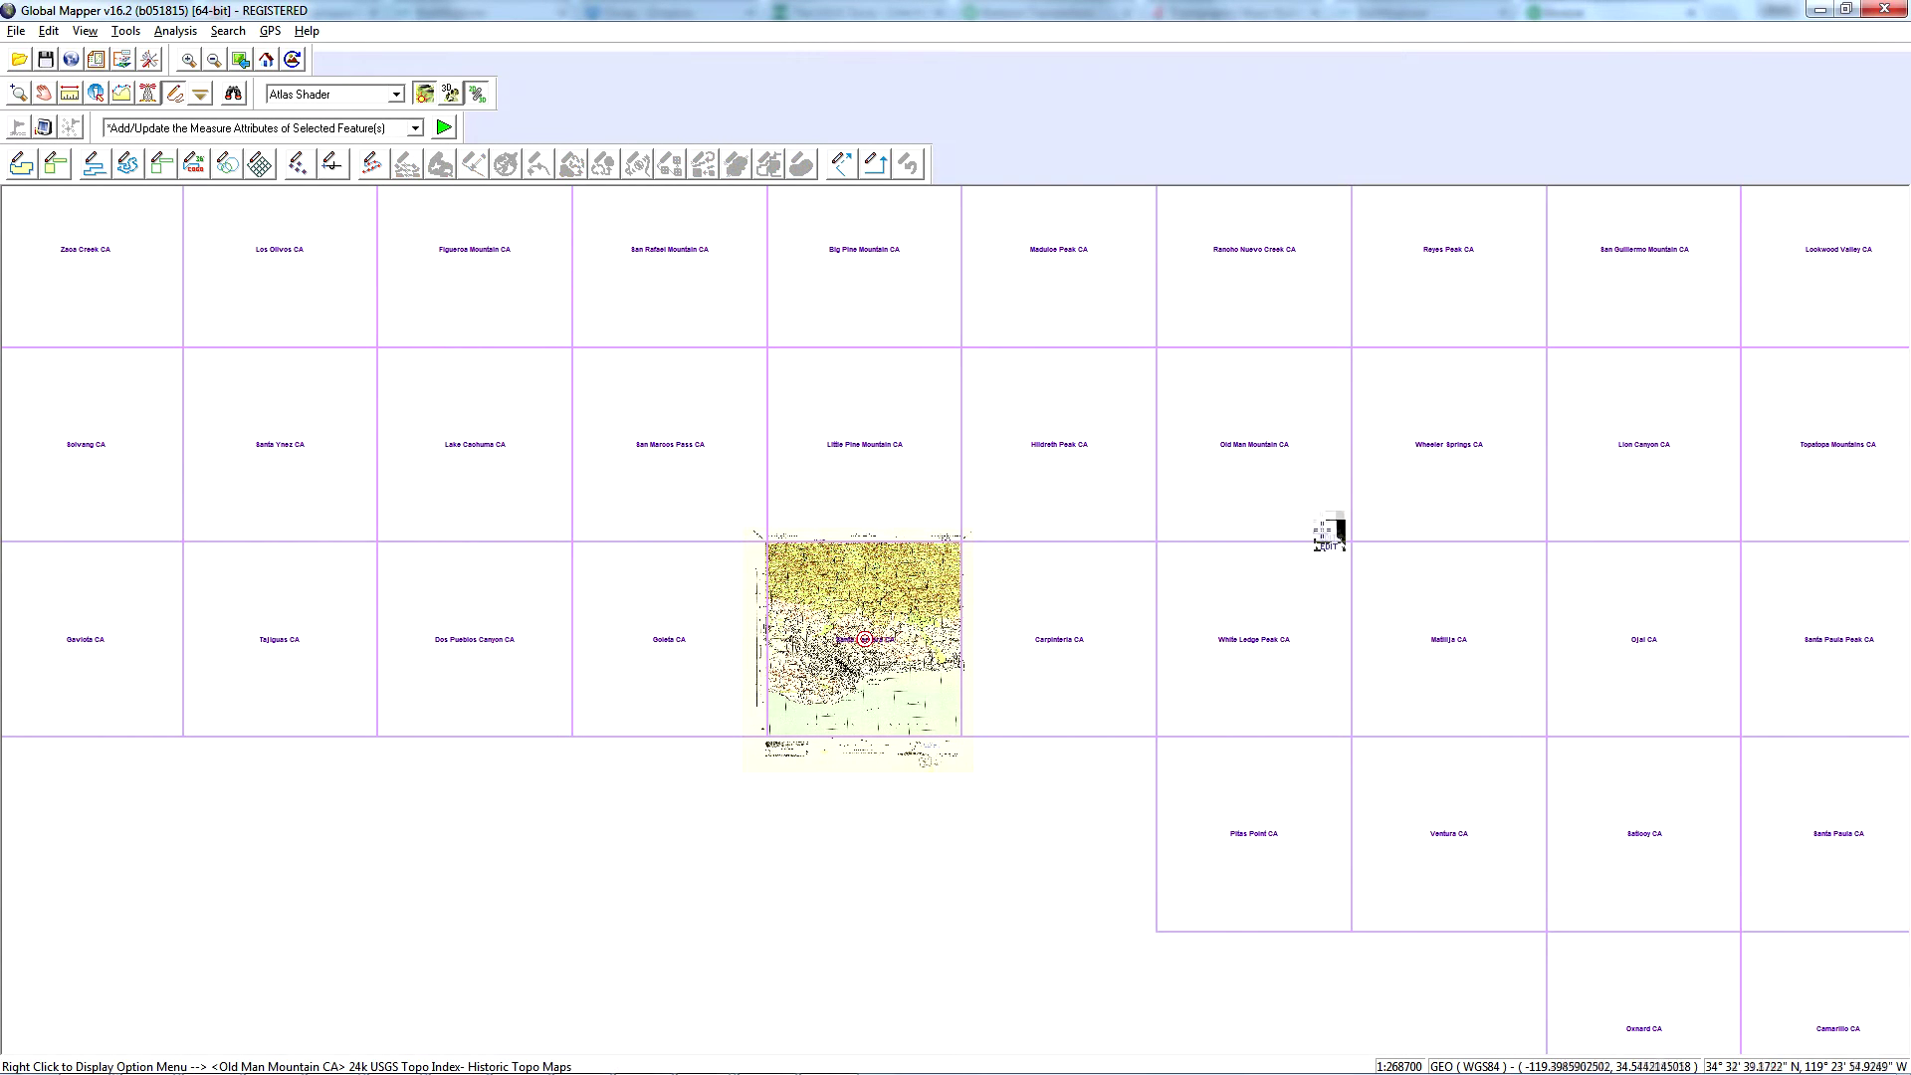
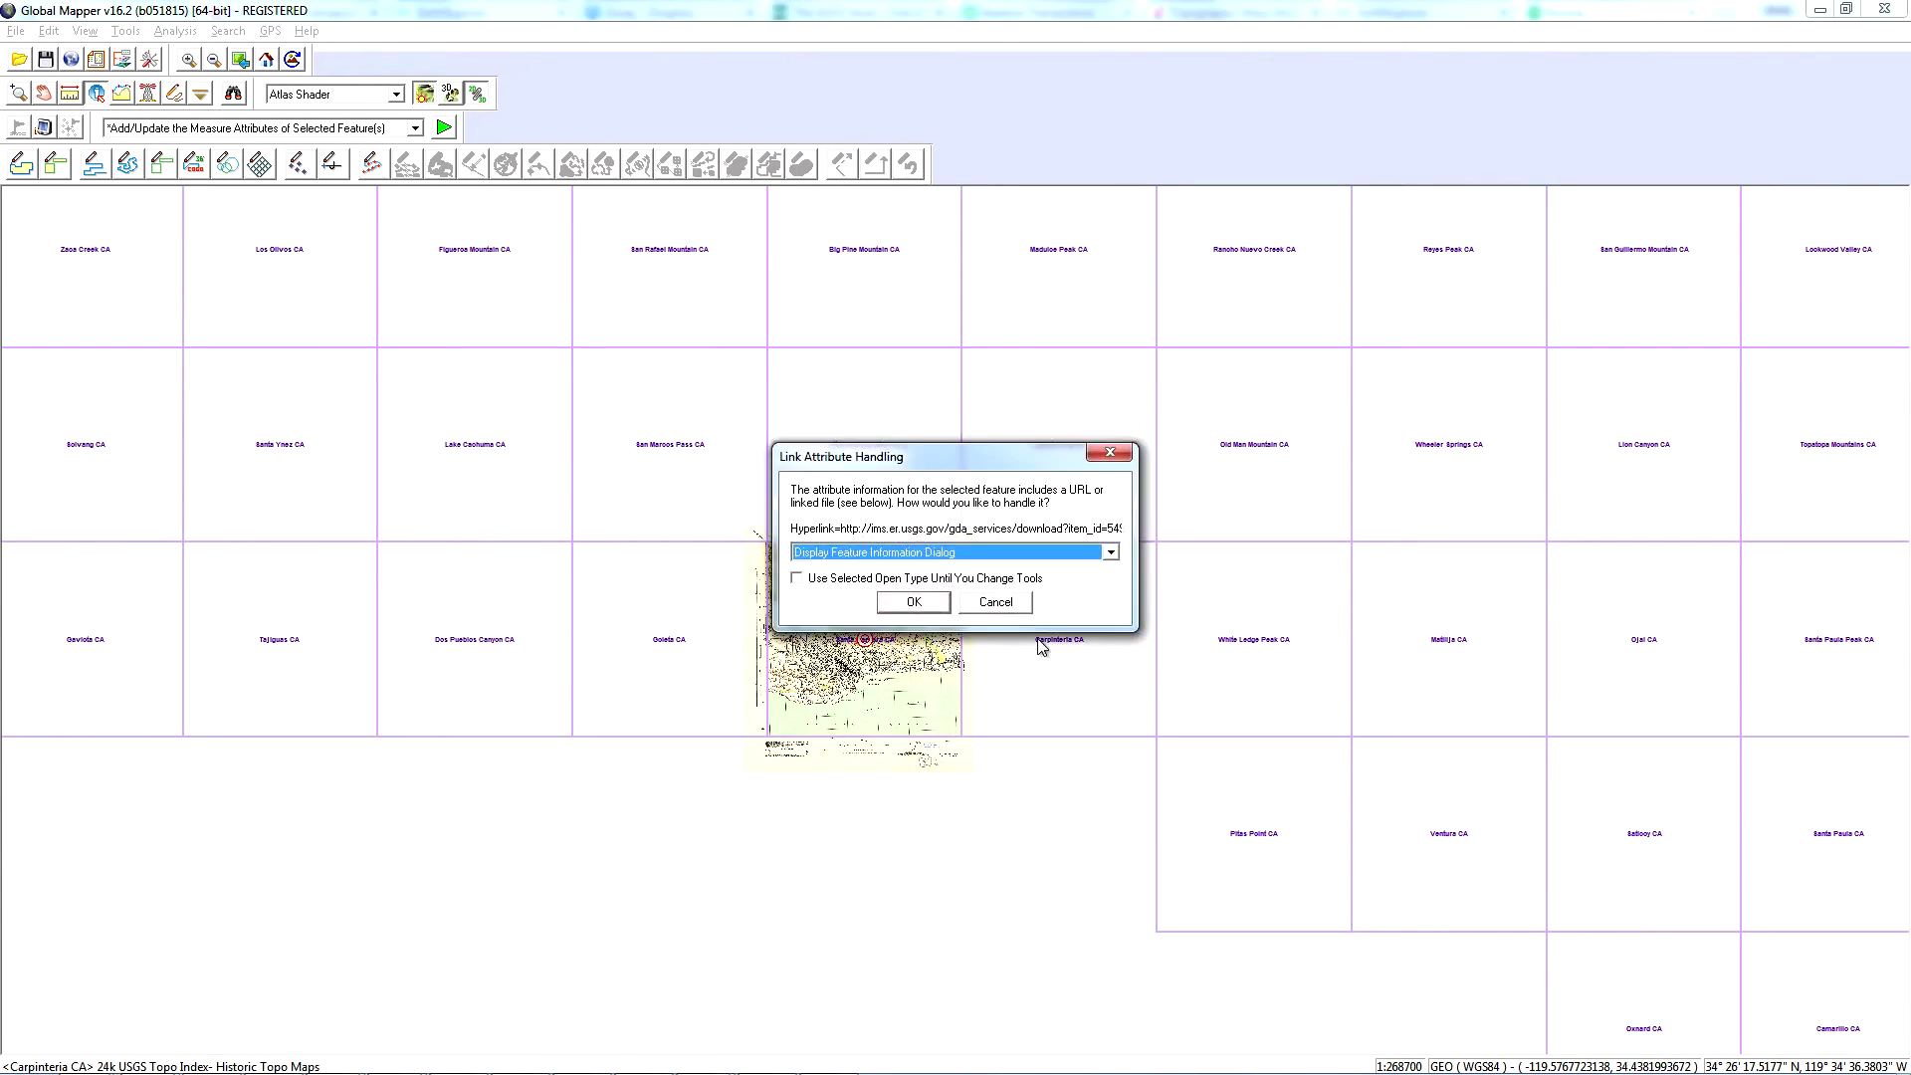
# Review the feature information of two Carpinteria CA editions, checking the hyperlink options of the 1944 one
pyautogui.click(892, 602)
pyautogui.click(455, 519)
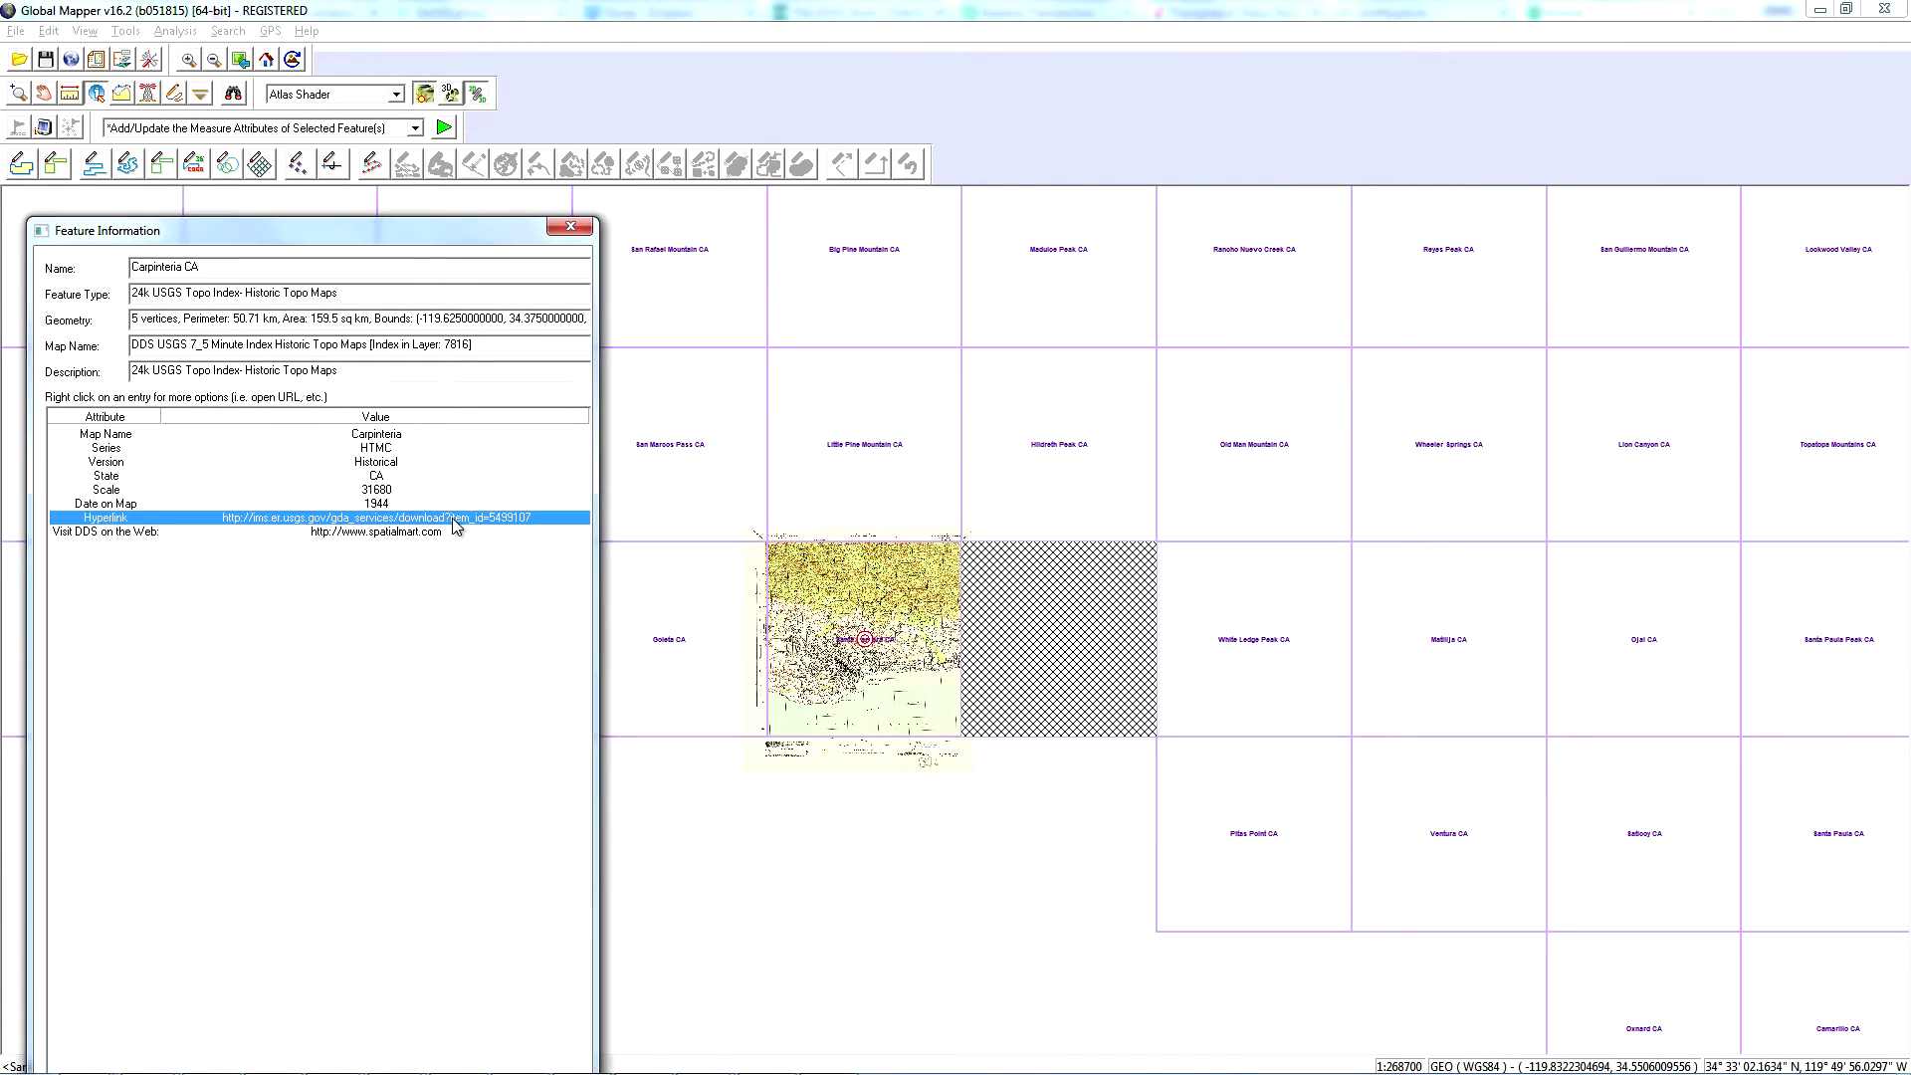
pyautogui.rightClick(455, 524)
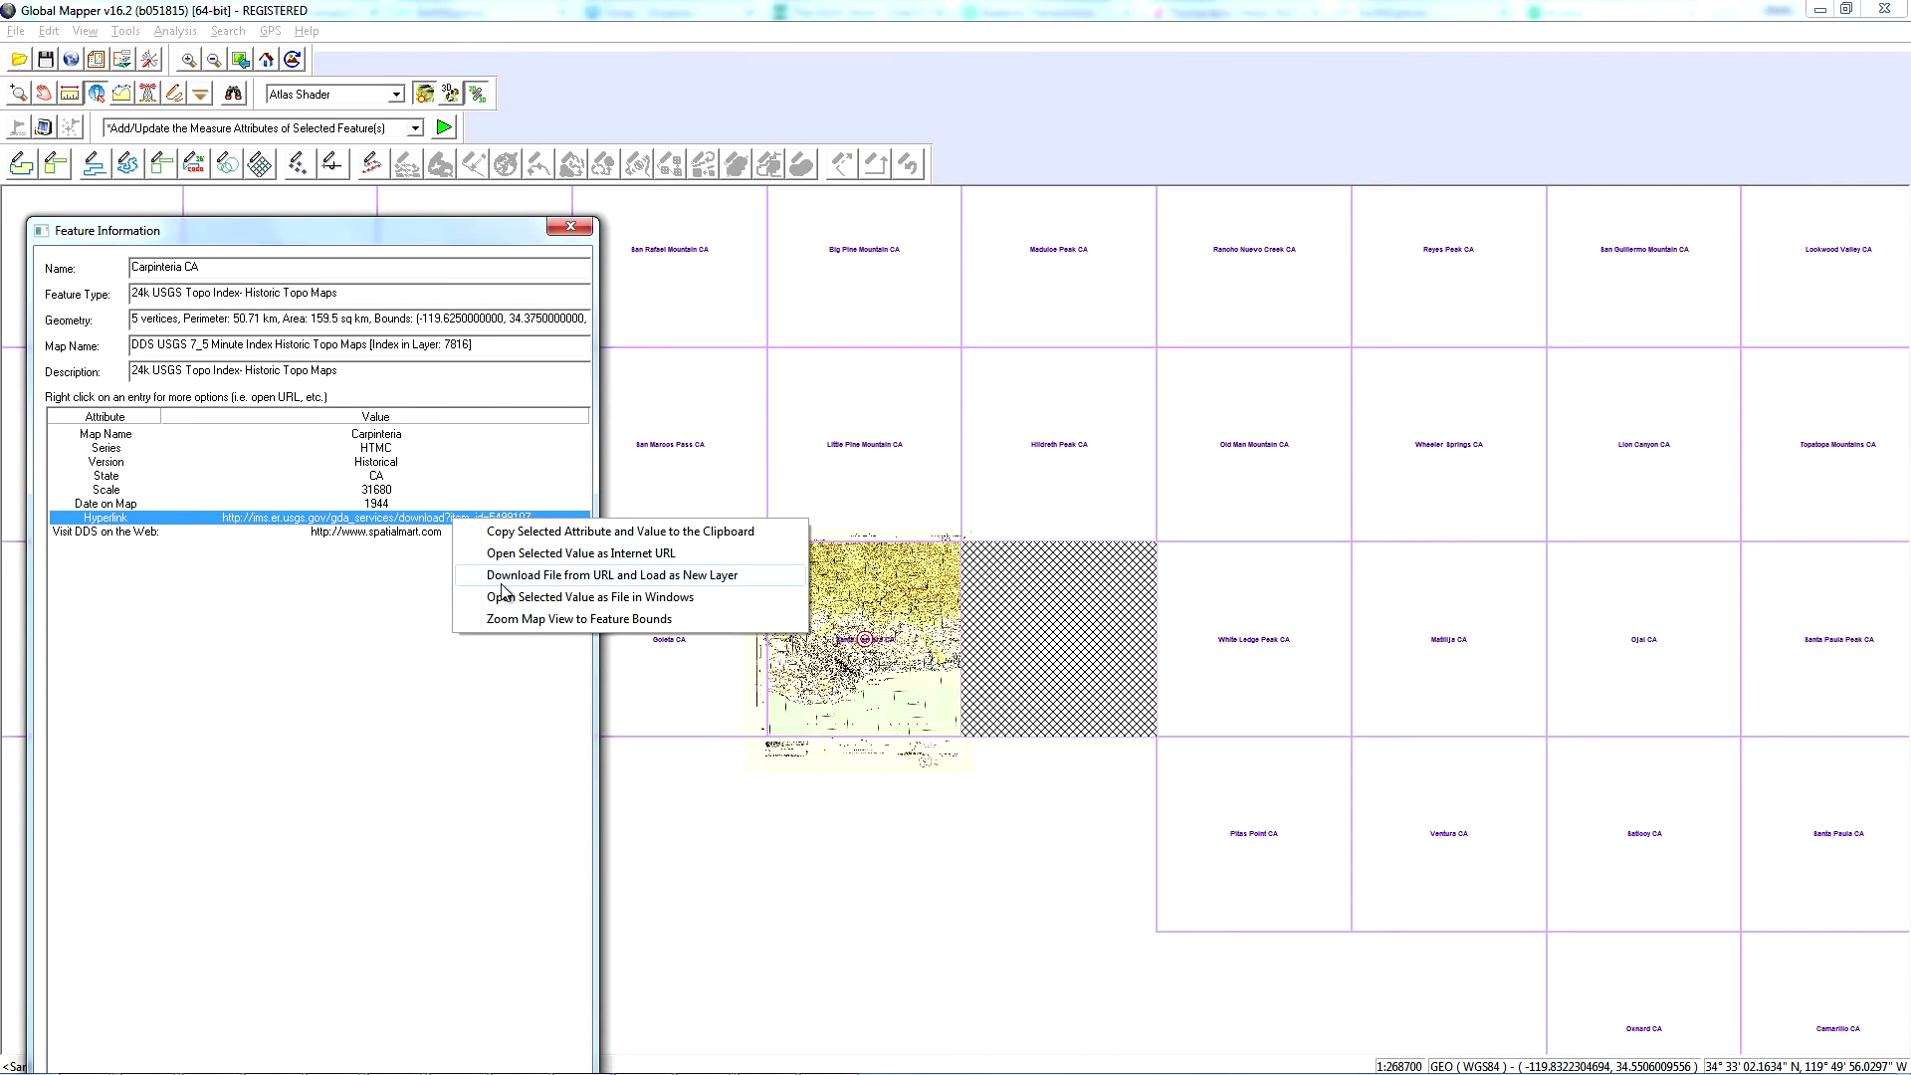
pyautogui.click(568, 229)
pyautogui.click(1128, 694)
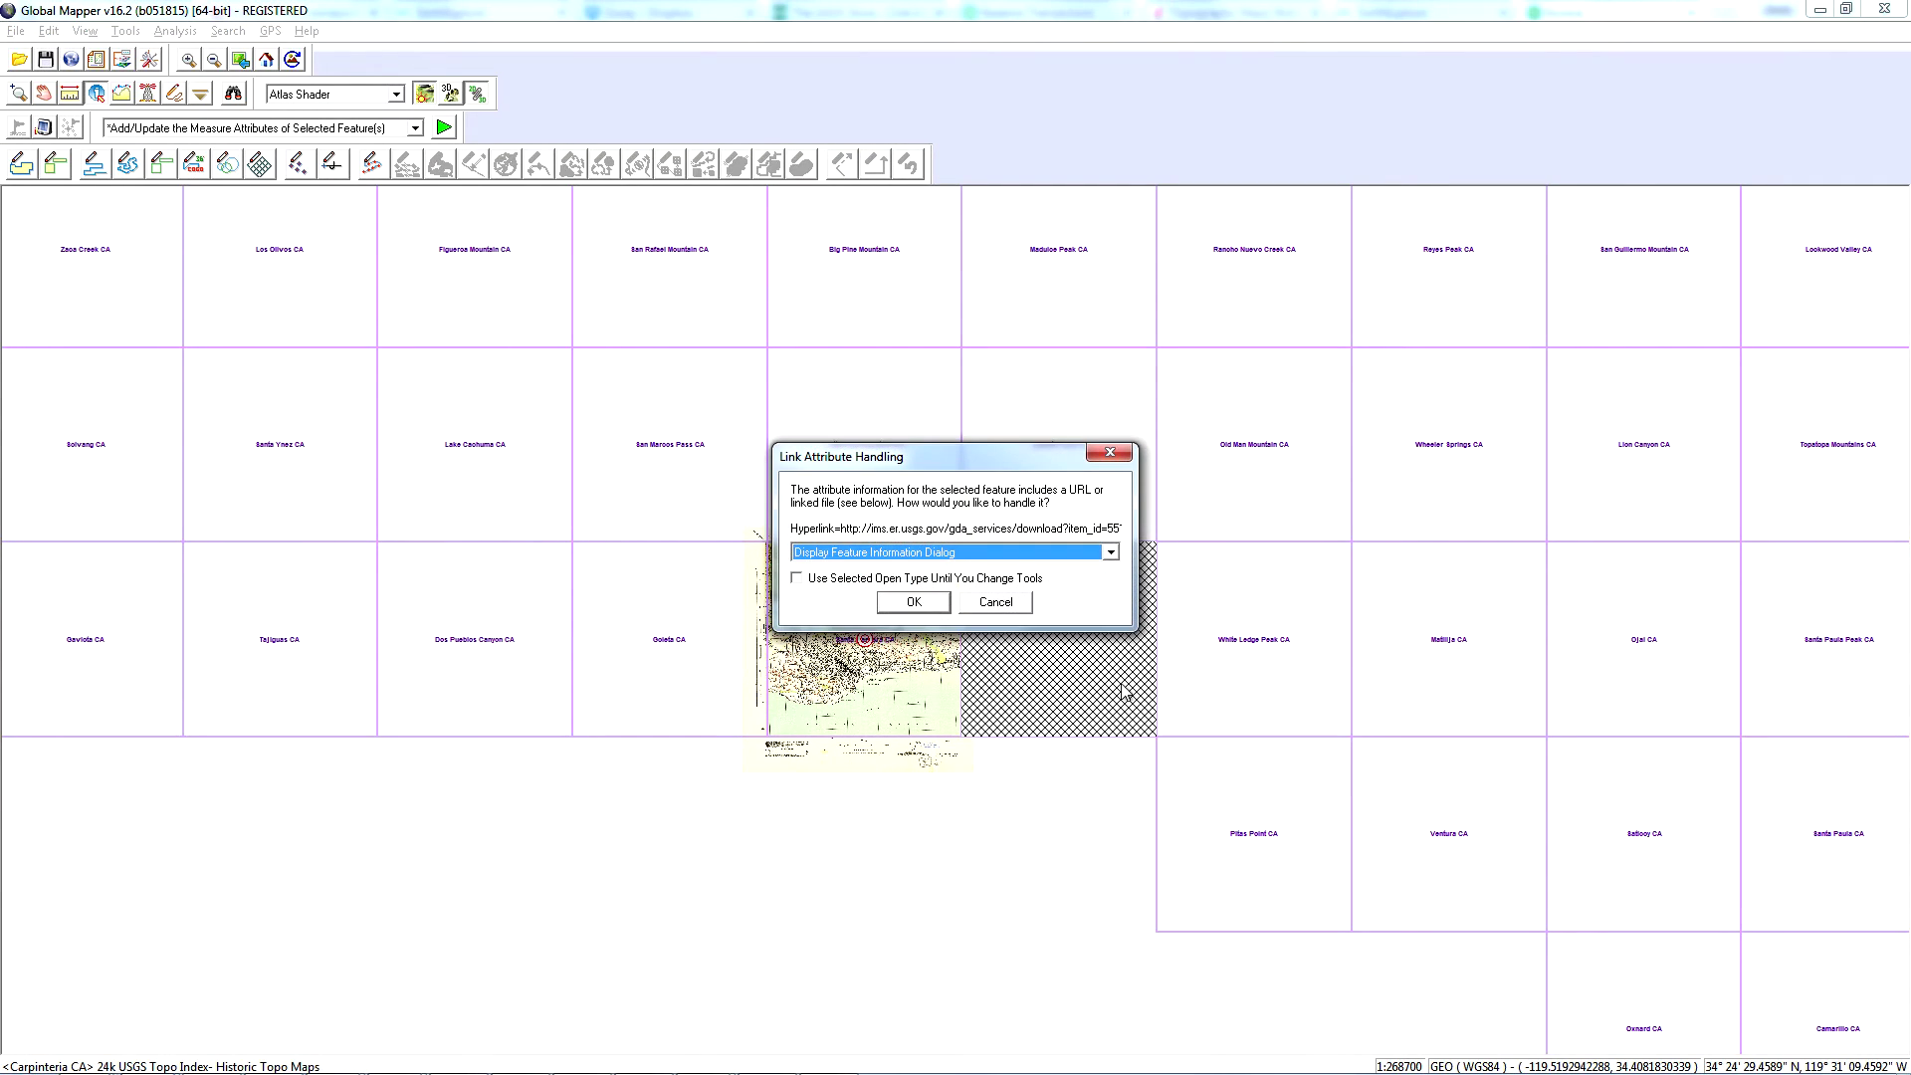
pyautogui.click(929, 605)
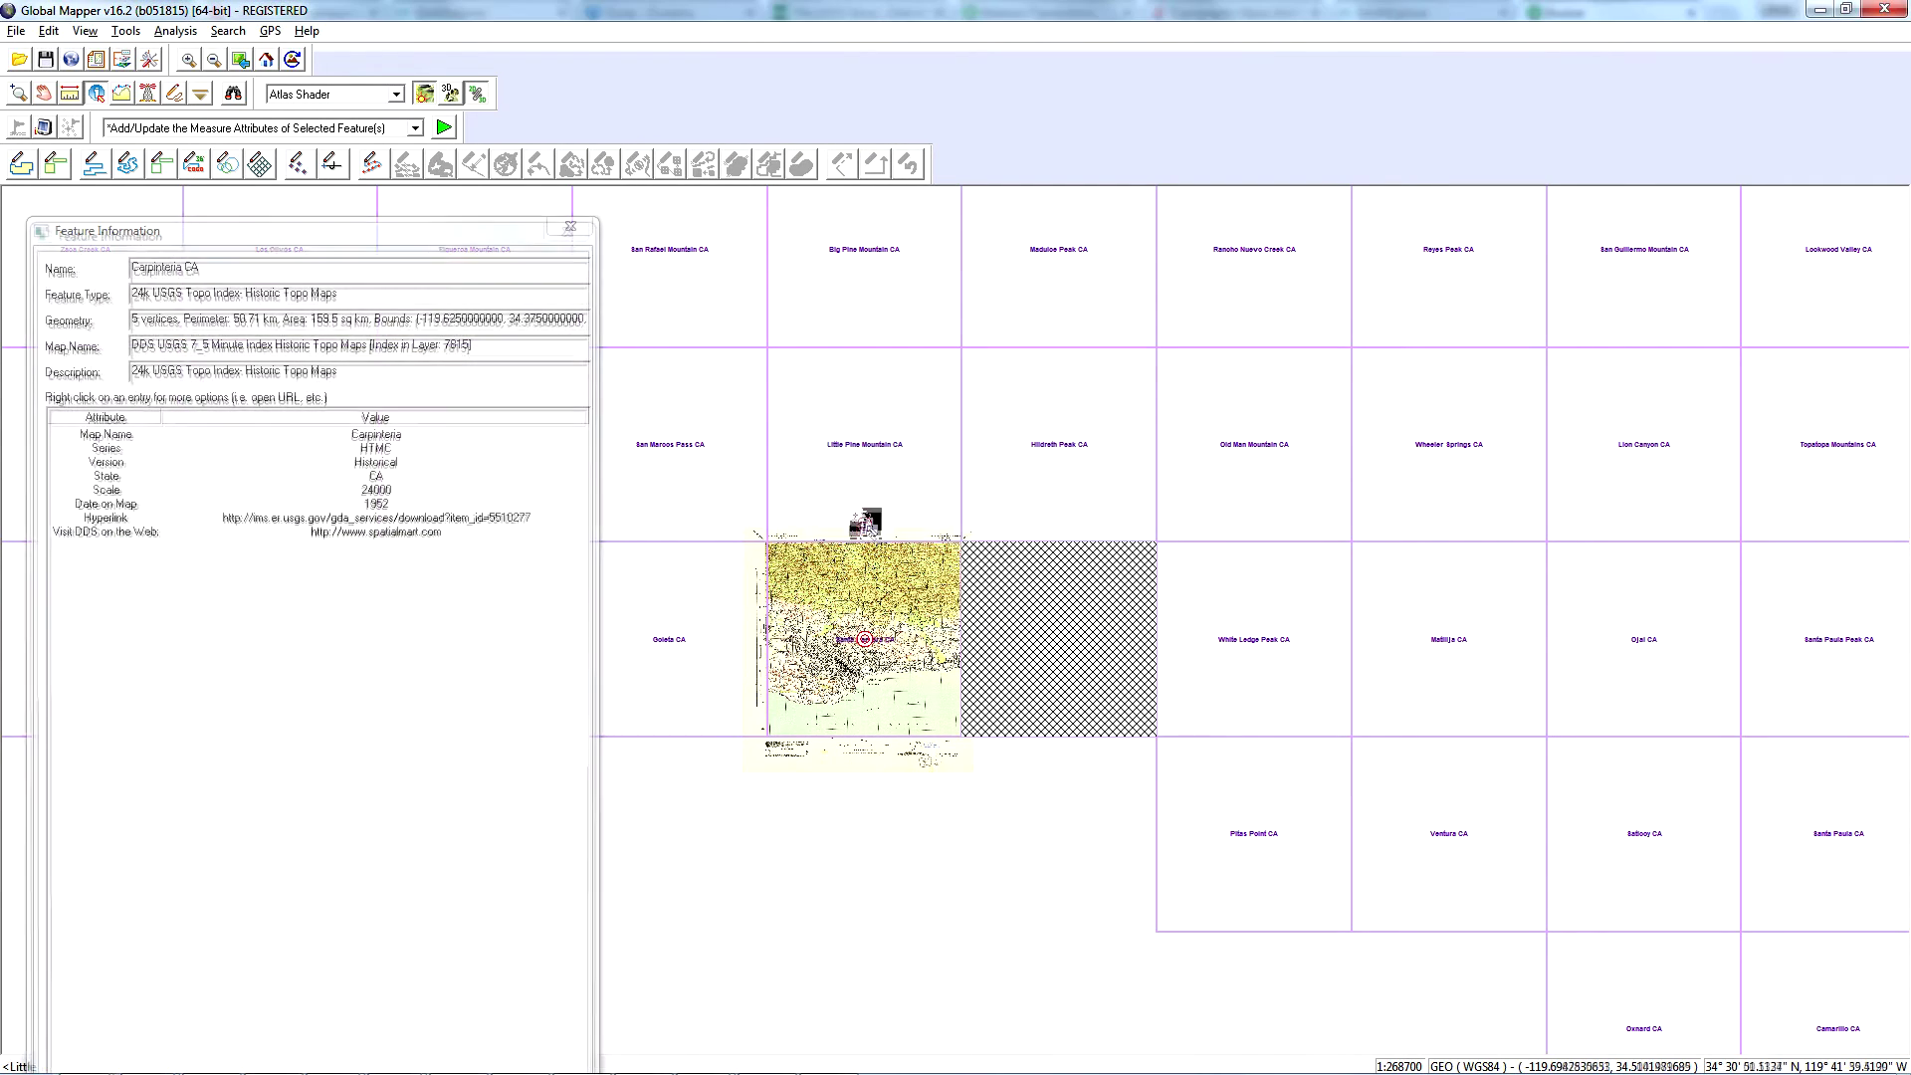
# Keep Display Feature Information Dialog as the link handling until tools change, and reset it by switching to the Digitizer and back to Feature Info
pyautogui.click(1083, 657)
pyautogui.click(880, 582)
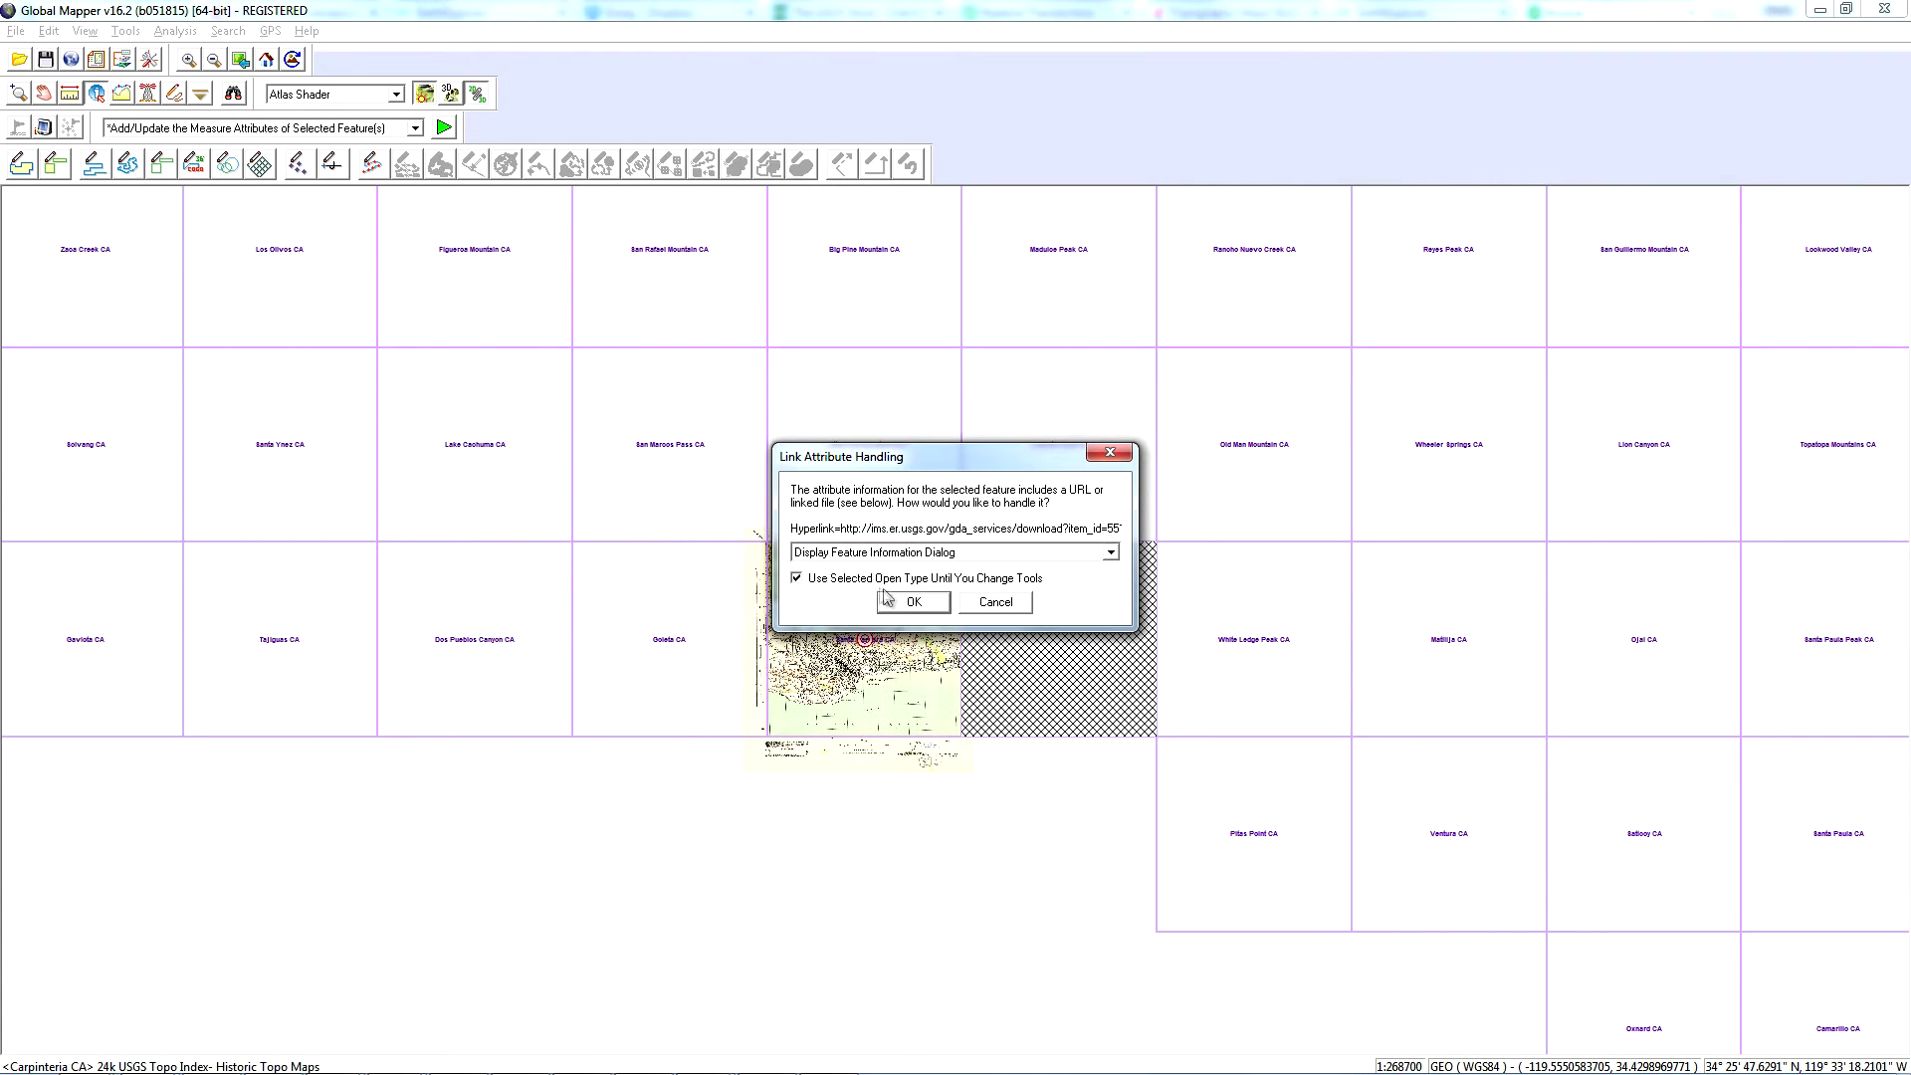
pyautogui.click(925, 604)
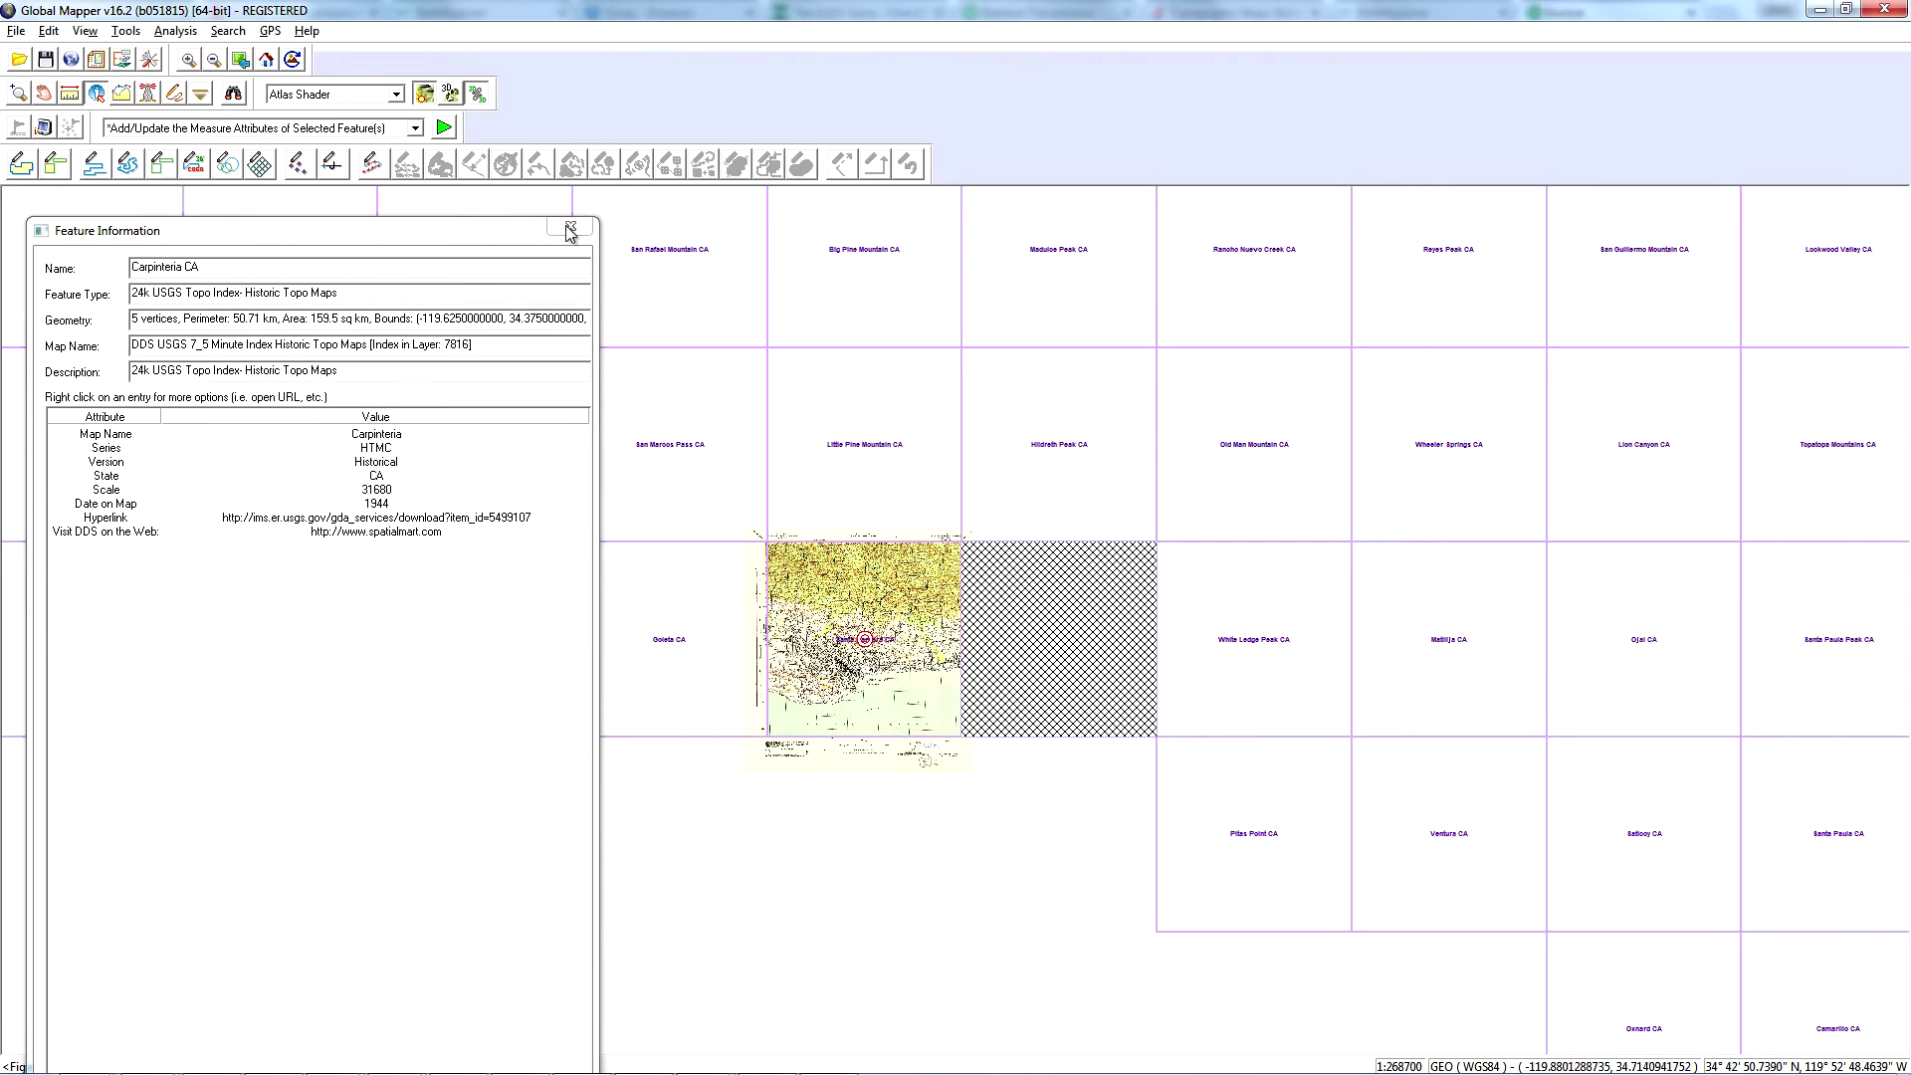
pyautogui.click(177, 94)
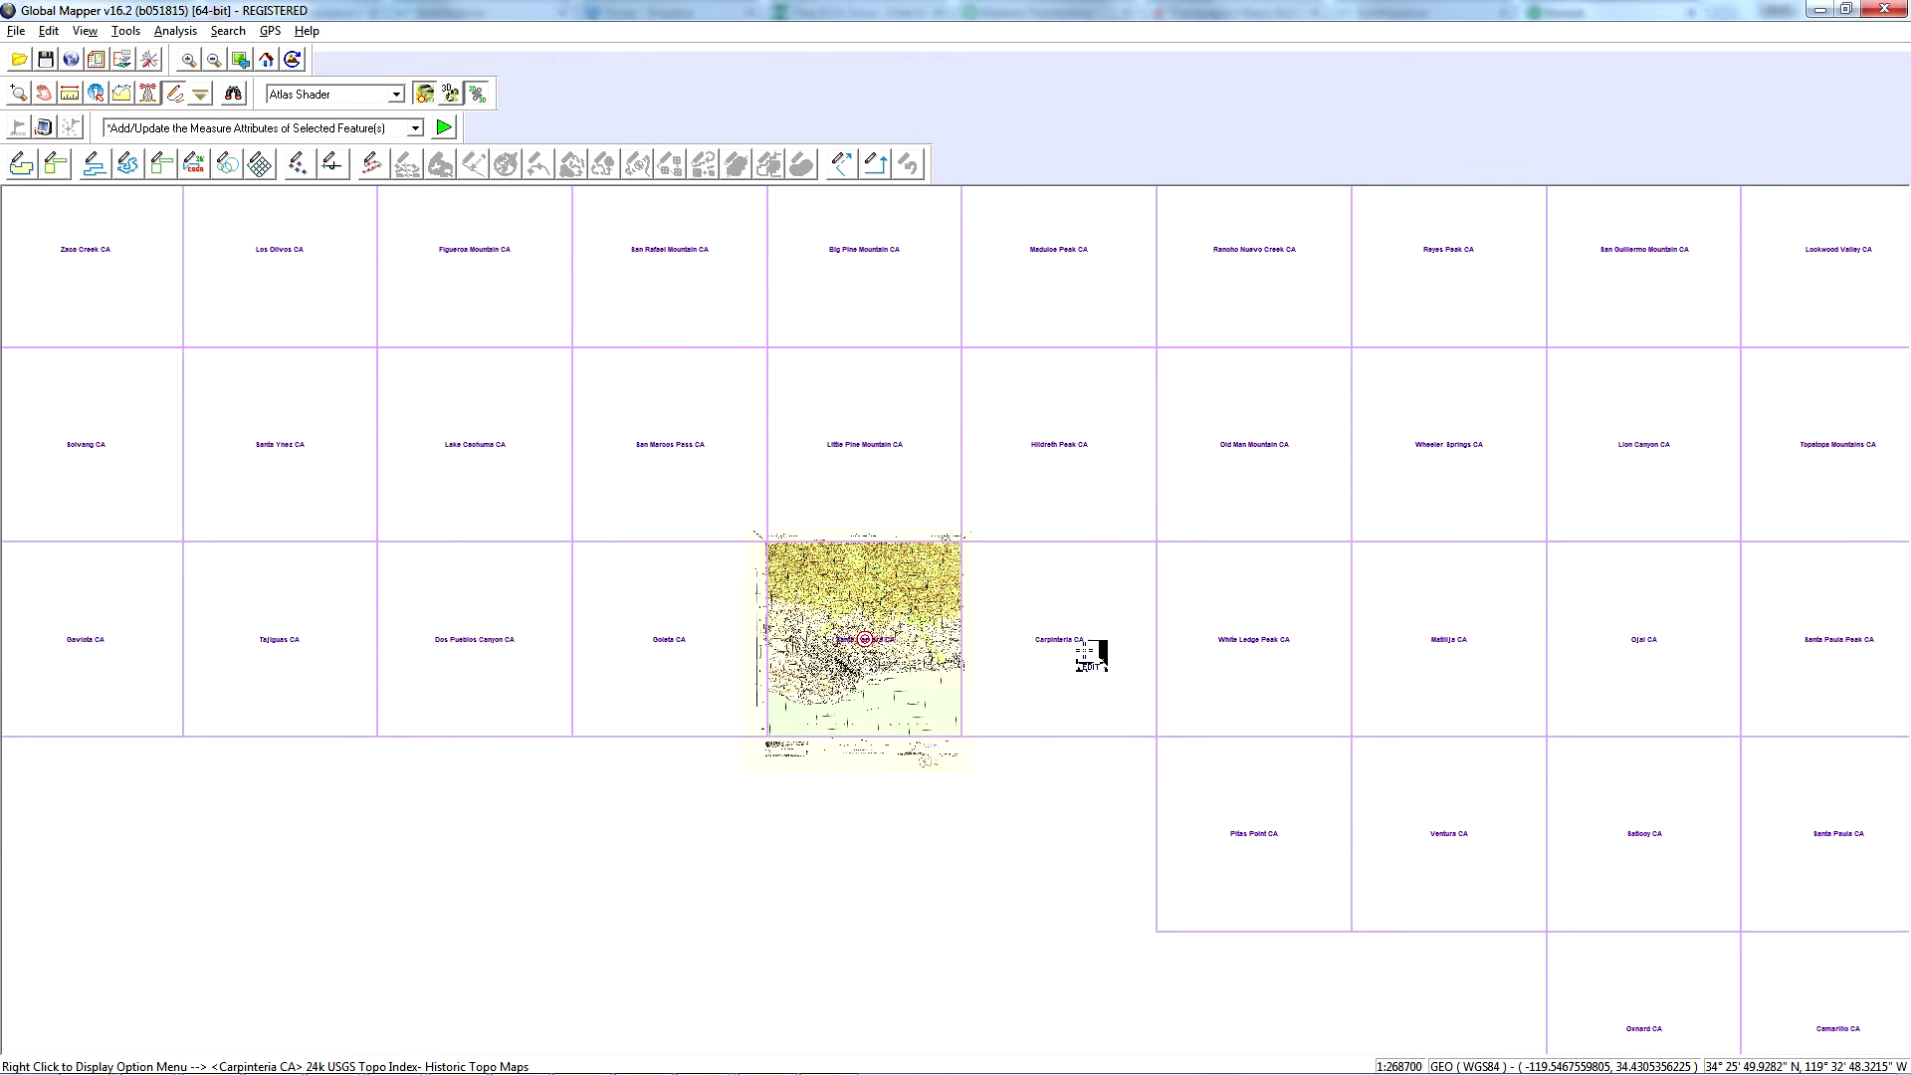
pyautogui.click(1088, 657)
pyautogui.press('Escape')
pyautogui.click(95, 93)
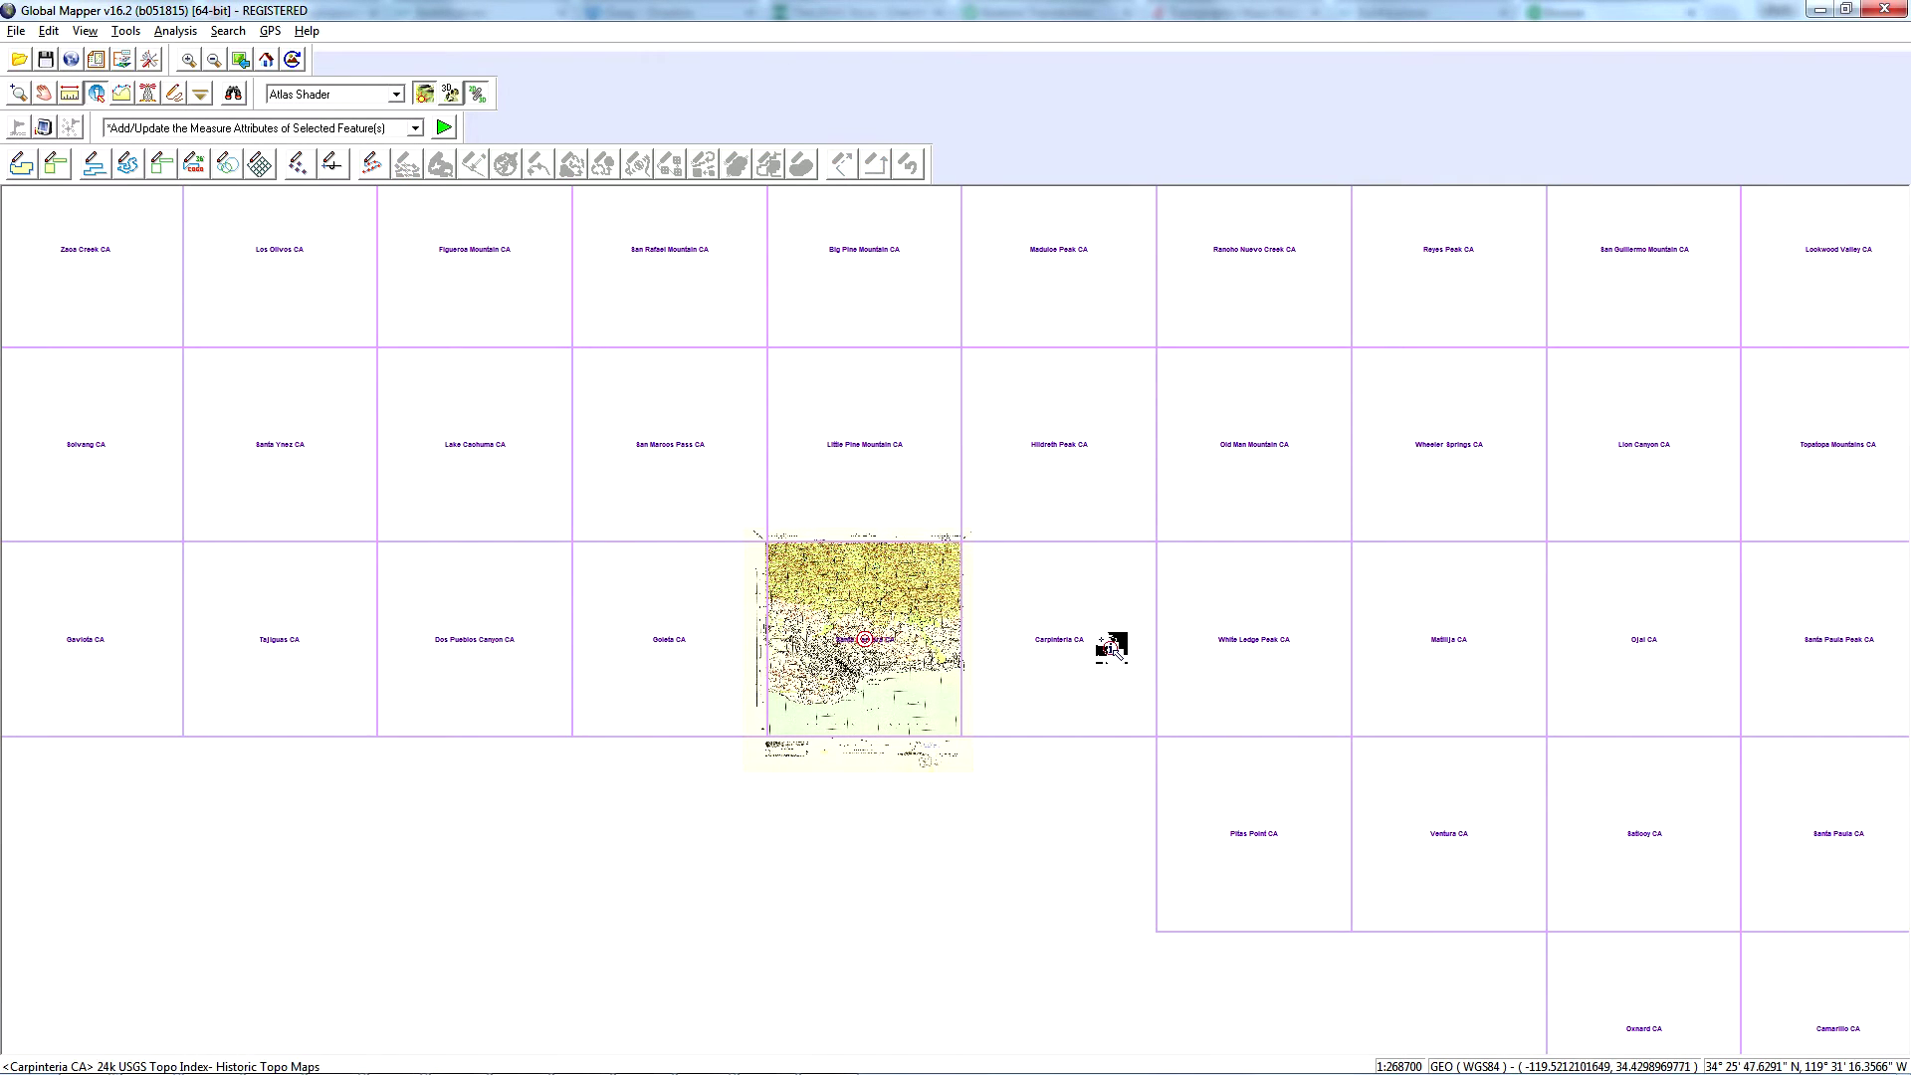
# Open the Carpinteria CA feature information, using Display Feature Information Dialog as the link handling until tools change
pyautogui.click(1122, 653)
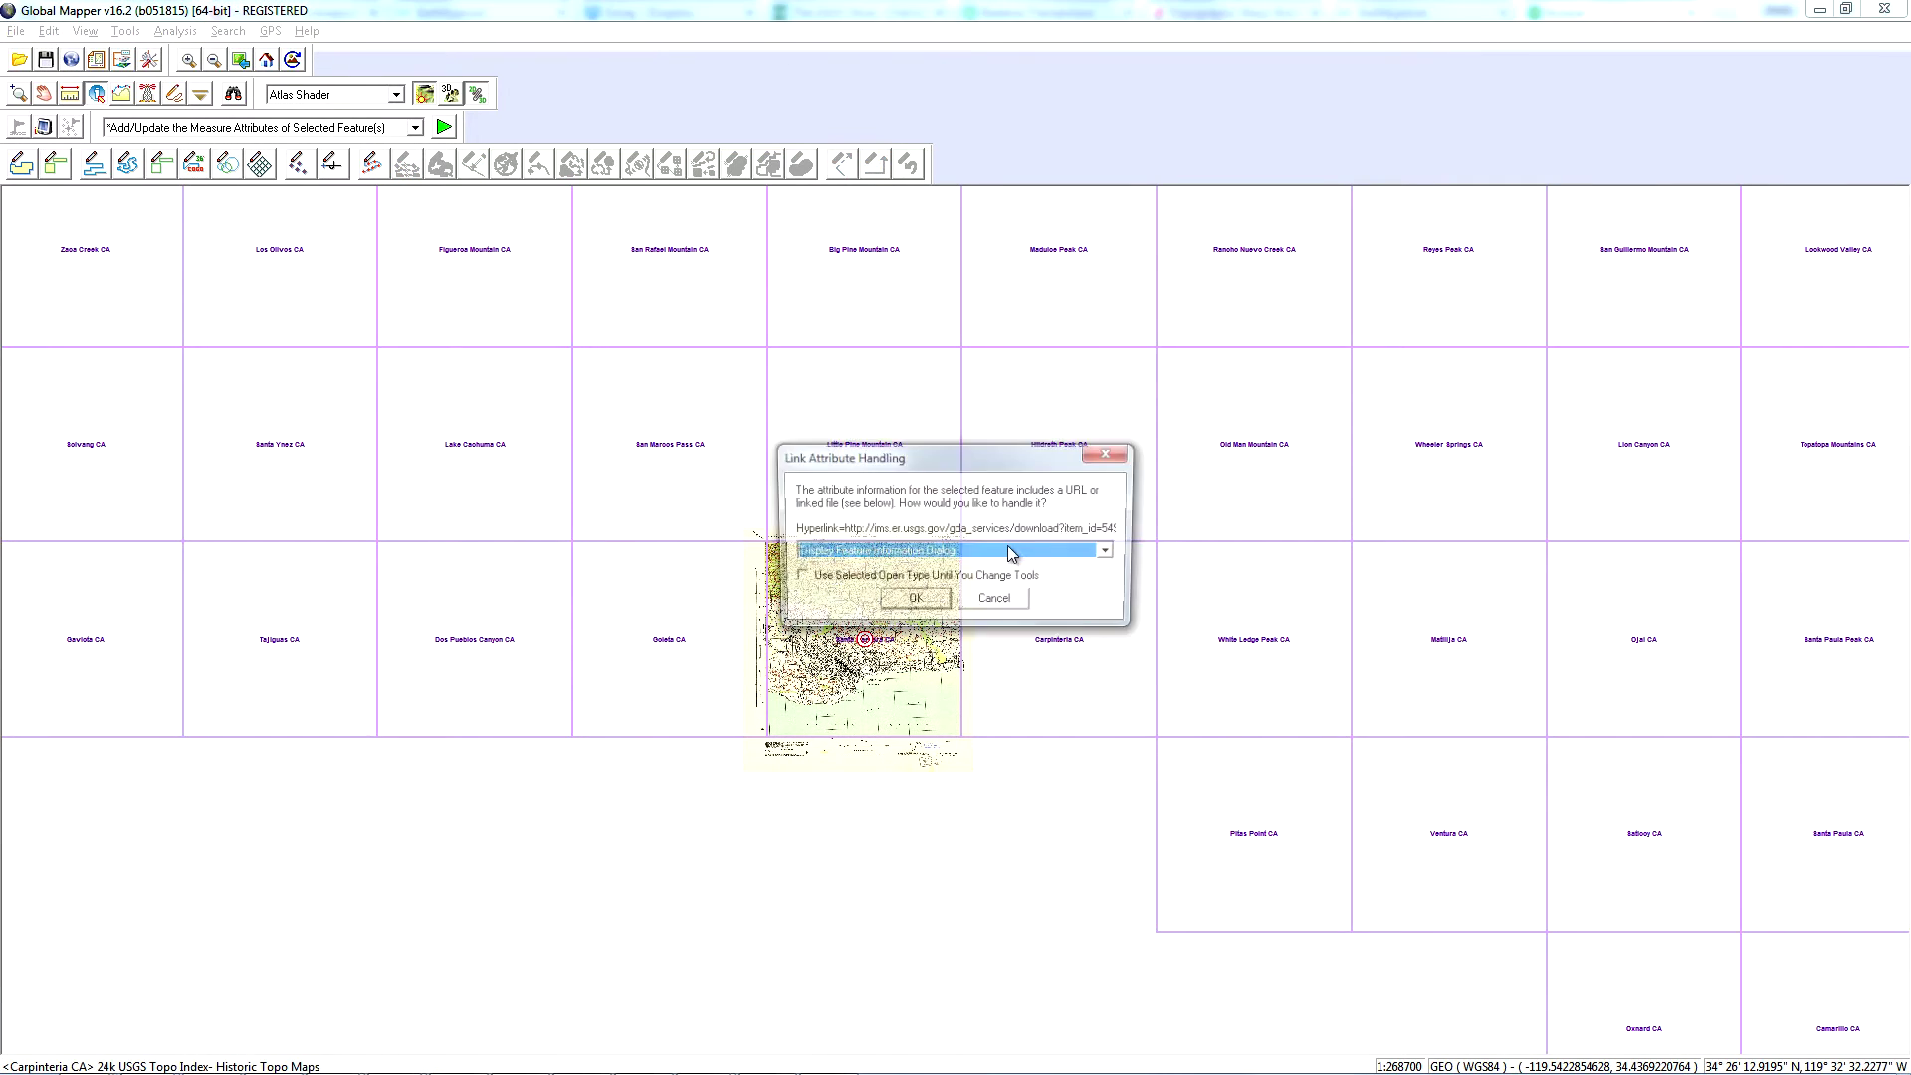
pyautogui.click(806, 580)
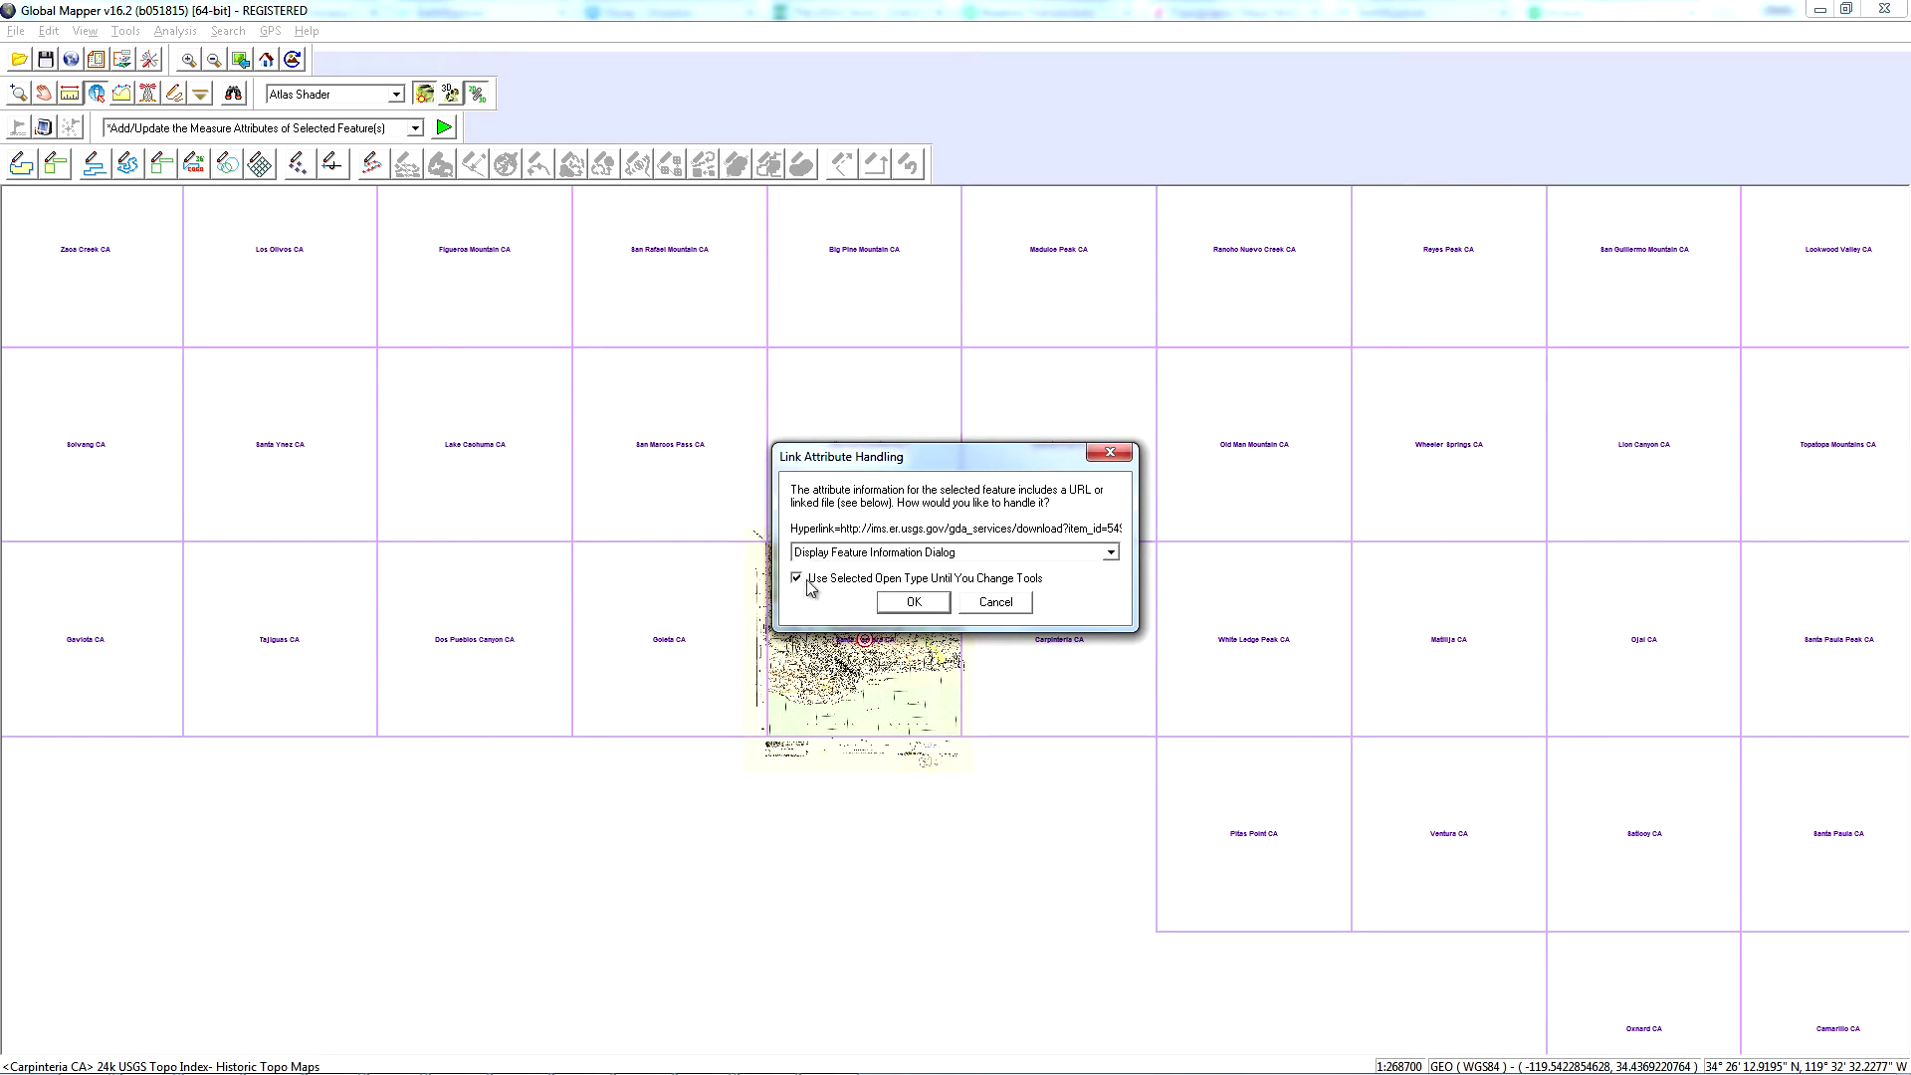
pyautogui.click(912, 602)
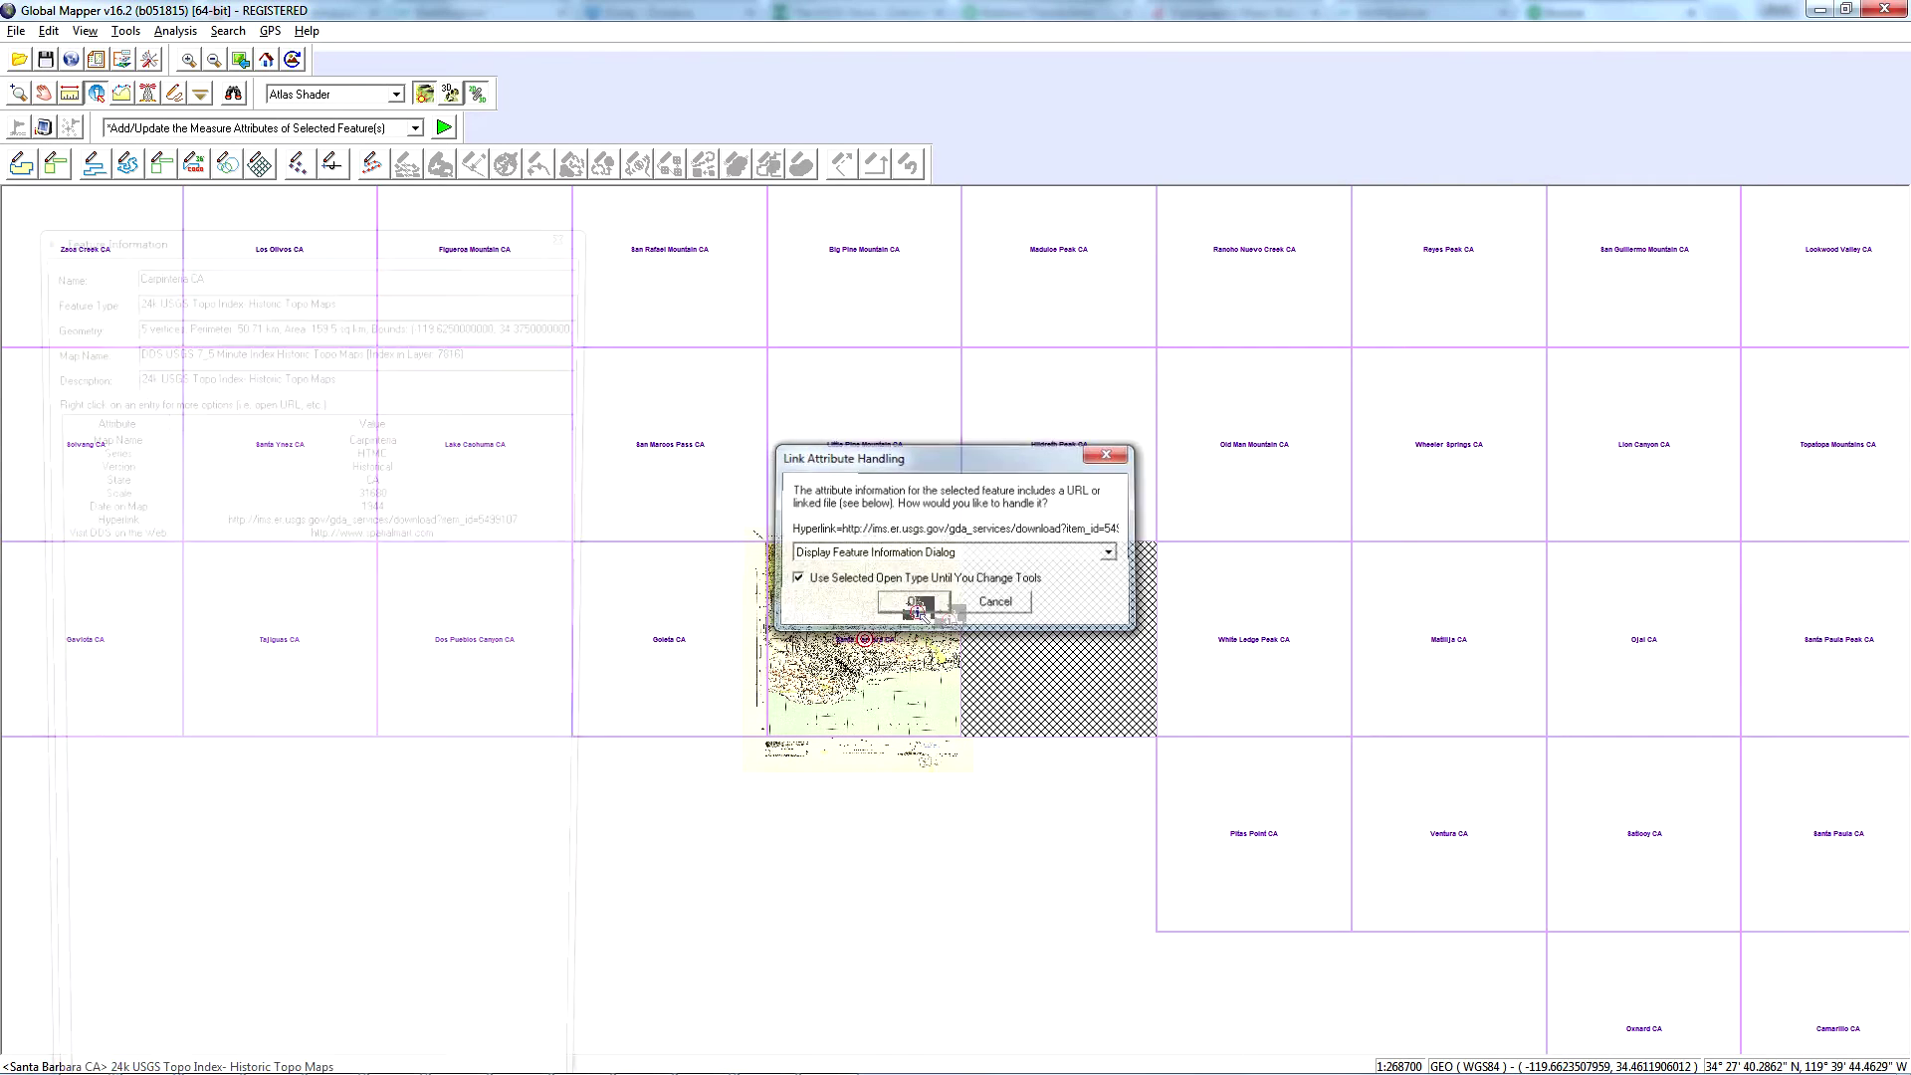
# Cycle through the overlapping Carpinteria CA features, comparing their scale, map date and hyperlink, and close the feature information
pyautogui.click(1080, 657)
pyautogui.click(1040, 632)
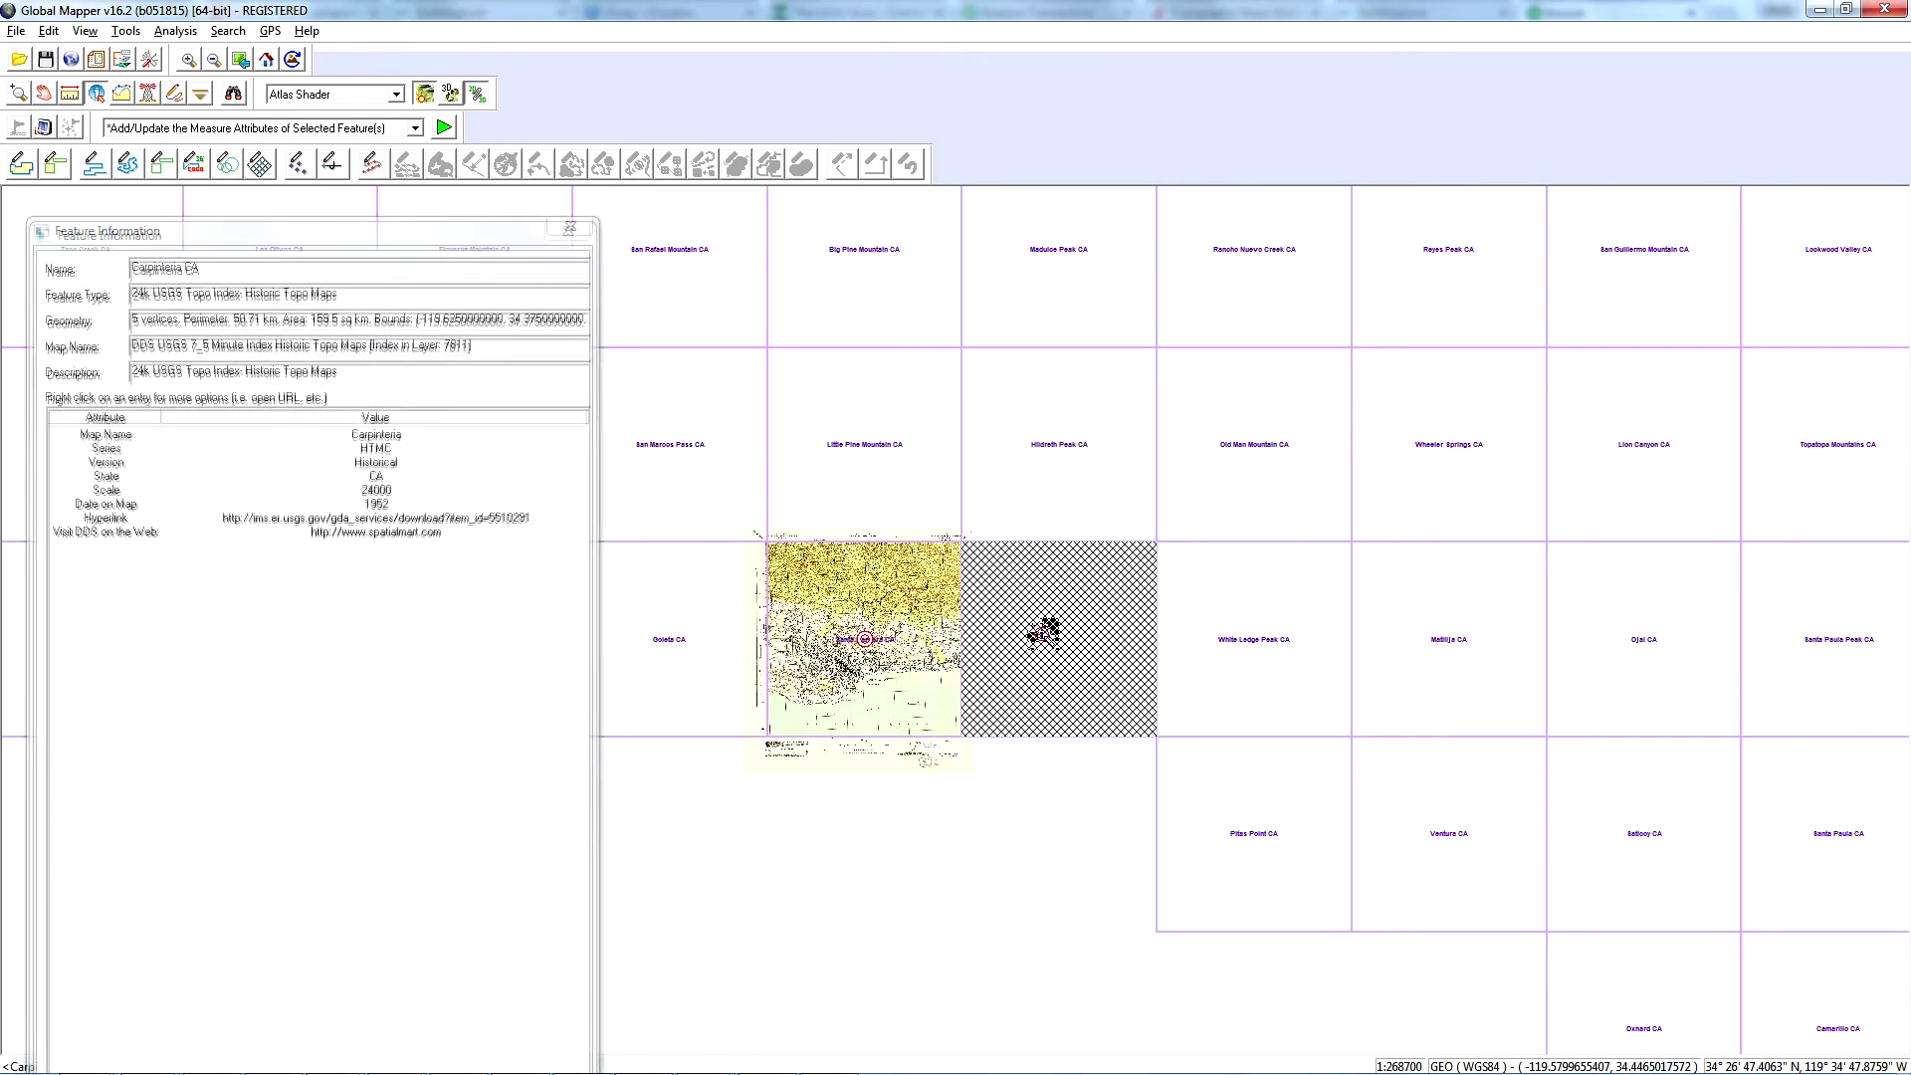
pyautogui.click(1045, 631)
pyautogui.click(1045, 631)
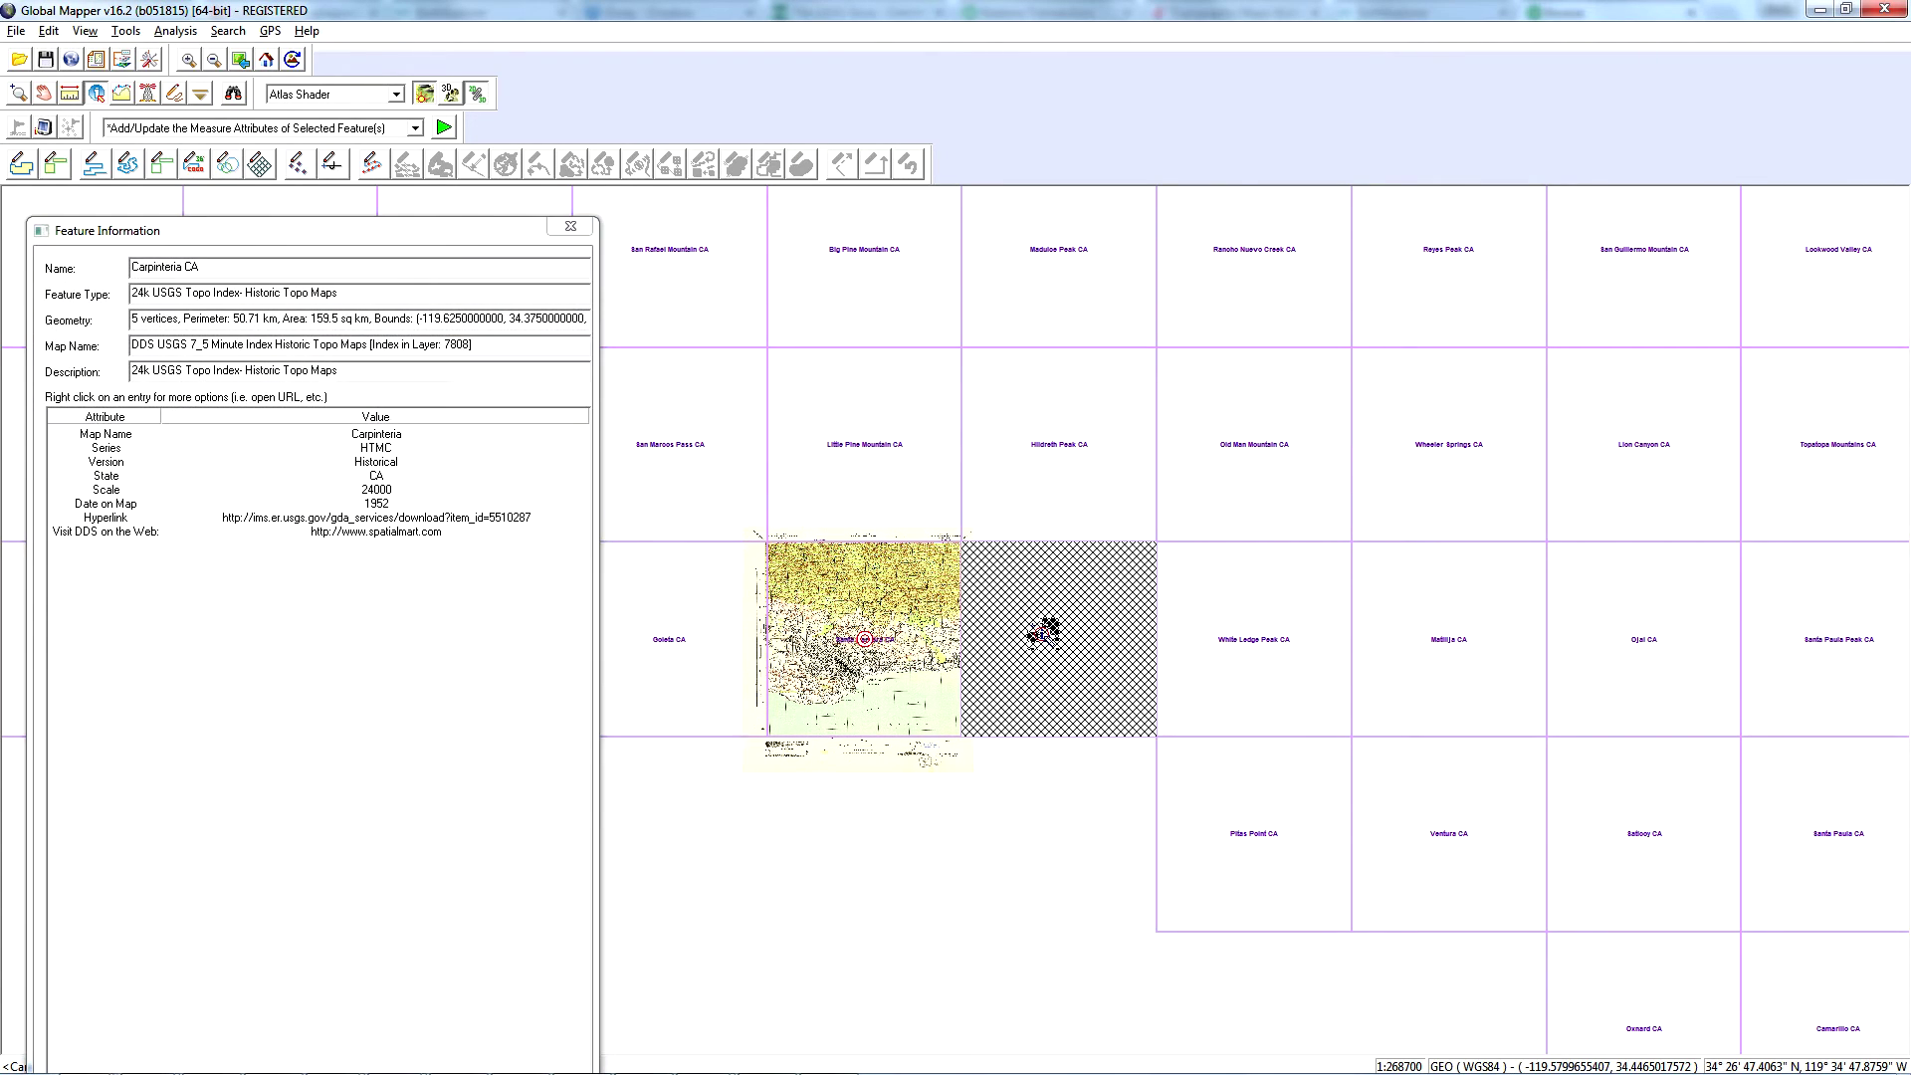
pyautogui.click(1045, 631)
pyautogui.click(1046, 631)
pyautogui.click(570, 226)
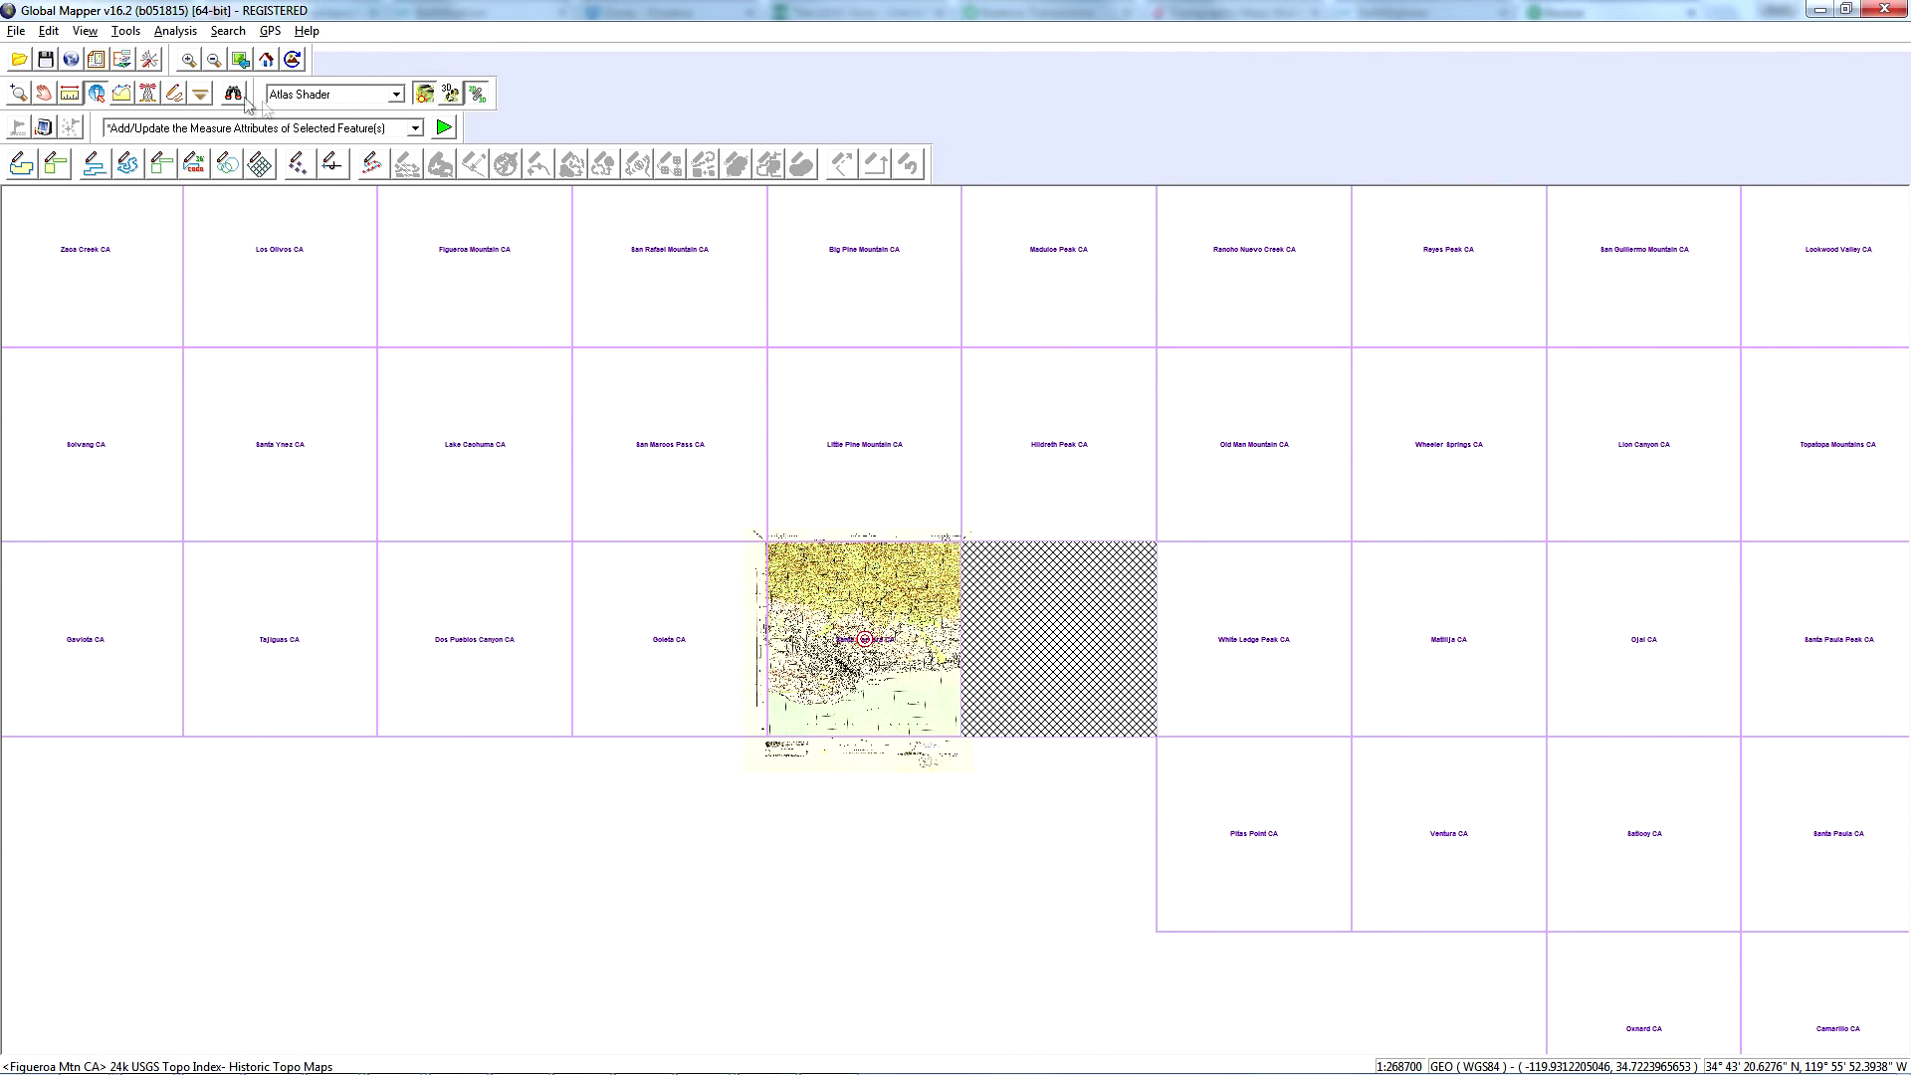
# Try to load the web files of the nine index quadrangles from Los Olivos to Goleta into the D: drive's a folder
pyautogui.moveTo(346, 252); pyautogui.dragTo(674, 631)
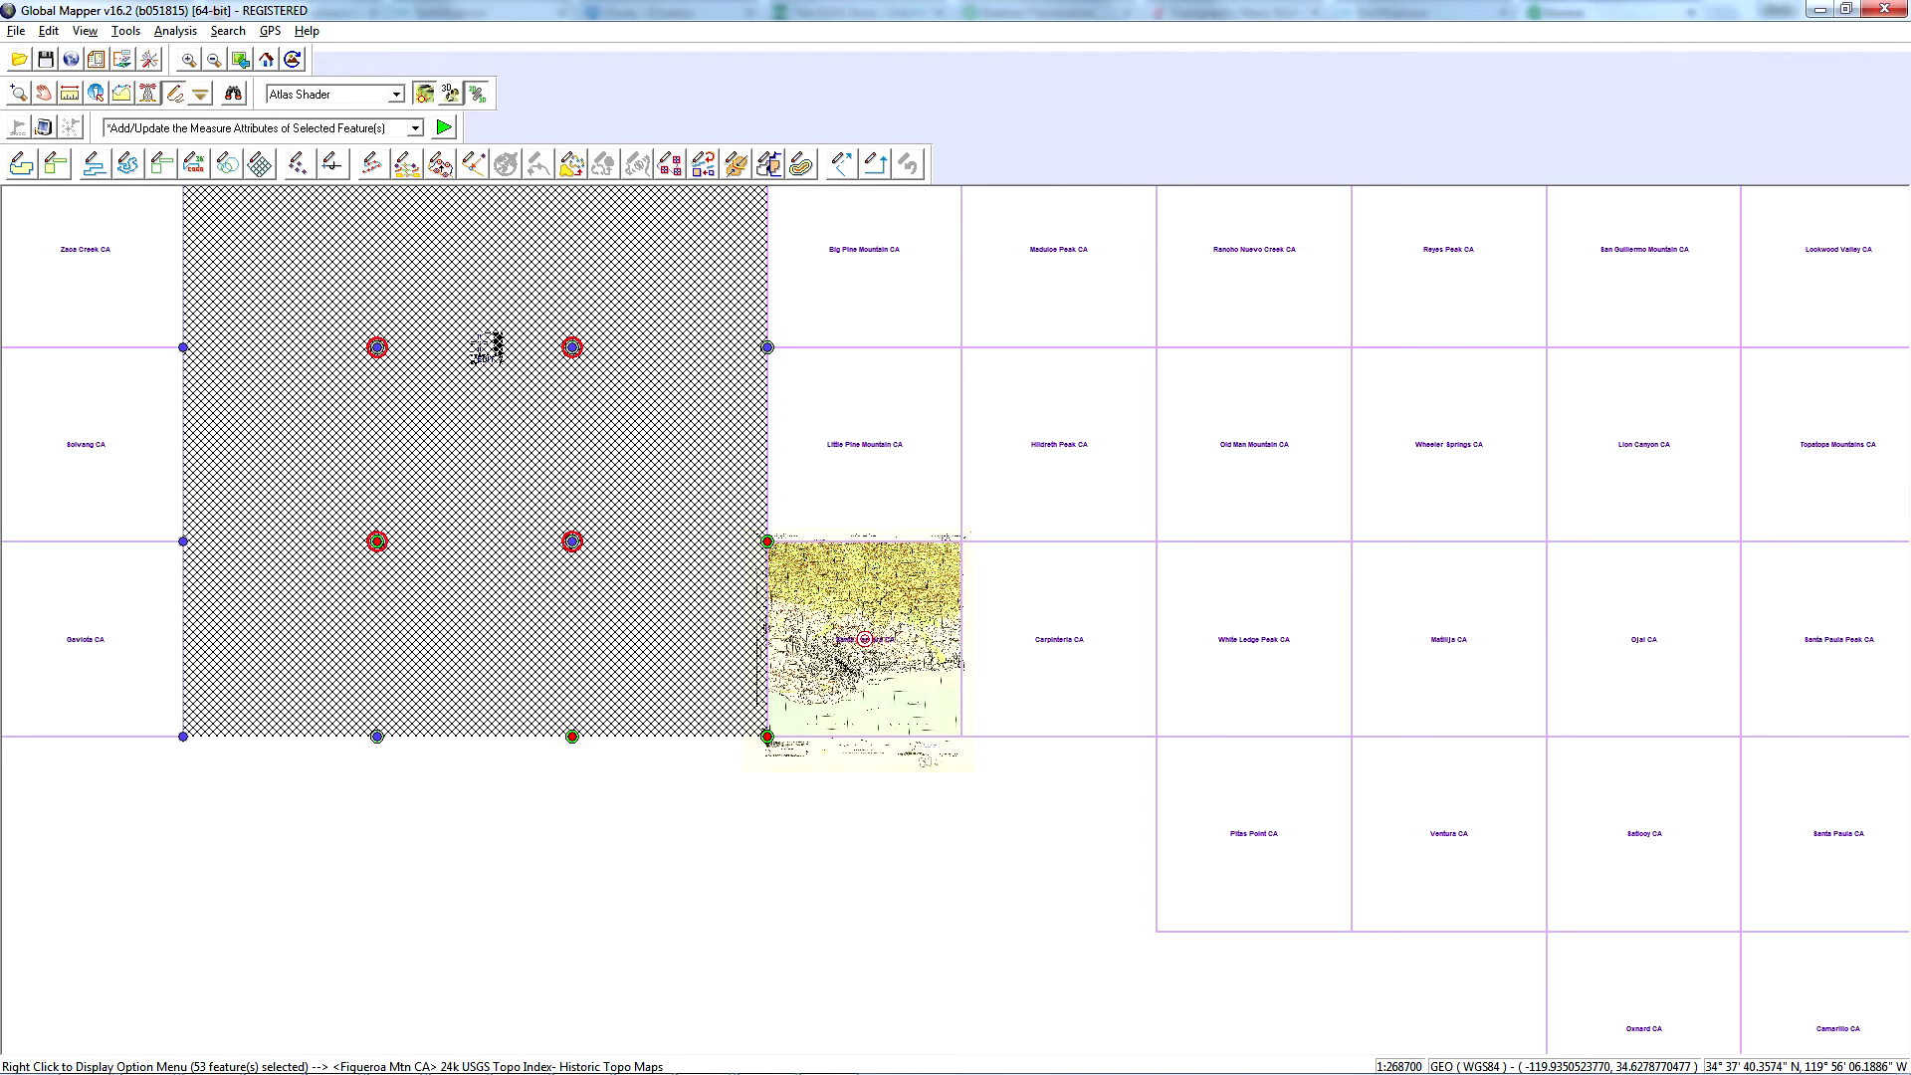
pyautogui.rightClick(486, 347)
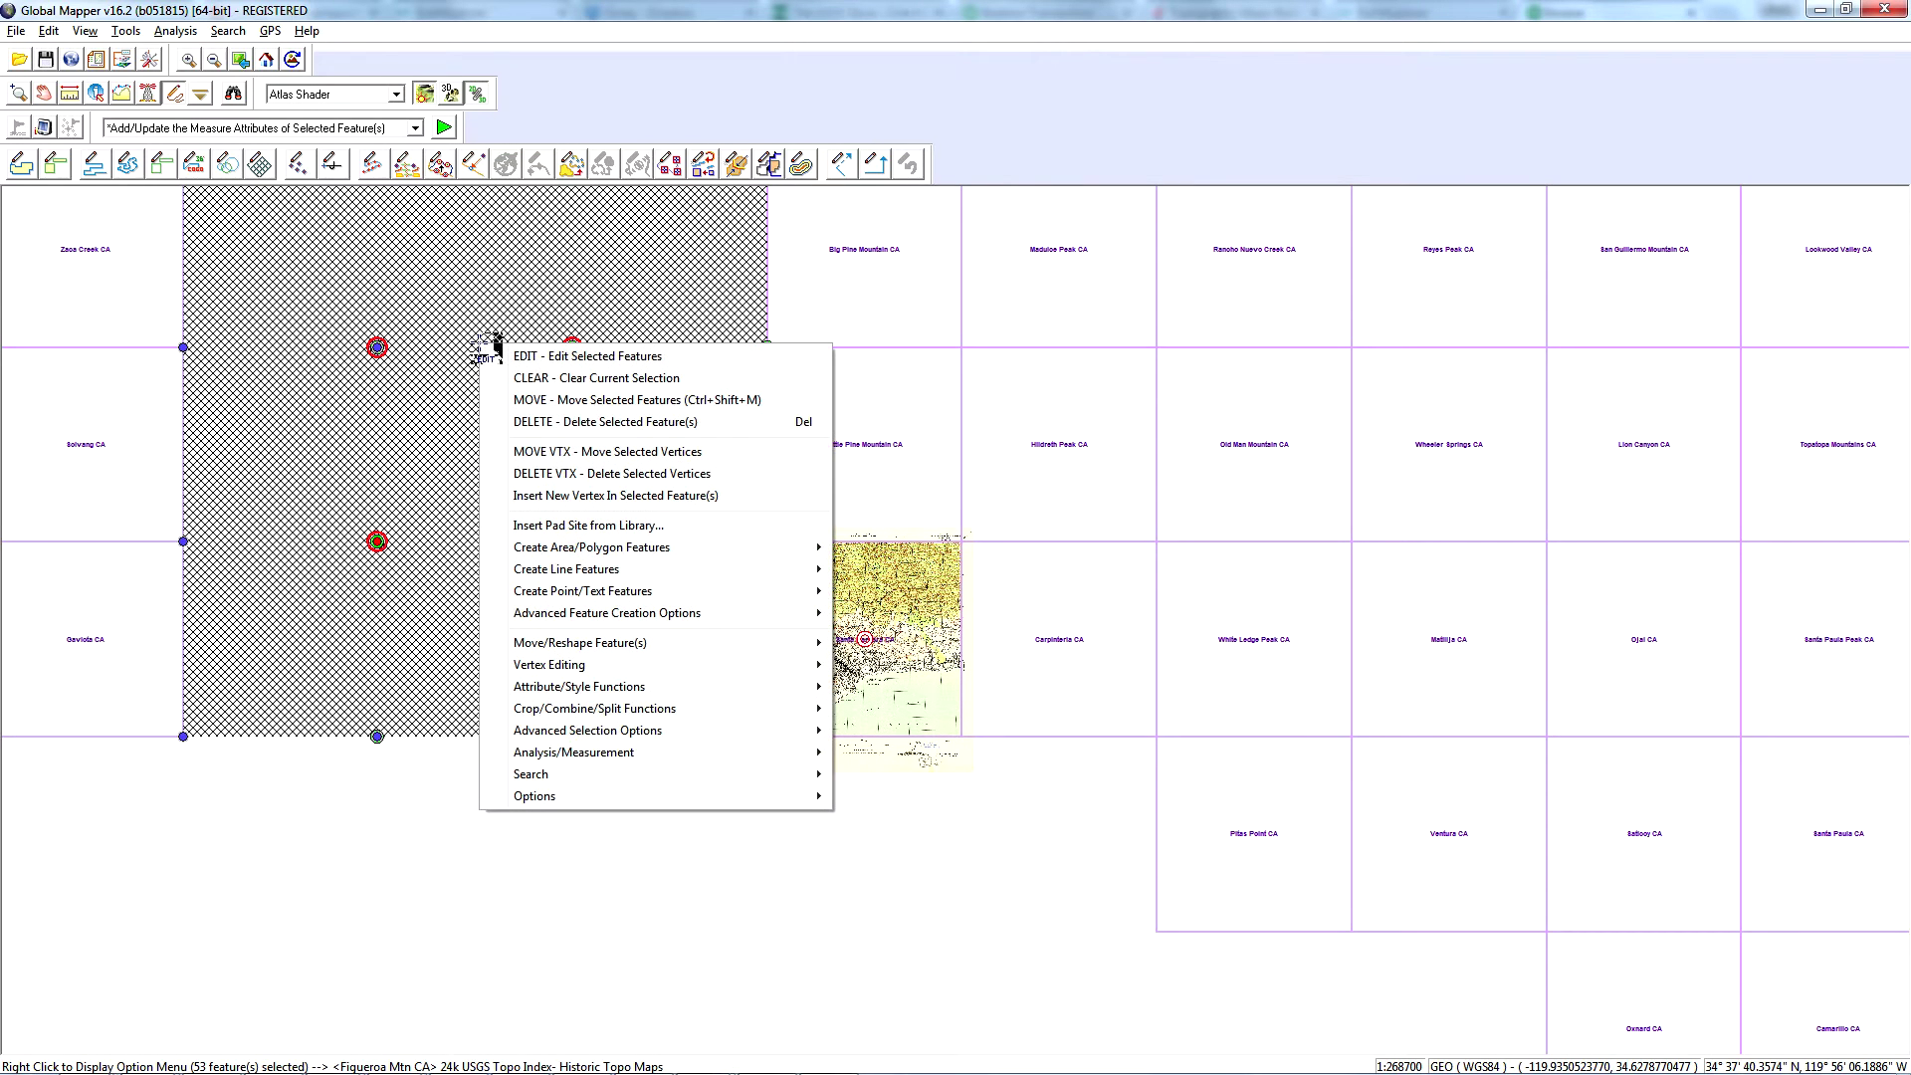
pyautogui.moveTo(647, 686)
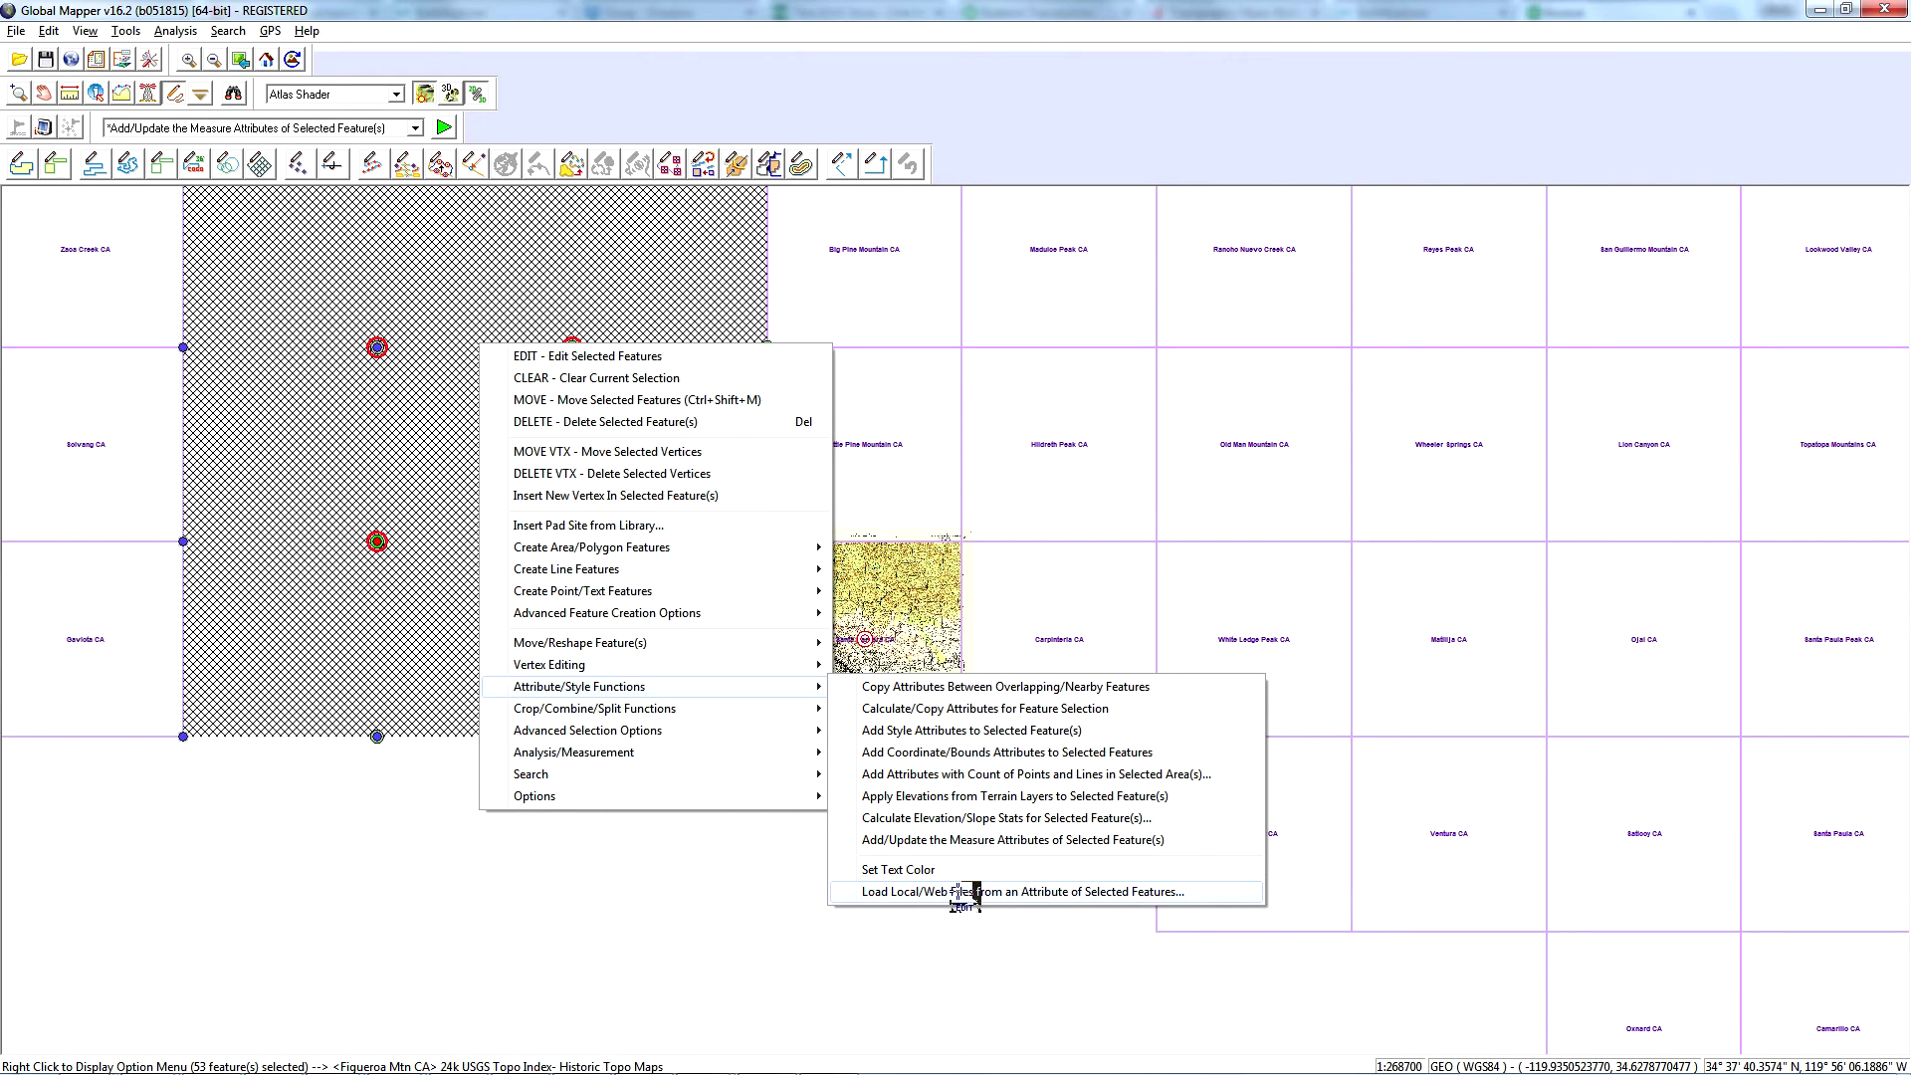
pyautogui.click(963, 892)
pyautogui.click(858, 553)
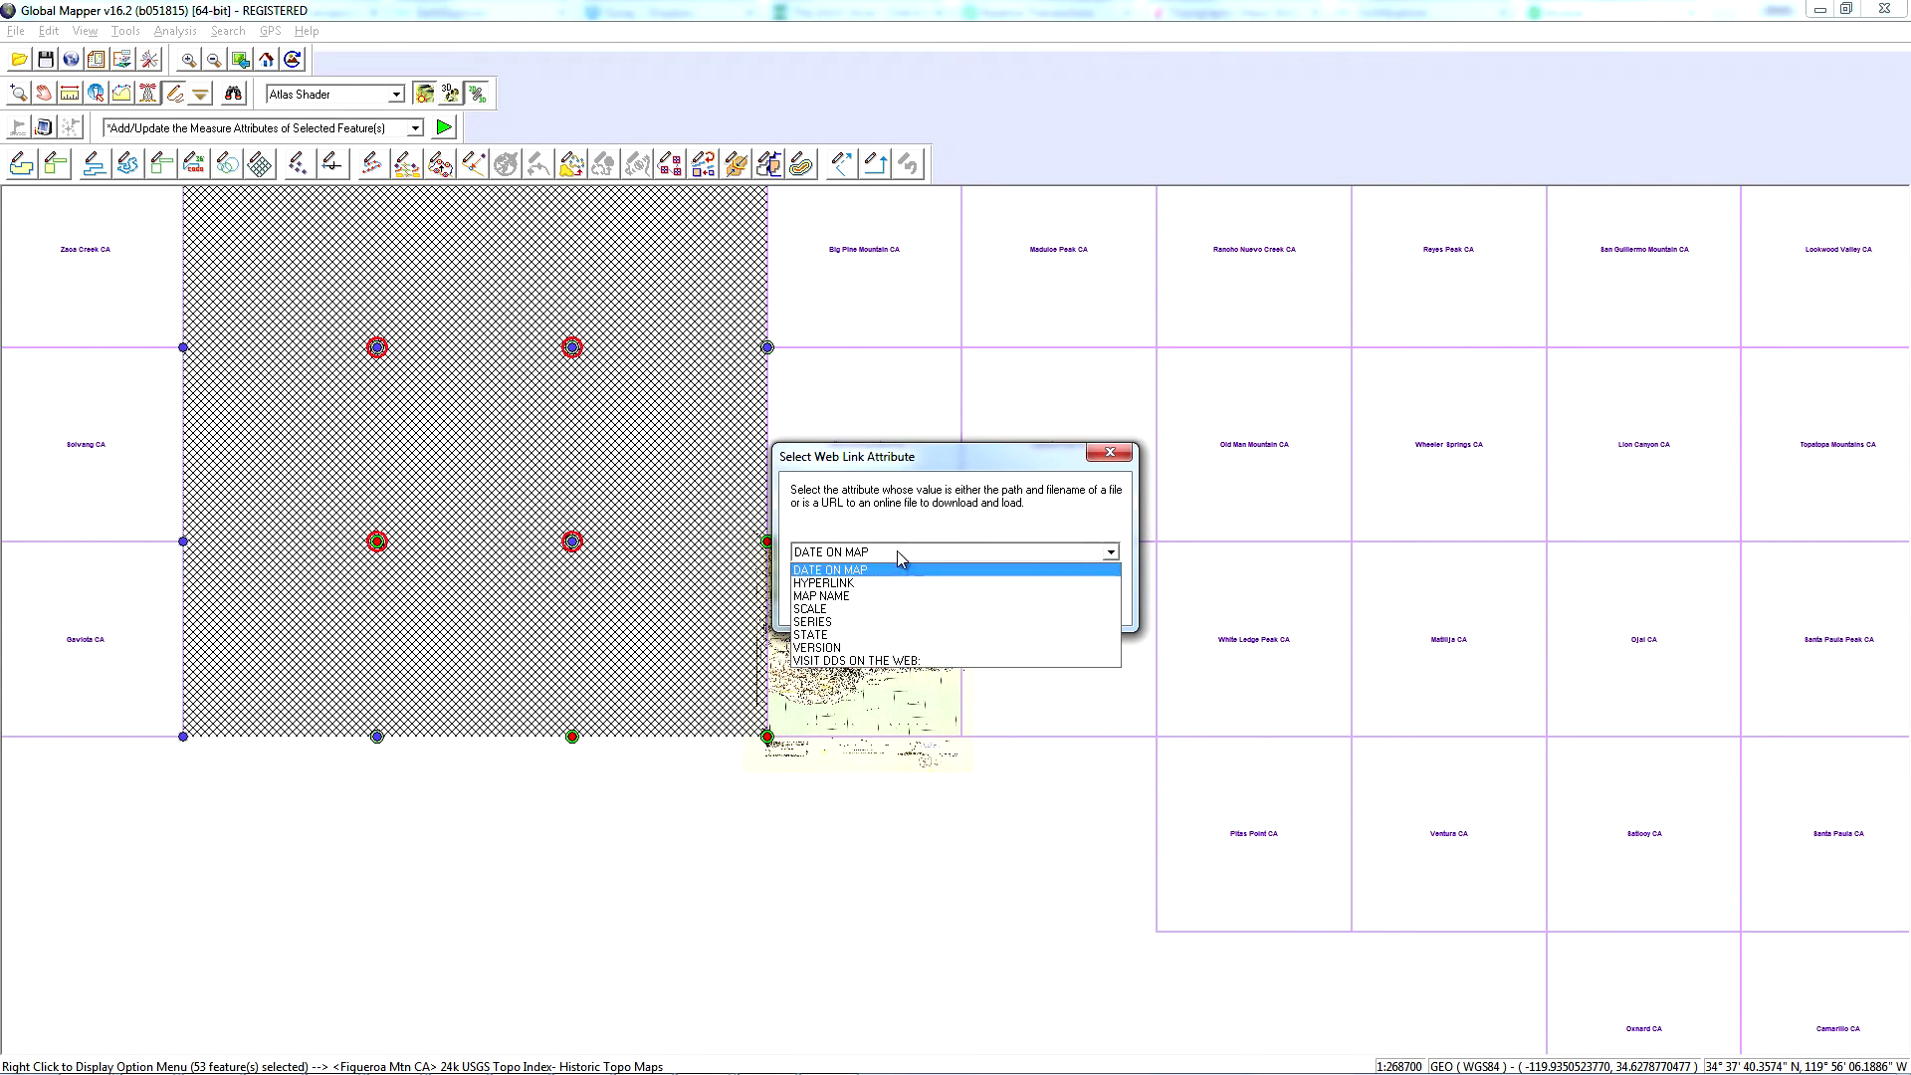
pyautogui.click(896, 570)
pyautogui.click(942, 608)
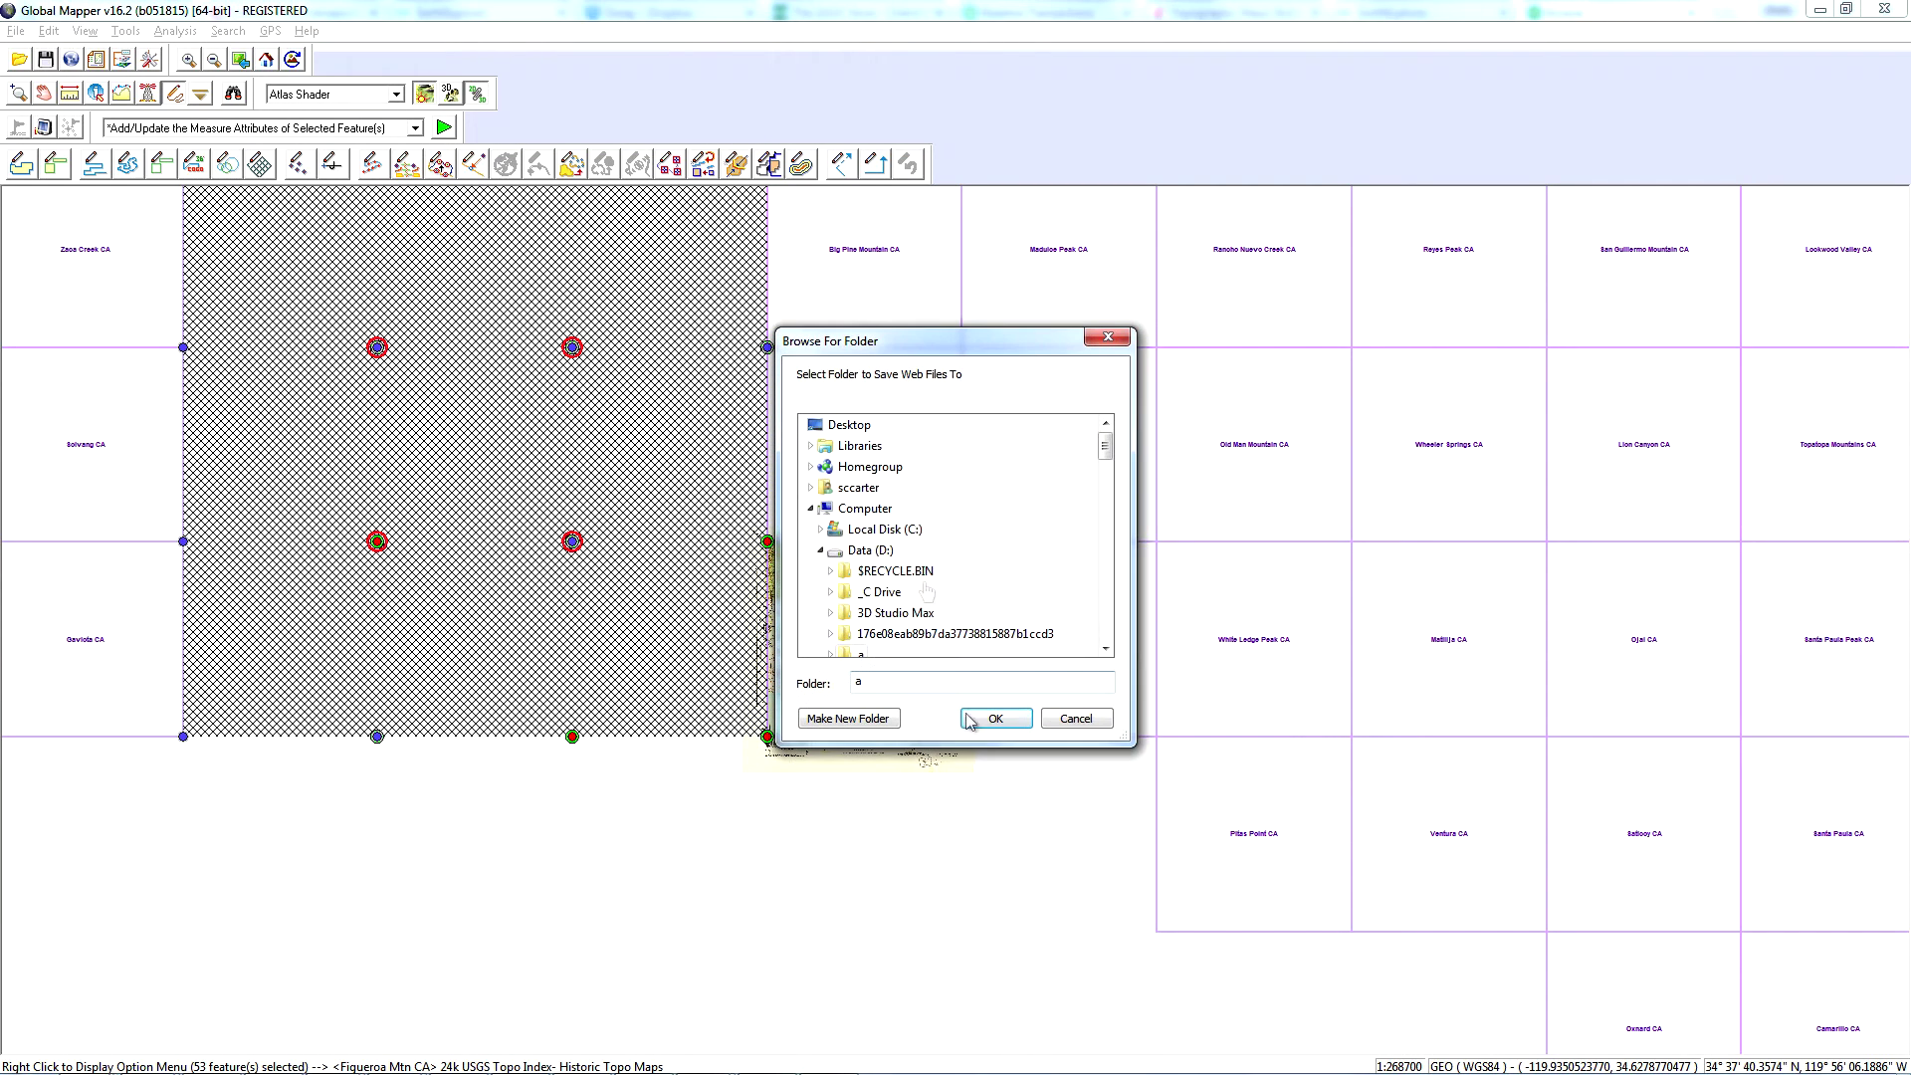
pyautogui.click(862, 652)
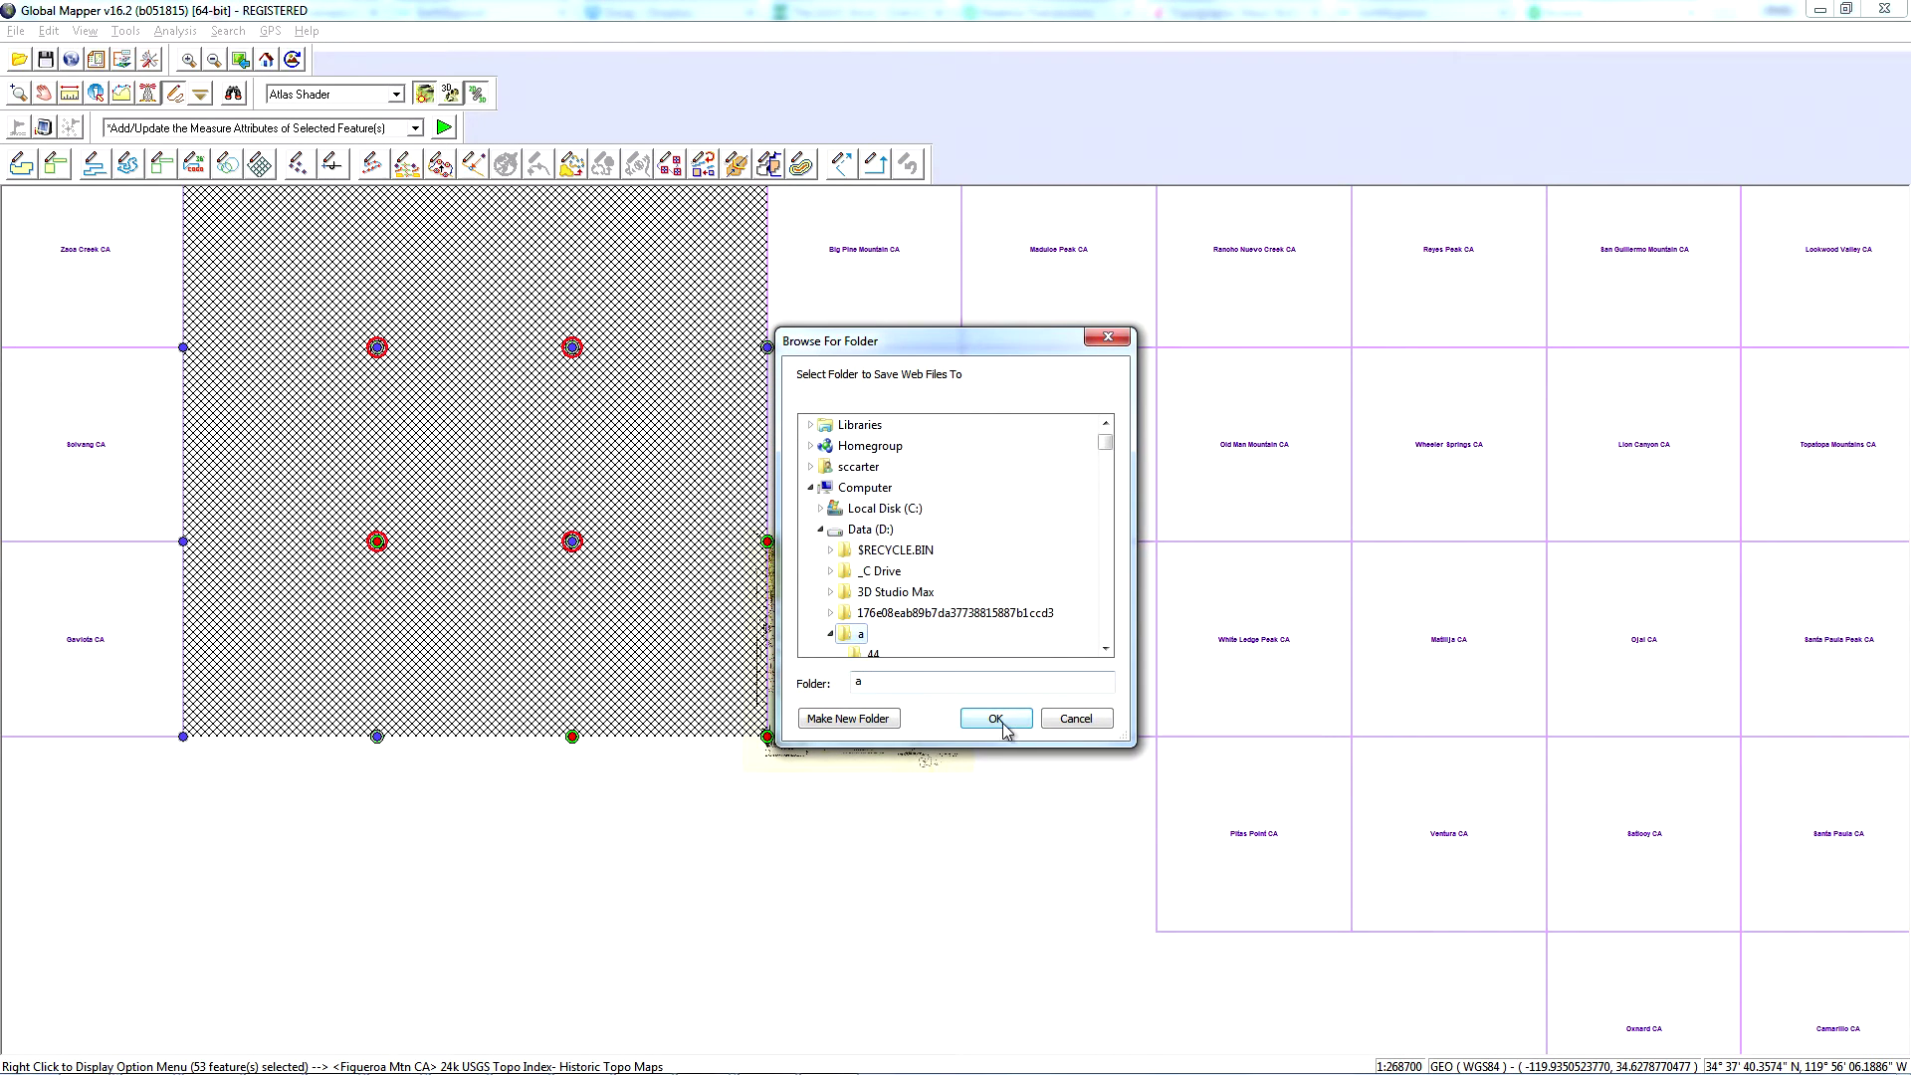
pyautogui.click(1075, 720)
pyautogui.click(1134, 551)
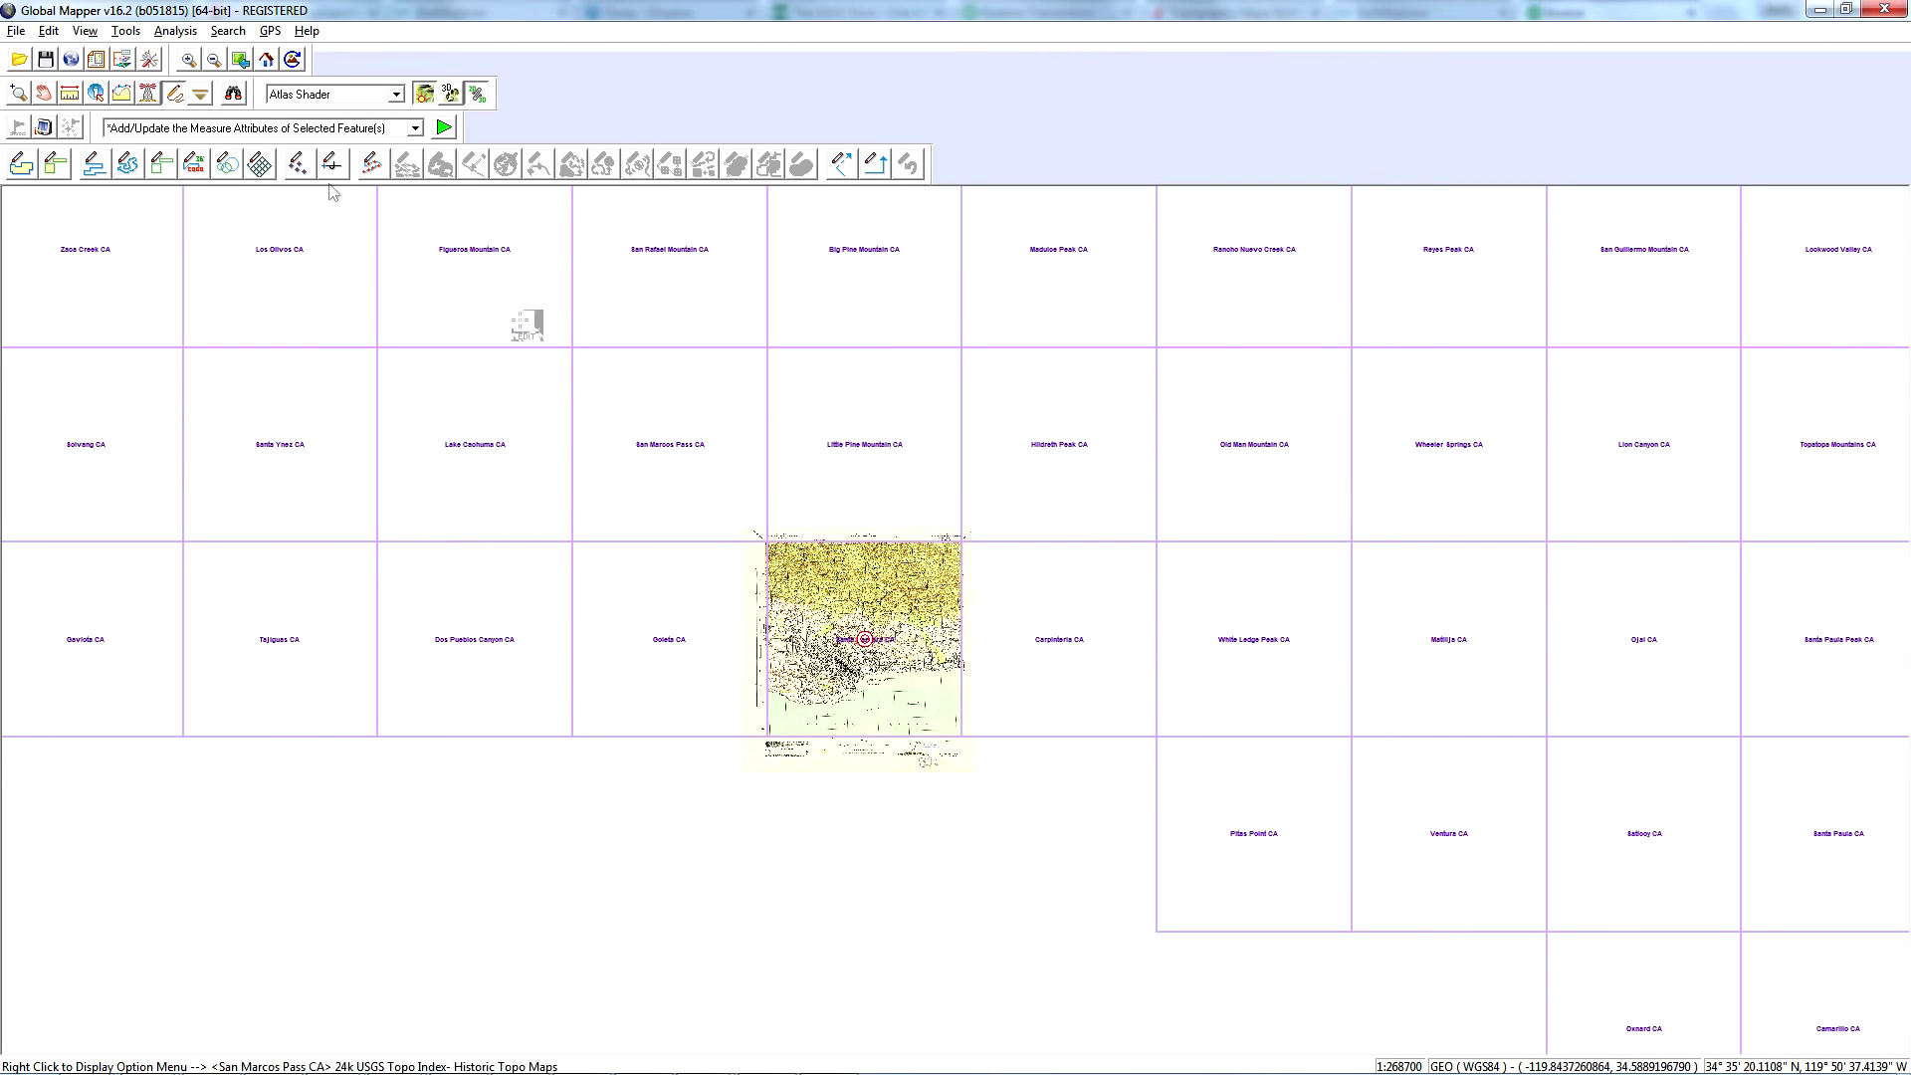
# Hide and close the CA_Santa Barbara map overlay, confirming the removal of the layer
pyautogui.click(122, 60)
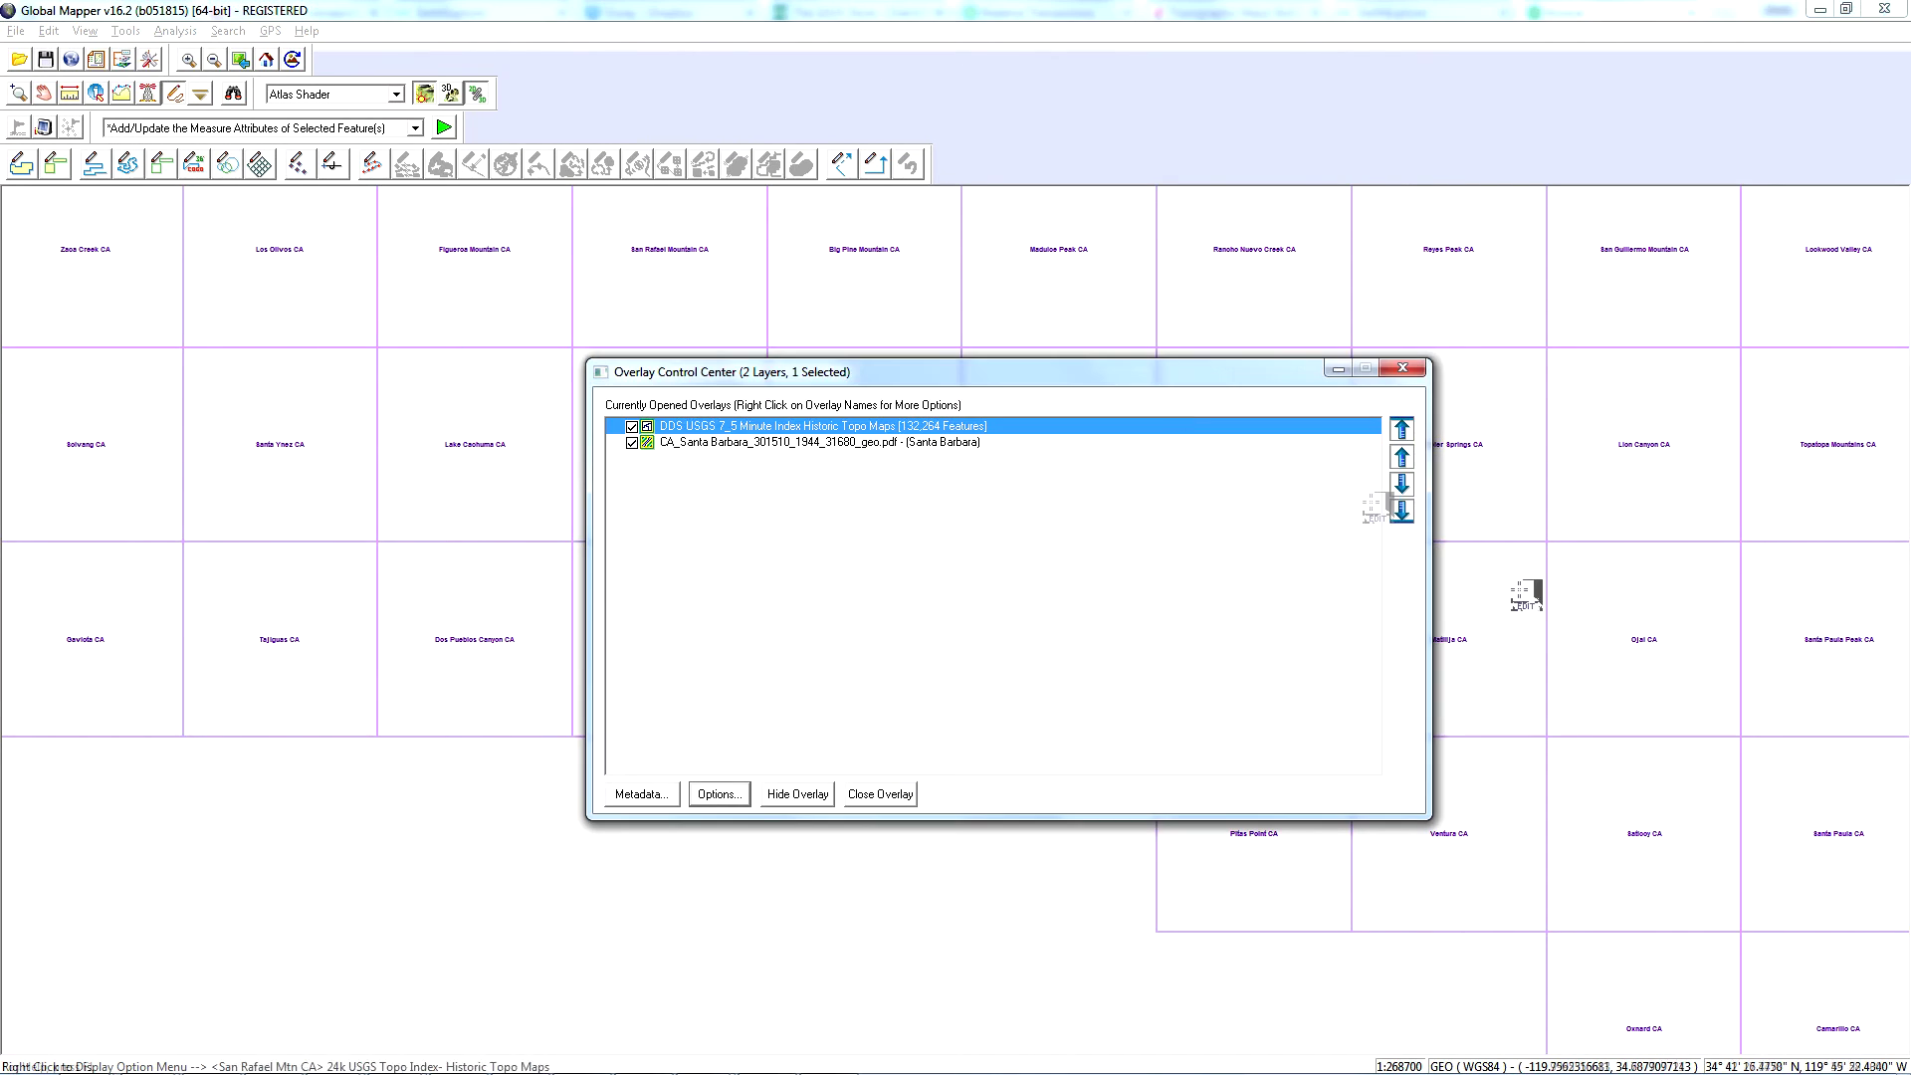
pyautogui.click(632, 445)
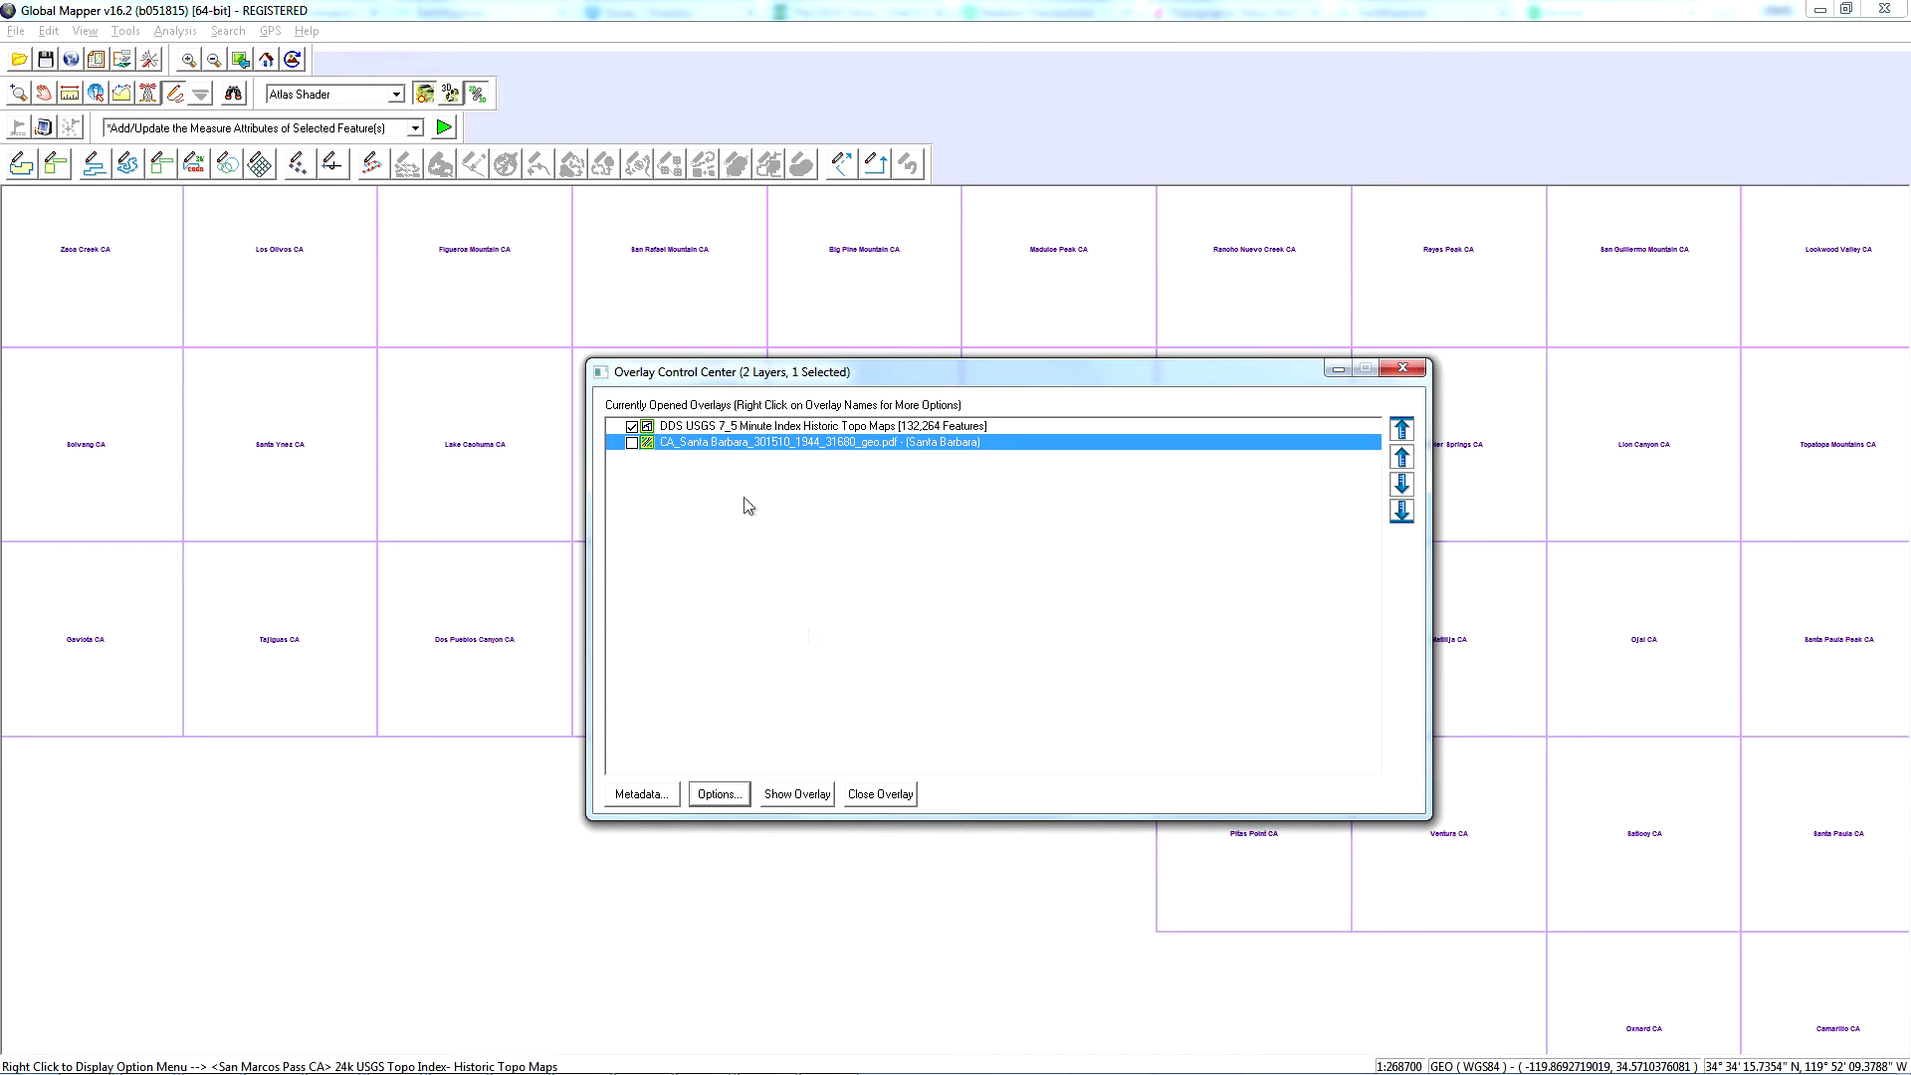
pyautogui.click(880, 794)
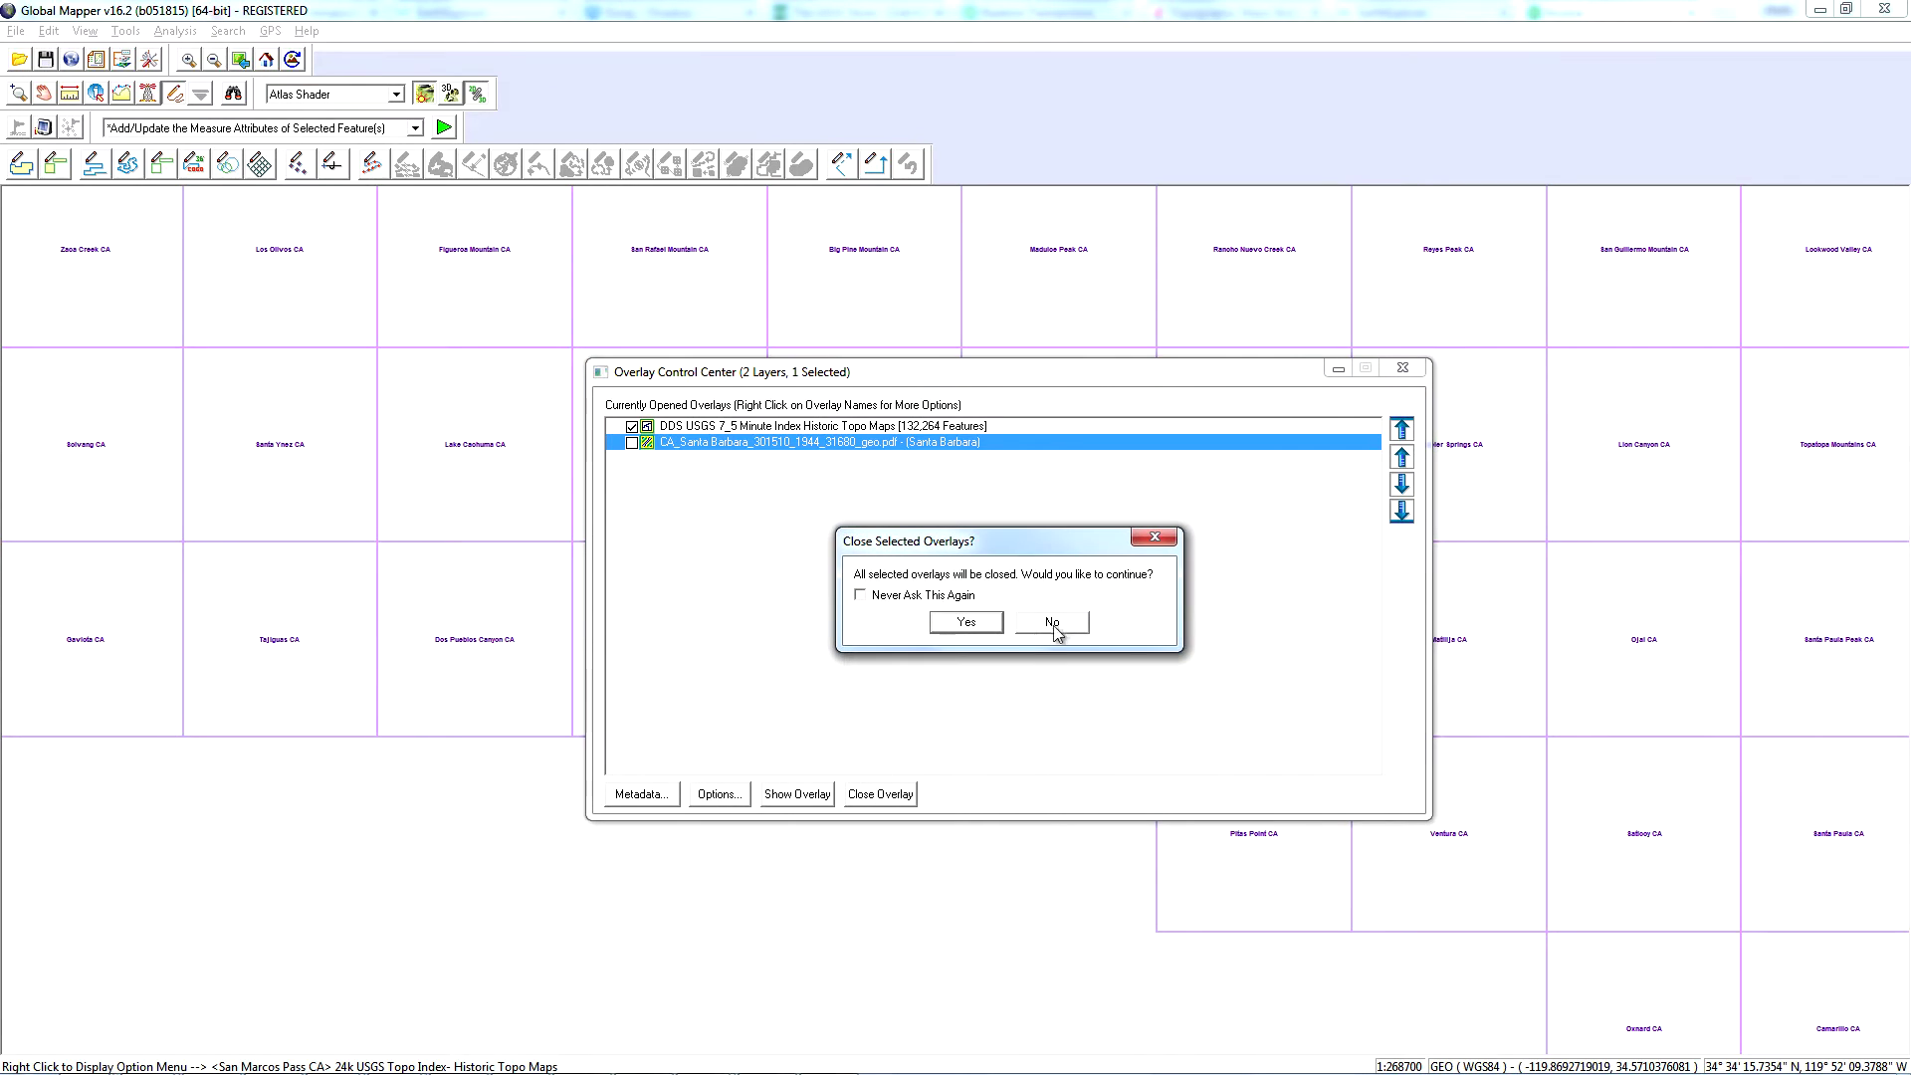
pyautogui.click(953, 622)
pyautogui.click(1118, 320)
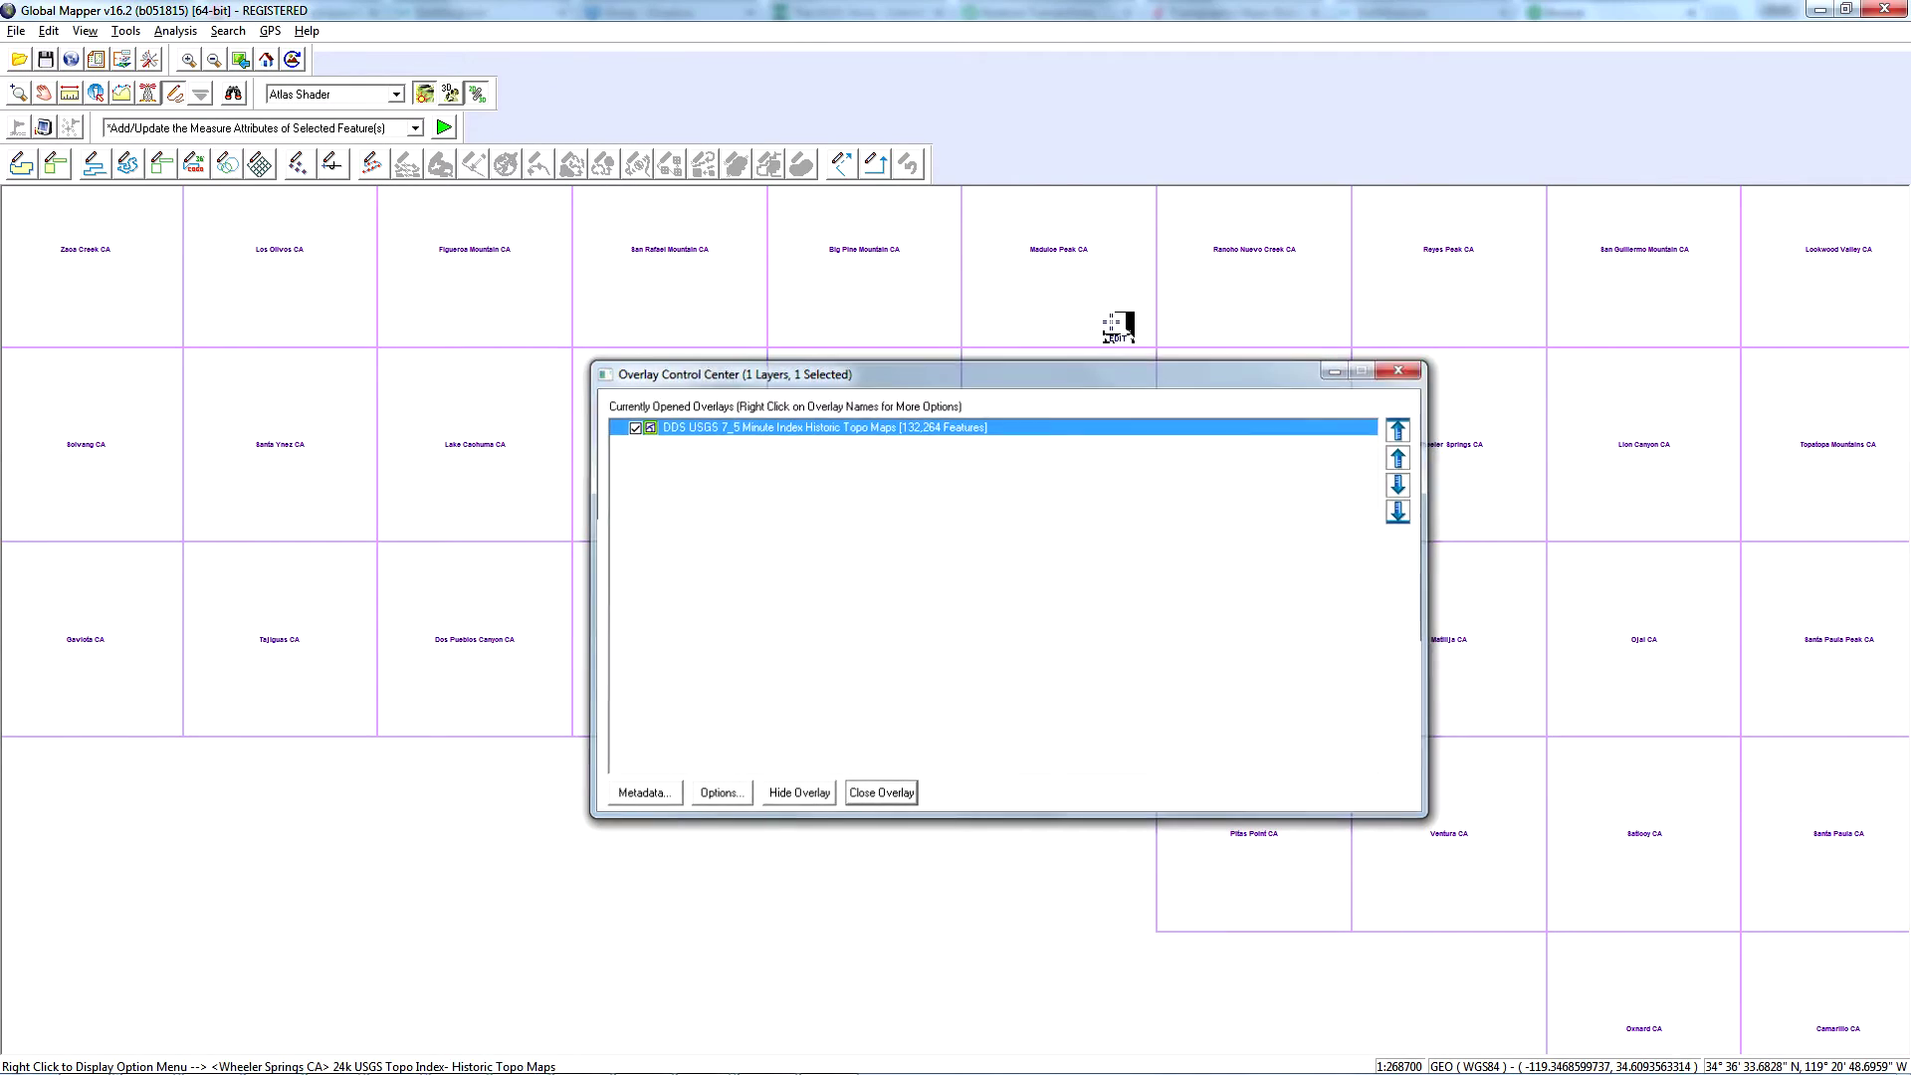
# Open Texoma.gmp from the project subfolder of Creative Map Solutions\Prototype on the D: drive
pyautogui.click(19, 59)
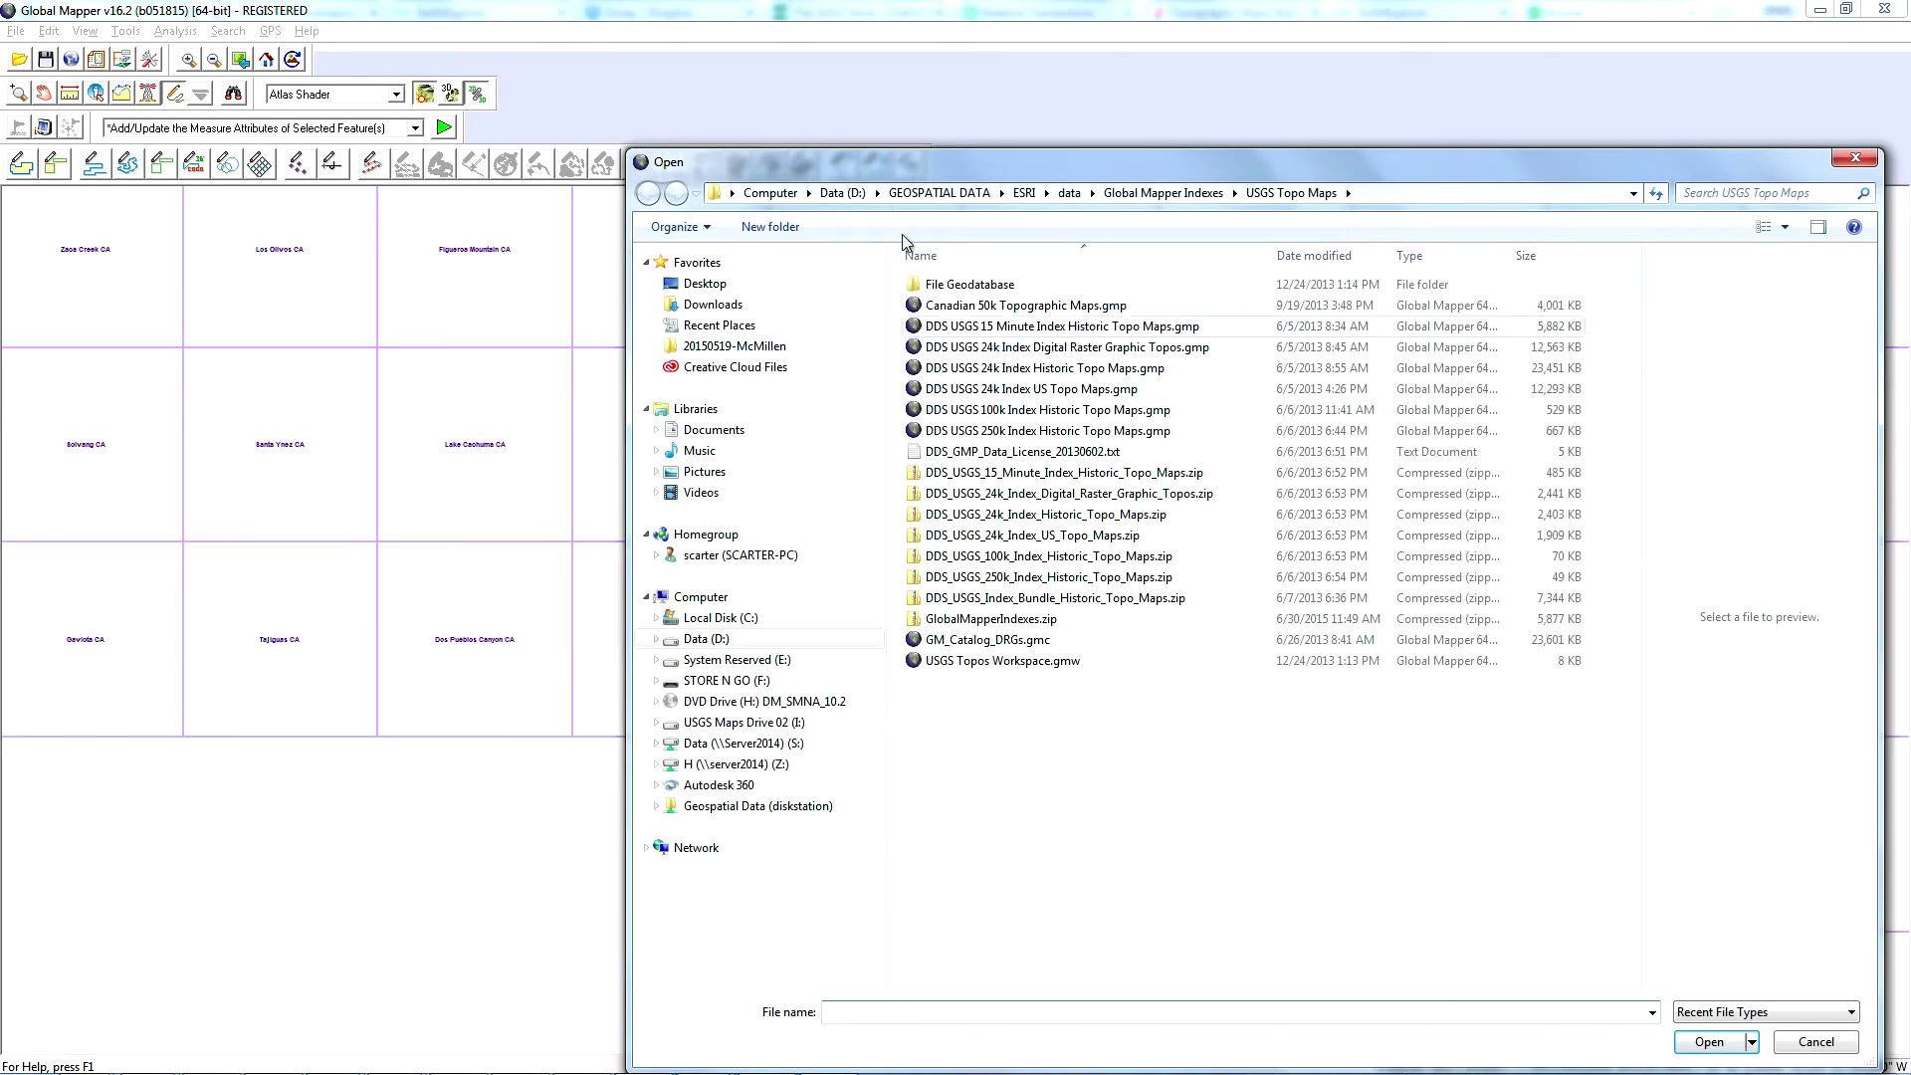
pyautogui.click(847, 189)
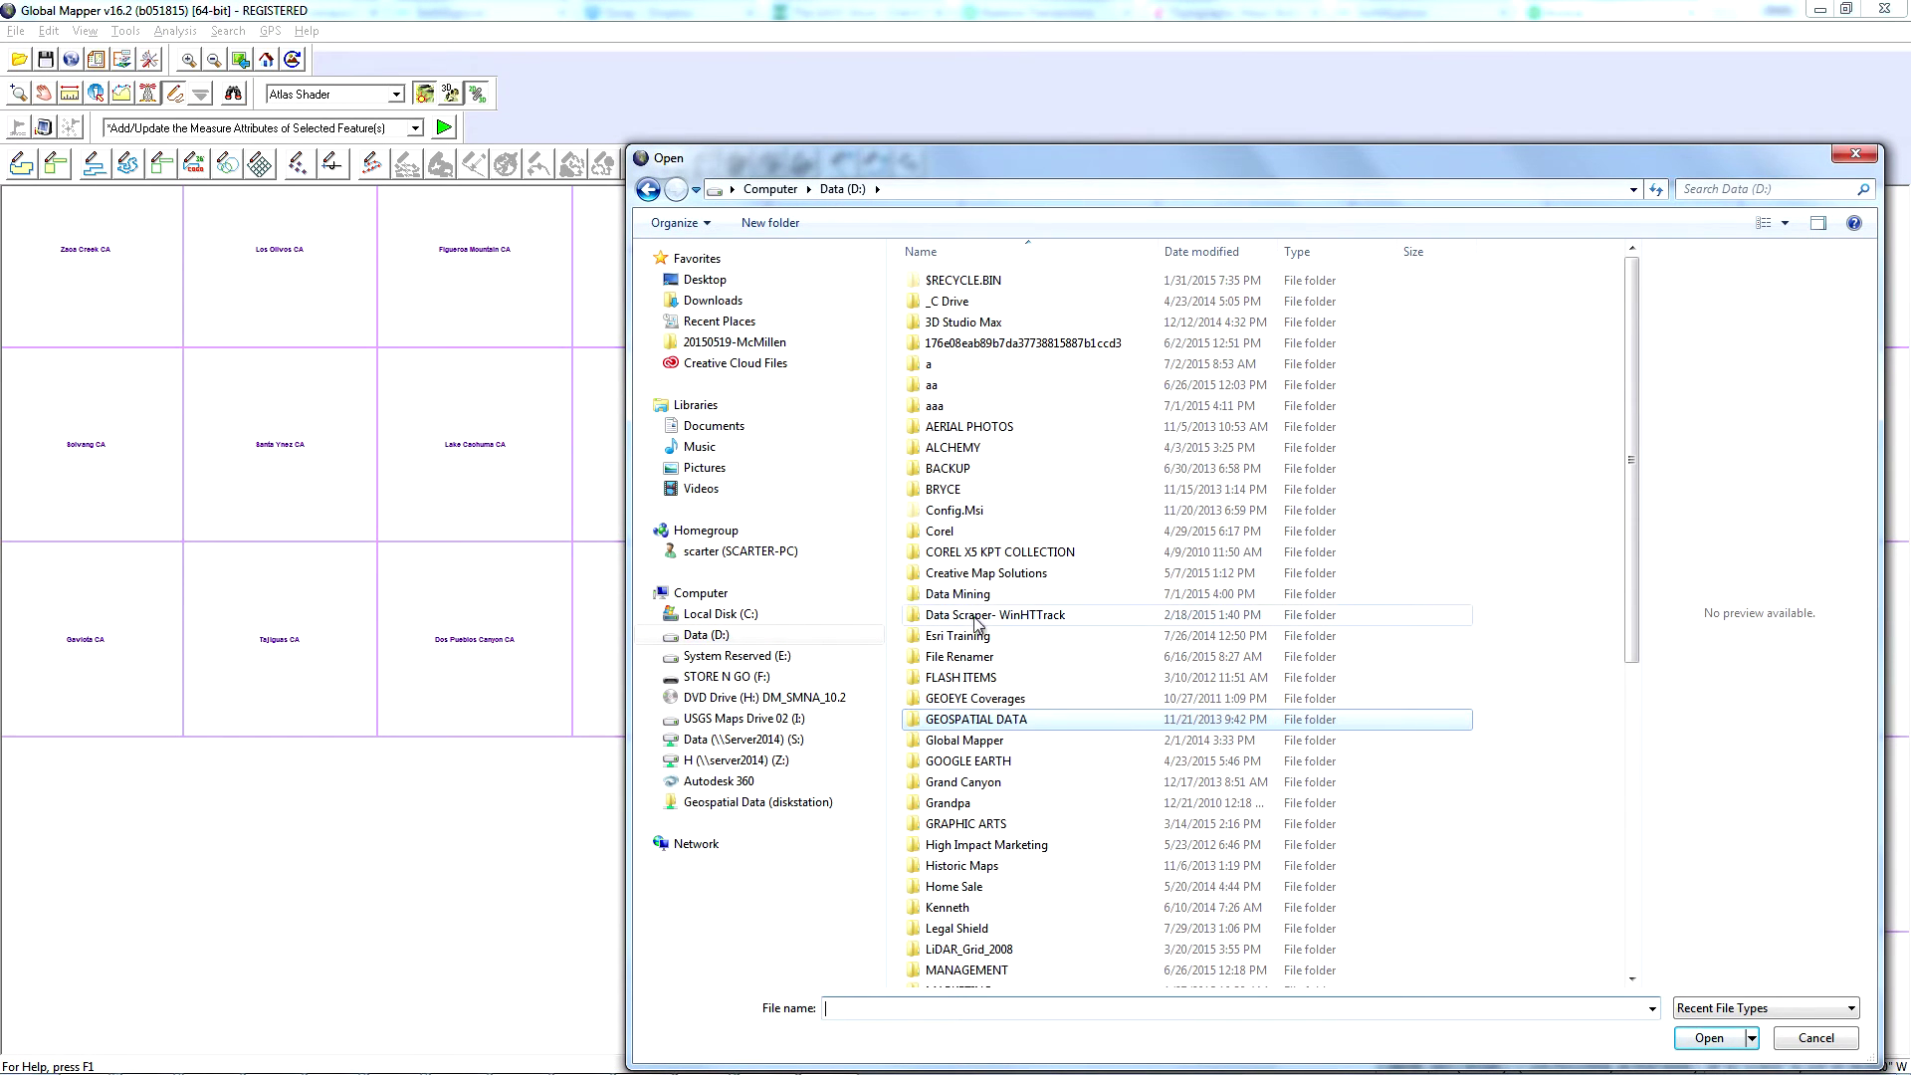
pyautogui.doubleClick(961, 574)
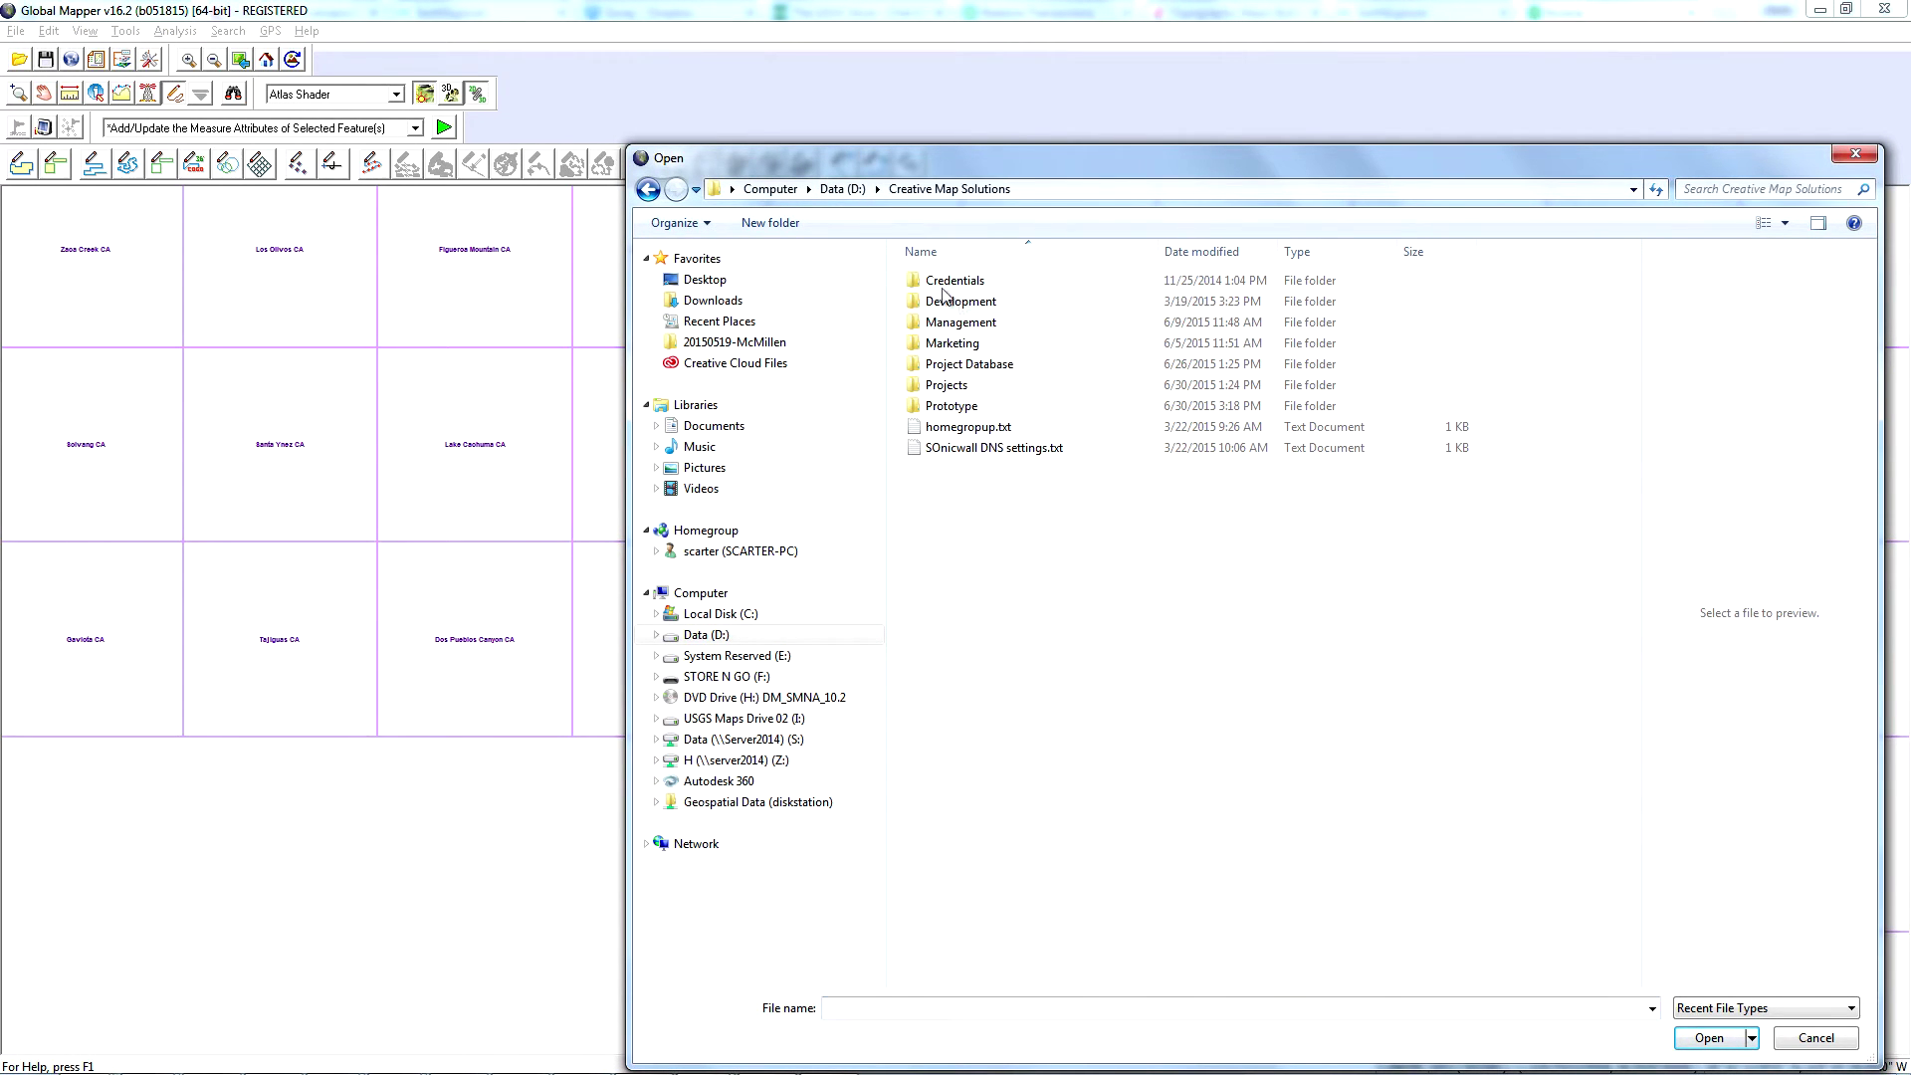
pyautogui.doubleClick(953, 407)
pyautogui.doubleClick(952, 388)
pyautogui.doubleClick(1164, 418)
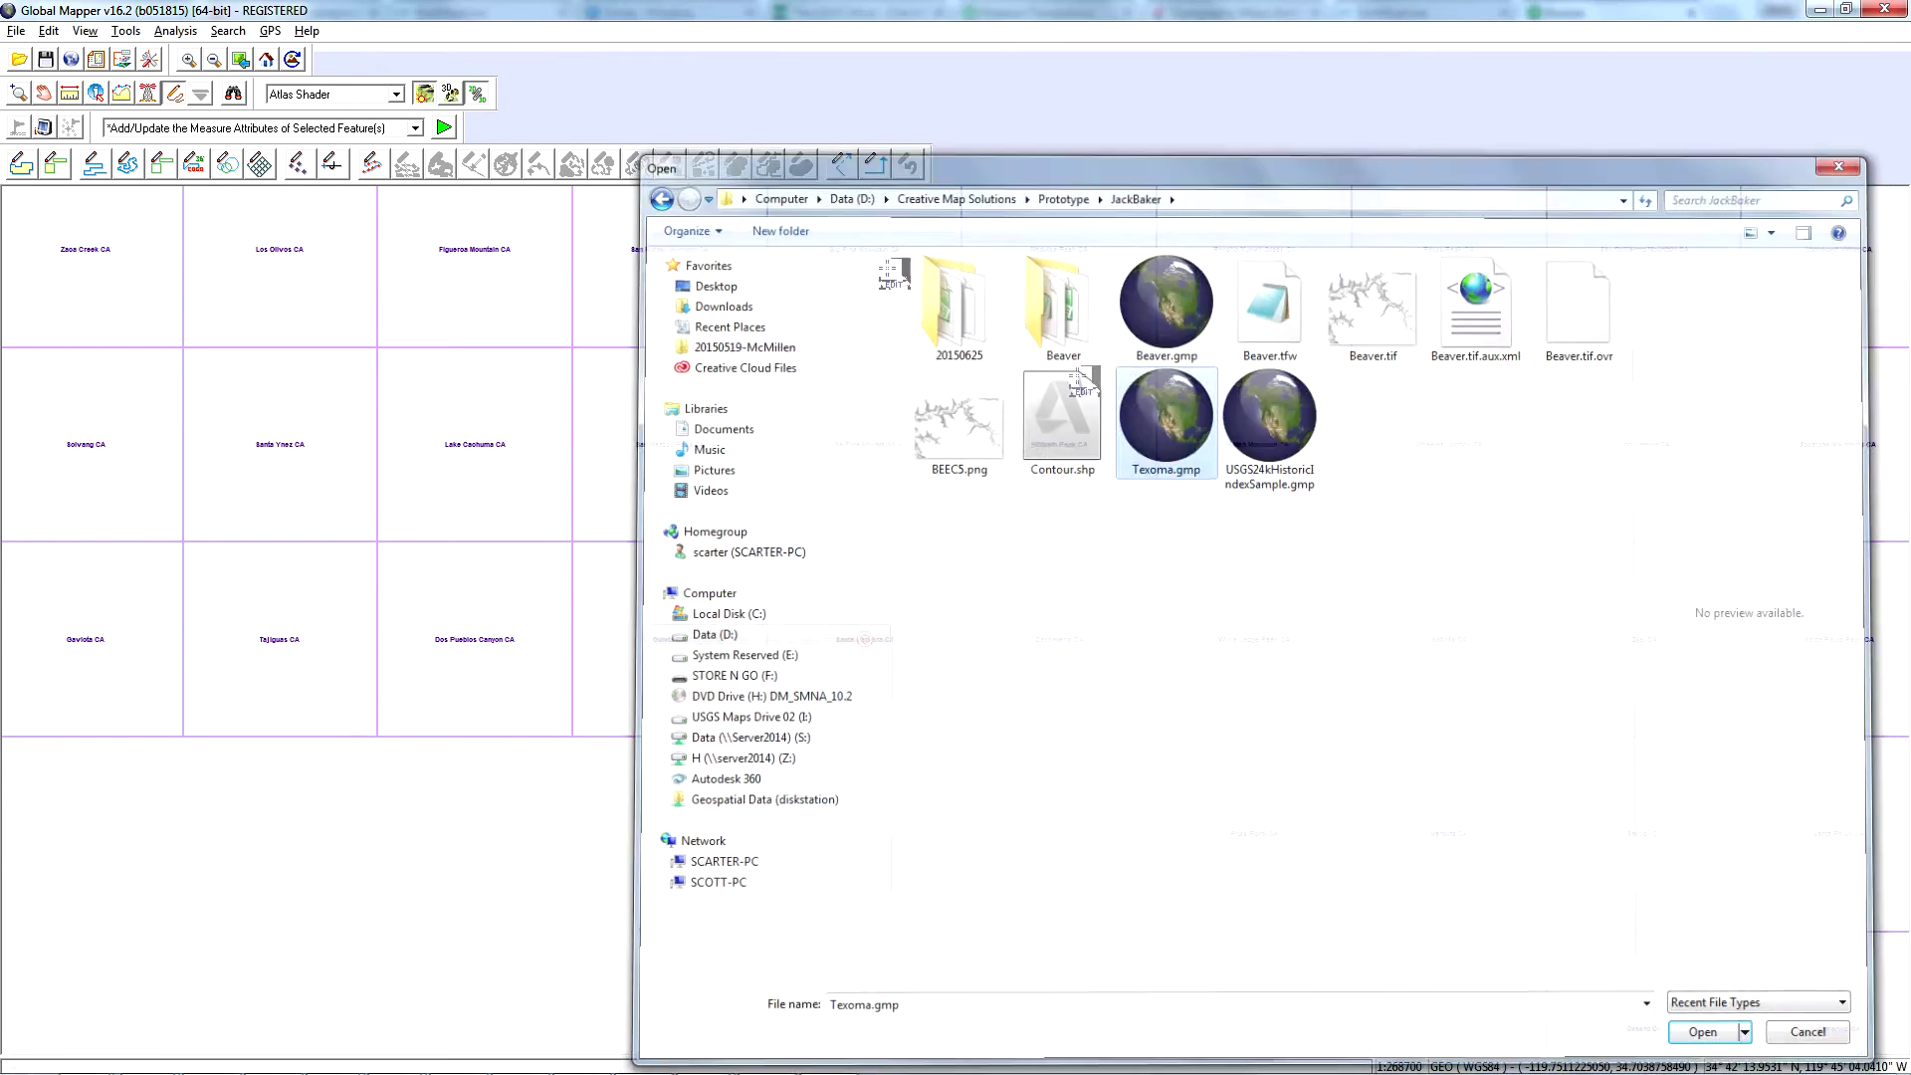
# Zoom the map to the OK WATER BODIES.shp layer and close the overlay list
pyautogui.click(121, 61)
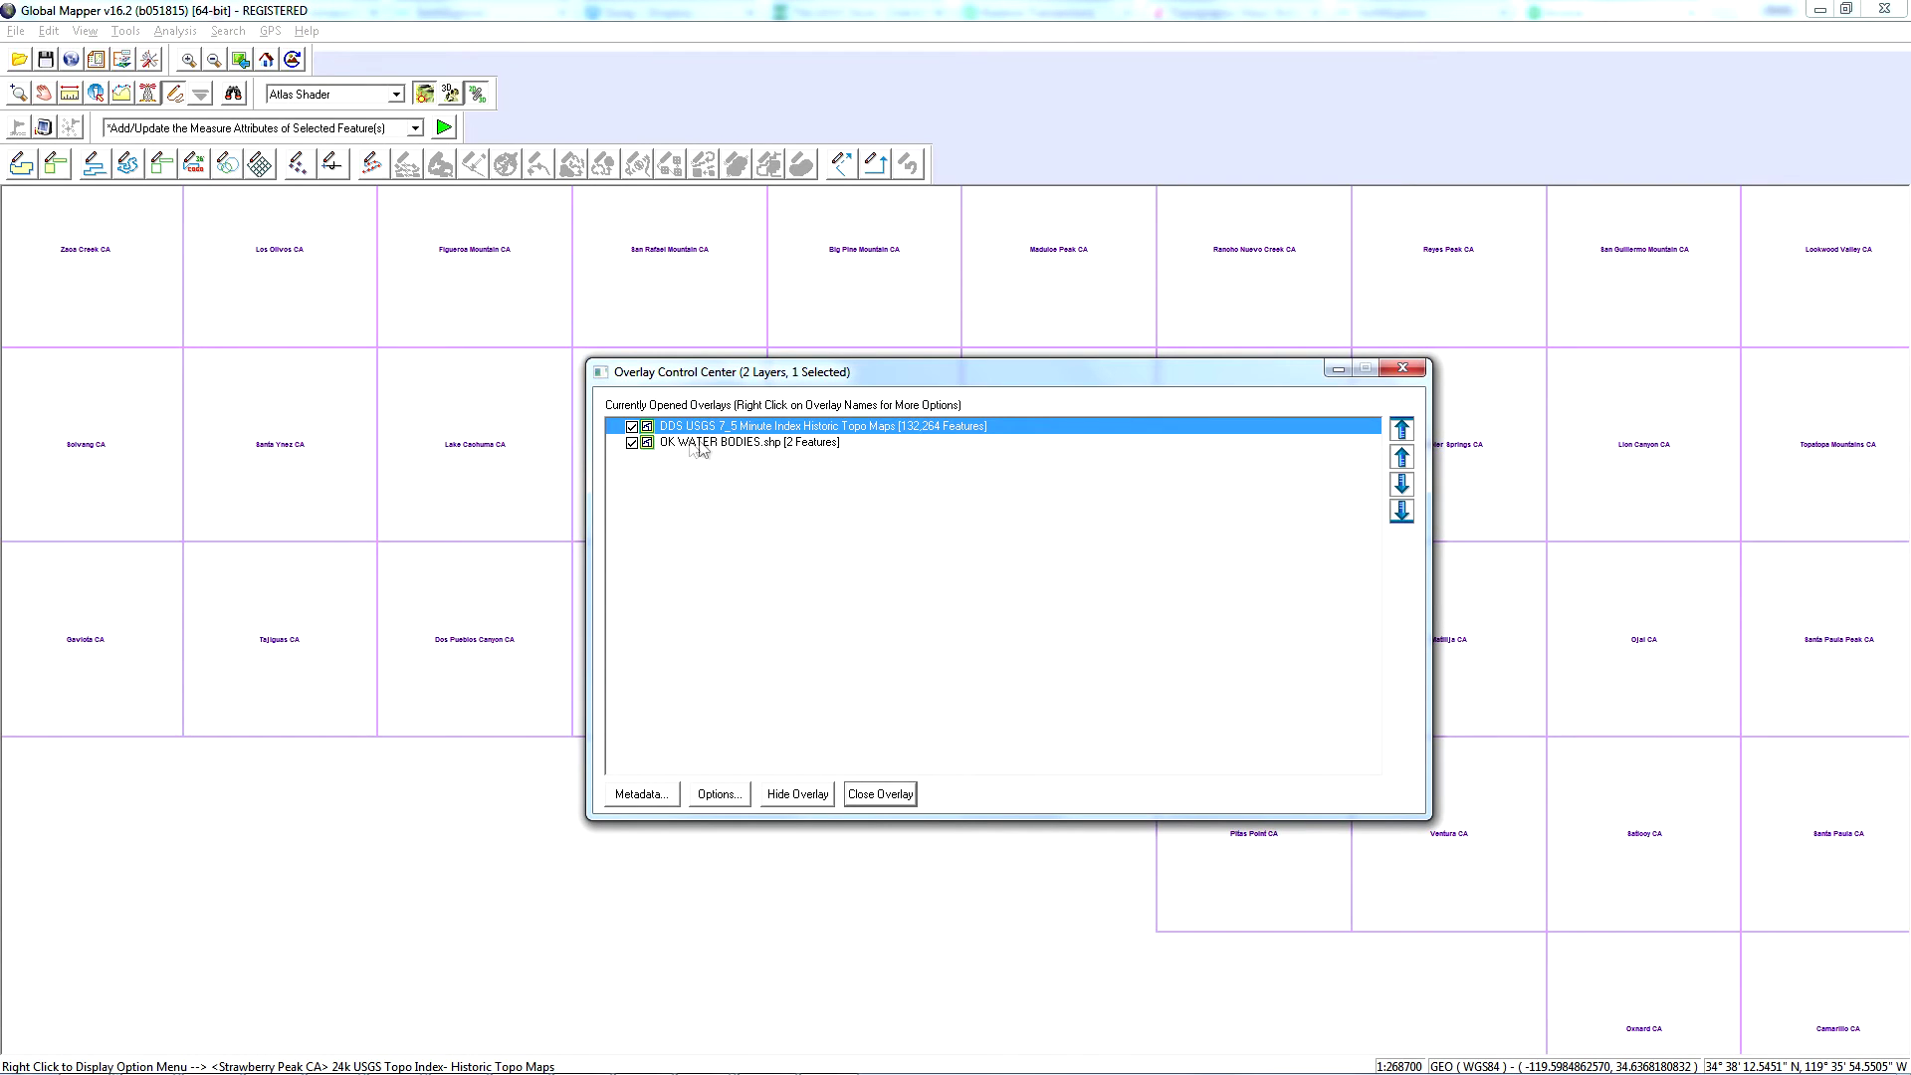
pyautogui.click(756, 444)
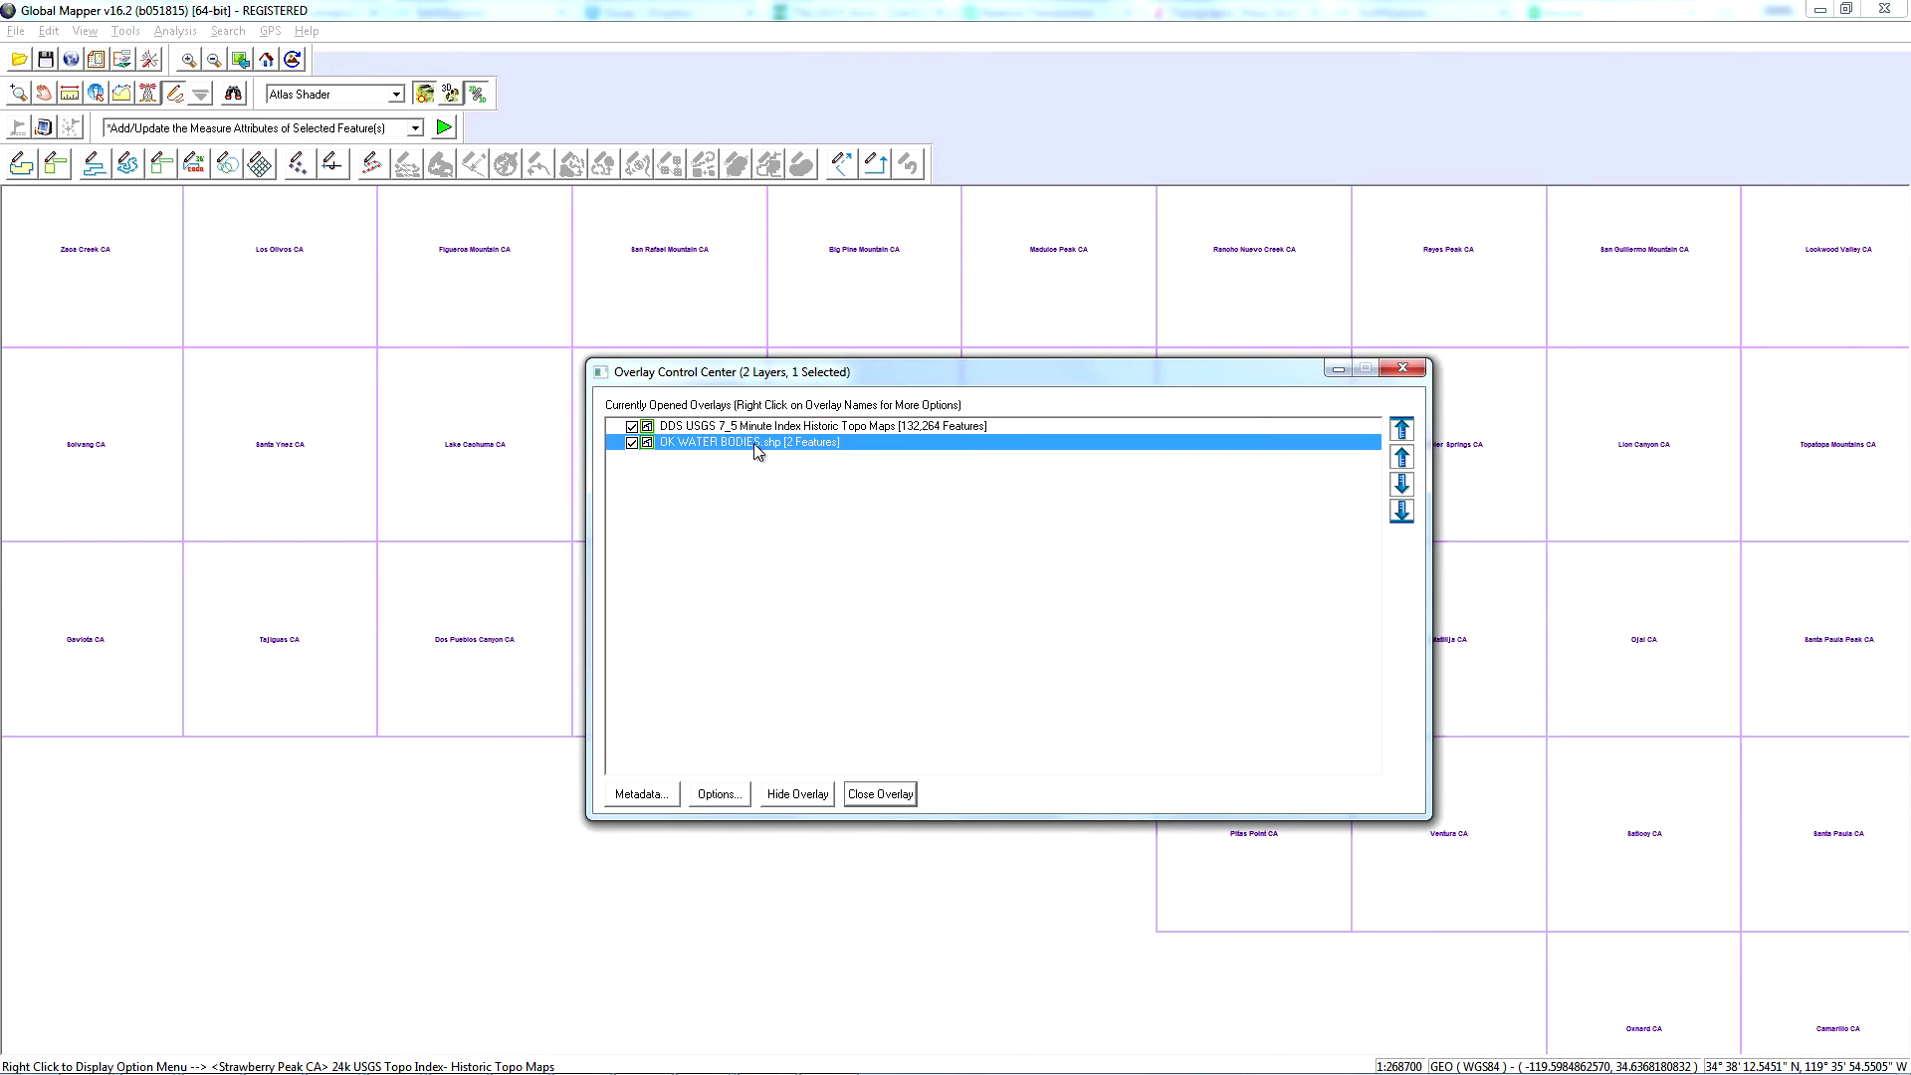
pyautogui.click(1423, 371)
pyautogui.click(121, 61)
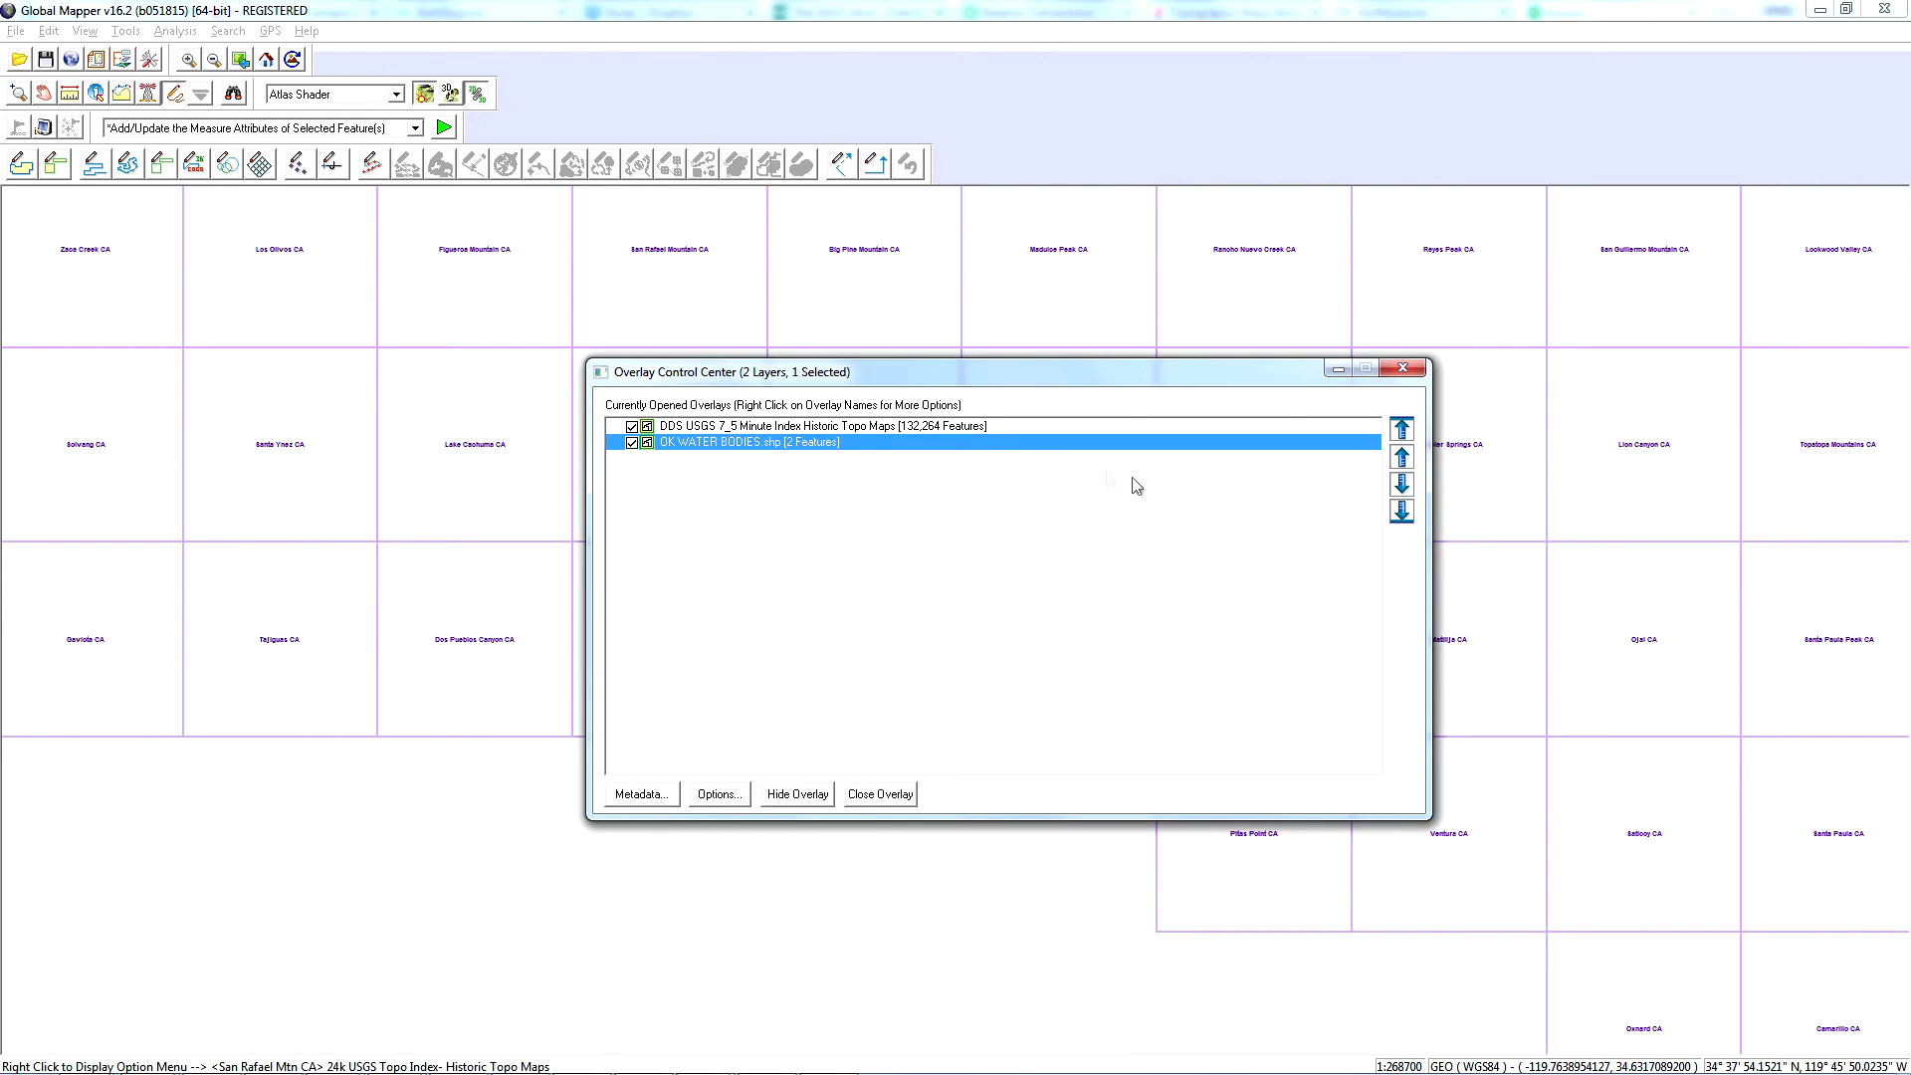
pyautogui.rightClick(741, 450)
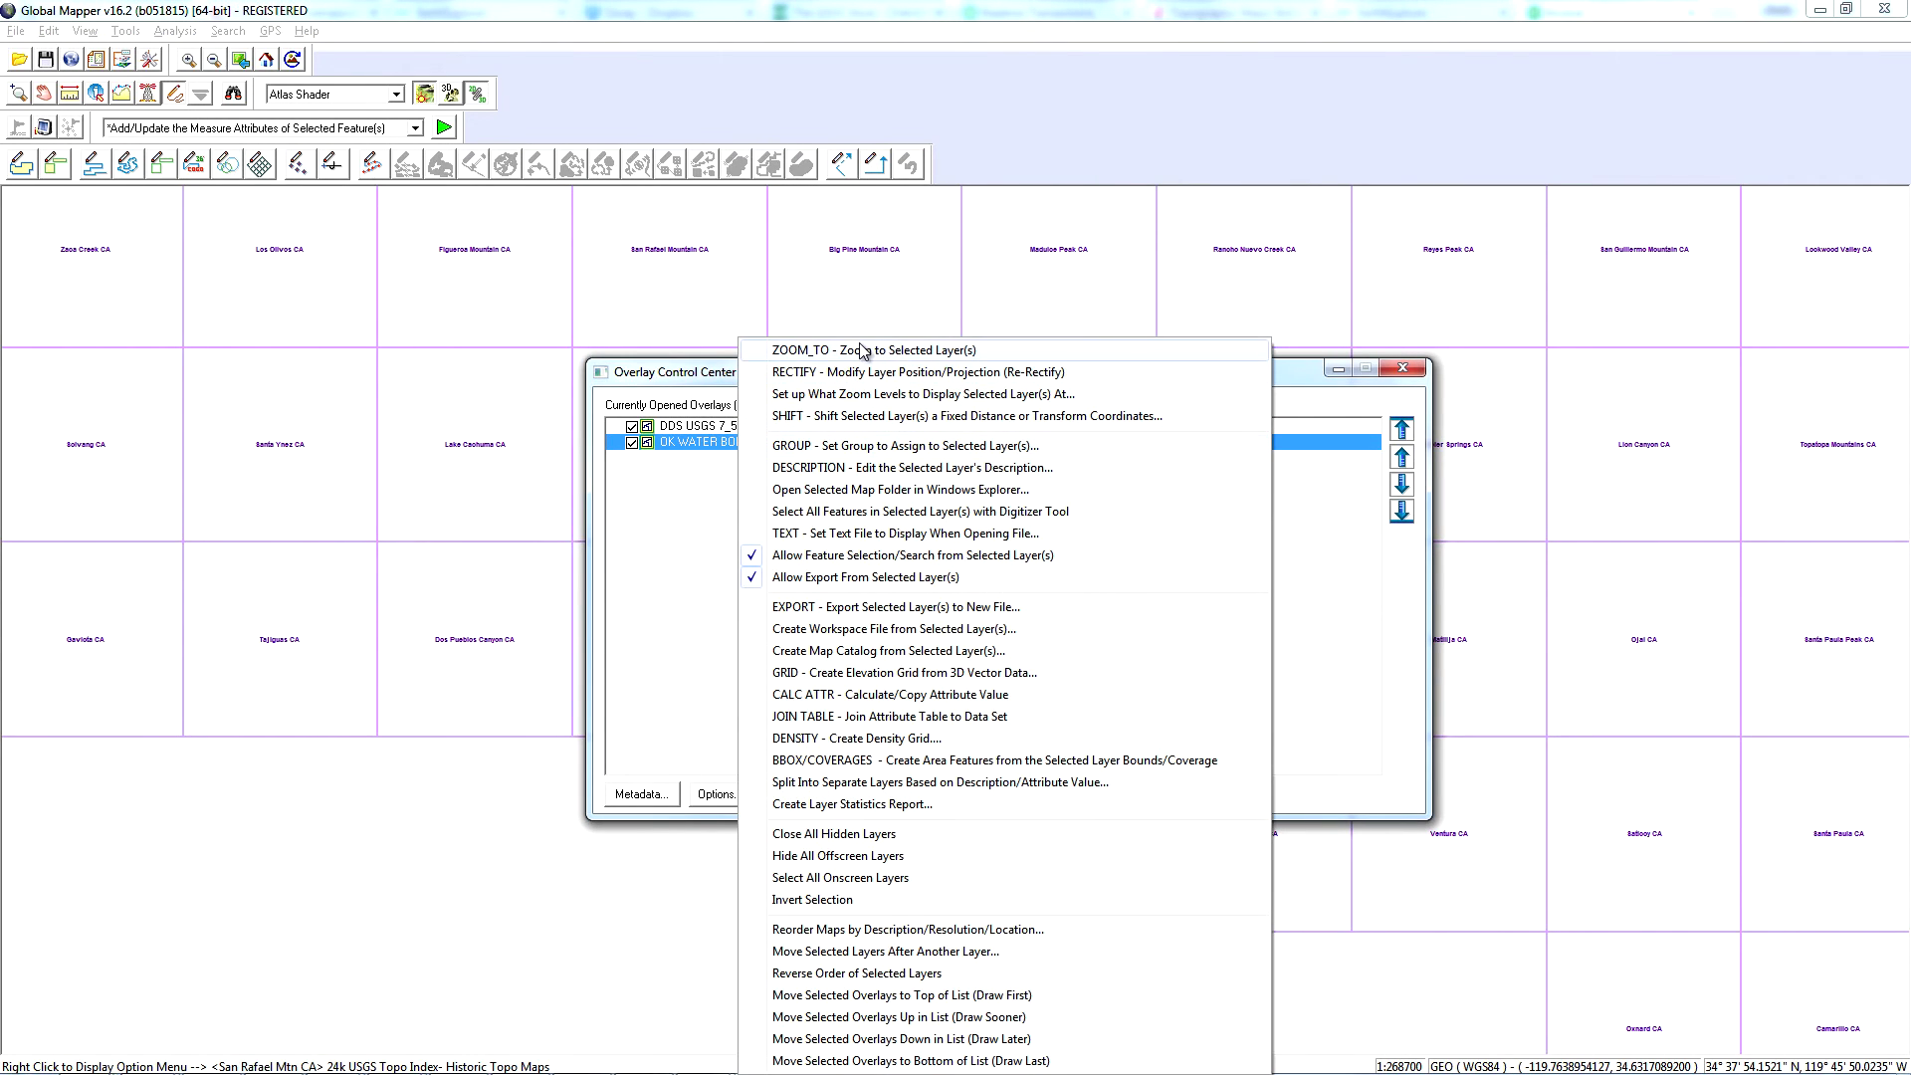
pyautogui.click(851, 231)
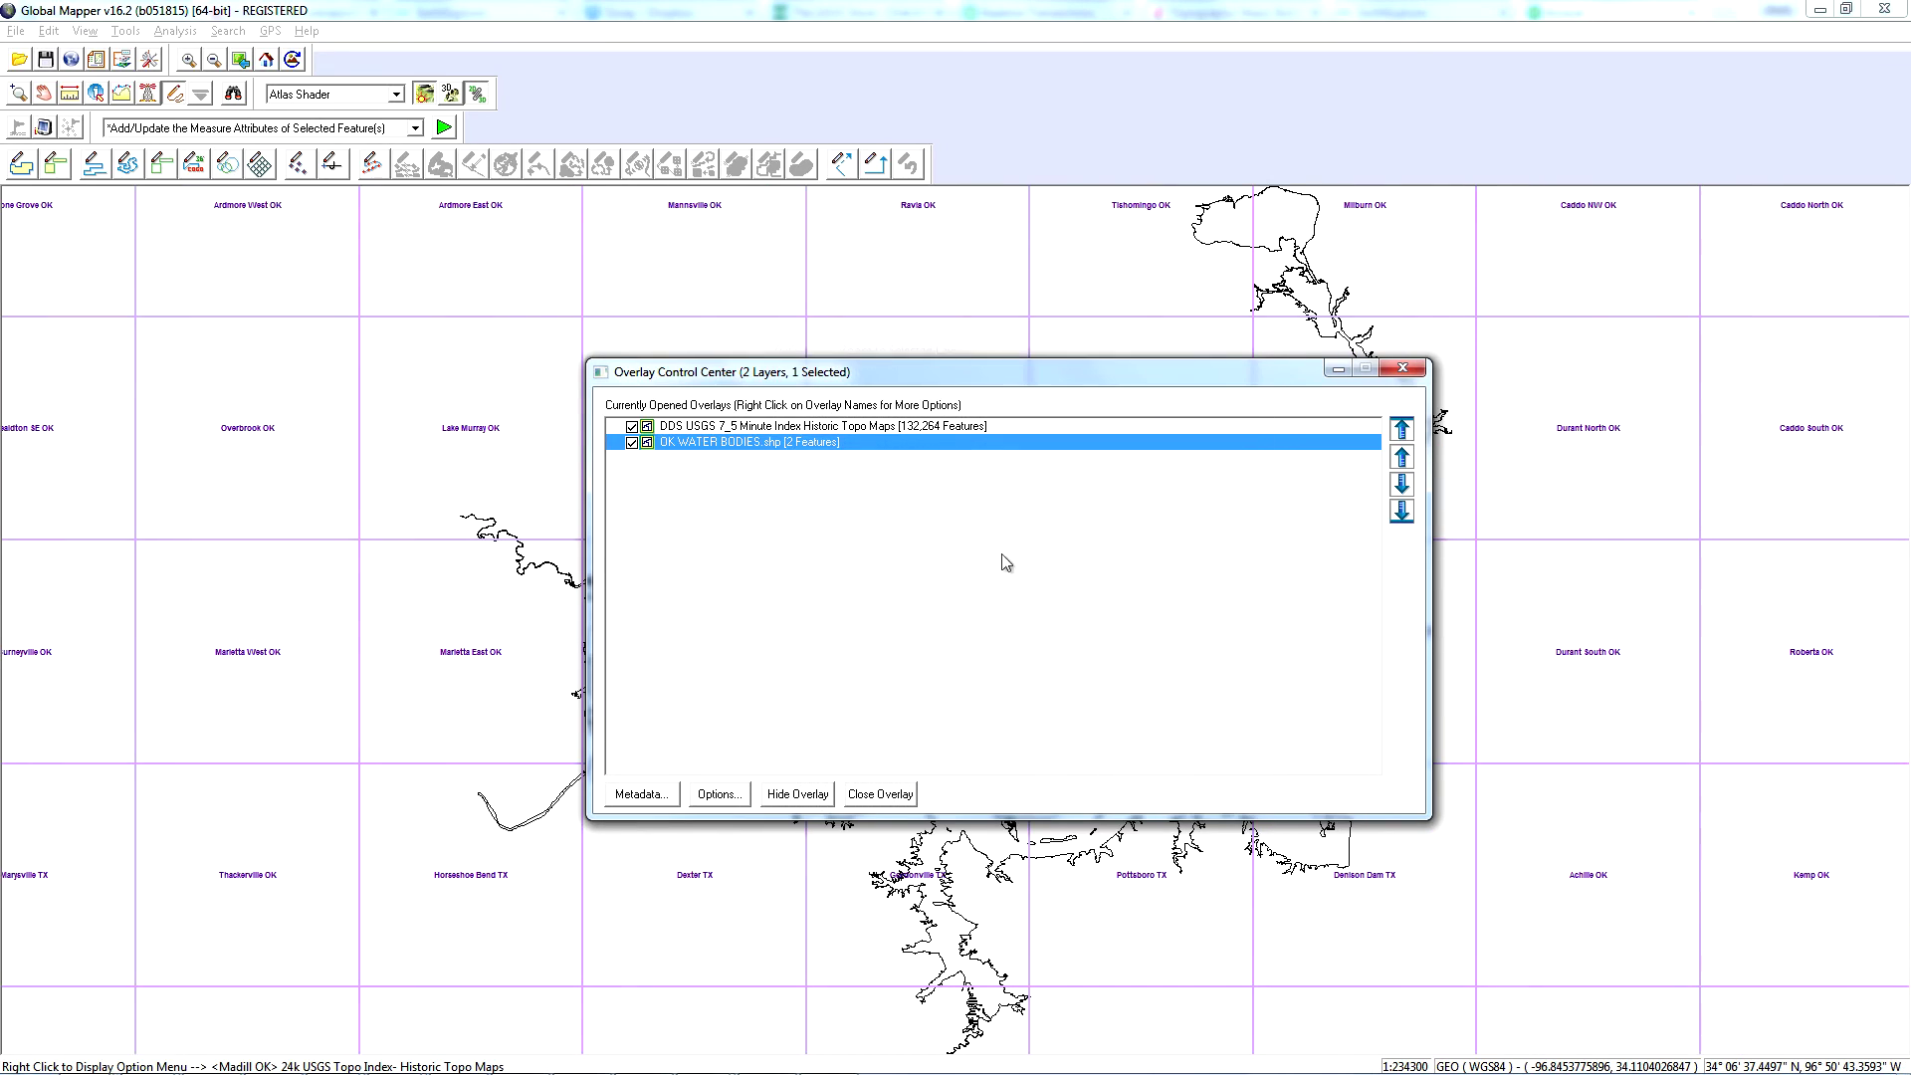
pyautogui.click(1404, 368)
pyautogui.scroll(-1, 1266, 736)
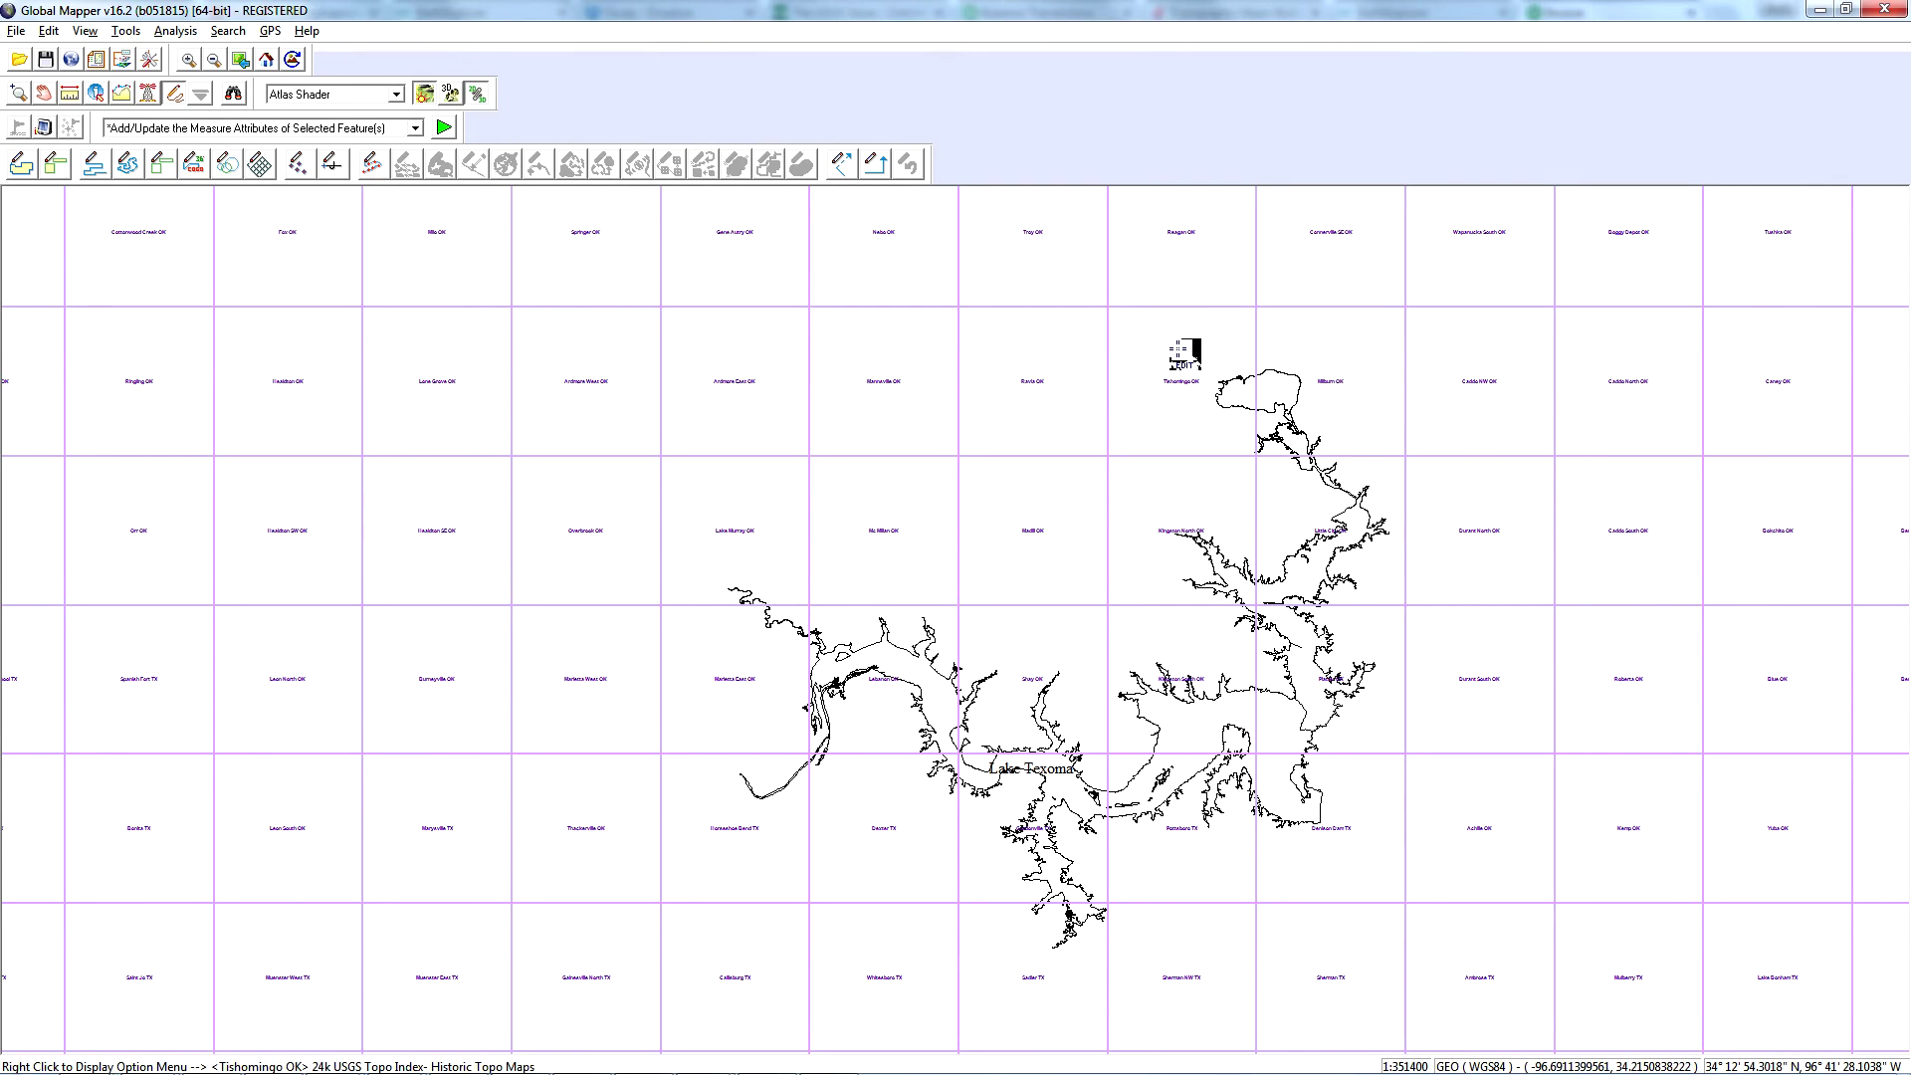
# Try selecting the four index quadrangles covering Lake Texoma's northeastern arm one by one, and clear the selection
pyautogui.click(1173, 342)
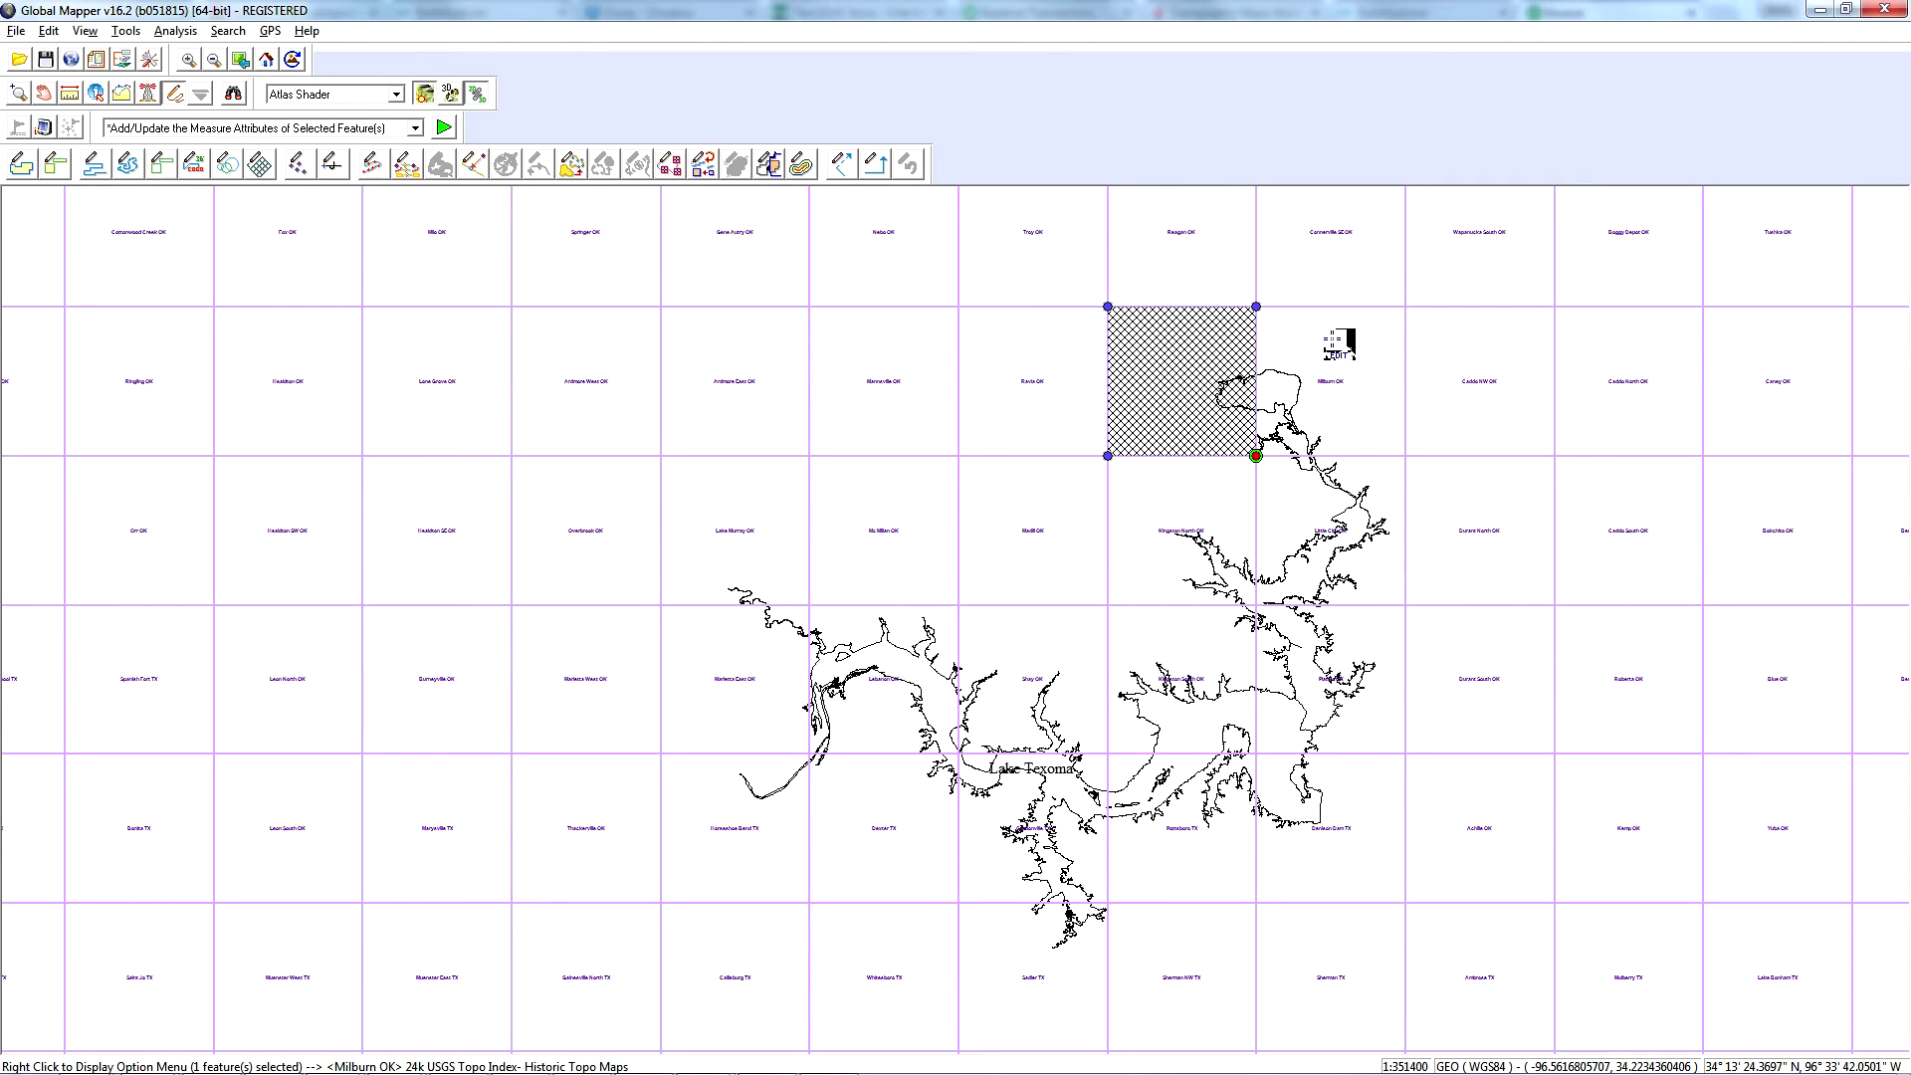
pyautogui.keyDown('ctrl'); pyautogui.click(1349, 360); pyautogui.keyUp('ctrl')
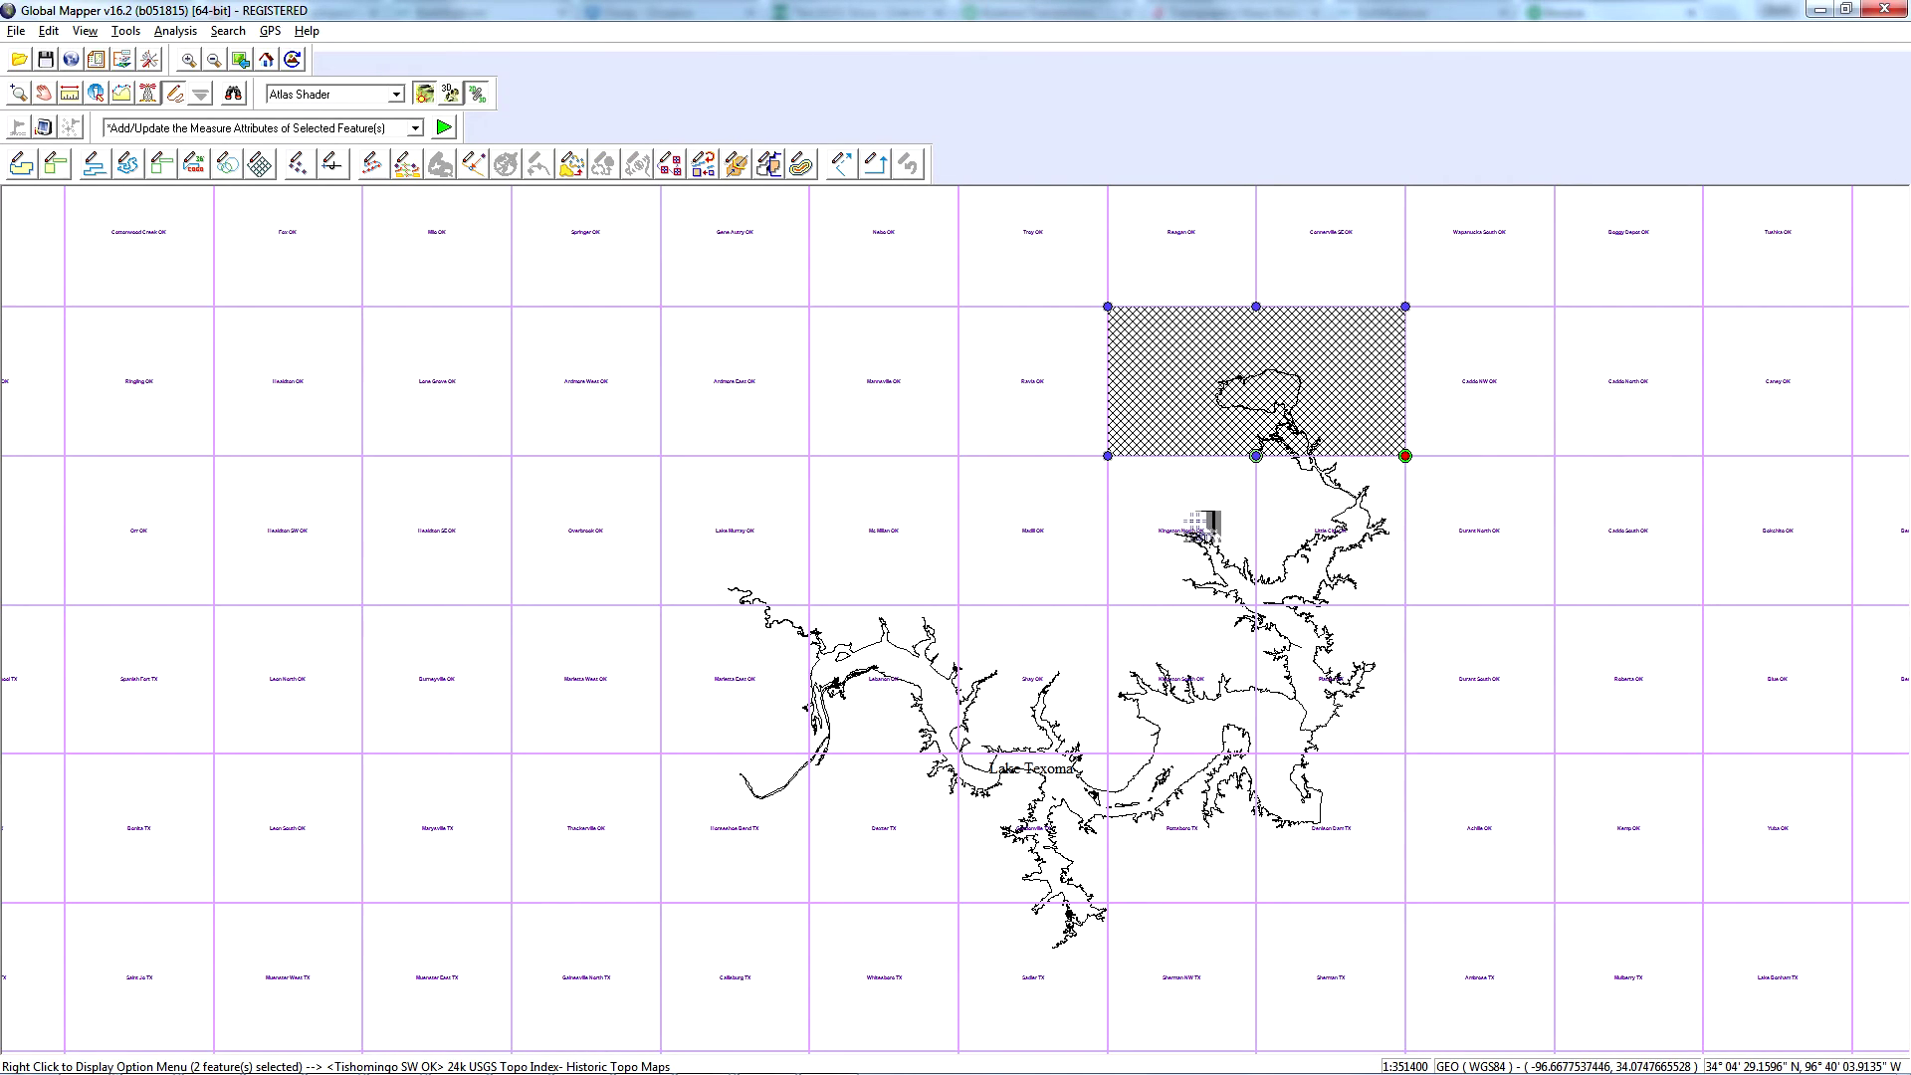
pyautogui.keyDown('ctrl'); pyautogui.click(1162, 488); pyautogui.keyUp('ctrl')
pyautogui.keyDown('ctrl'); pyautogui.click(1284, 482); pyautogui.keyUp('ctrl')
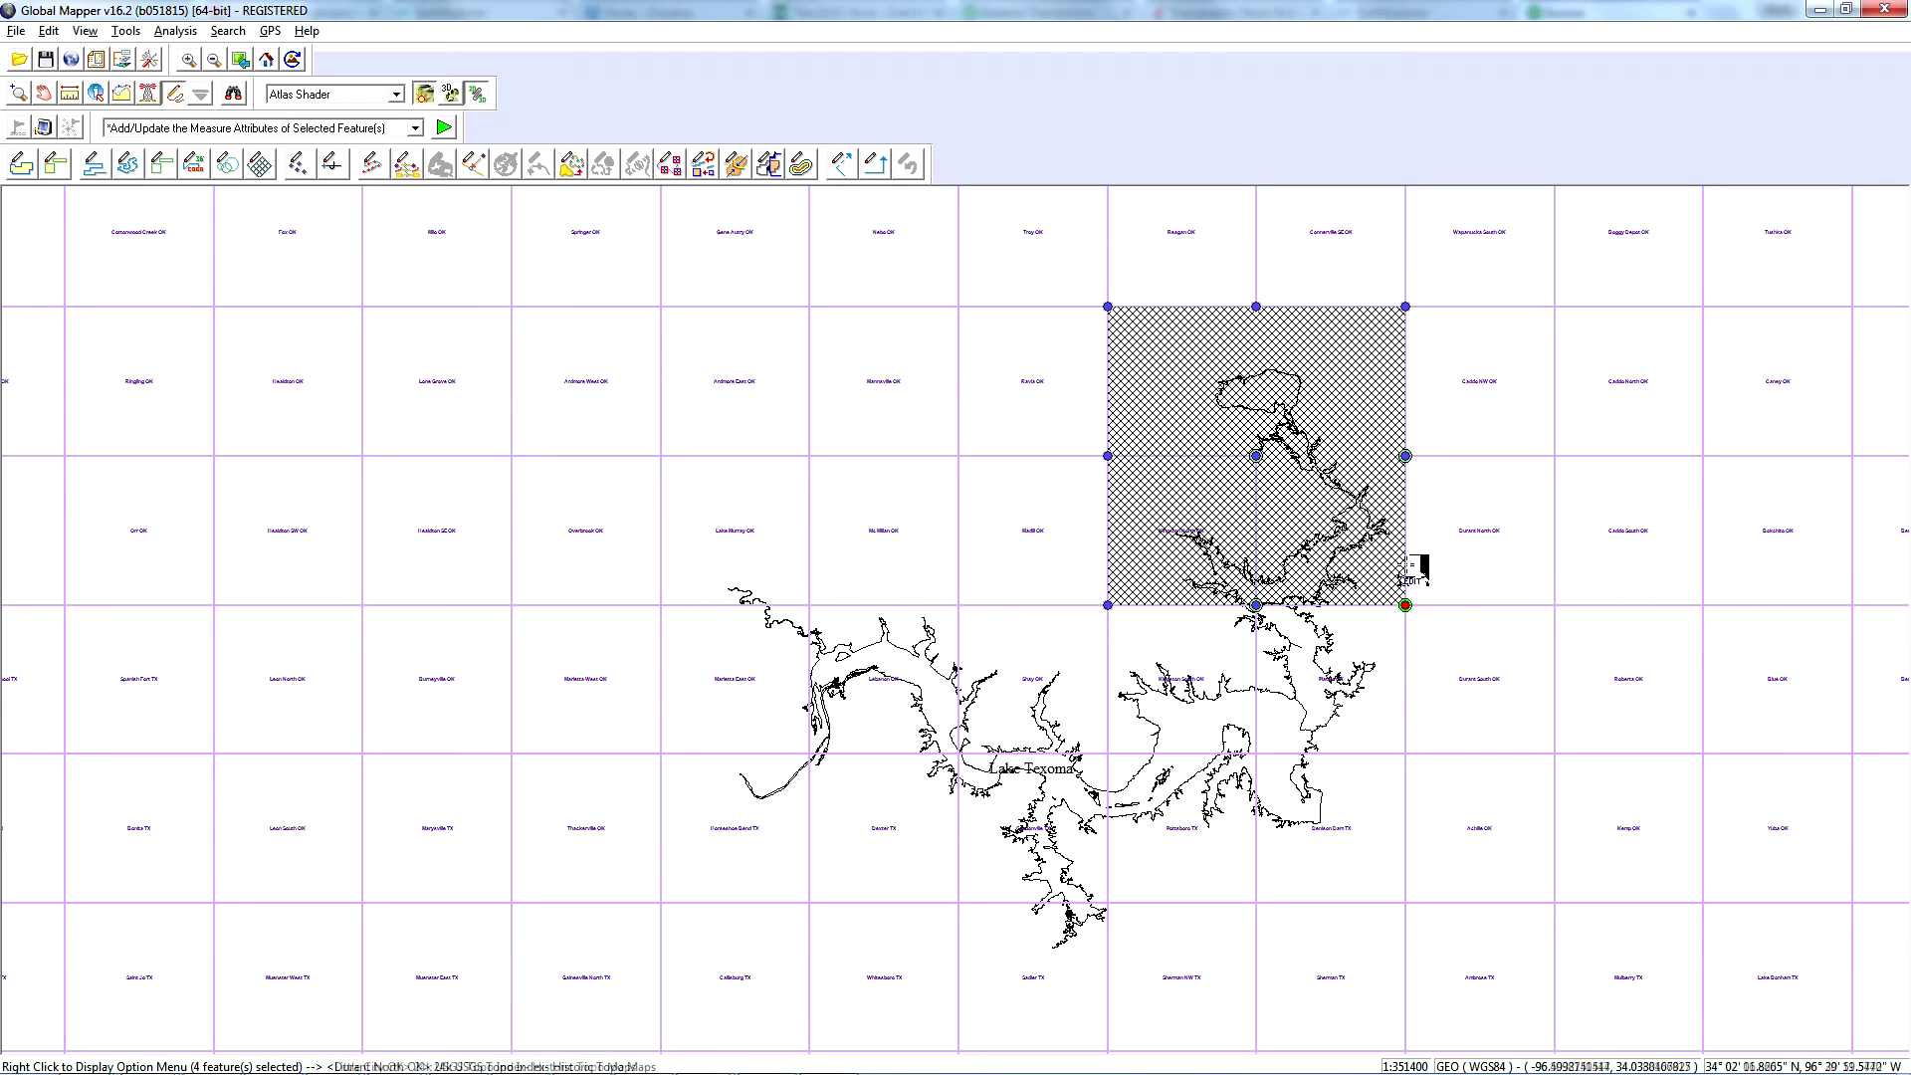
pyautogui.press('Escape')
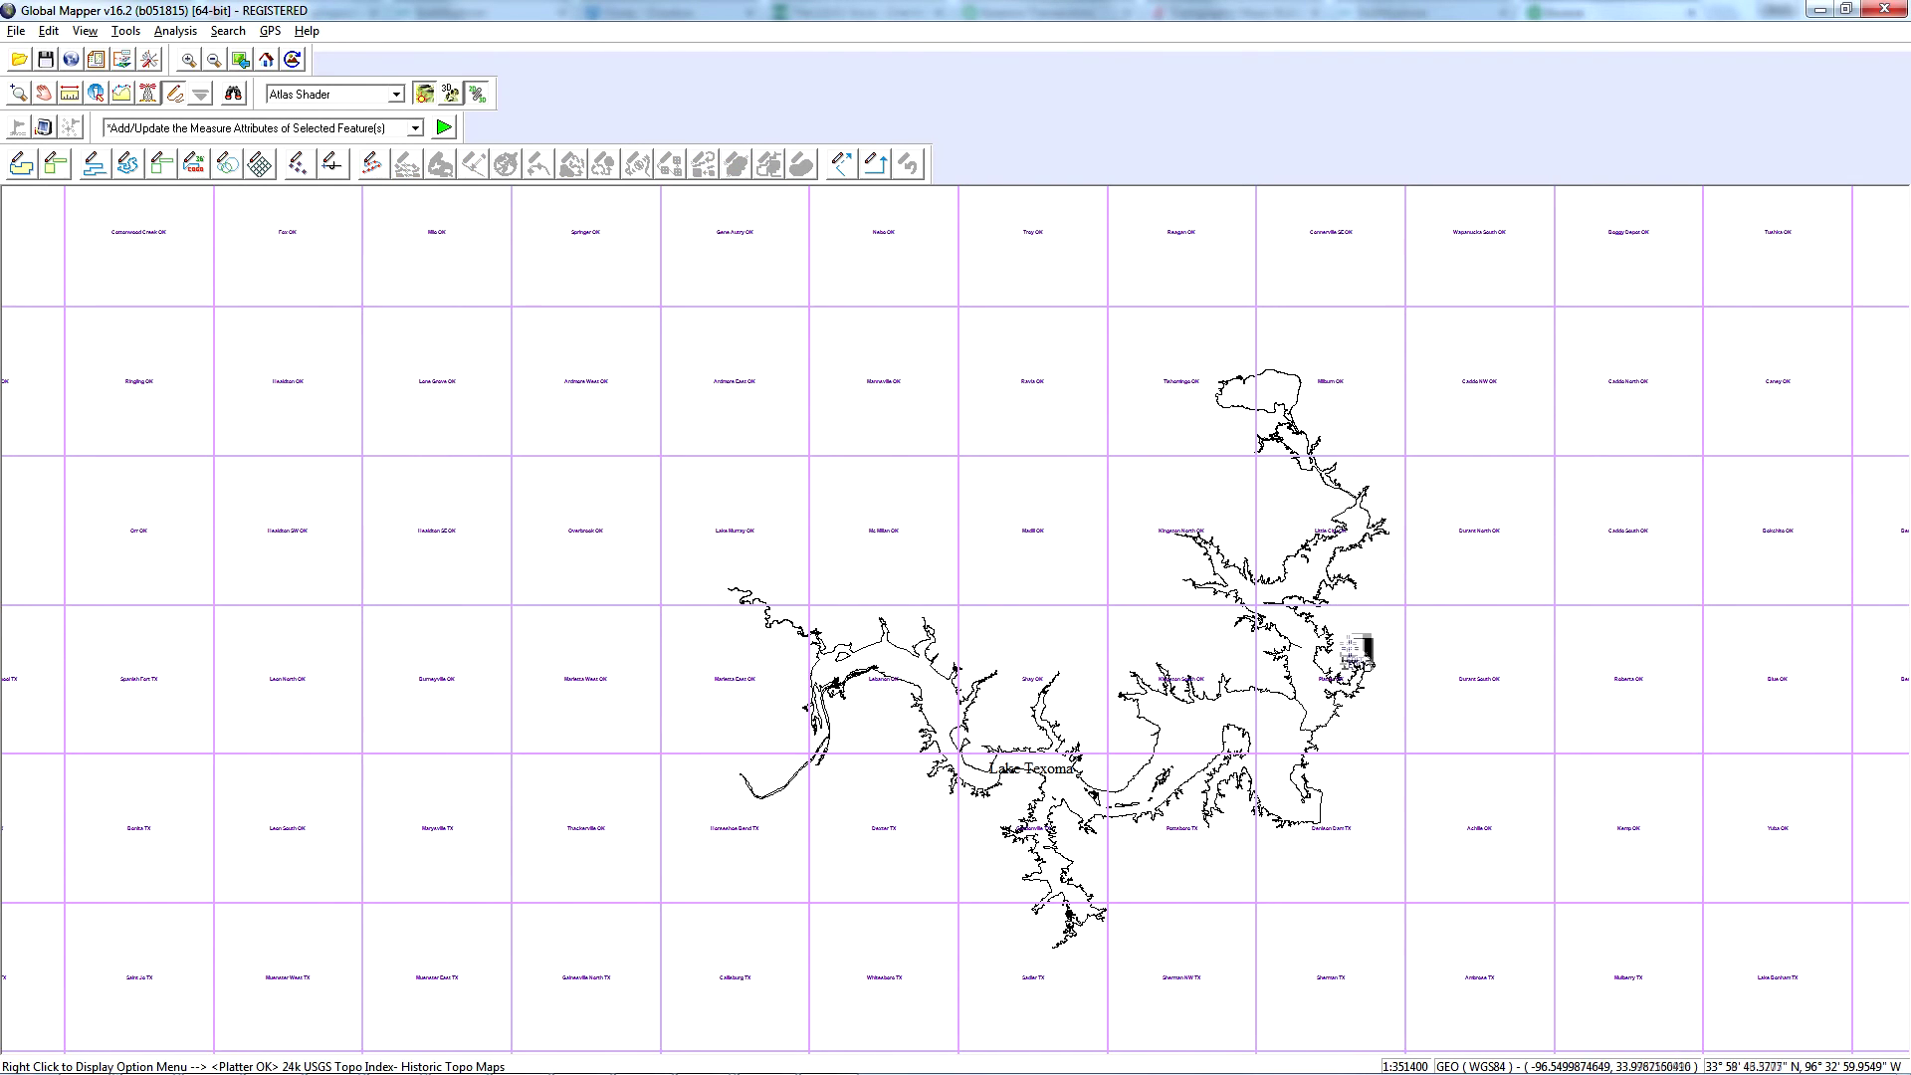
# Hide the DDS USGS 7_5 Minute Index layer and select all Lake Texoma water features with the Digitizer, keeping the overlay list clear of the lake
pyautogui.click(122, 62)
pyautogui.moveTo(1101, 382); pyautogui.dragTo(1720, 391)
pyautogui.click(1303, 438)
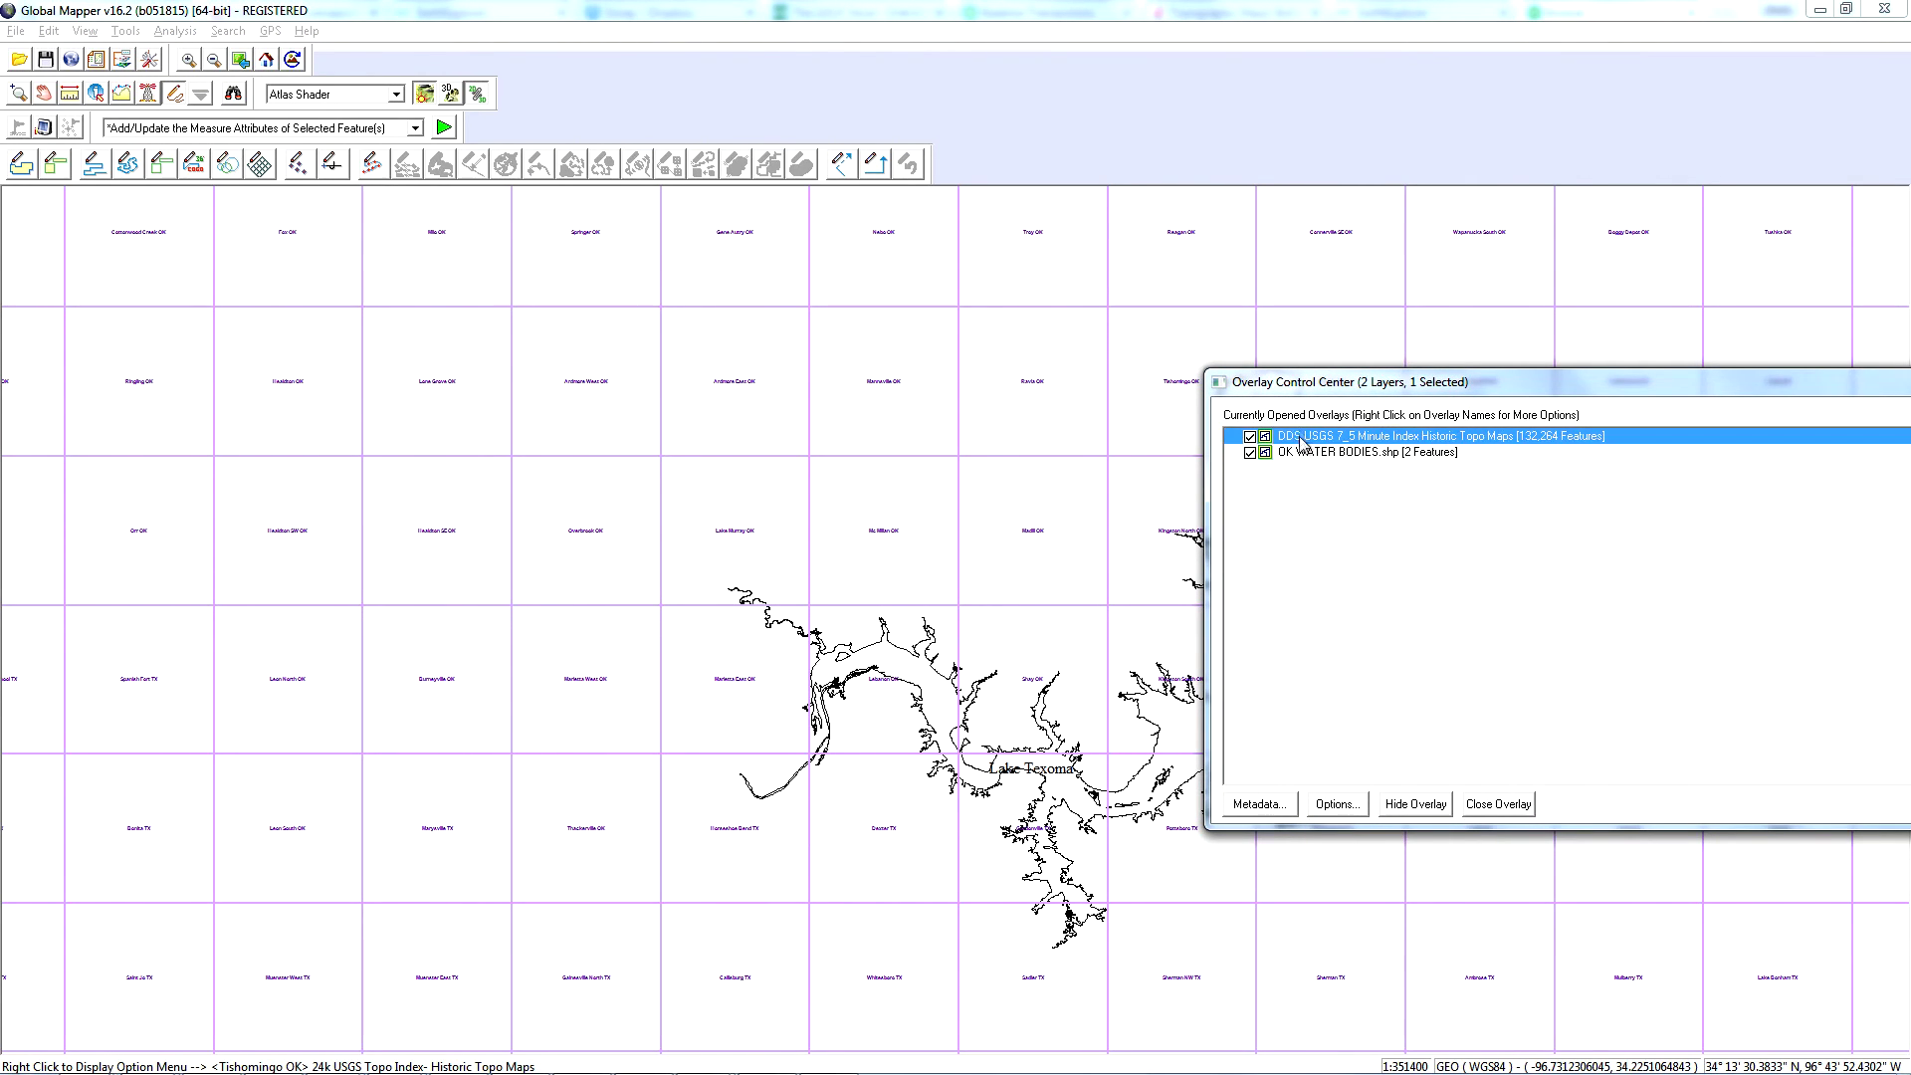
pyautogui.click(1250, 437)
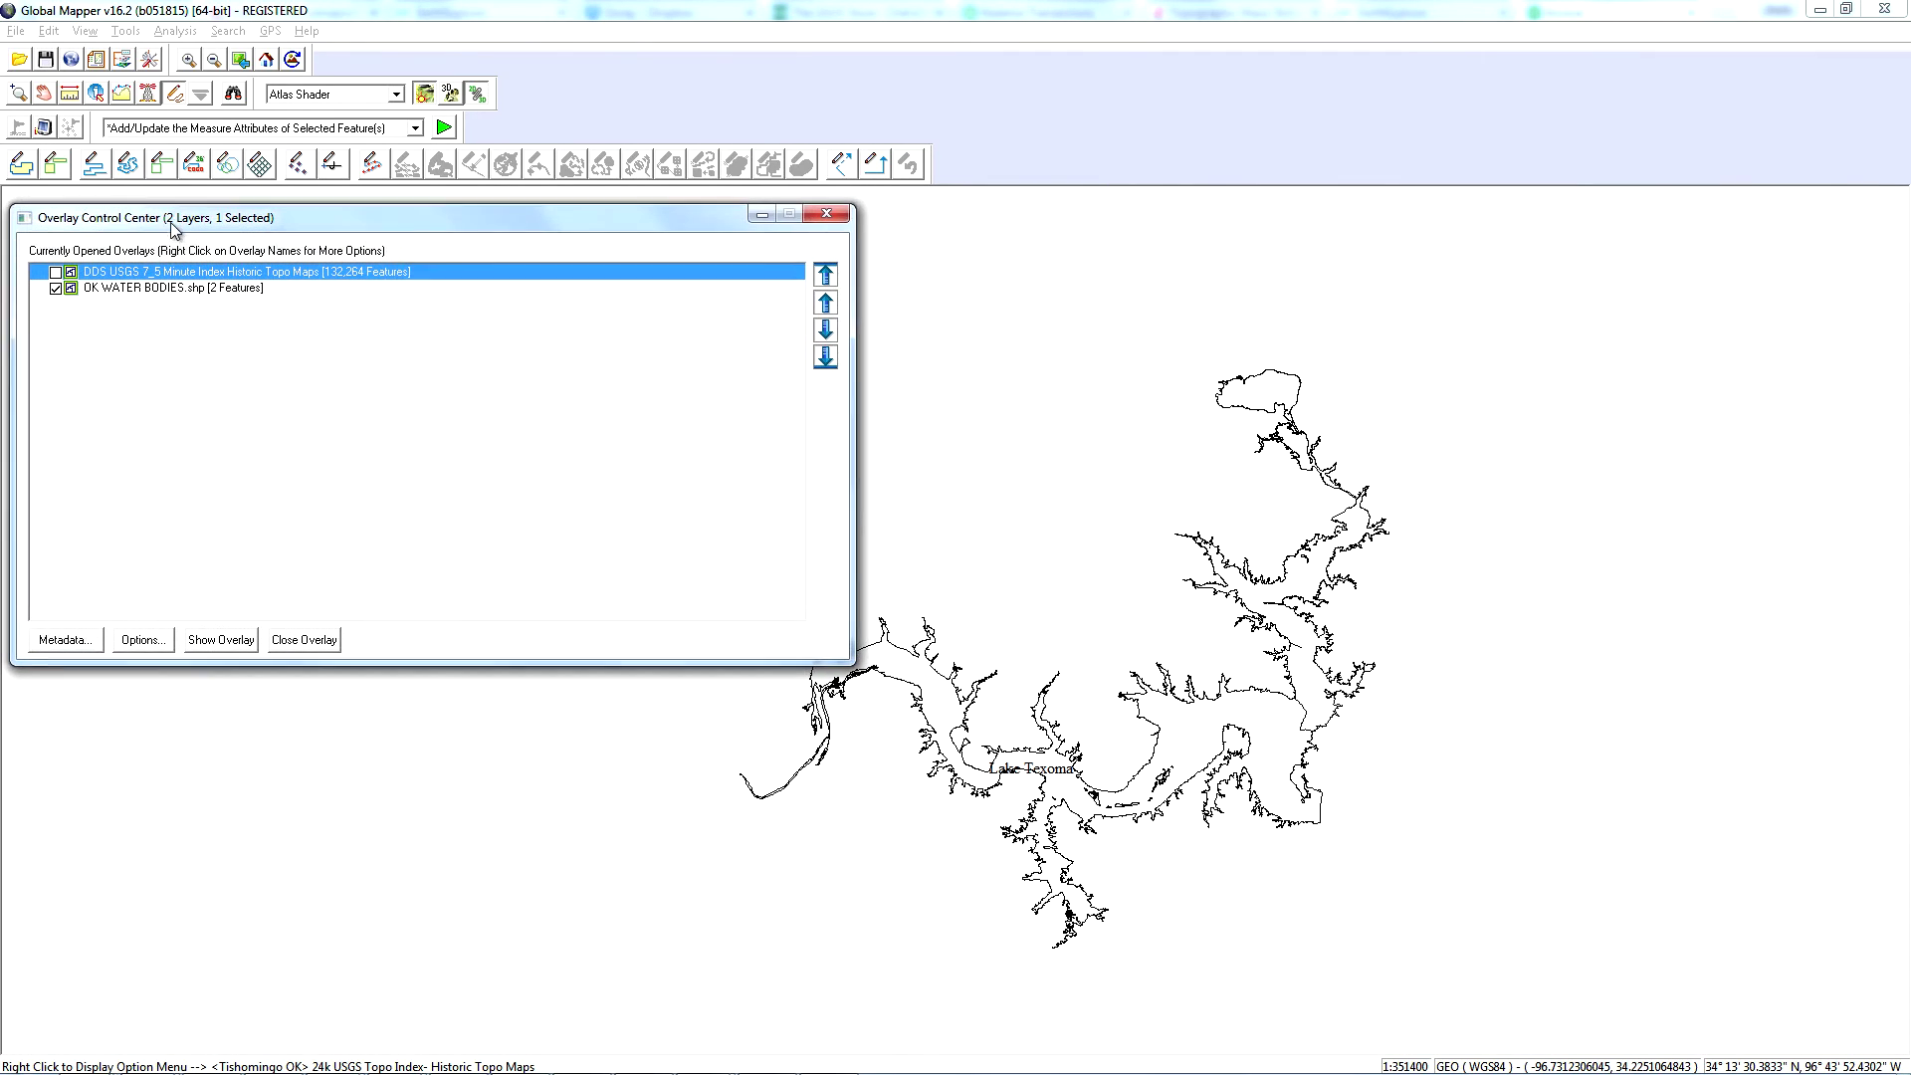
pyautogui.moveTo(841, 480); pyautogui.dragTo(501, 483)
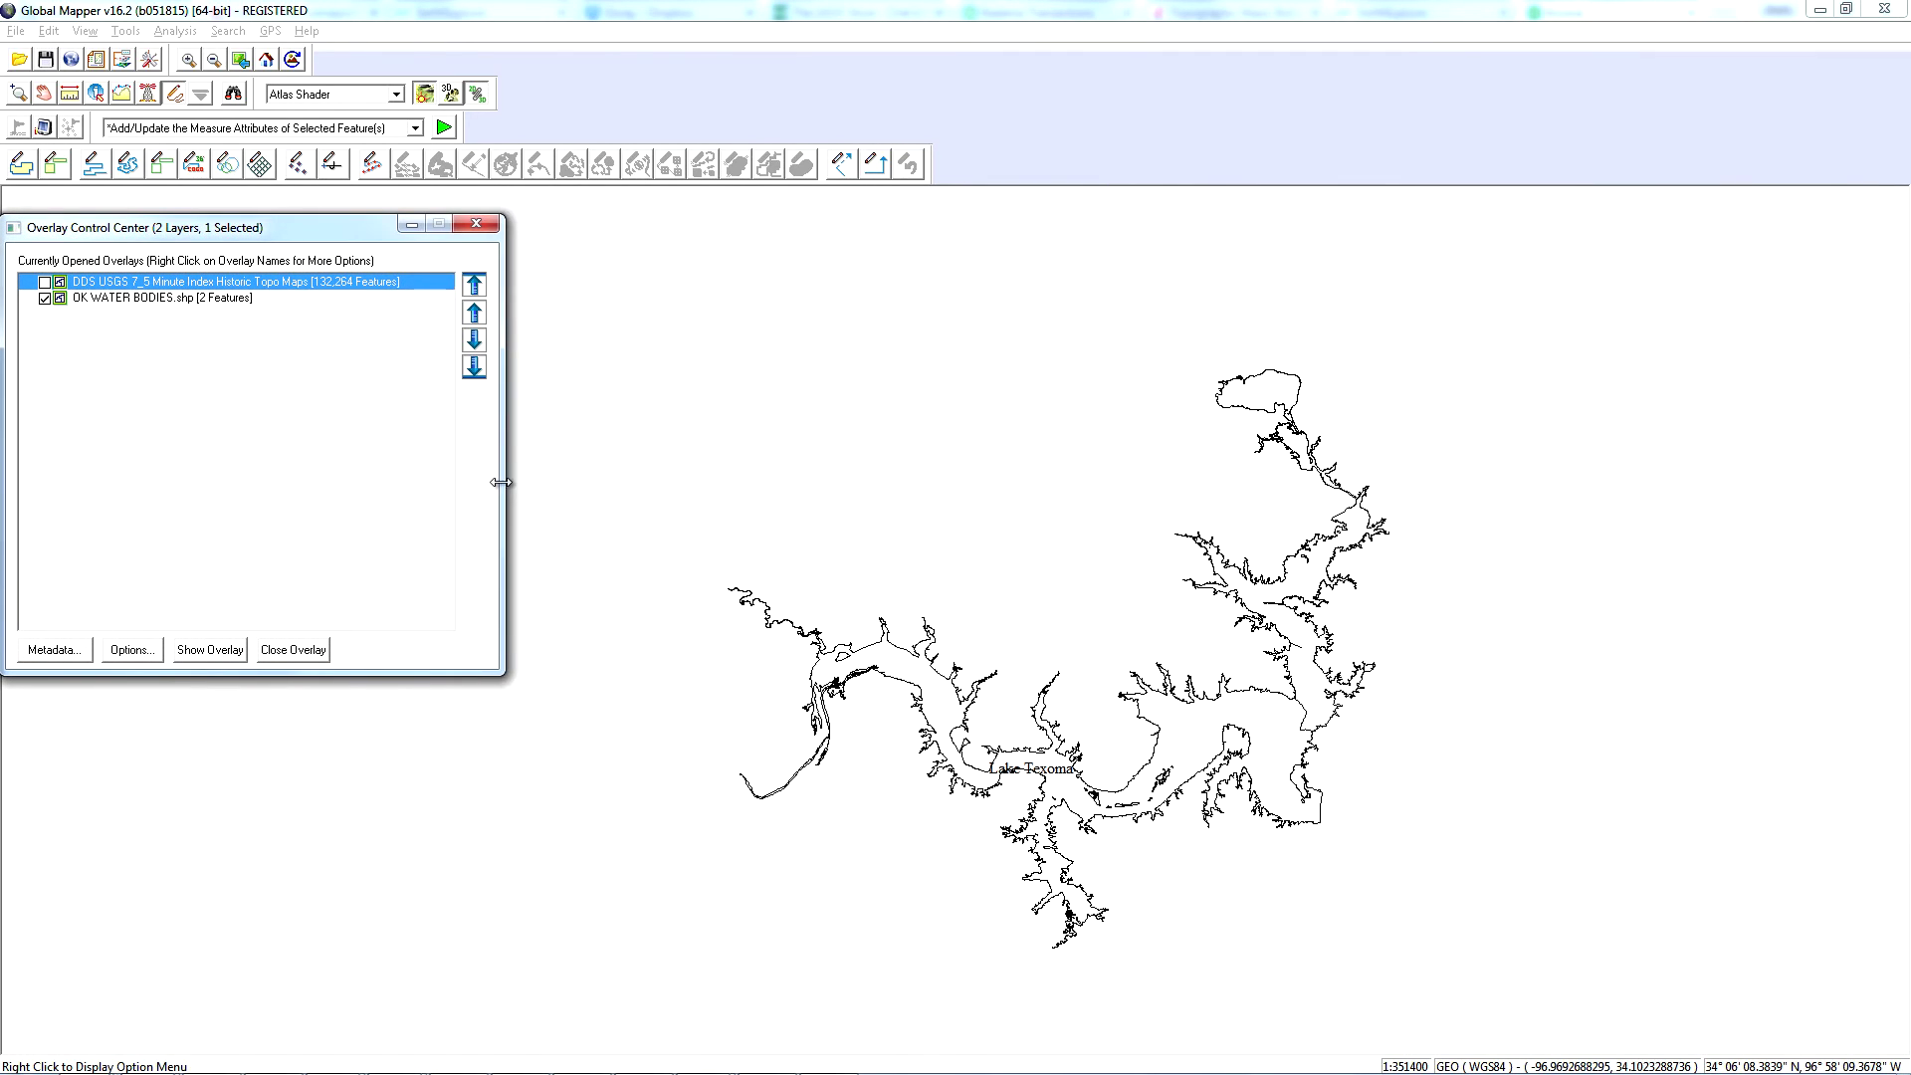
pyautogui.click(174, 94)
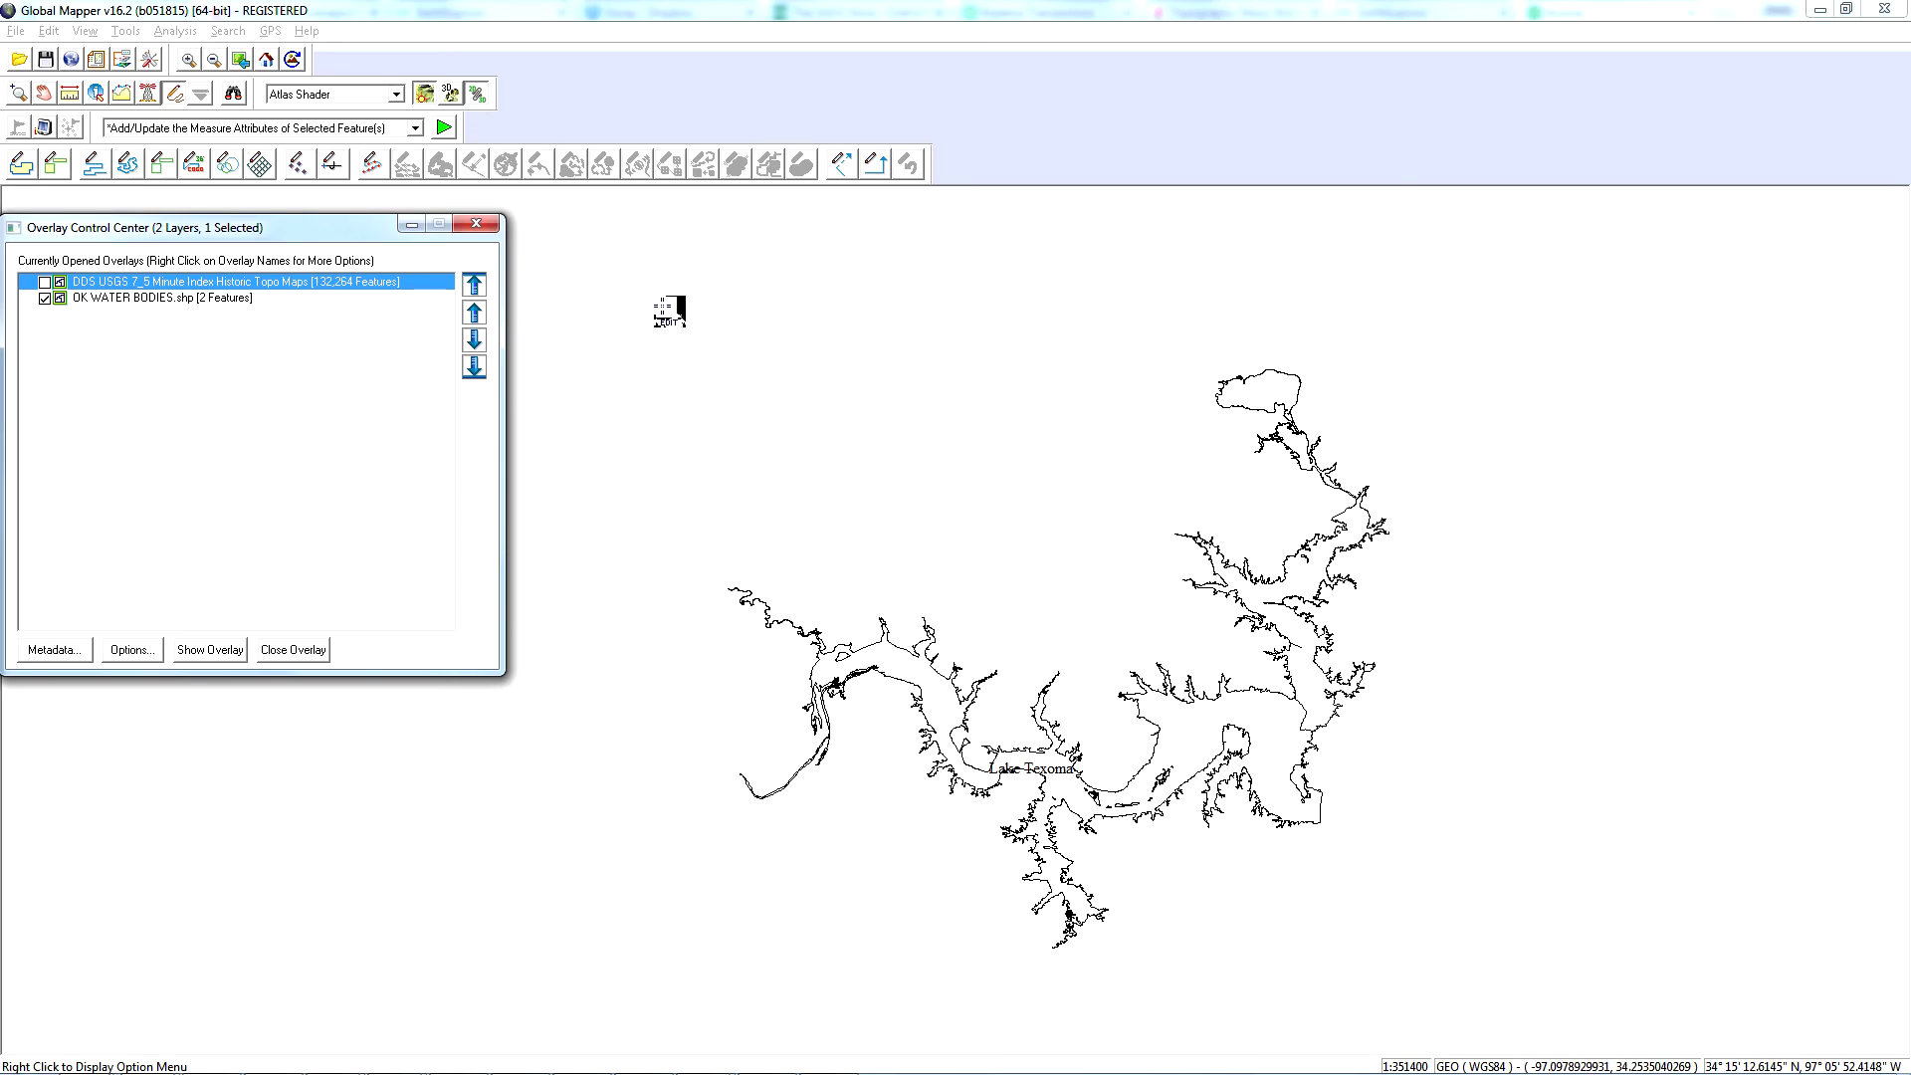
pyautogui.moveTo(1421, 852); pyautogui.dragTo(1567, 1017)
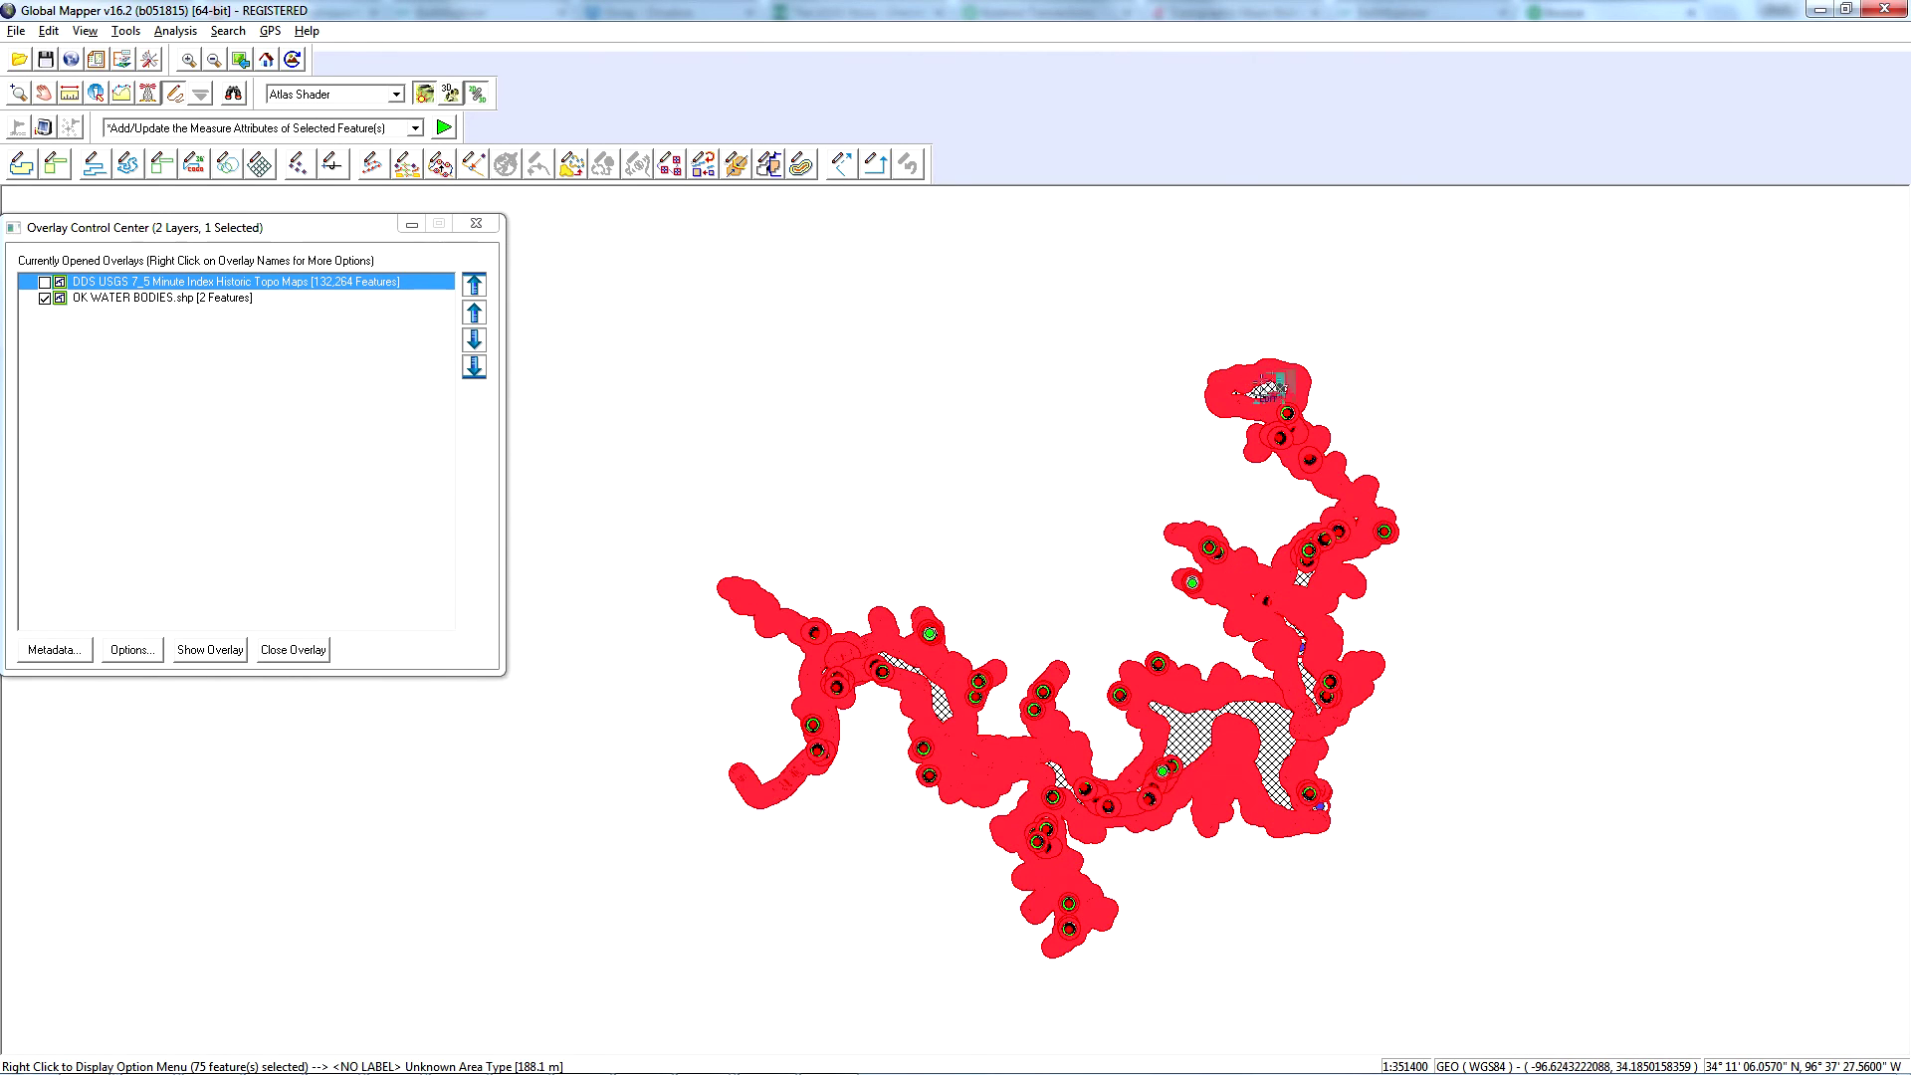
# Show the topo index layer again and select all area features having any overlap with the selected lake areas
pyautogui.click(45, 283)
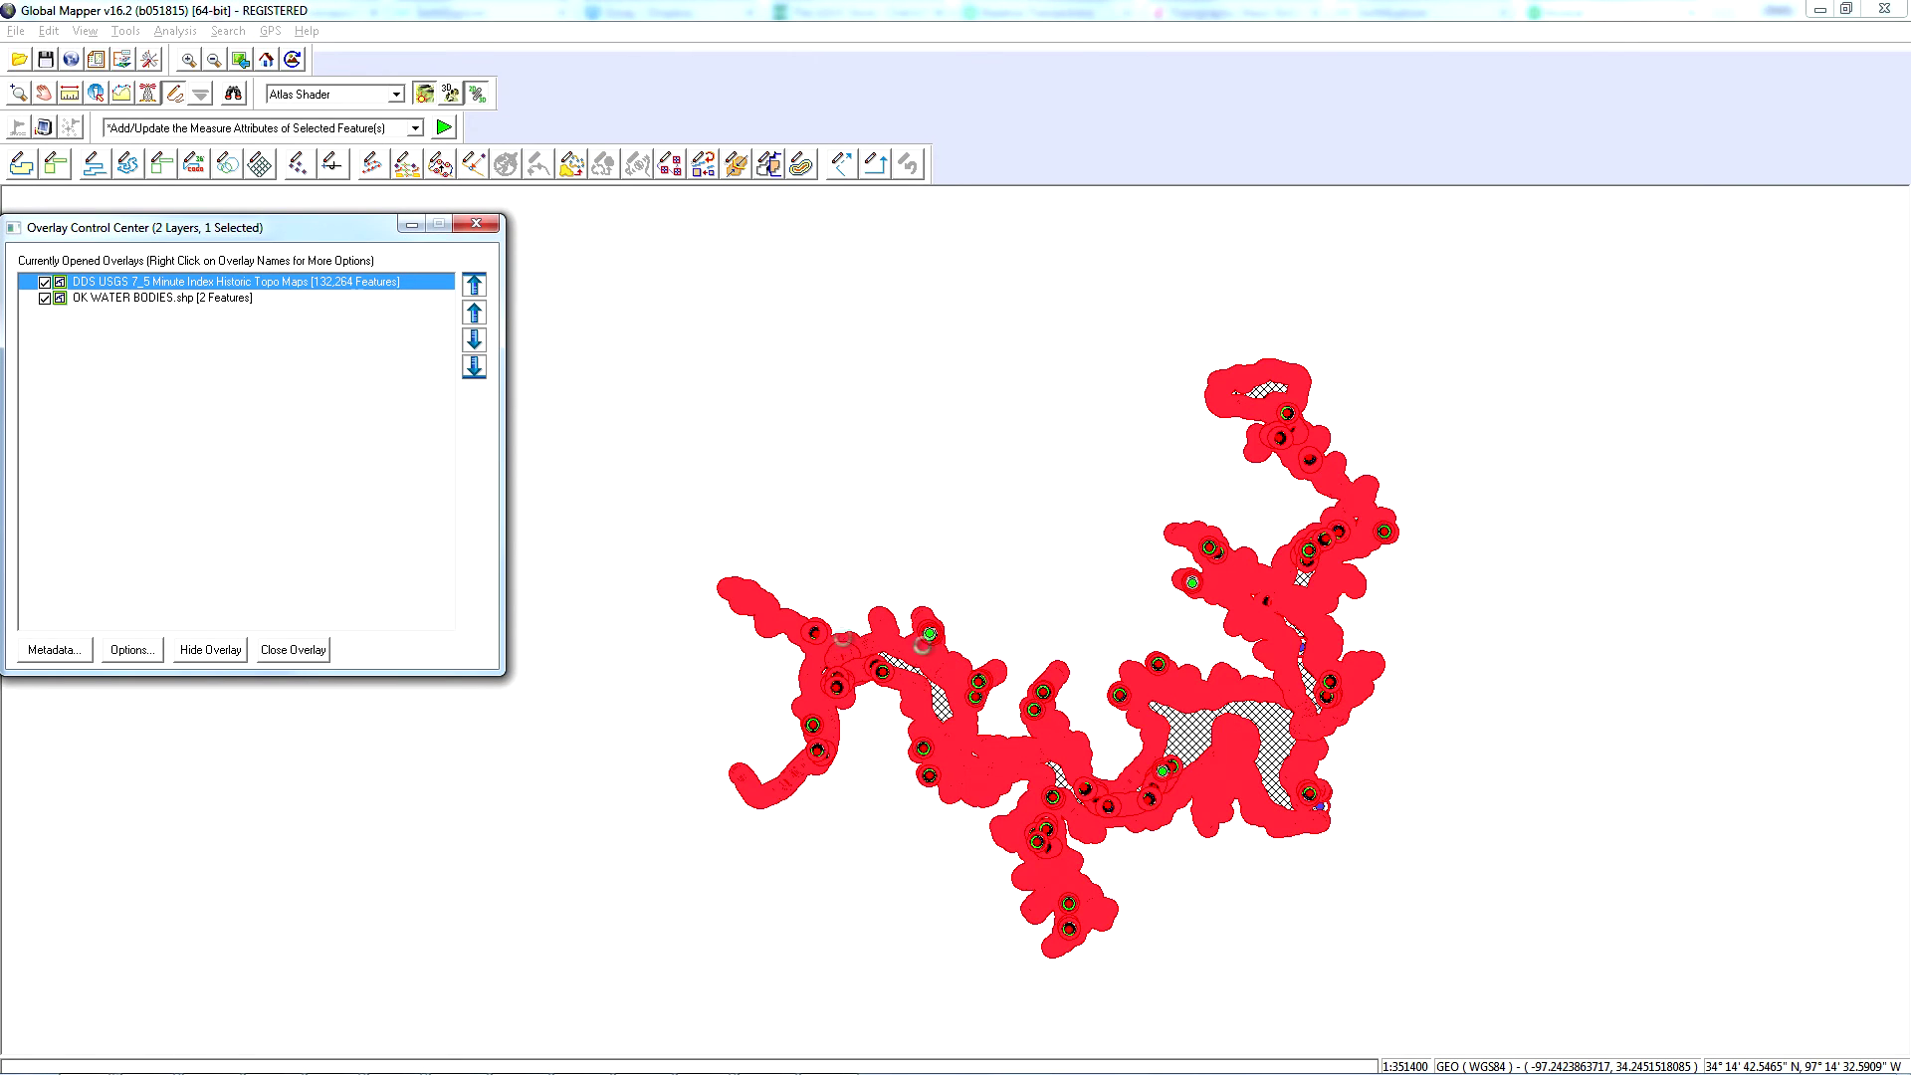
pyautogui.rightClick(1282, 739)
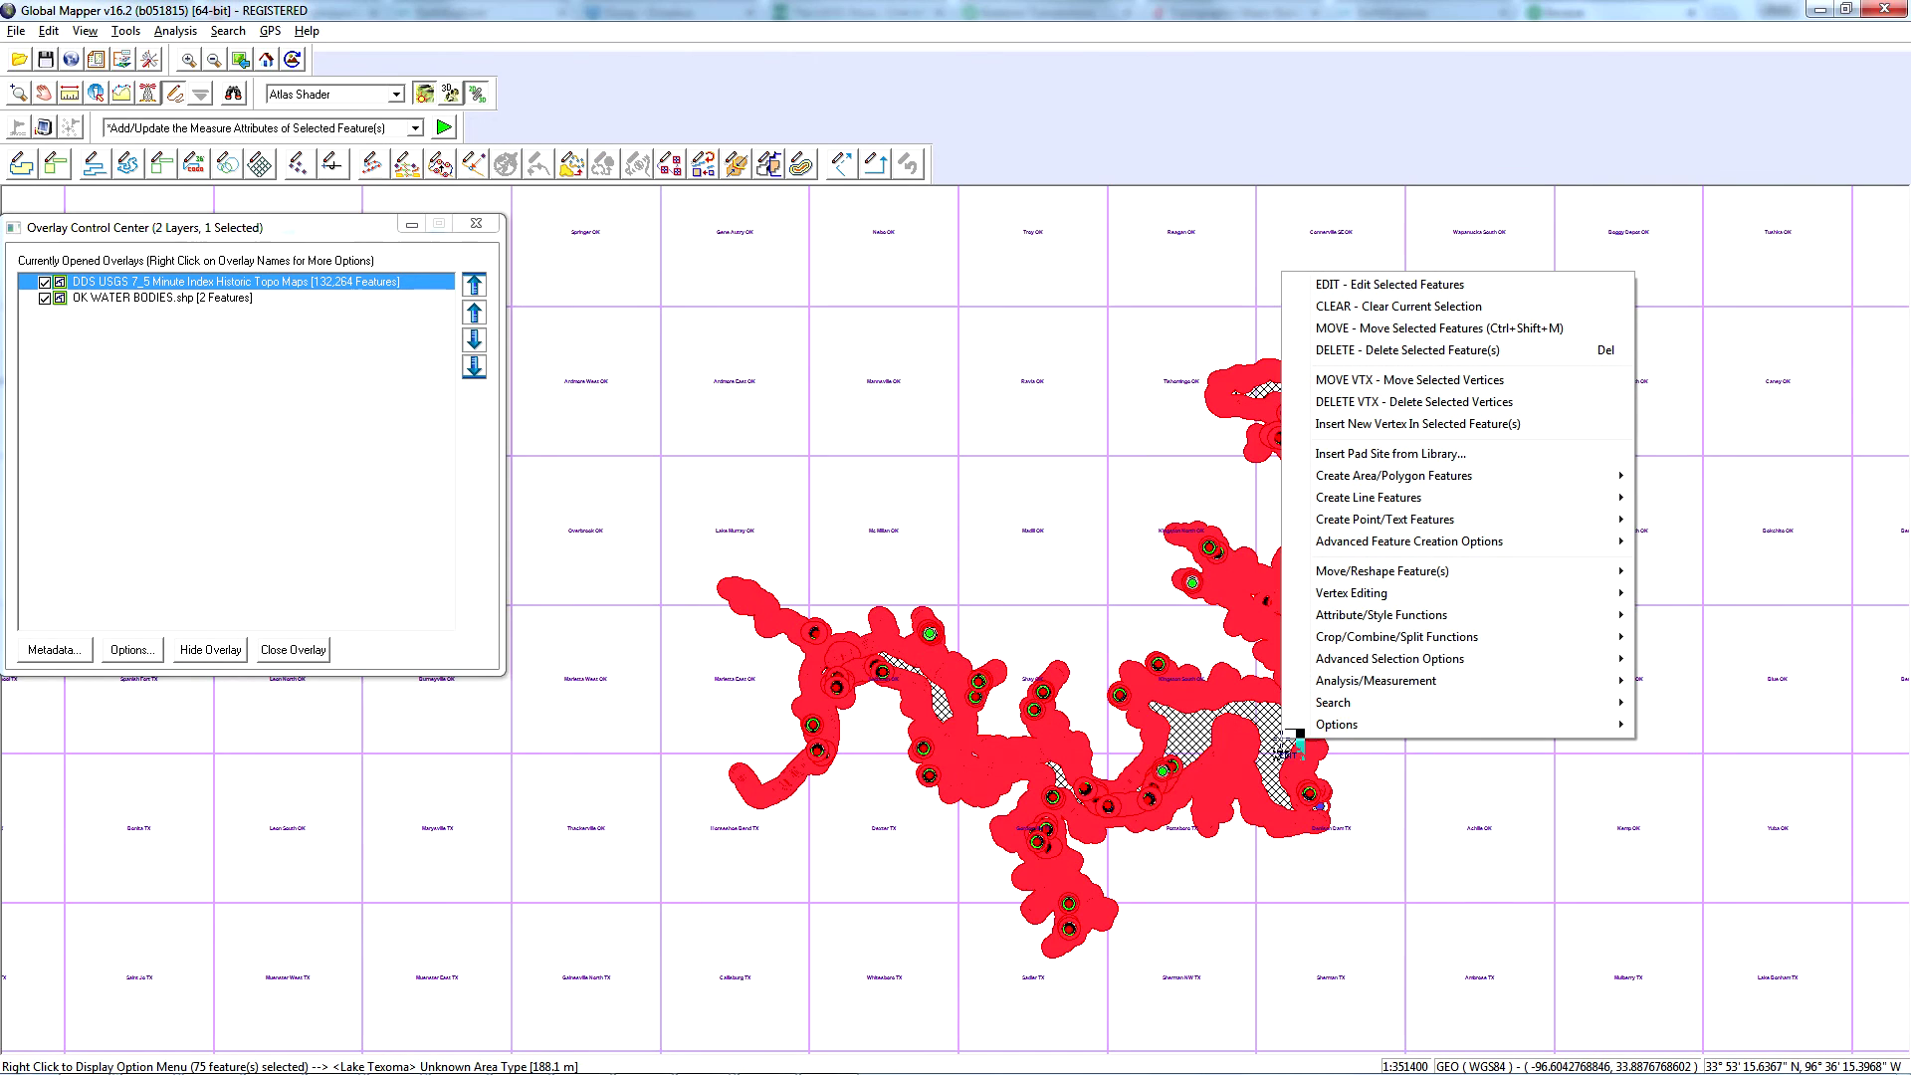
pyautogui.moveTo(1413, 658)
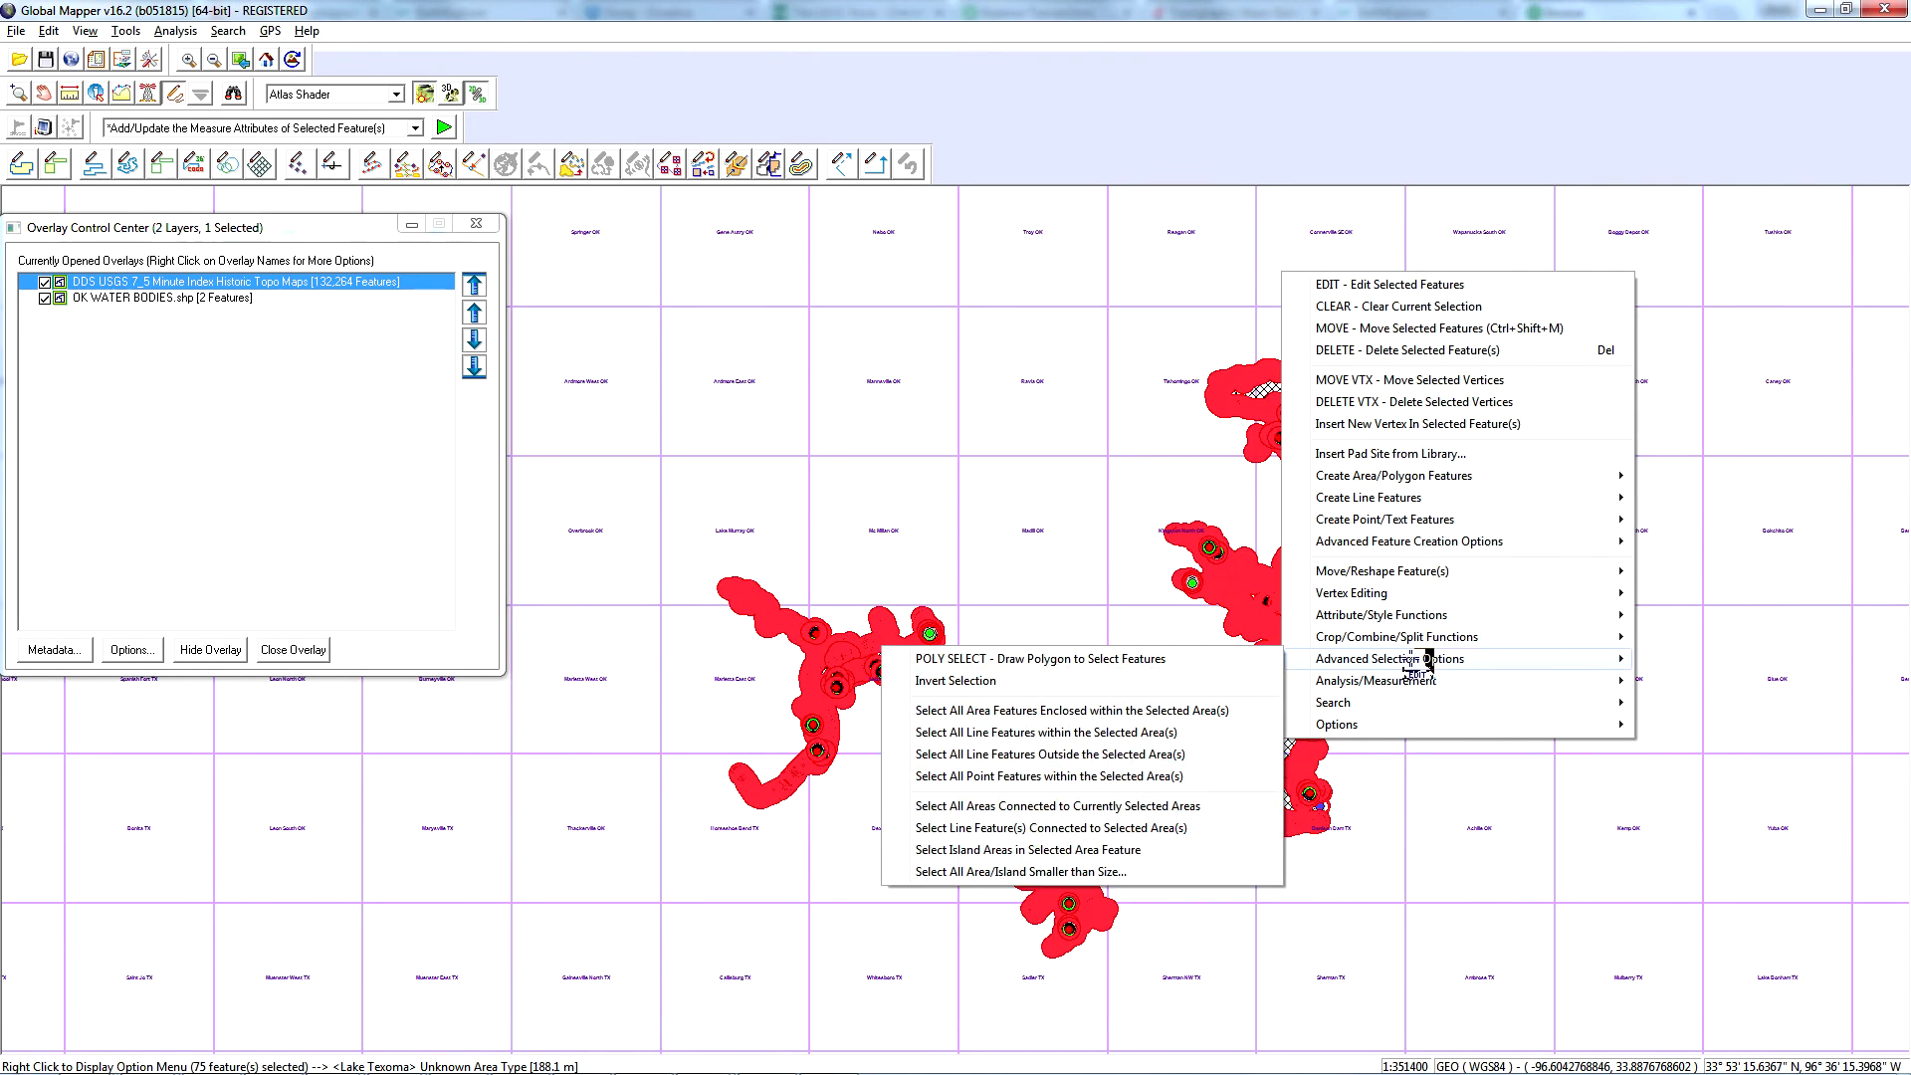
pyautogui.click(1103, 711)
pyautogui.click(948, 563)
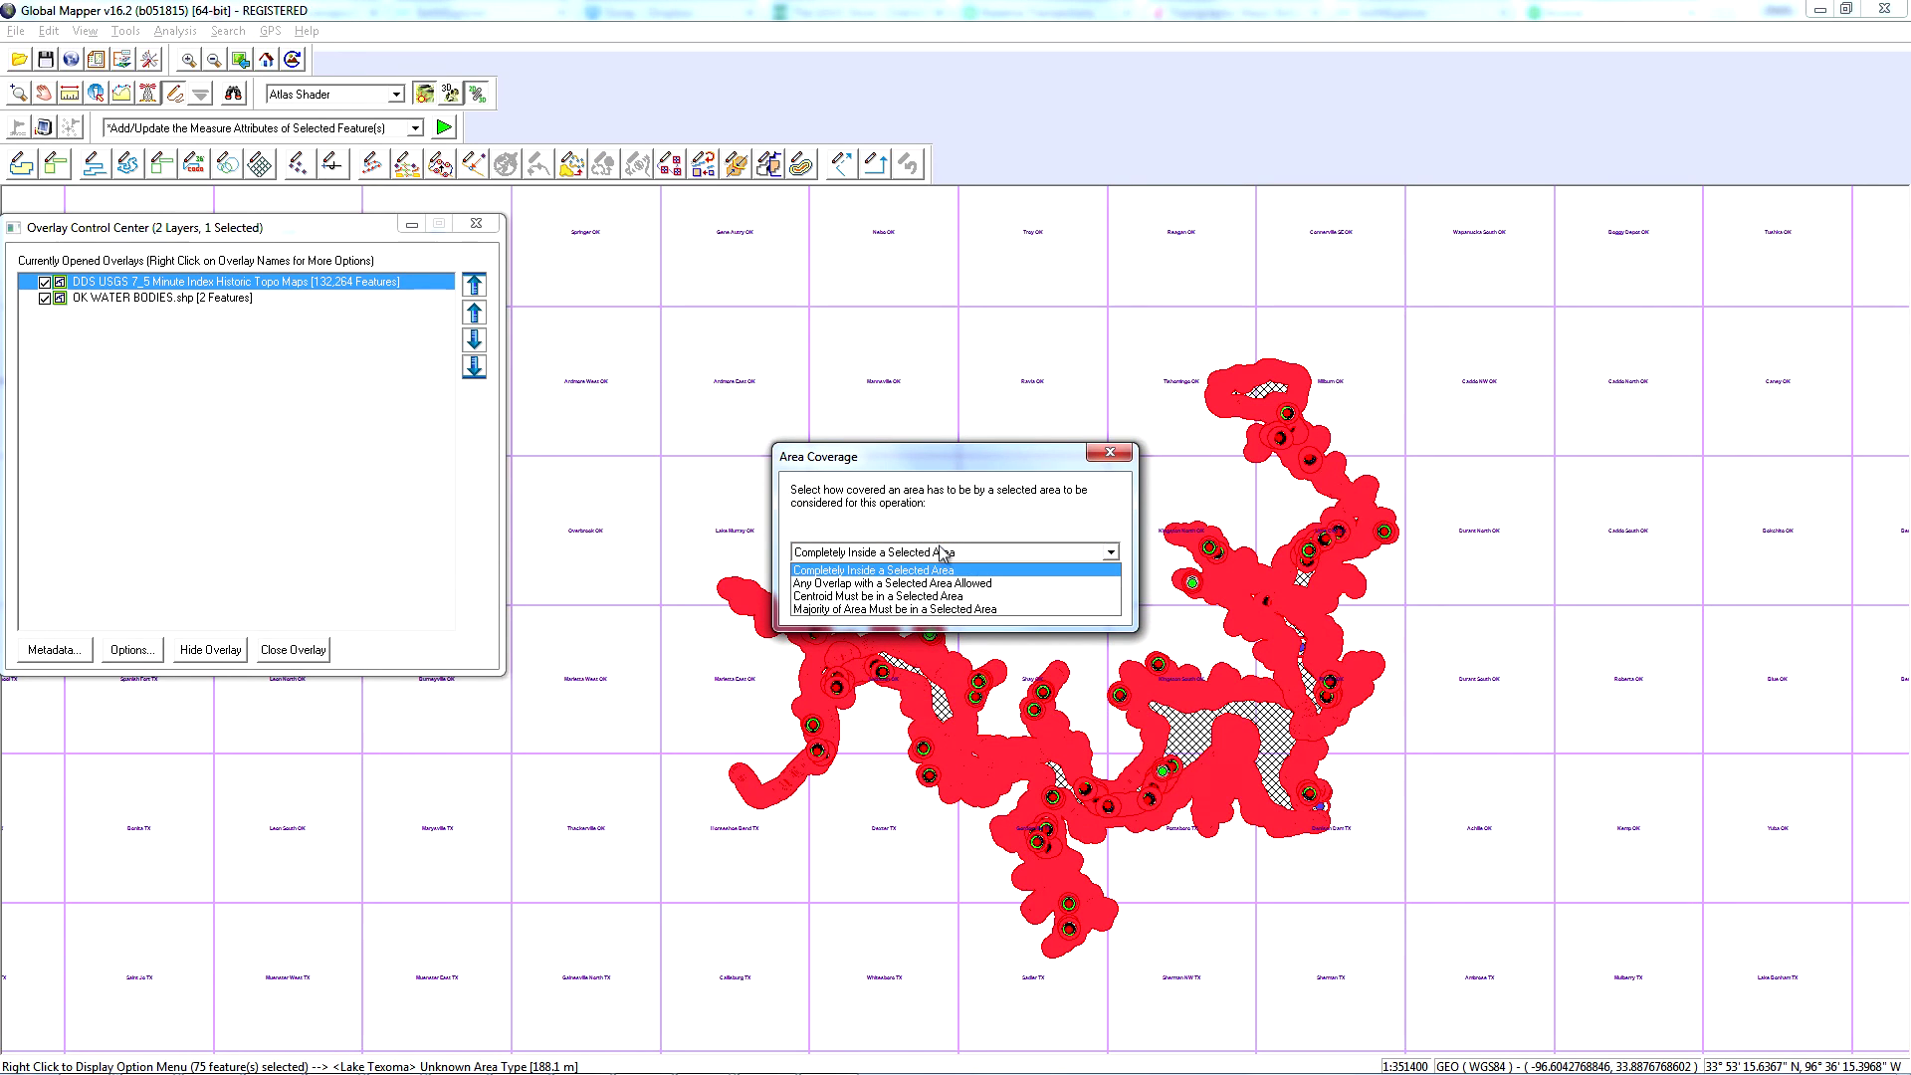
pyautogui.click(978, 585)
pyautogui.click(918, 607)
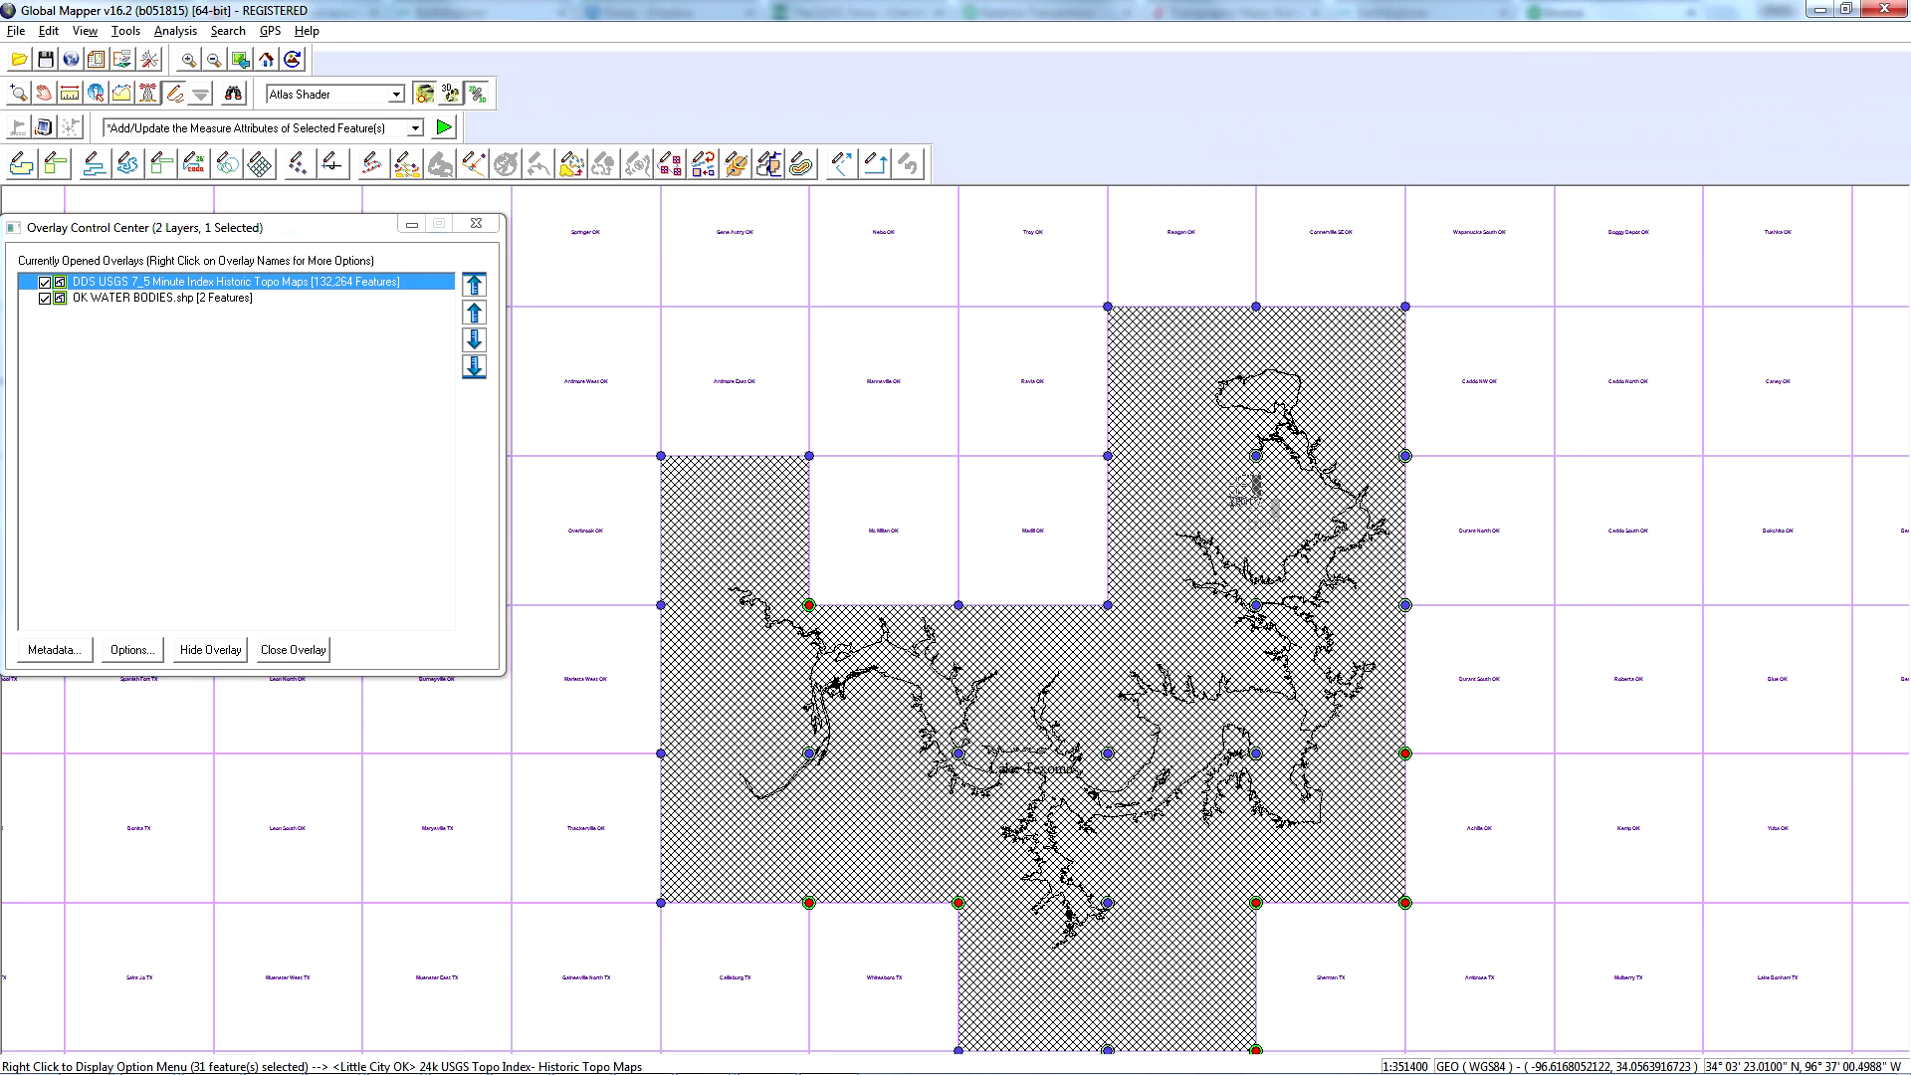
# Try to load the selected quadrangles' web files from the HYPERLINK attribute into the D: drive's a folder, and cancel at the folder choice
pyautogui.rightClick(1170, 882)
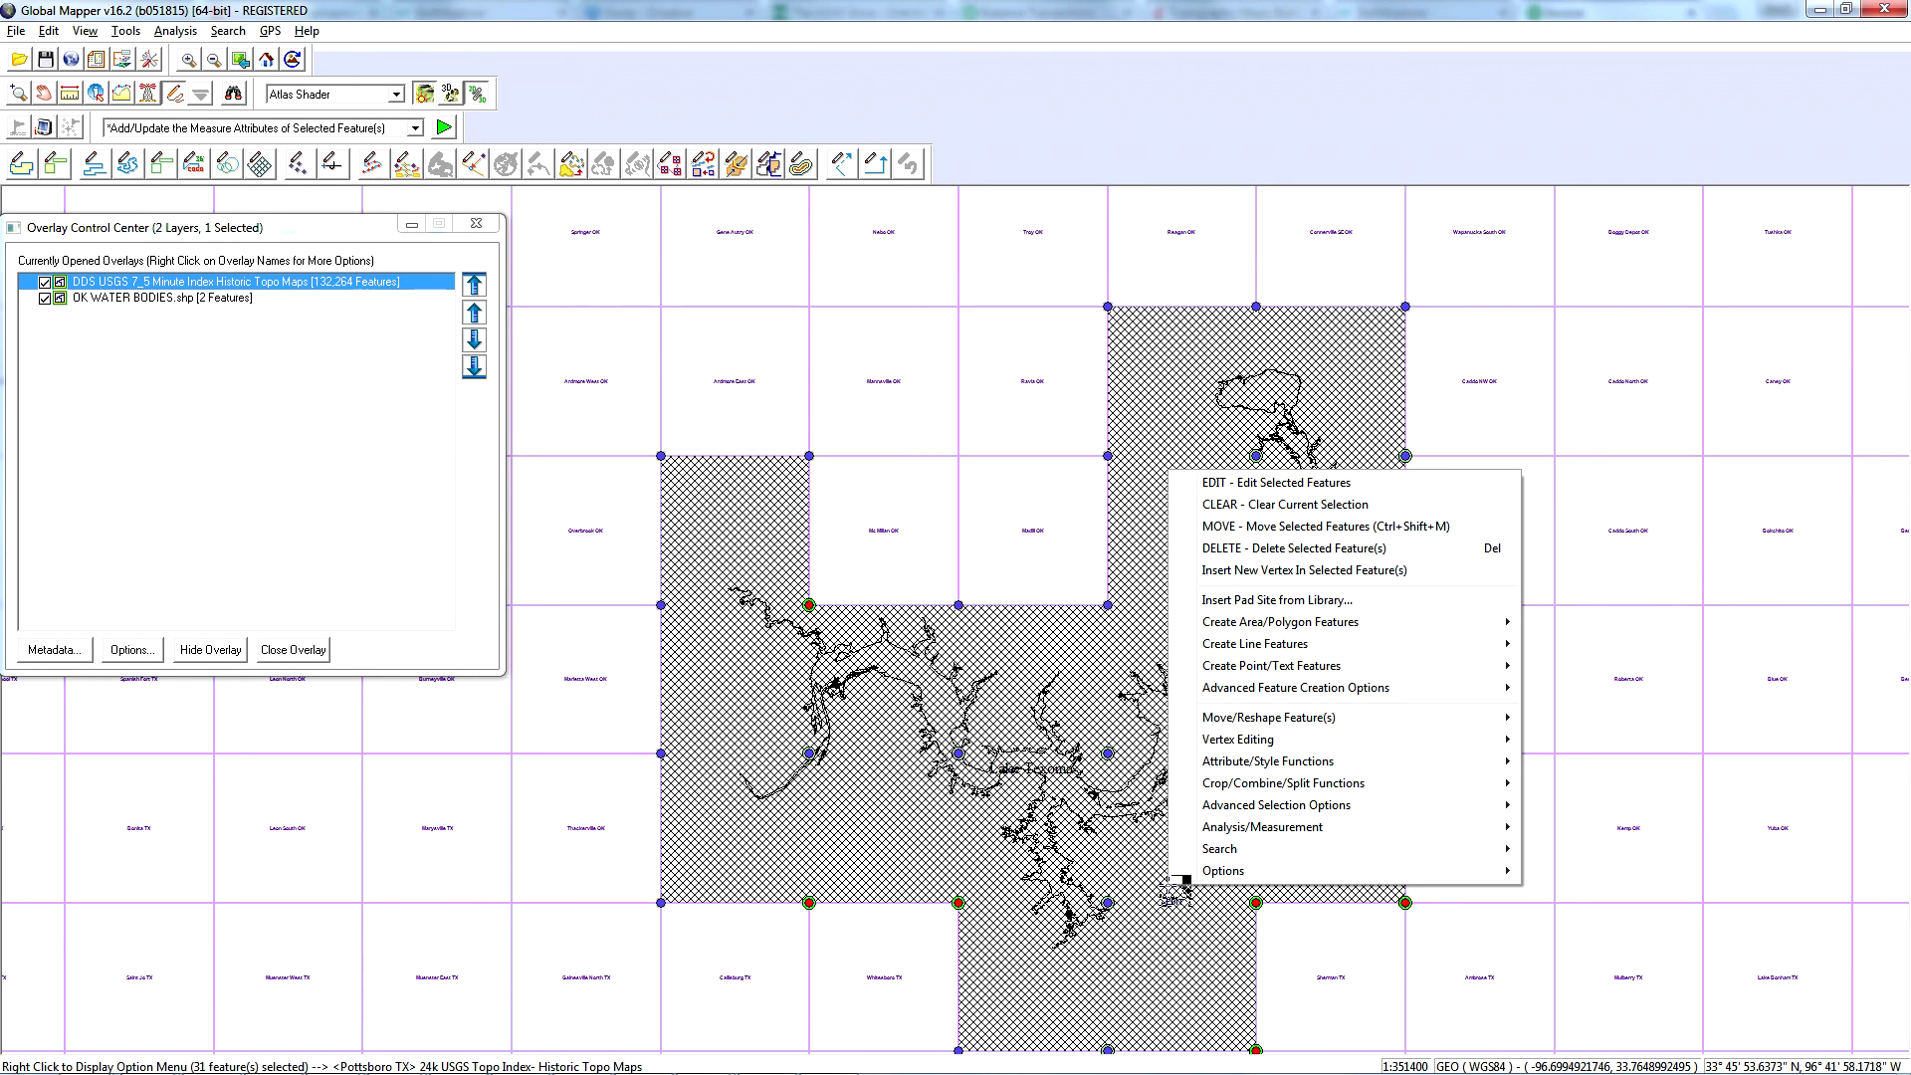
pyautogui.moveTo(1294, 762)
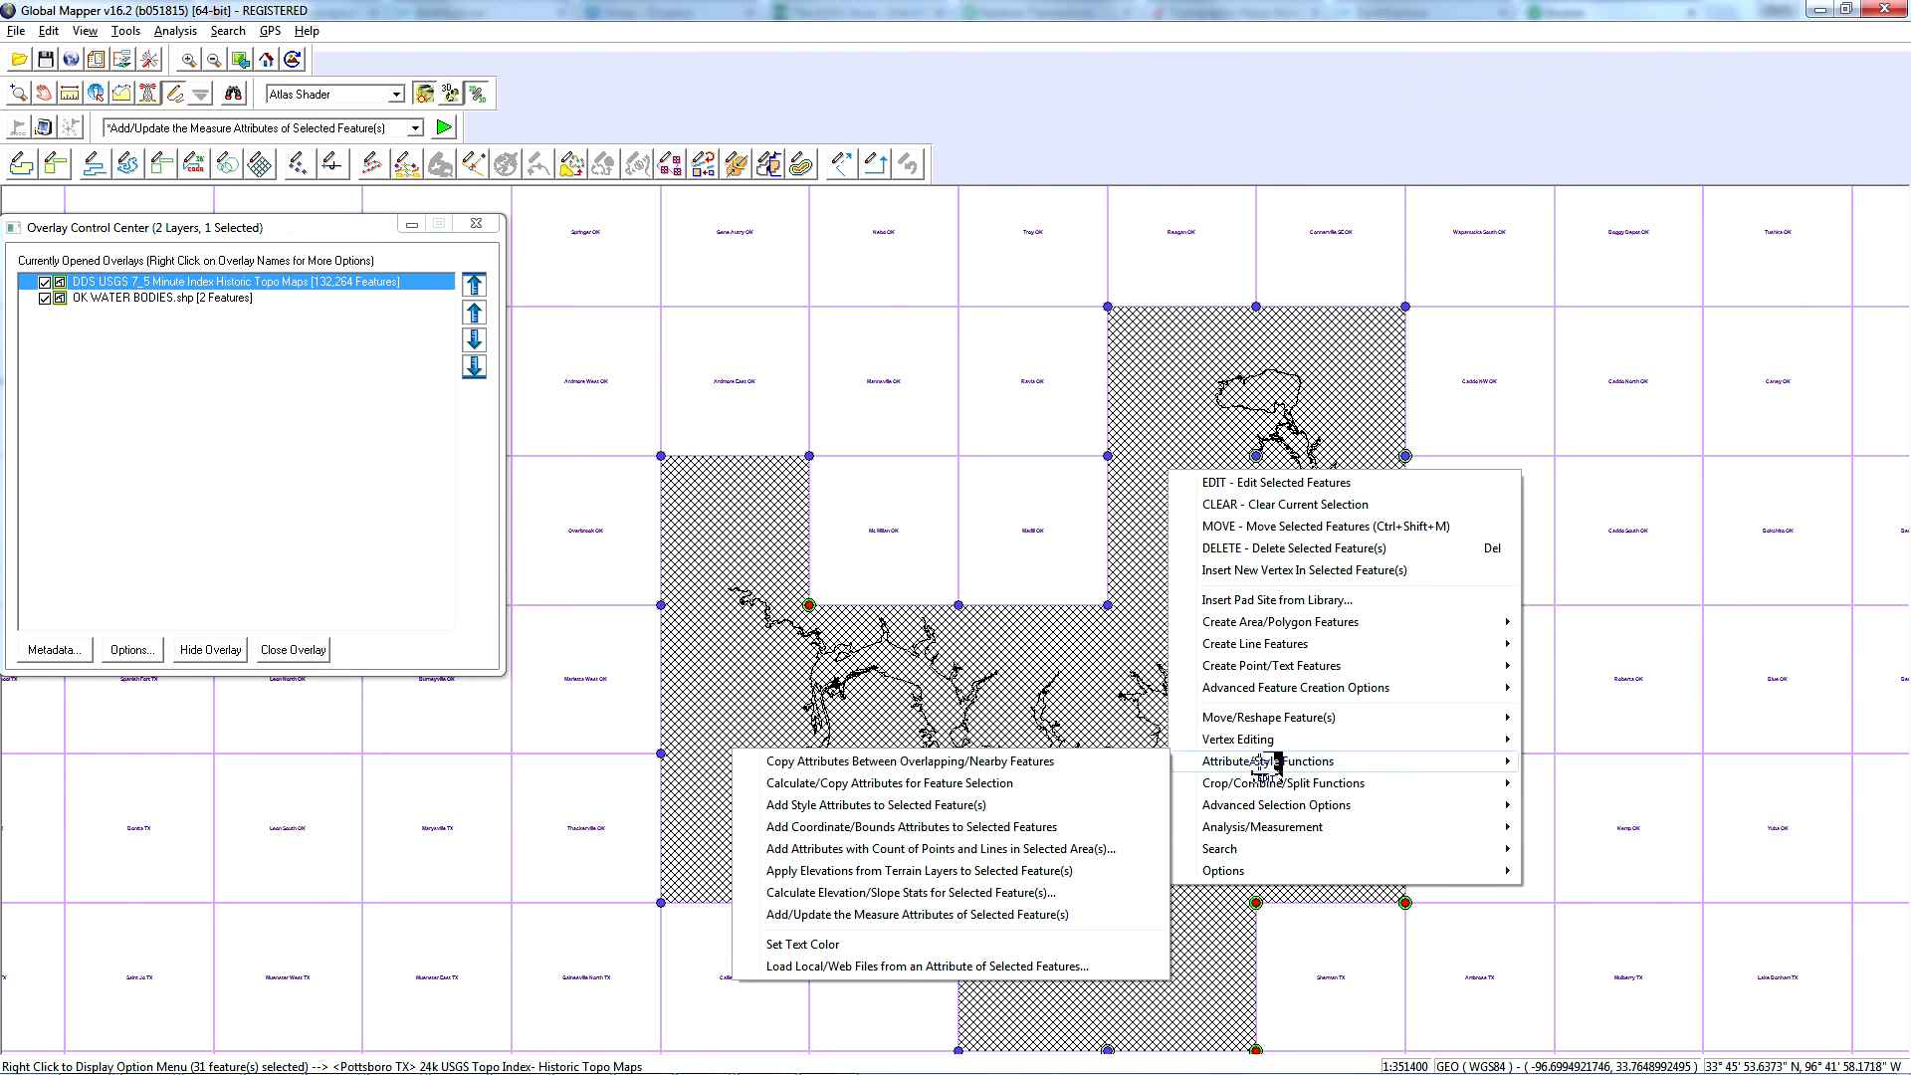
pyautogui.click(846, 967)
pyautogui.click(945, 561)
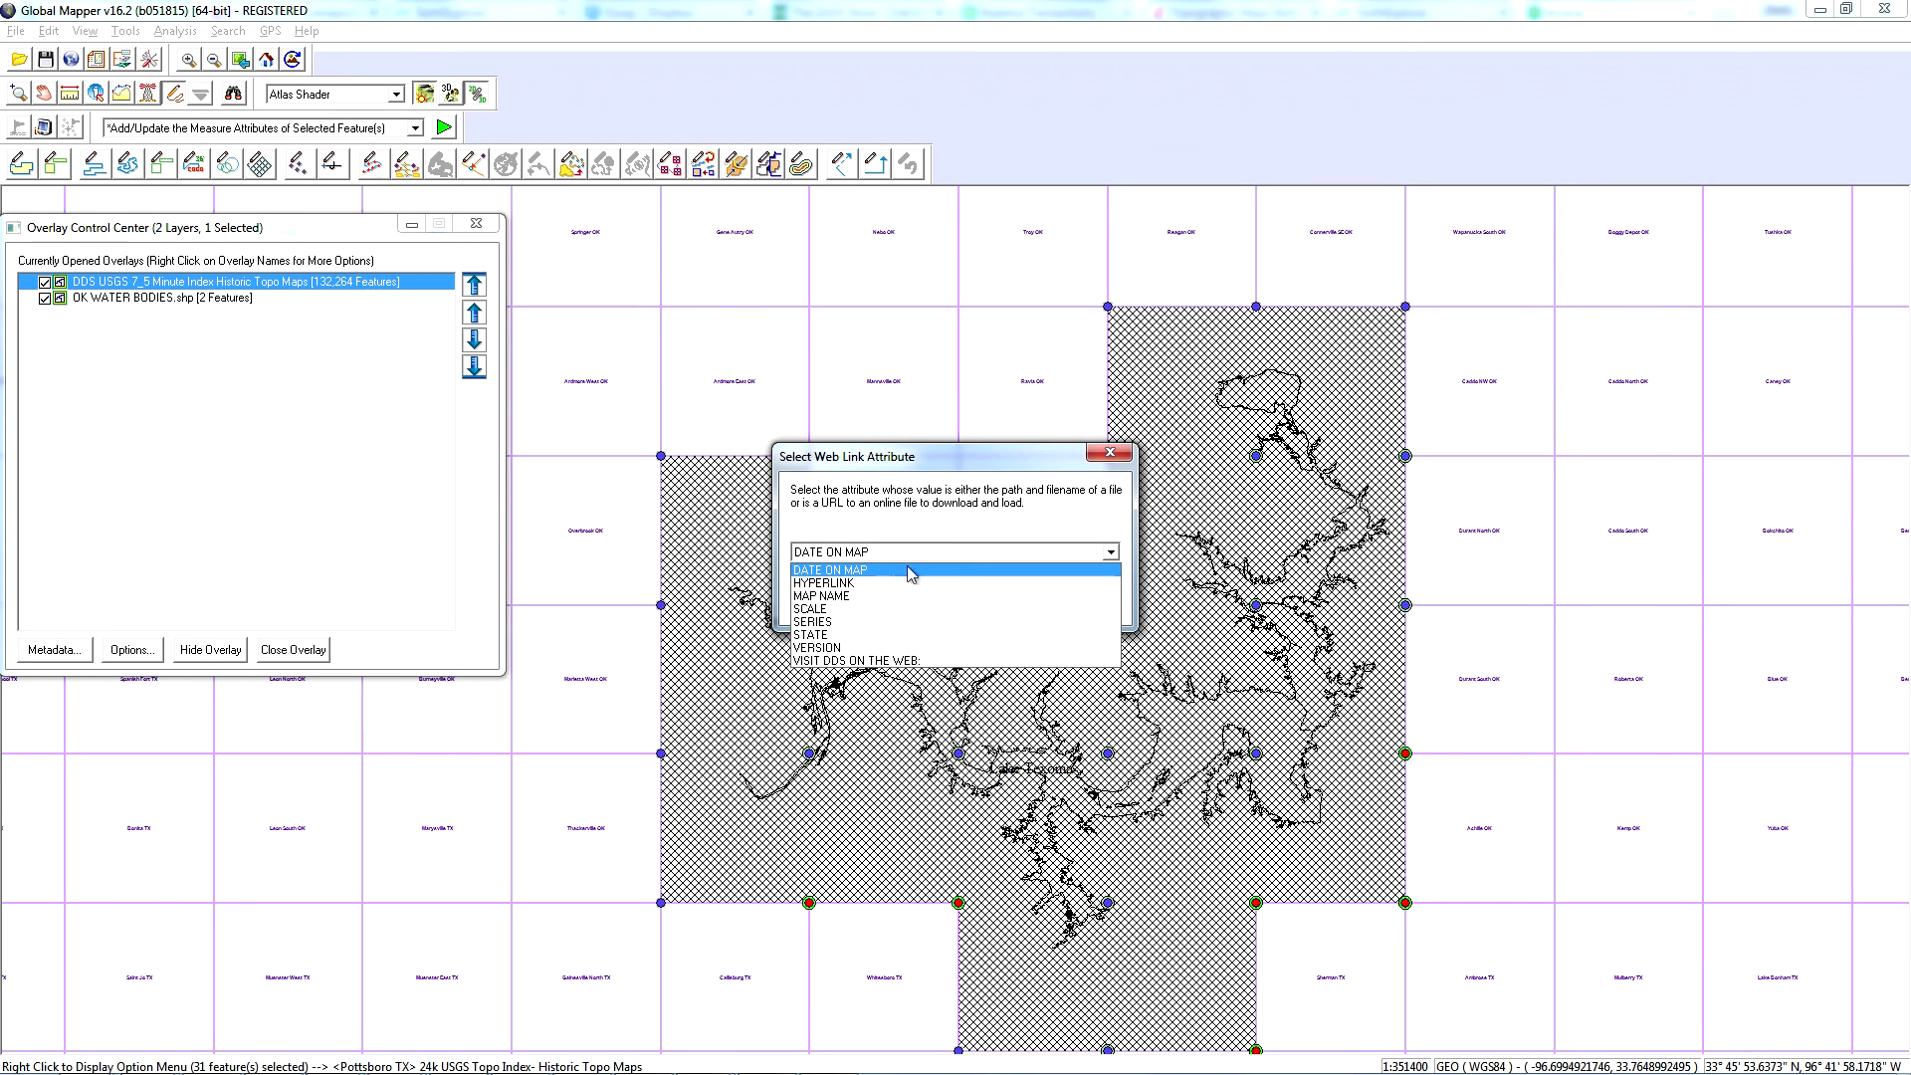
pyautogui.click(946, 587)
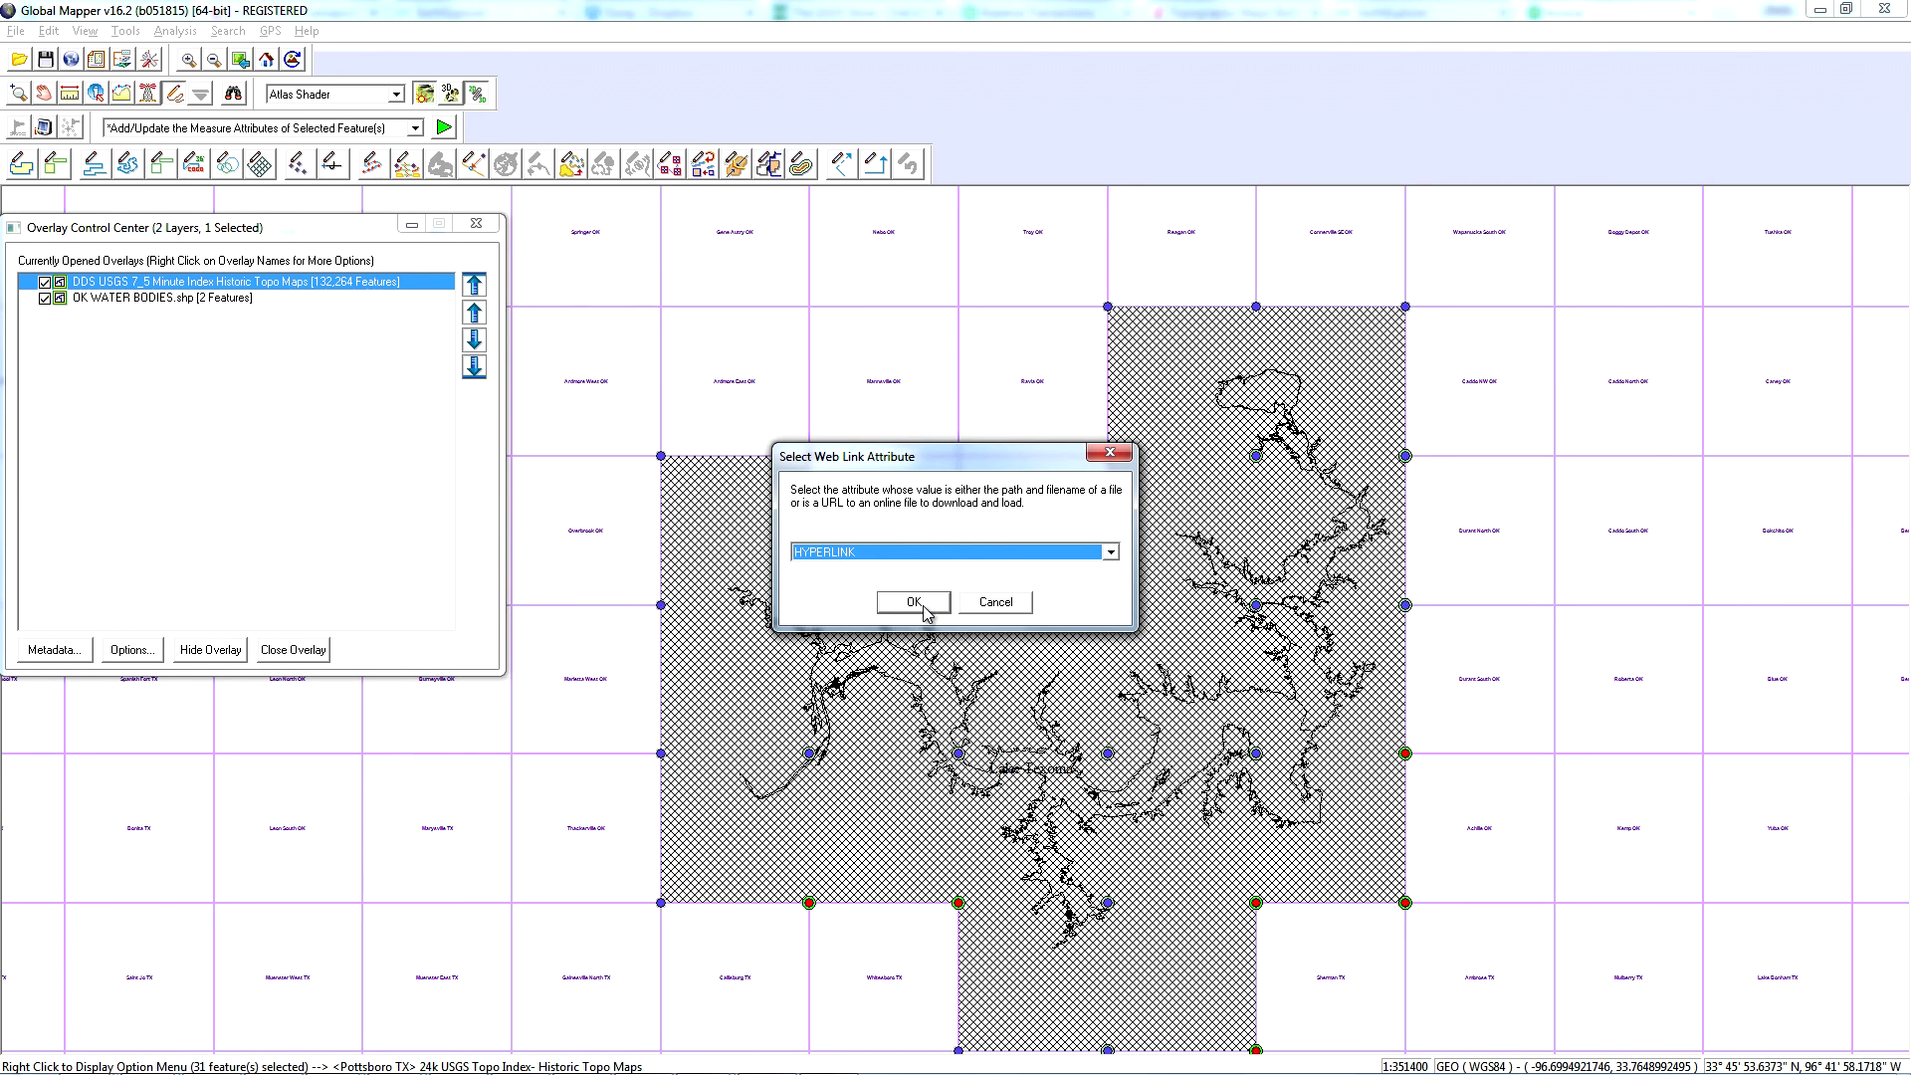
pyautogui.click(924, 607)
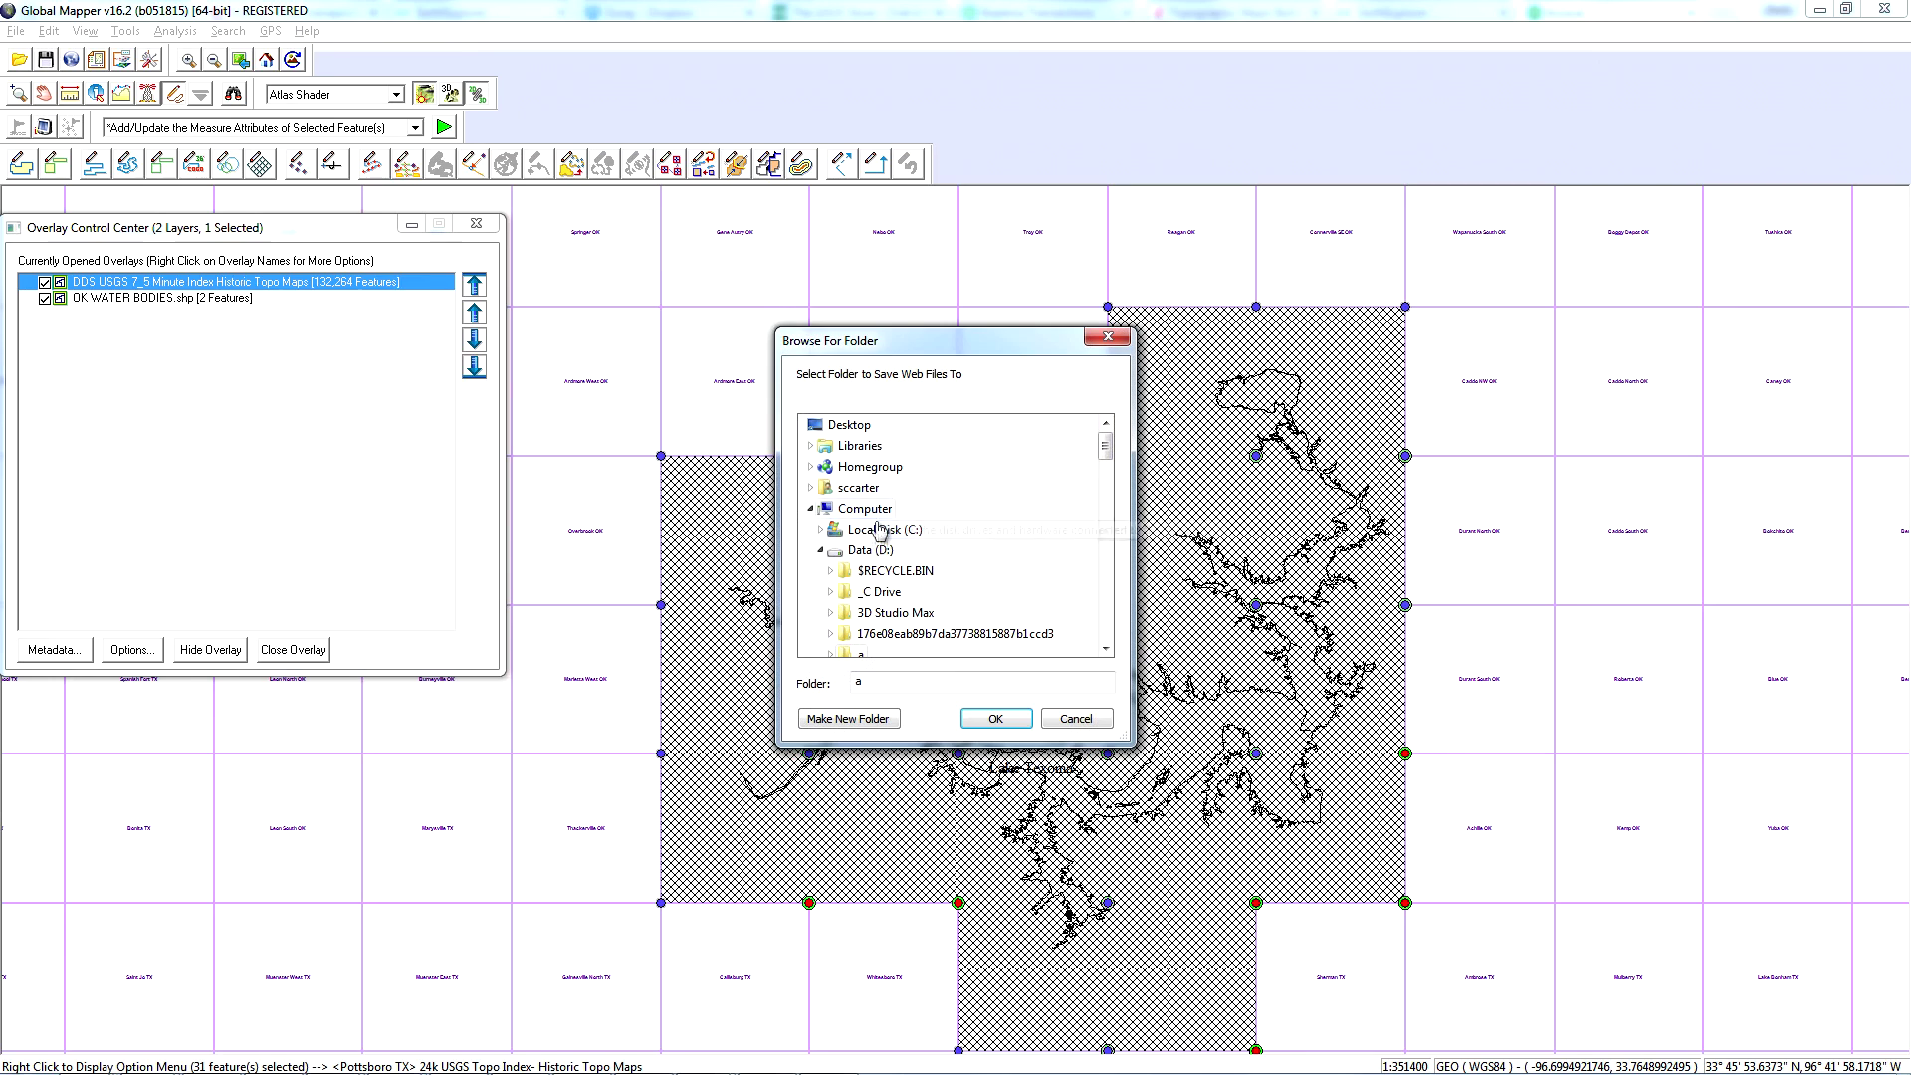
pyautogui.doubleClick(851, 655)
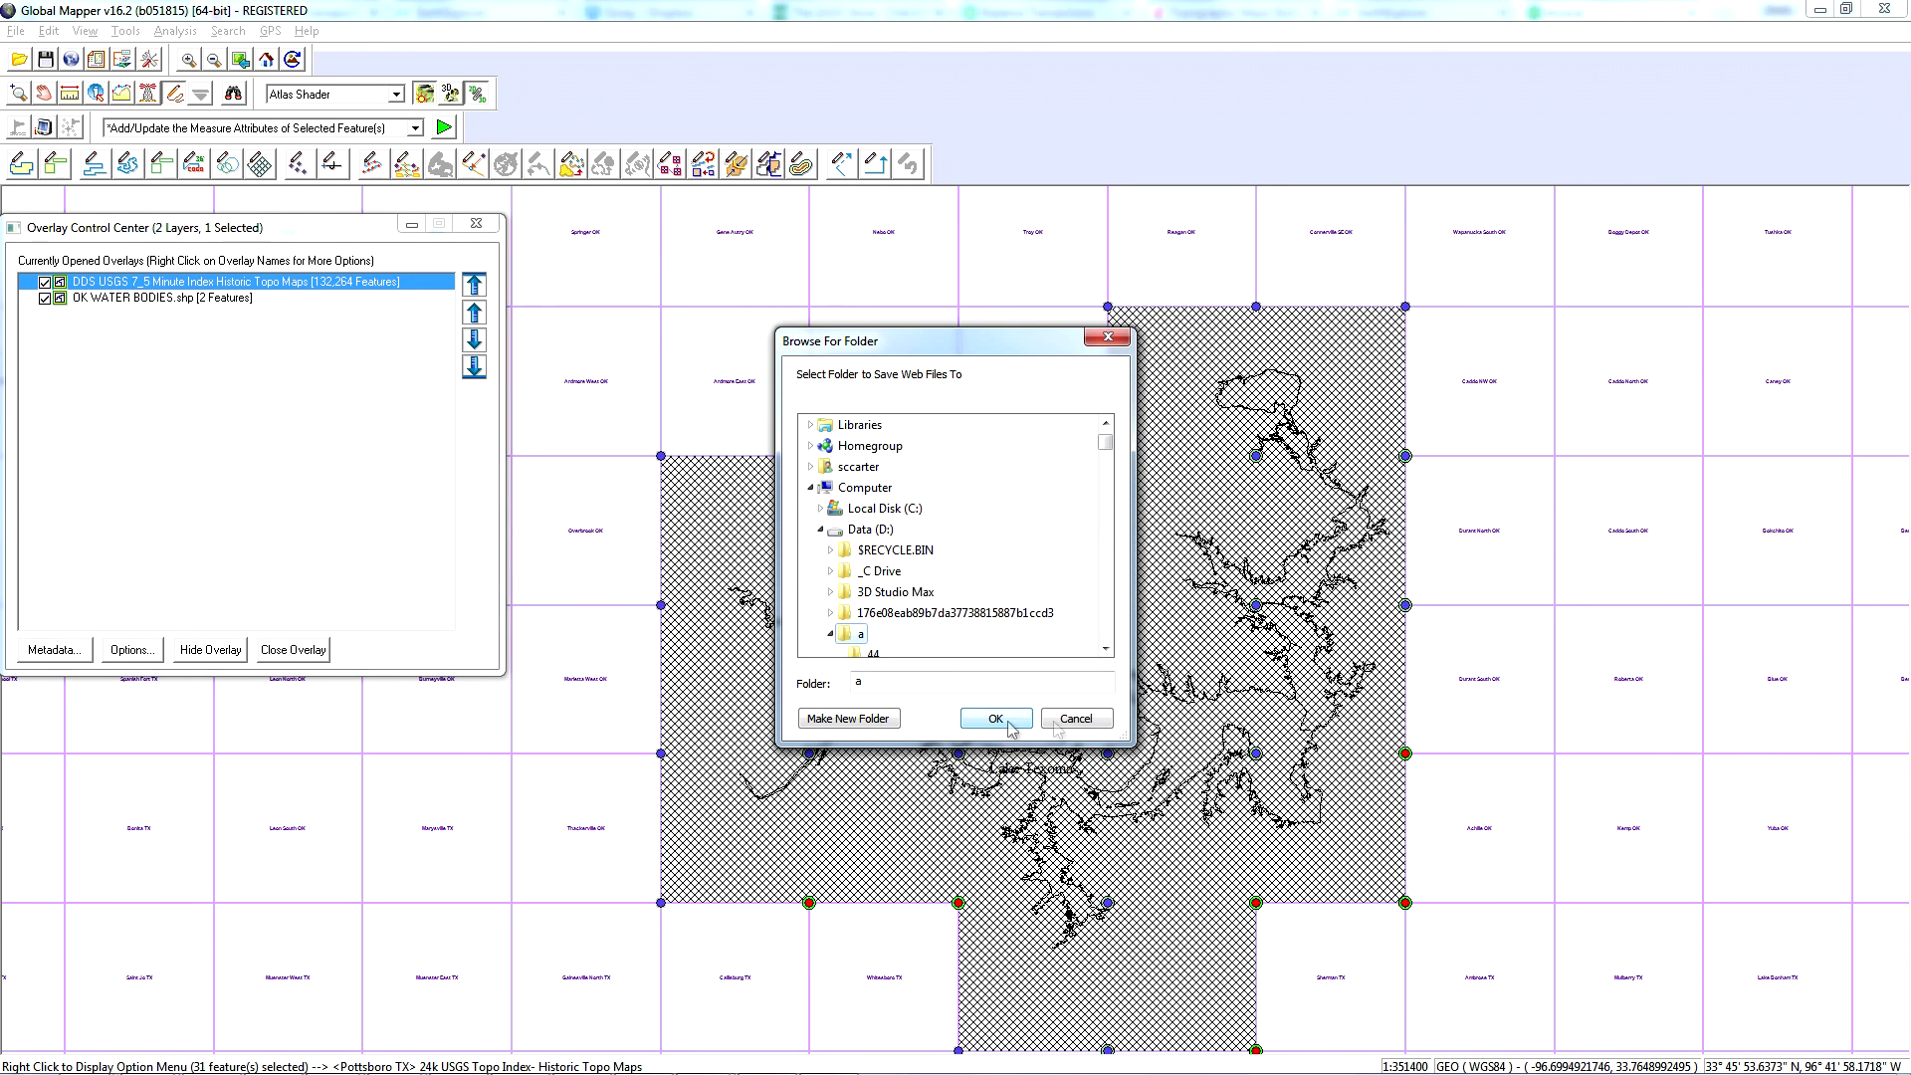
pyautogui.click(1076, 718)
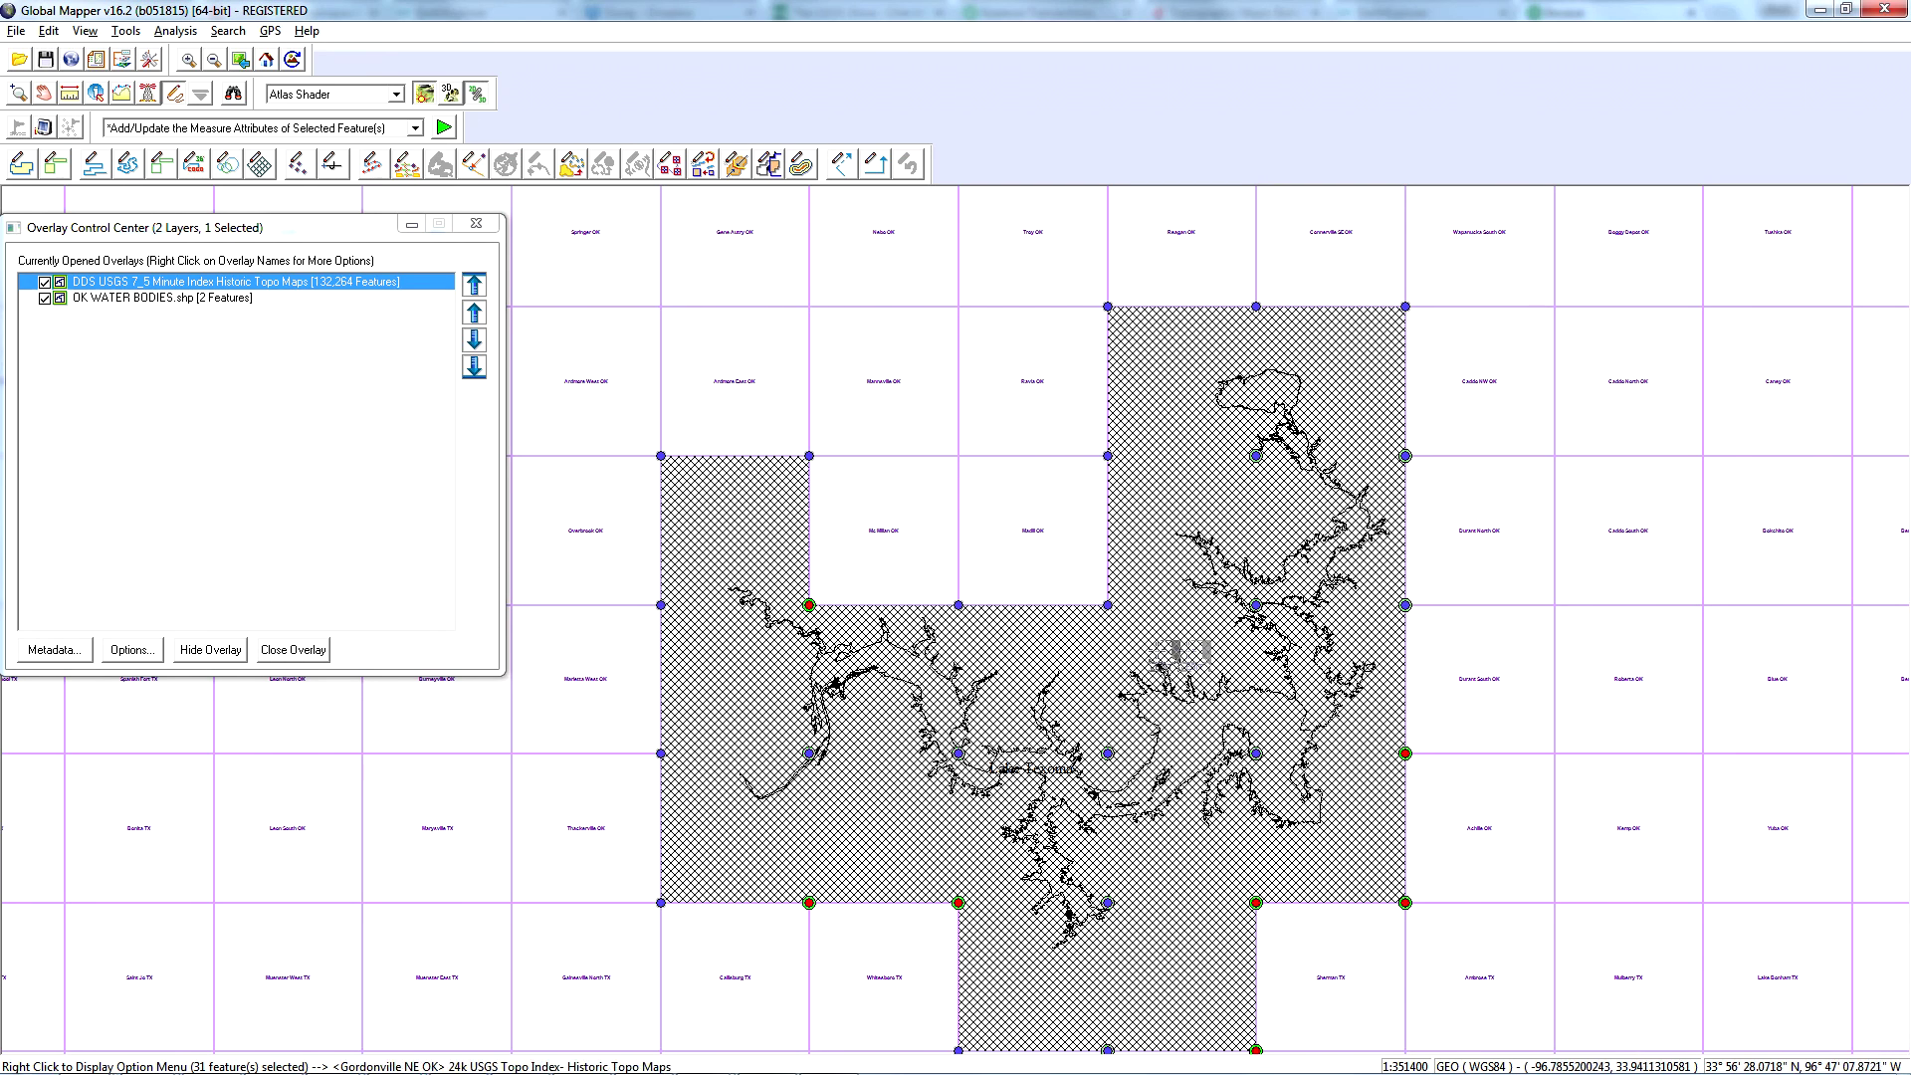